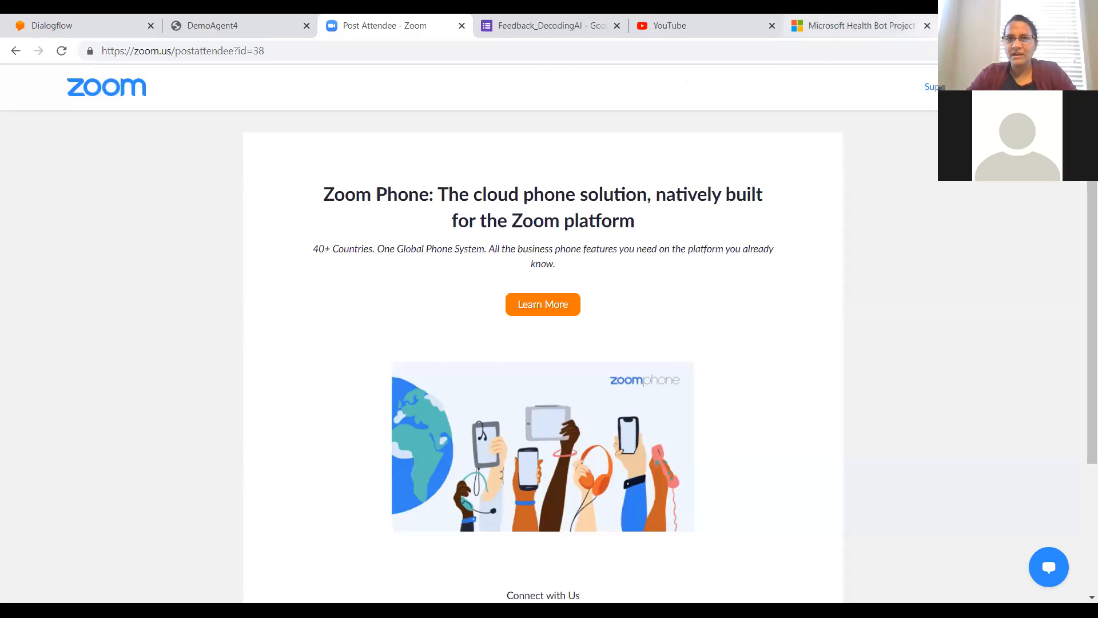
# Step: Close the YouTube page, open dialogflow.cloud.google.com in a new browser tab and sign in with Google
pyautogui.click(772, 26)
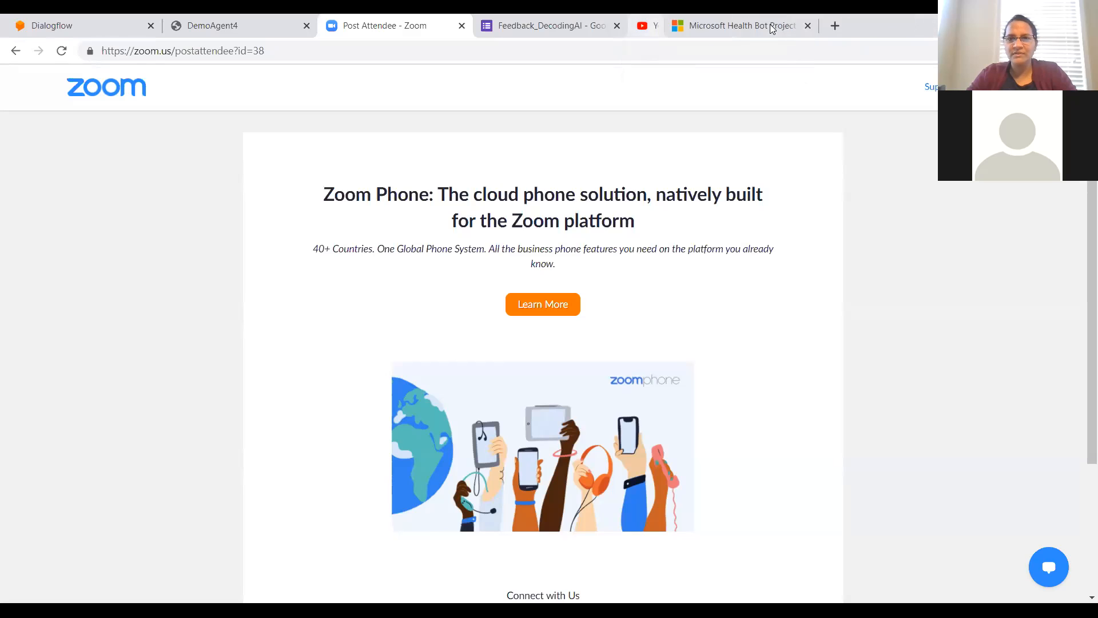
pyautogui.click(798, 25)
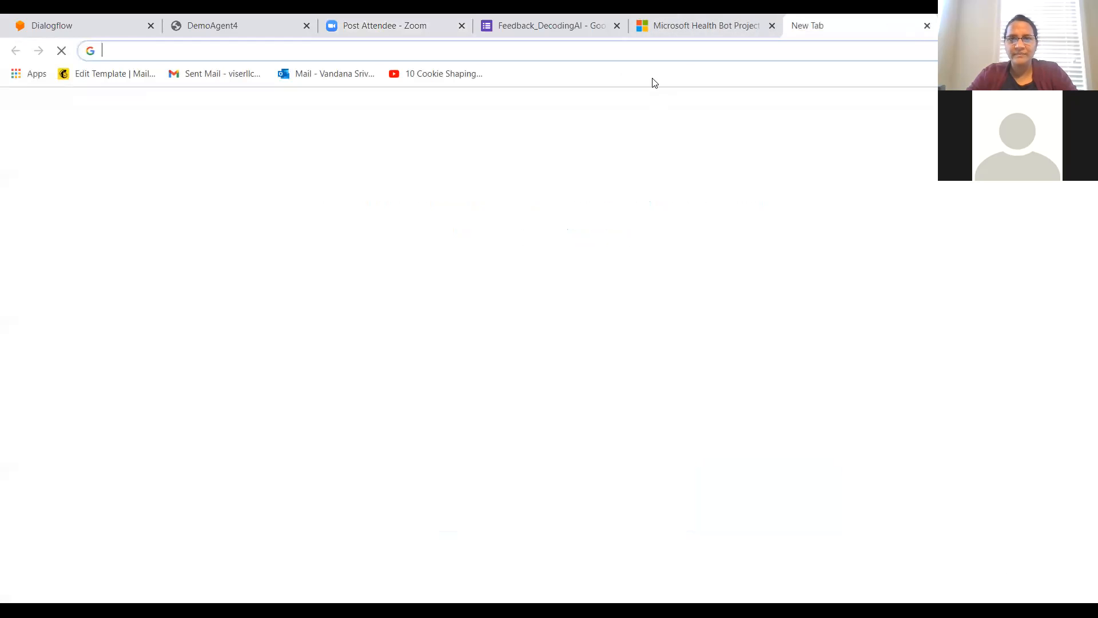
pyautogui.click(662, 50)
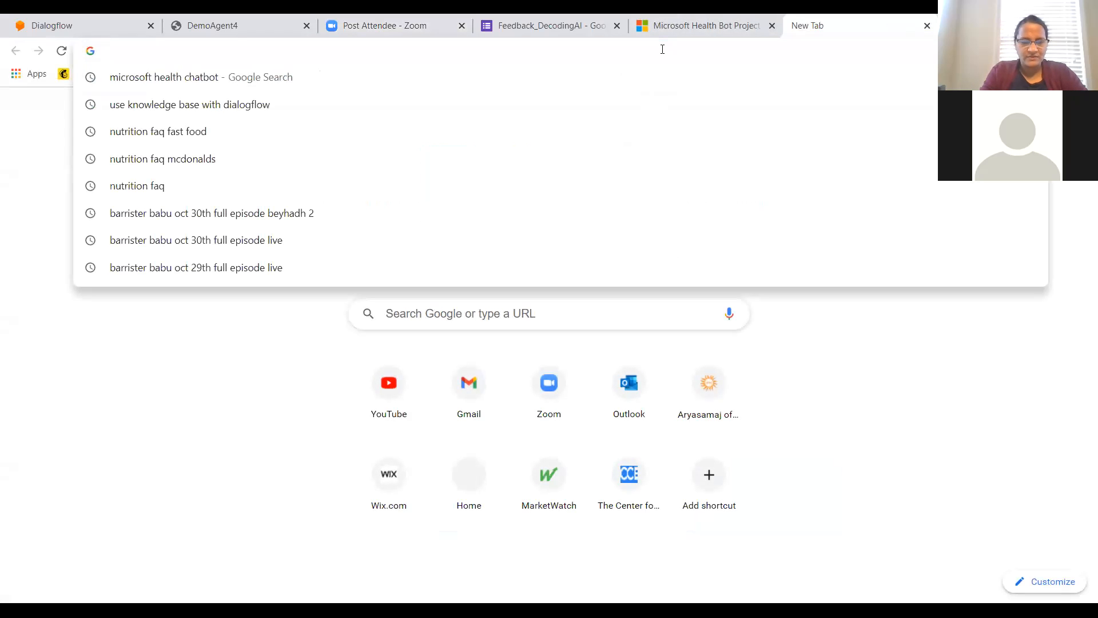
pyautogui.write('dialogflo')
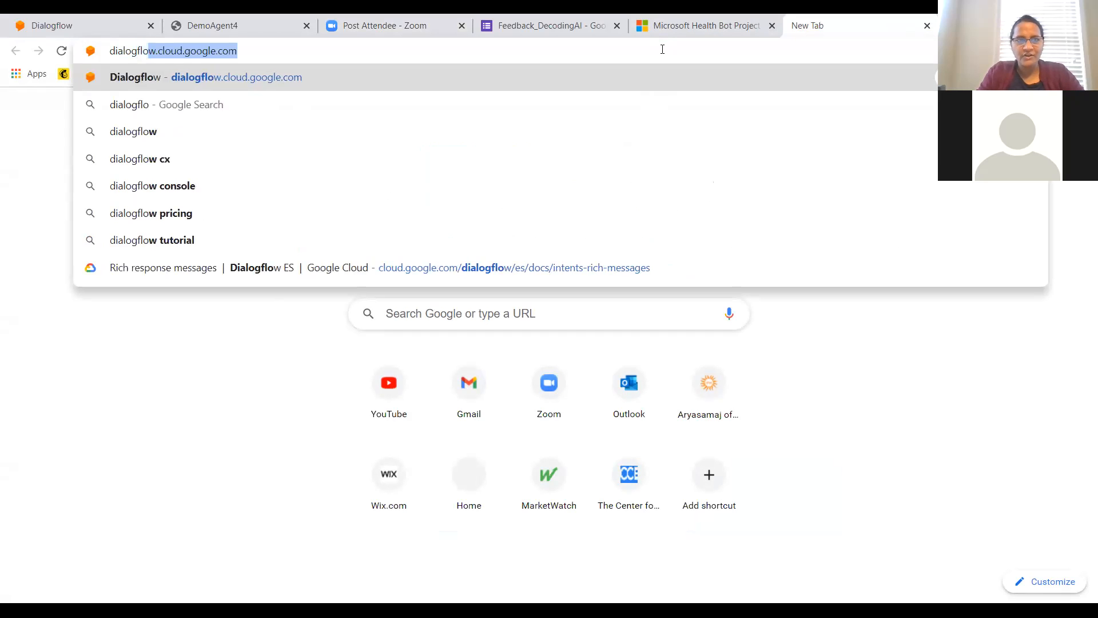
pyautogui.press('Right')
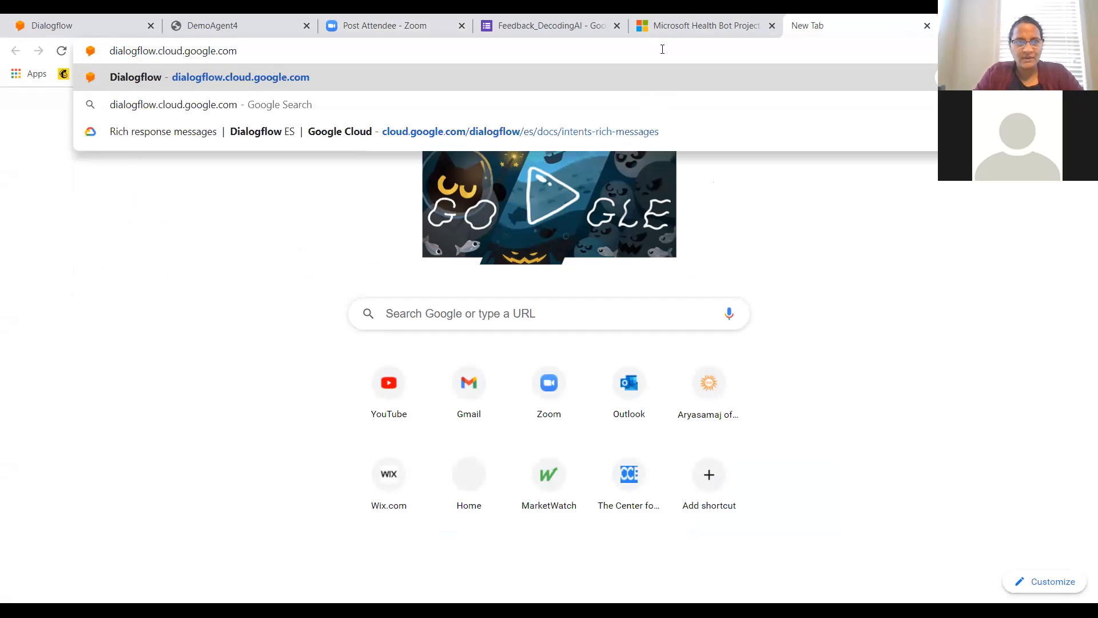
pyautogui.press('Return')
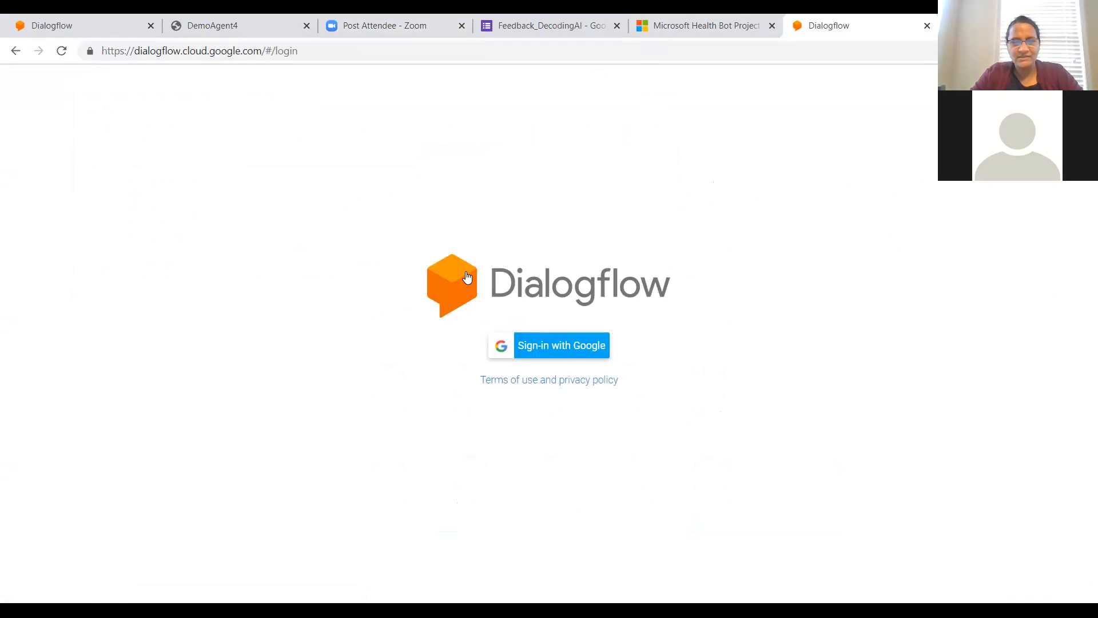
pyautogui.click(565, 346)
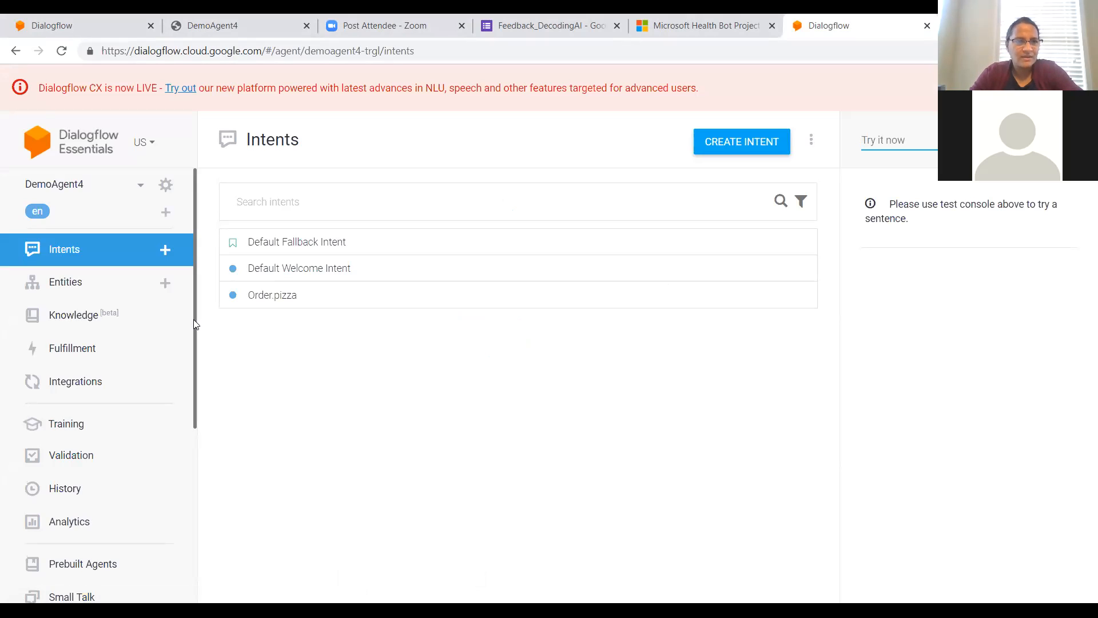
# Step: Create a new agent named AIBot with the default language, time zone and Google project settings
pyautogui.click(140, 188)
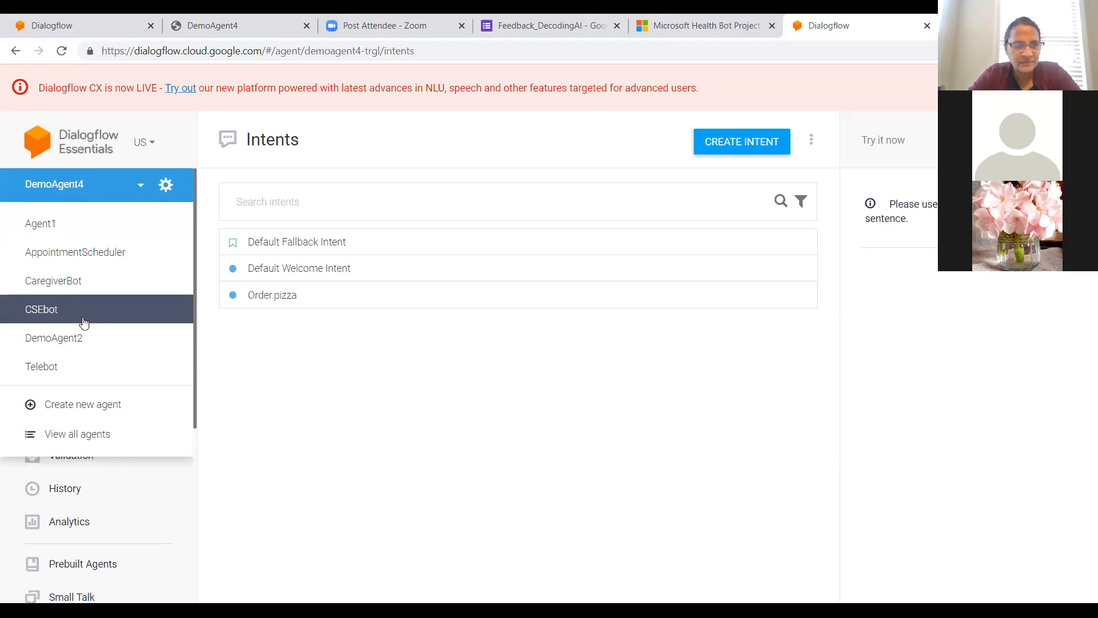
pyautogui.click(75, 406)
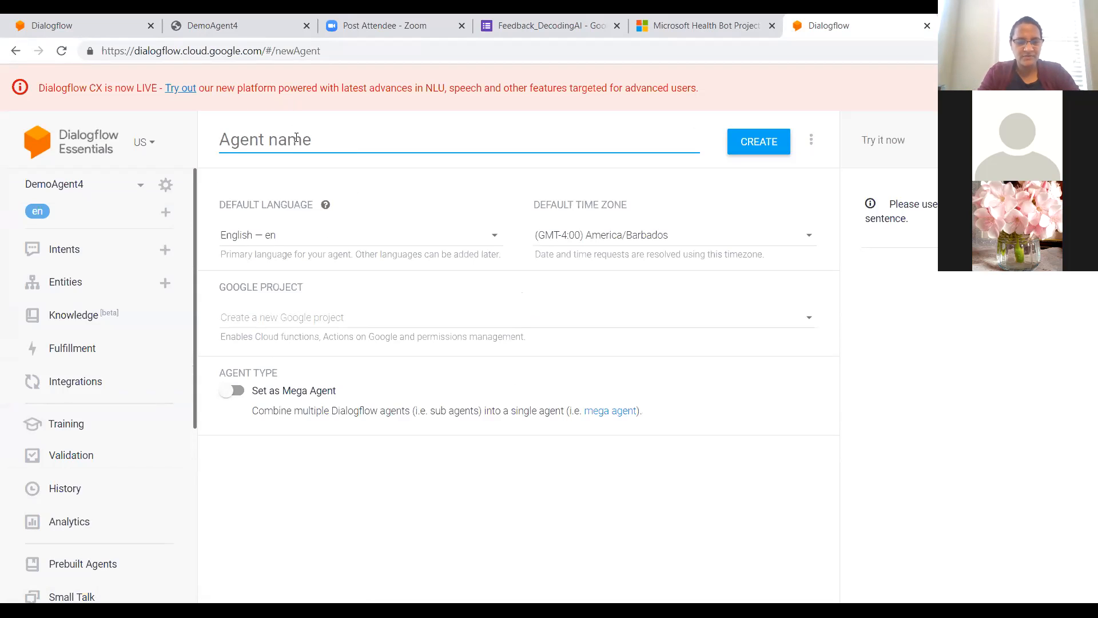
pyautogui.write('A')
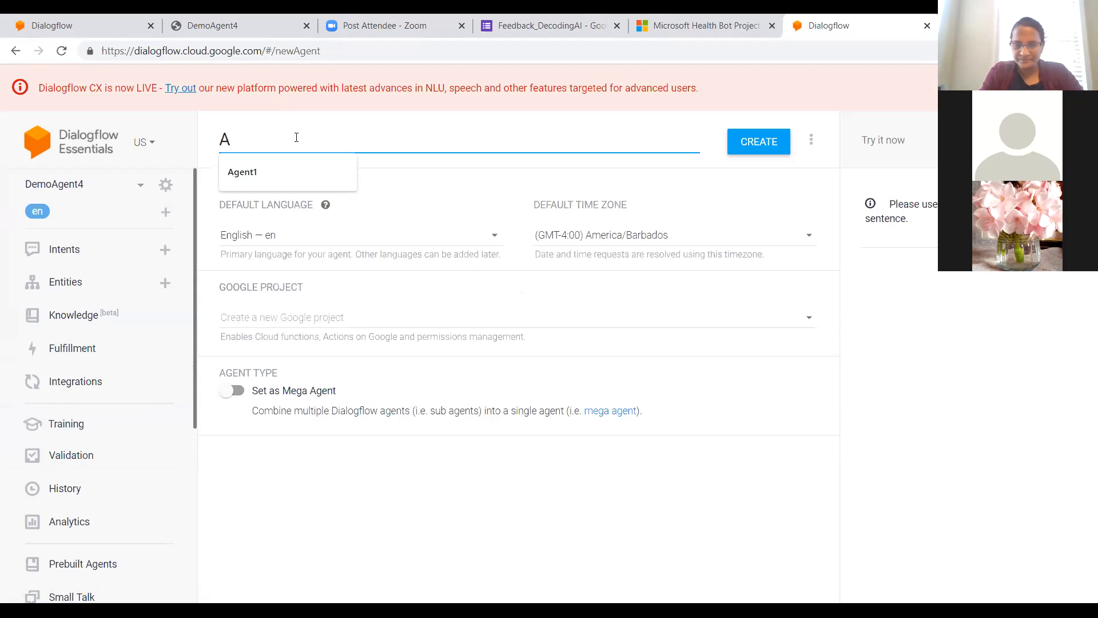
pyautogui.press('BackSpace')
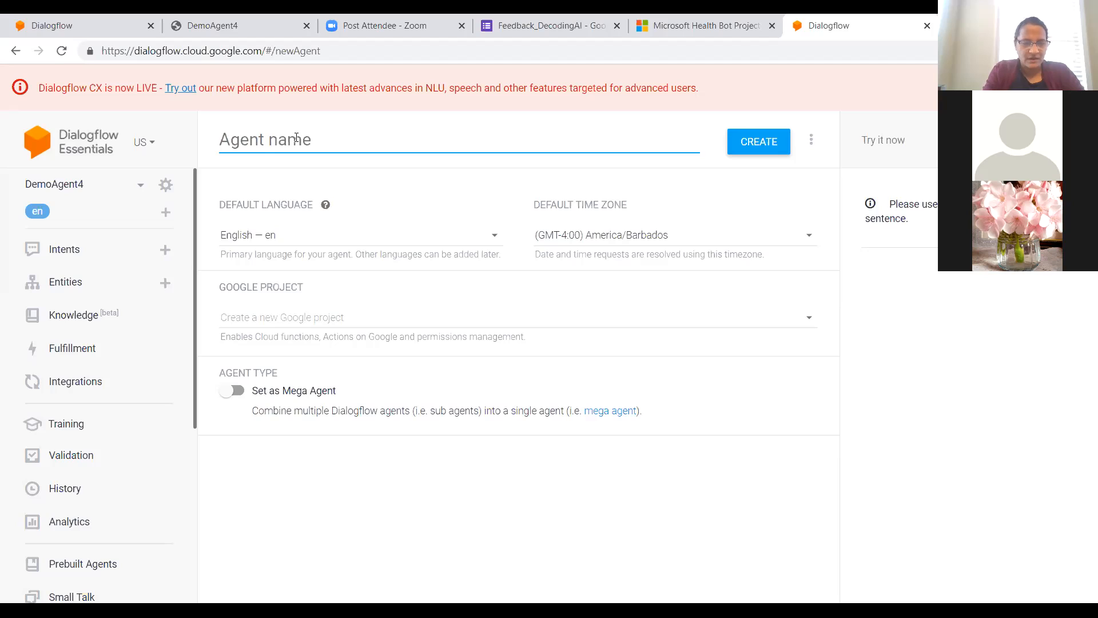
pyautogui.write('AIBot')
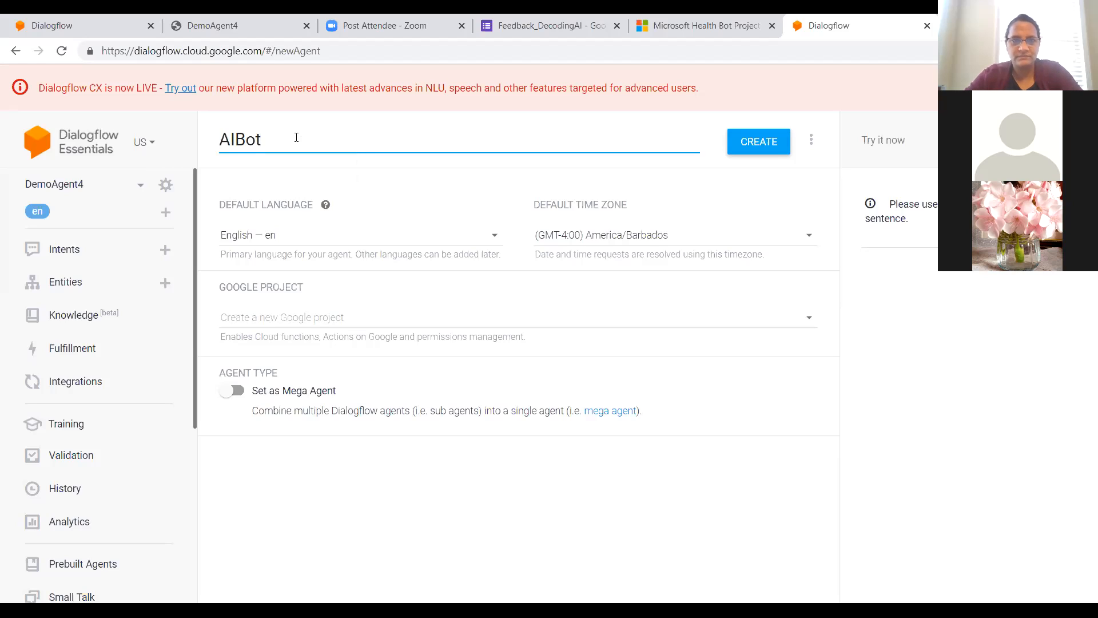
pyautogui.click(775, 146)
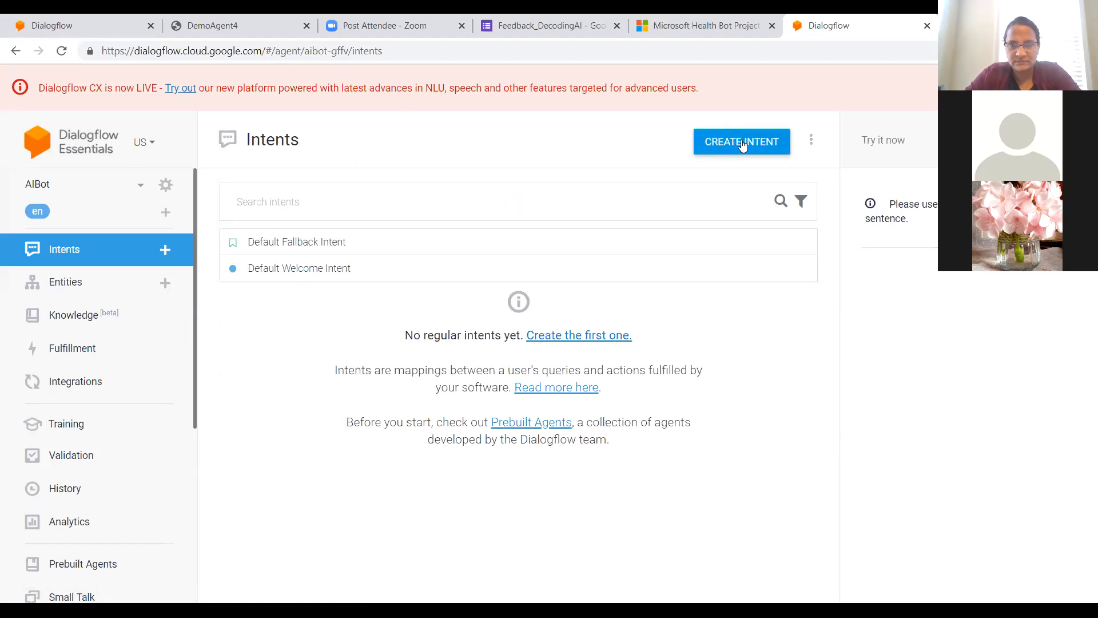
pyautogui.click(742, 143)
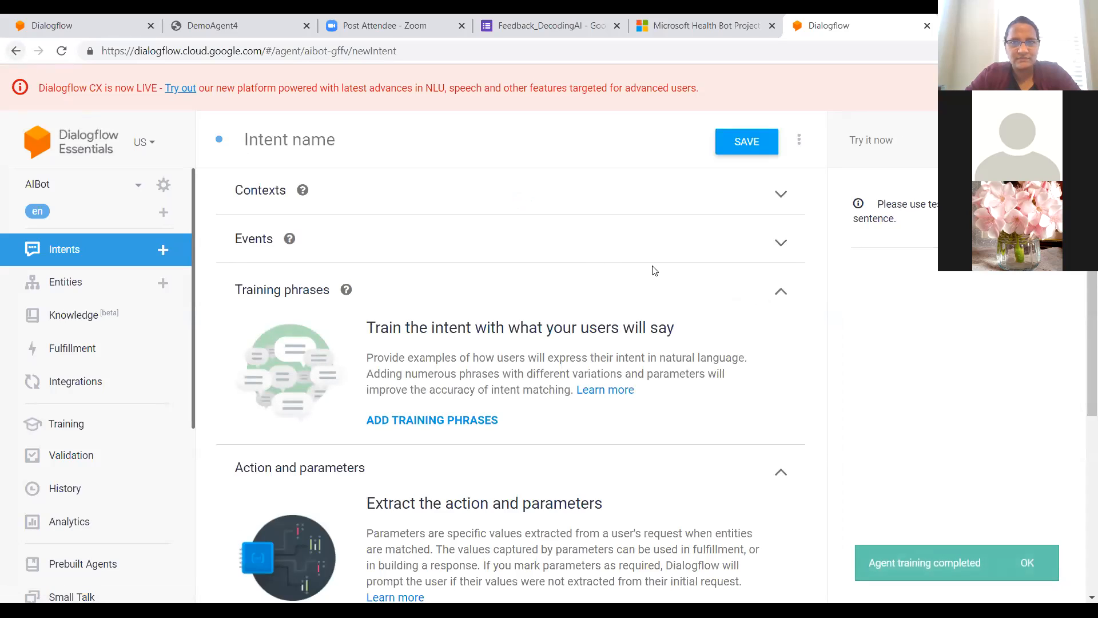
pyautogui.click(799, 142)
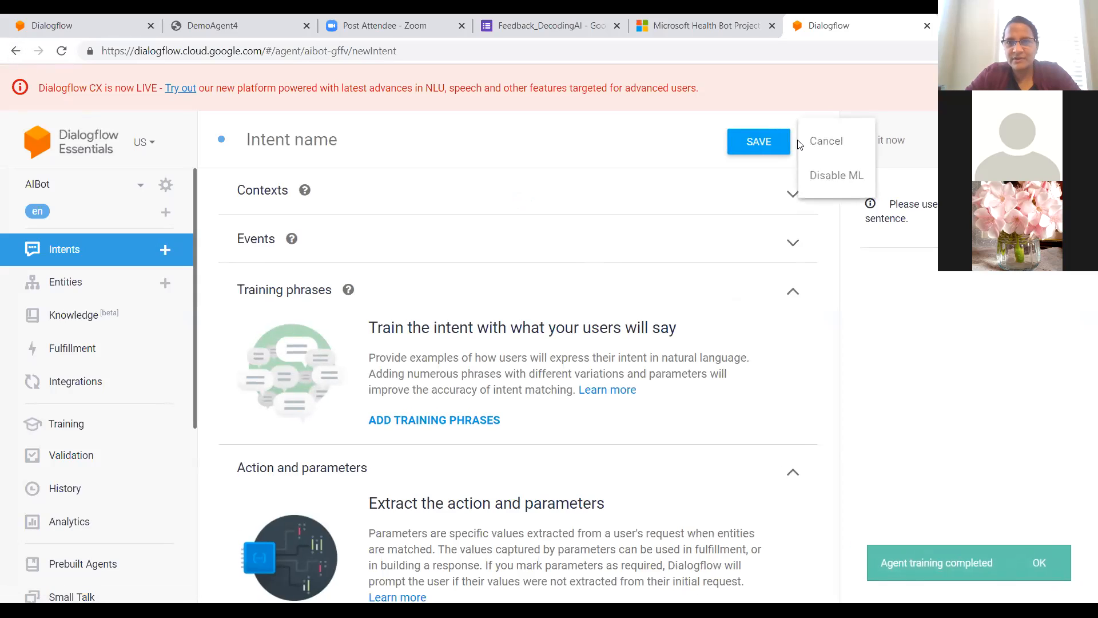
pyautogui.click(813, 142)
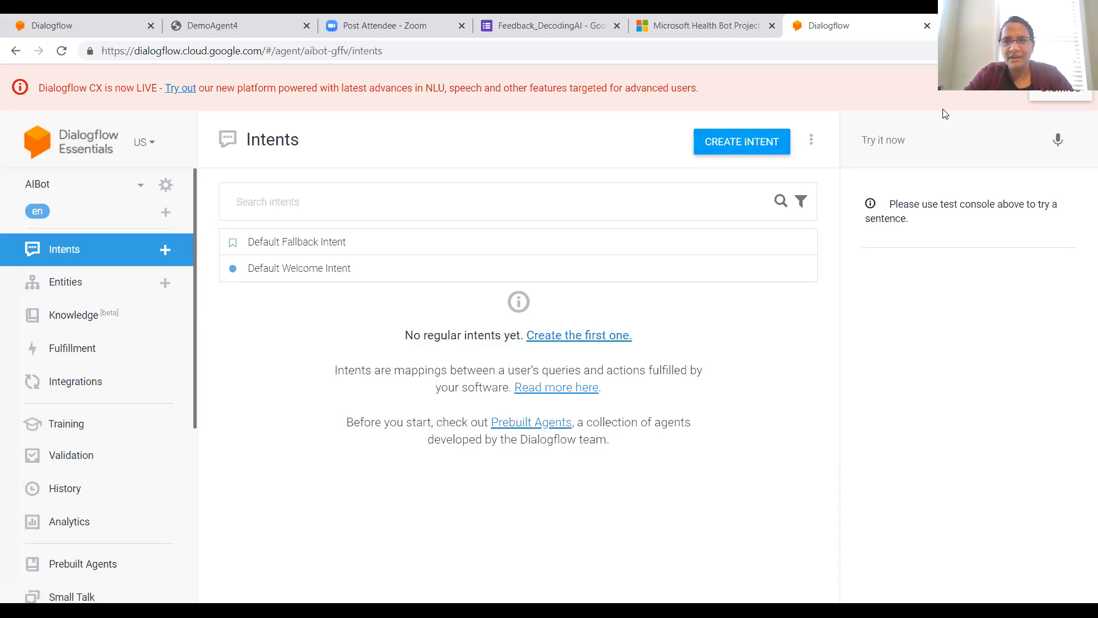
# Step: Create a new intent in AIBot named order_pizza and save it
pyautogui.click(753, 142)
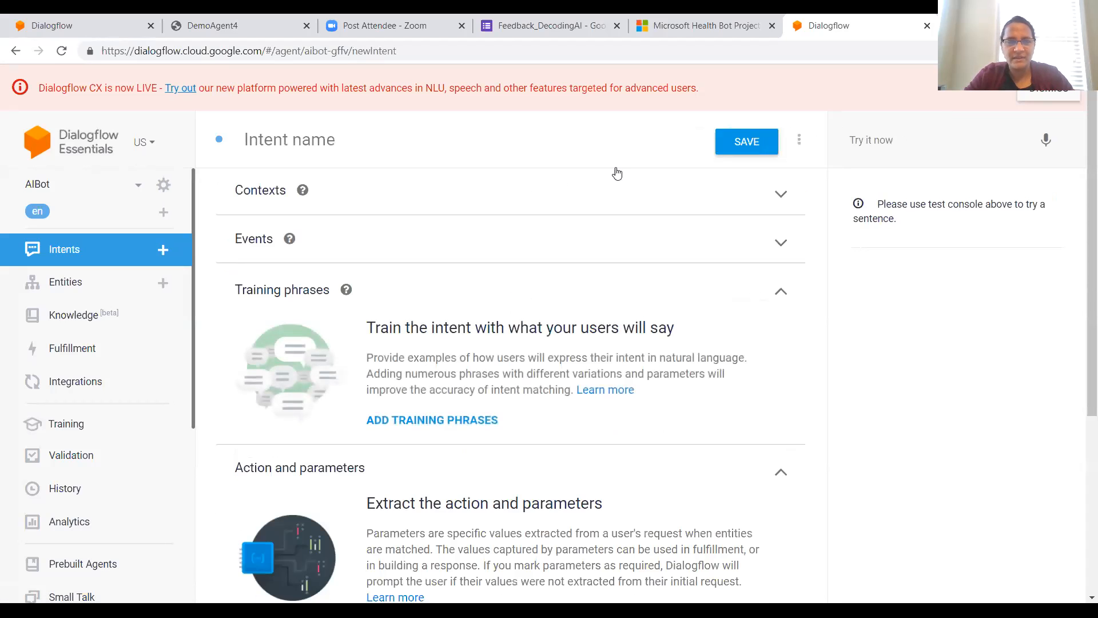
pyautogui.click(334, 142)
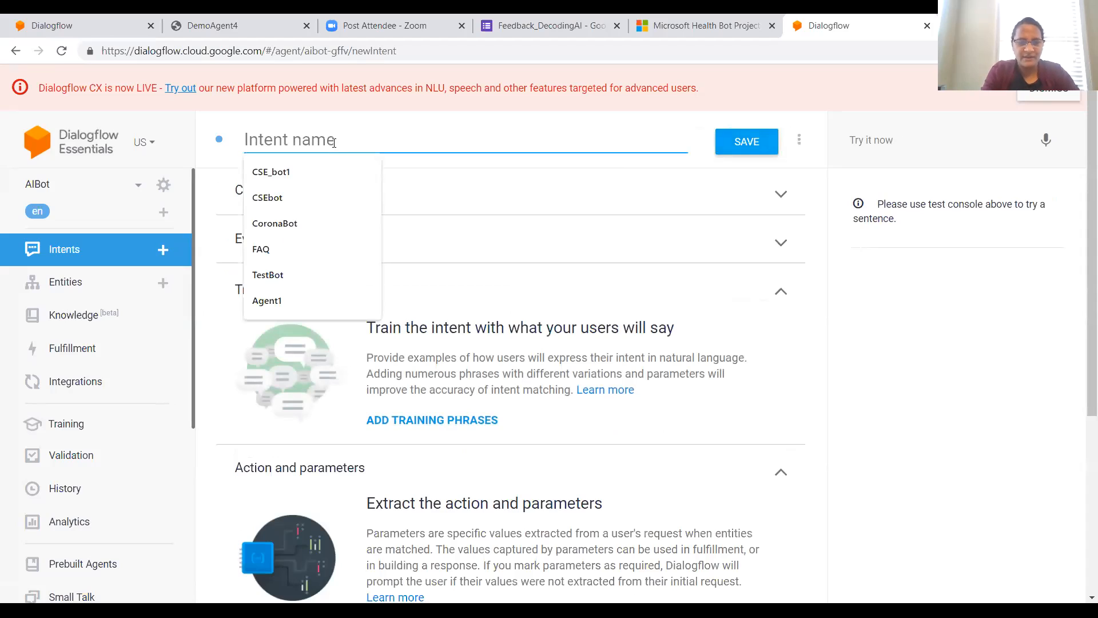
pyautogui.write('order.')
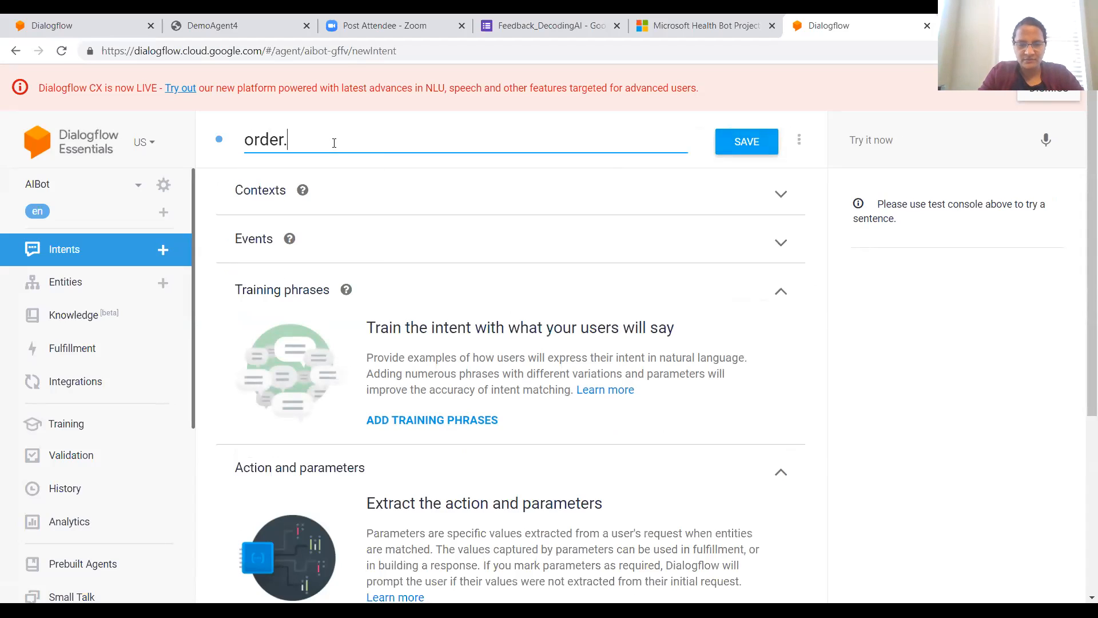
pyautogui.press('BackSpace')
pyautogui.write('_pizza')
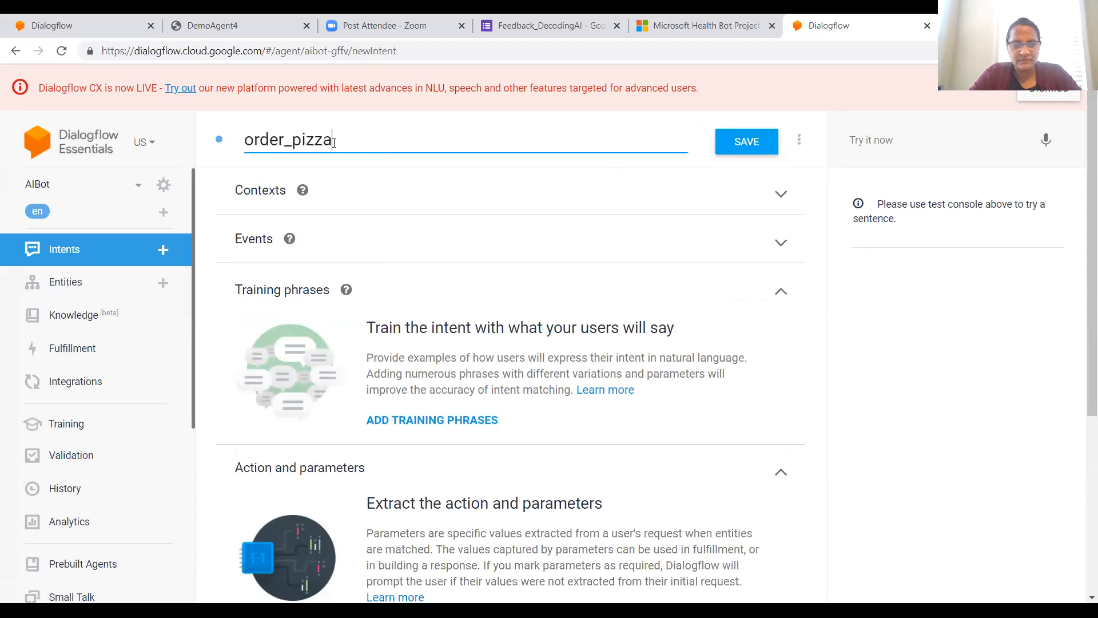
pyautogui.click(753, 140)
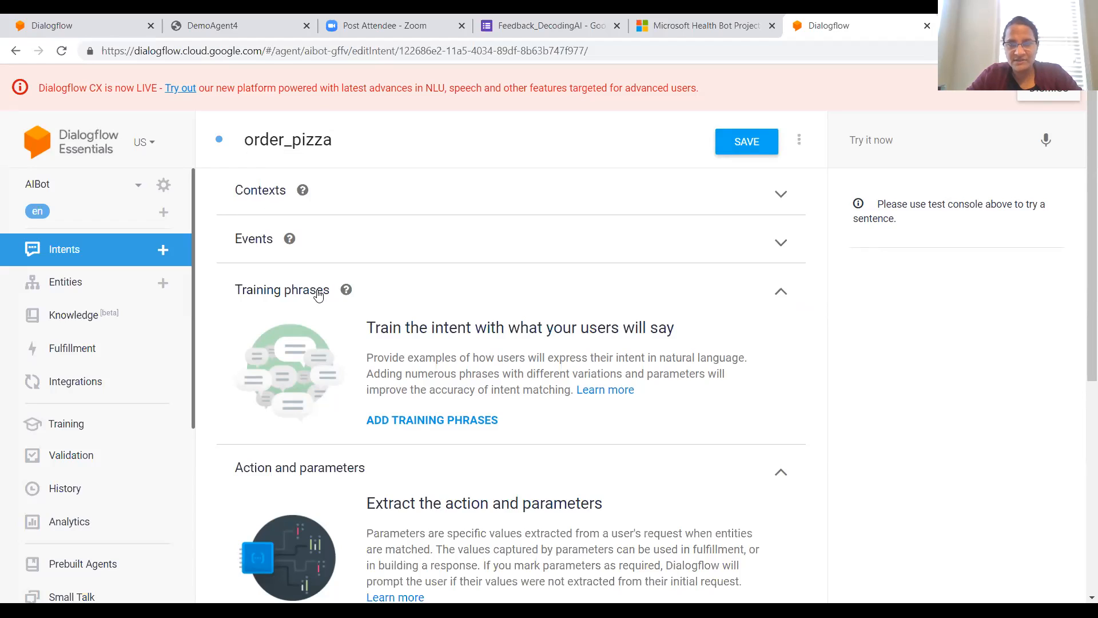
# Step: Add the training phrases "I want to order pizza" and "pizza please" to the order_pizza intent
pyautogui.click(446, 424)
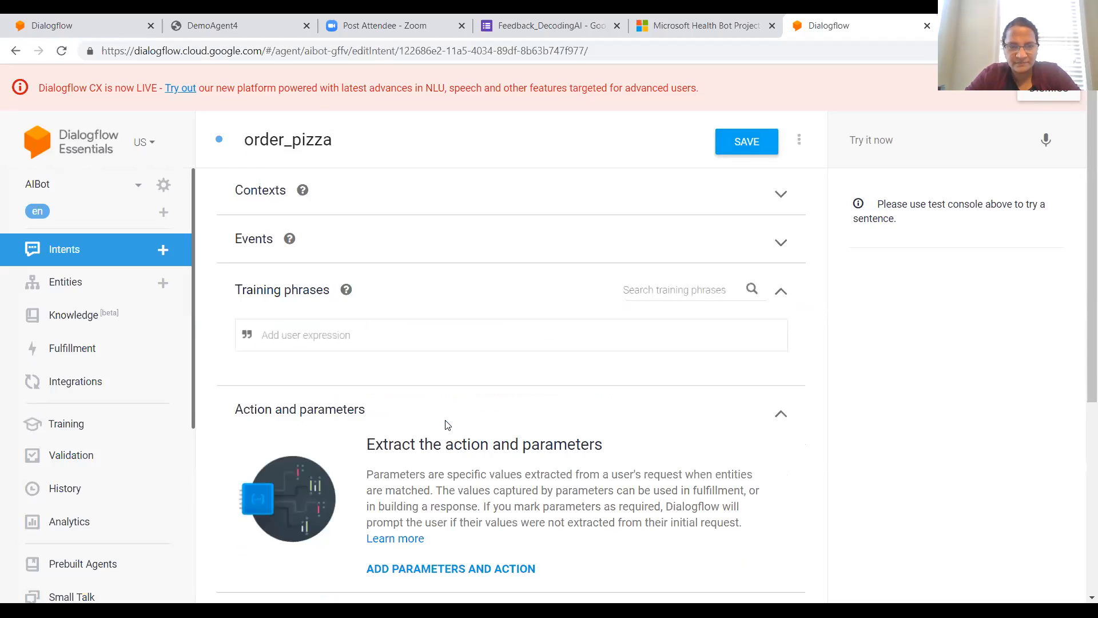
pyautogui.click(403, 329)
pyautogui.write('I want to order pizza')
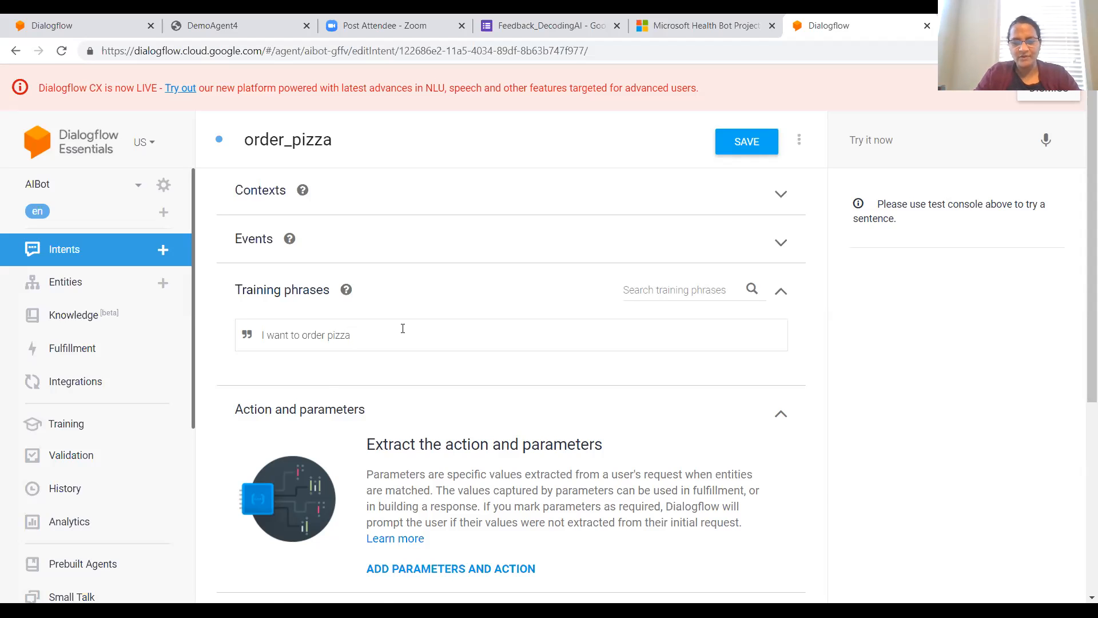
pyautogui.press('Return')
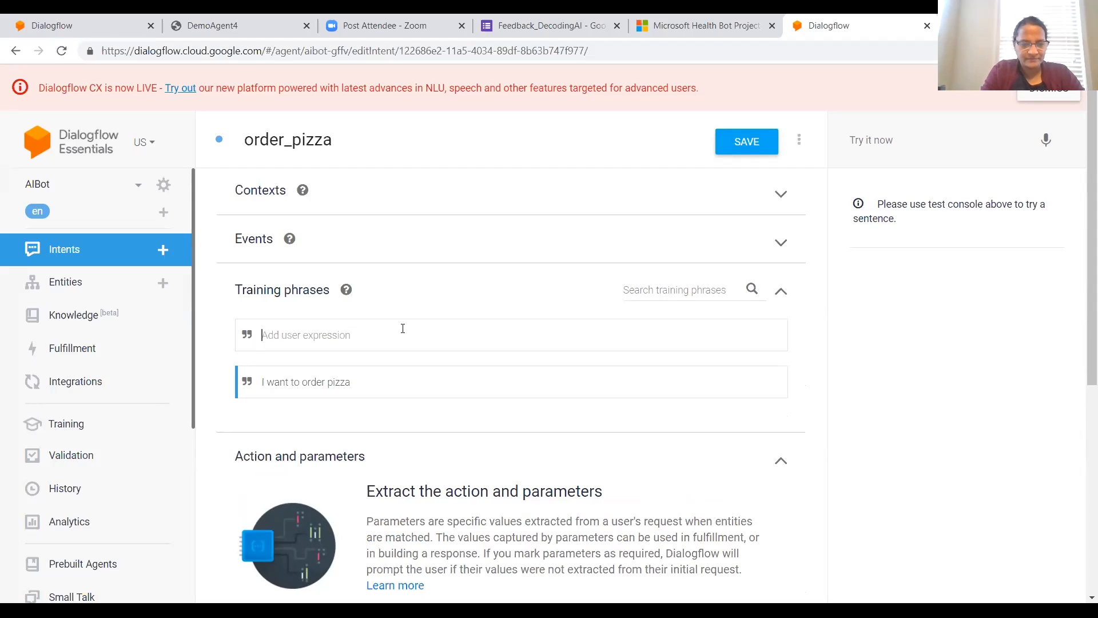
pyautogui.write('pizza p')
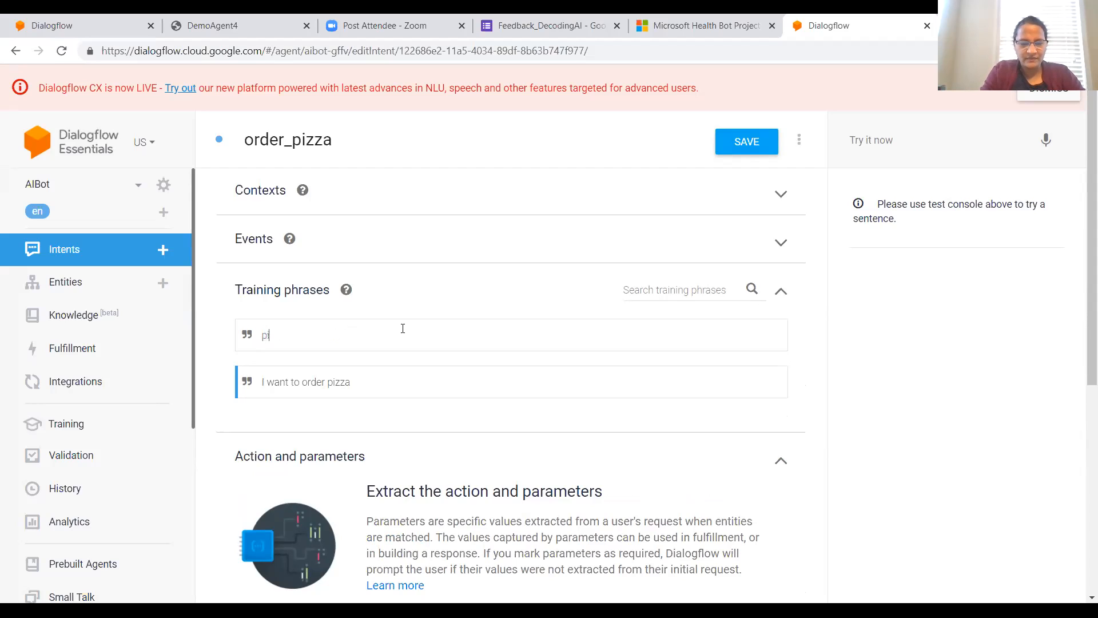
pyautogui.write('lease')
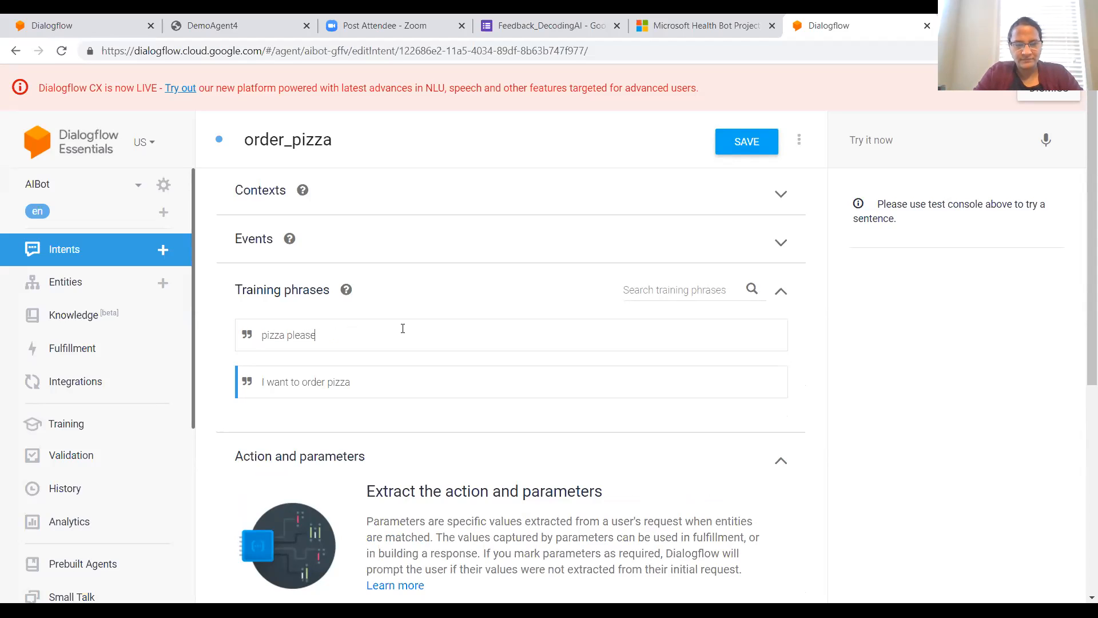
pyautogui.press('Return')
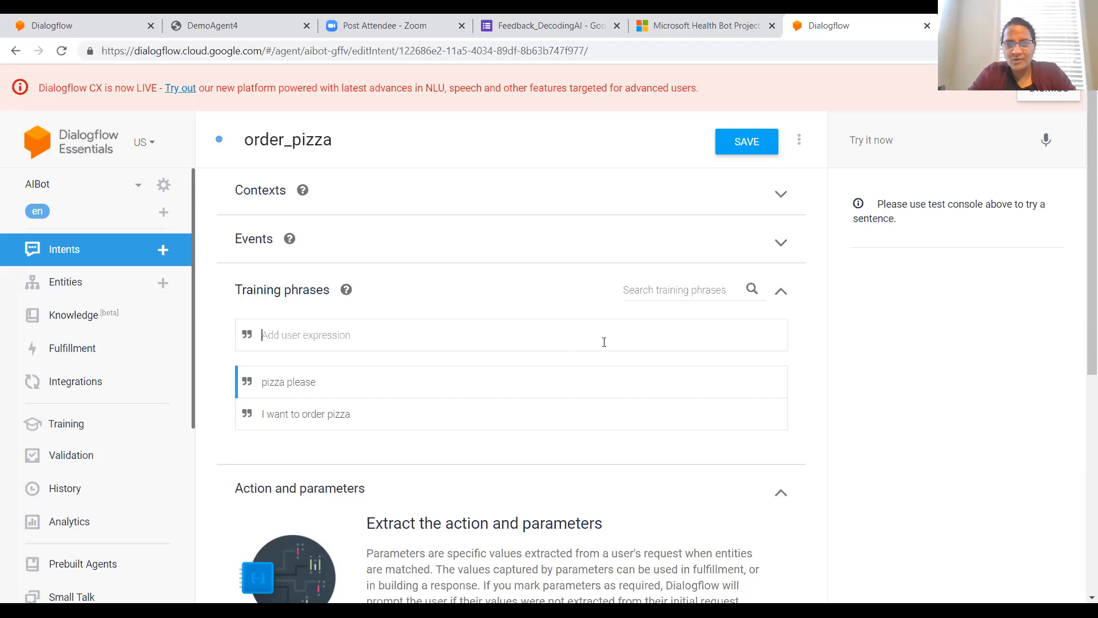
# Step: Test the agent with the sentence "Can i order pizza"
pyautogui.click(901, 136)
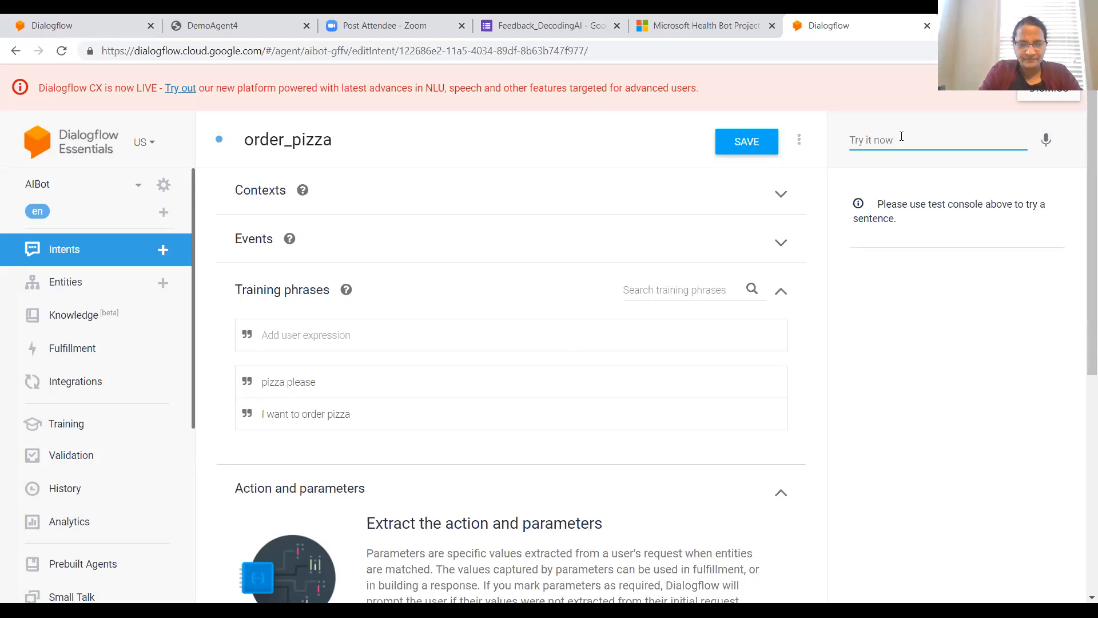
pyautogui.write('Can')
pyautogui.press('BackSpace')
pyautogui.press('BackSpace')
pyautogui.press('BackSpace')
pyautogui.press('BackSpace')
pyautogui.write('Ca')
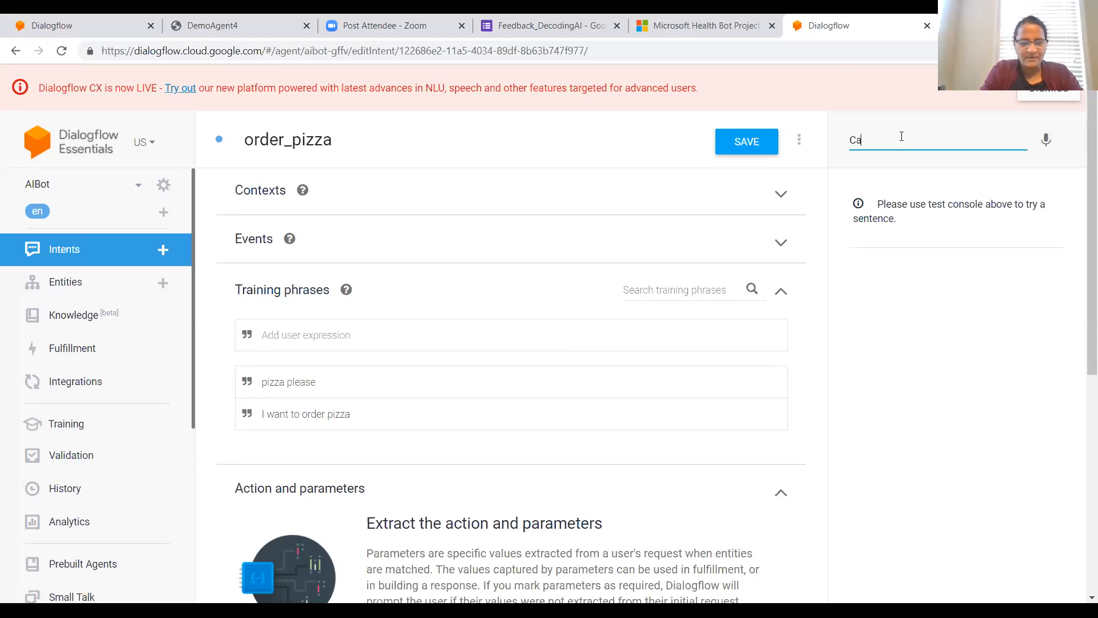
pyautogui.write('n i crd')
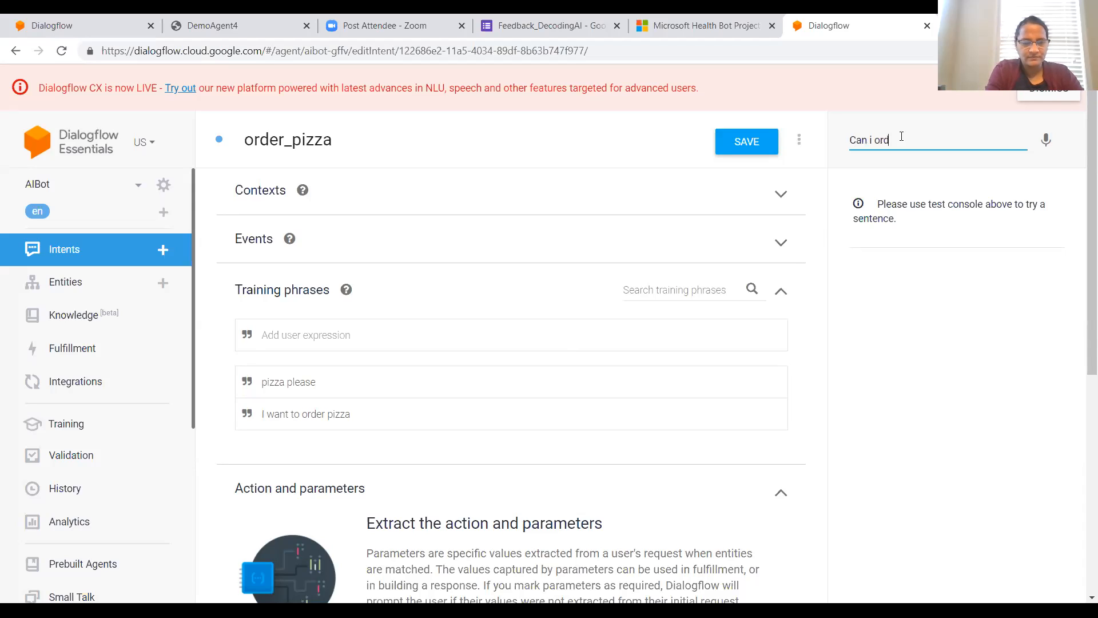
pyautogui.write('er pizza')
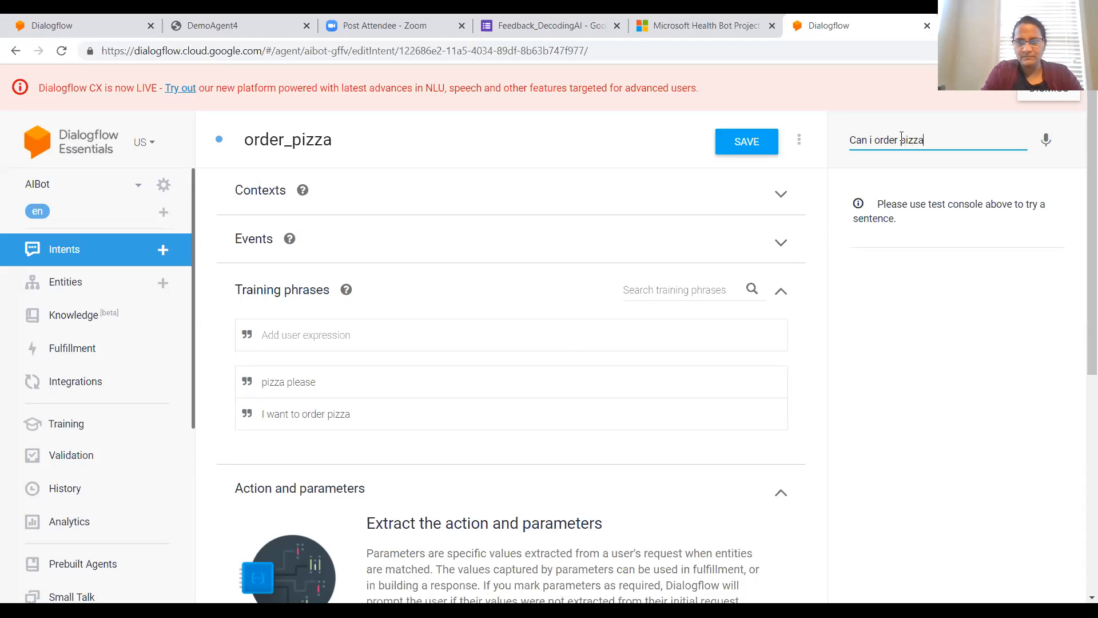
pyautogui.press('Return')
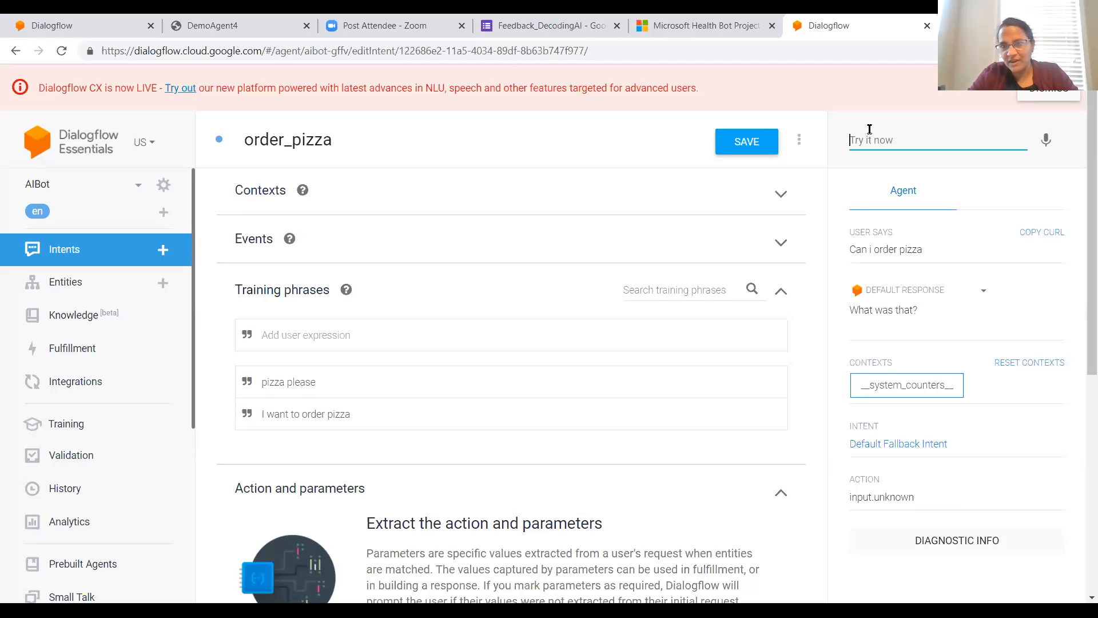
# Step: Test the agent with the sentence "i want to order pizza"
pyautogui.write('i')
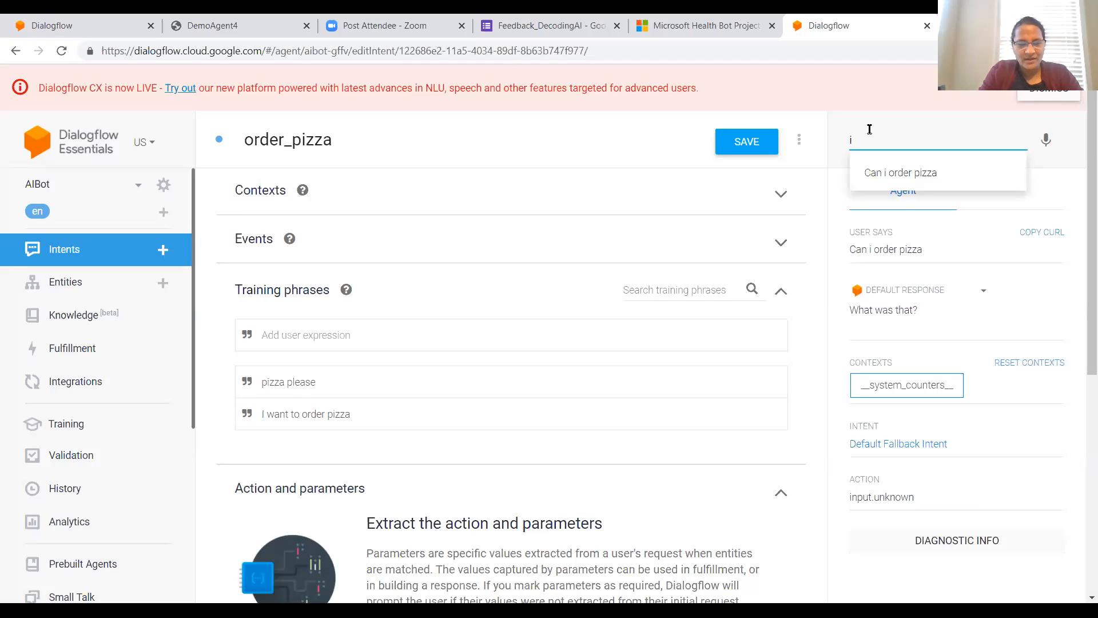
pyautogui.write(' want to i')
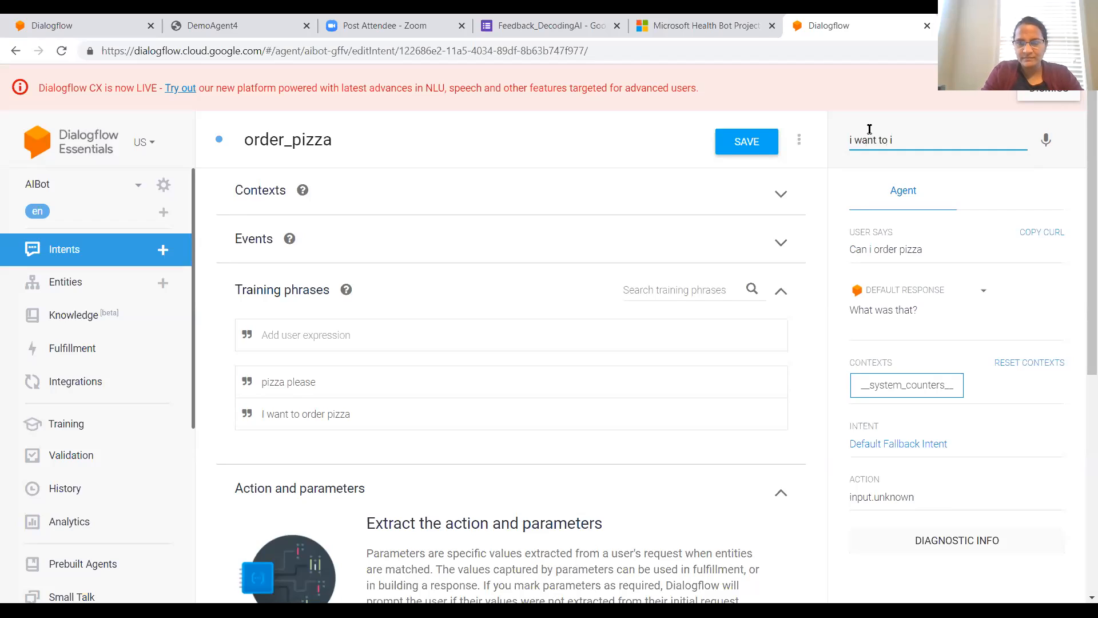
pyautogui.press('BackSpace')
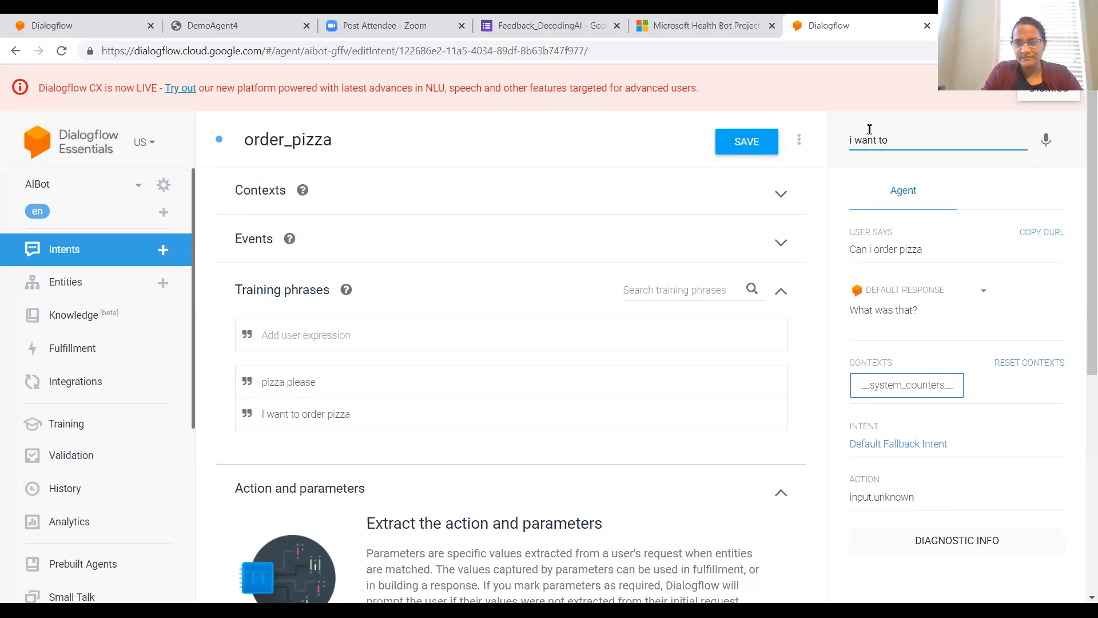
pyautogui.write('ord')
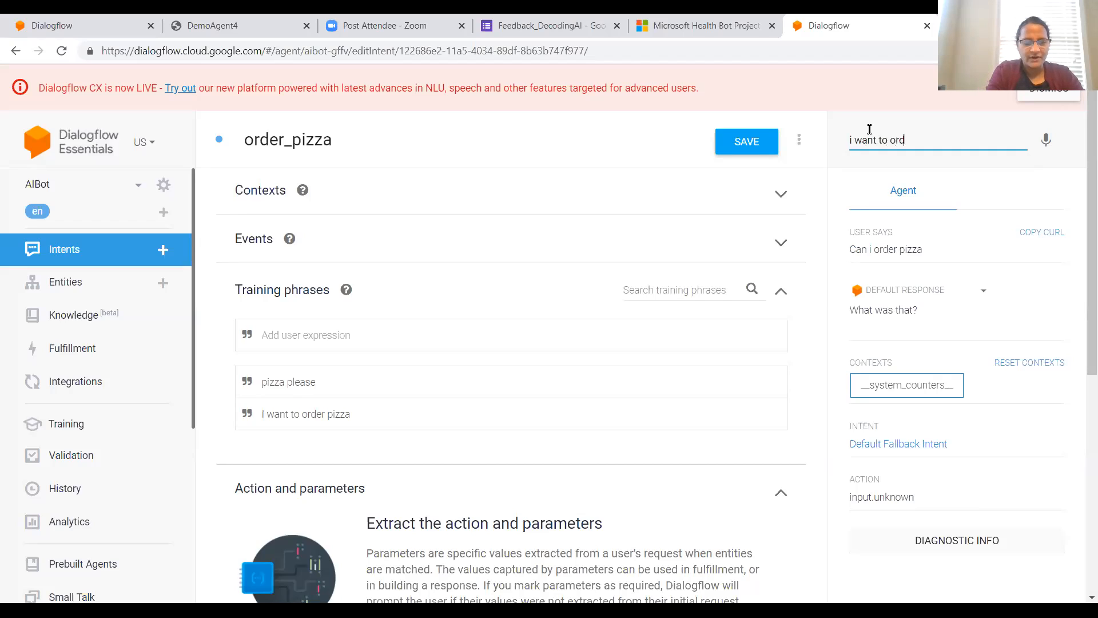
pyautogui.write('er pizza')
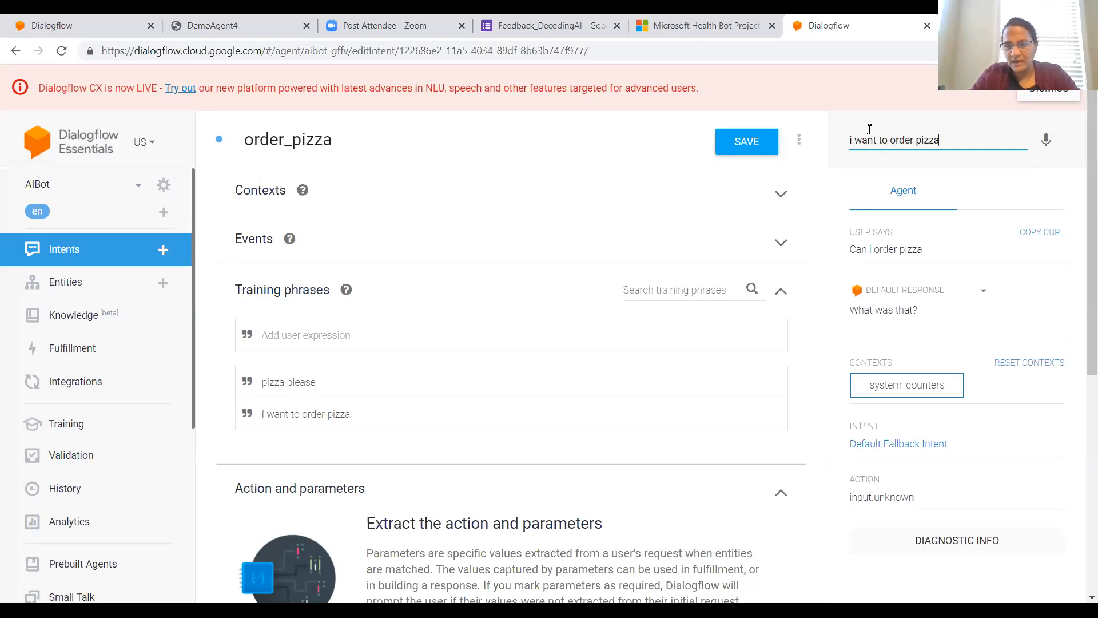
pyautogui.press('Return')
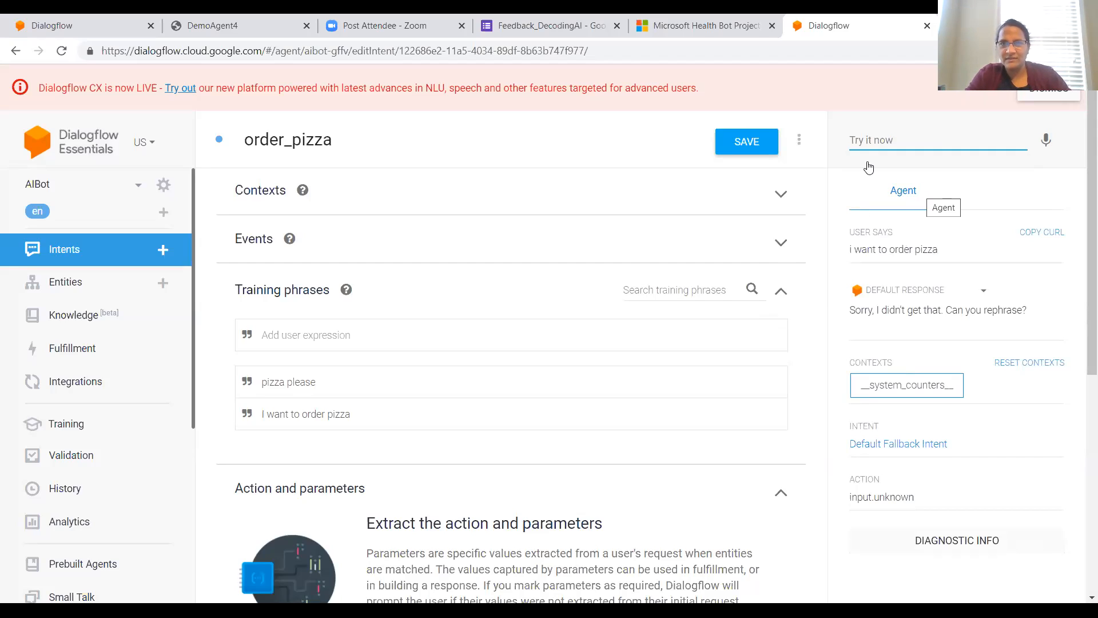
# Step: Save the order_pizza intent and test the agent again with "i want to order pizza"
pyautogui.click(755, 148)
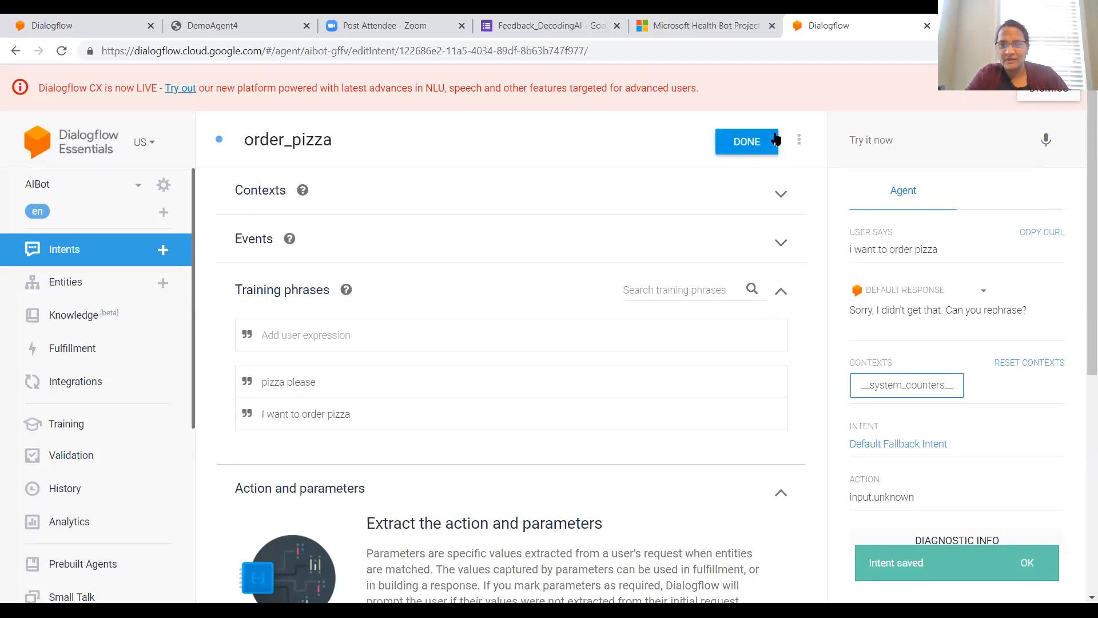
pyautogui.click(872, 138)
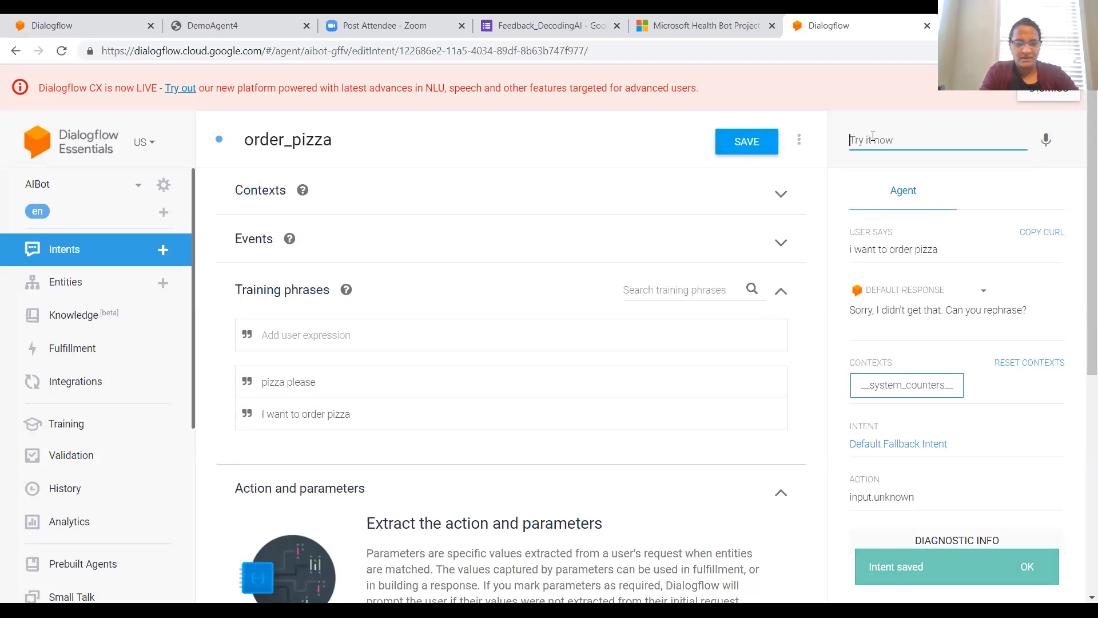
pyautogui.click(873, 137)
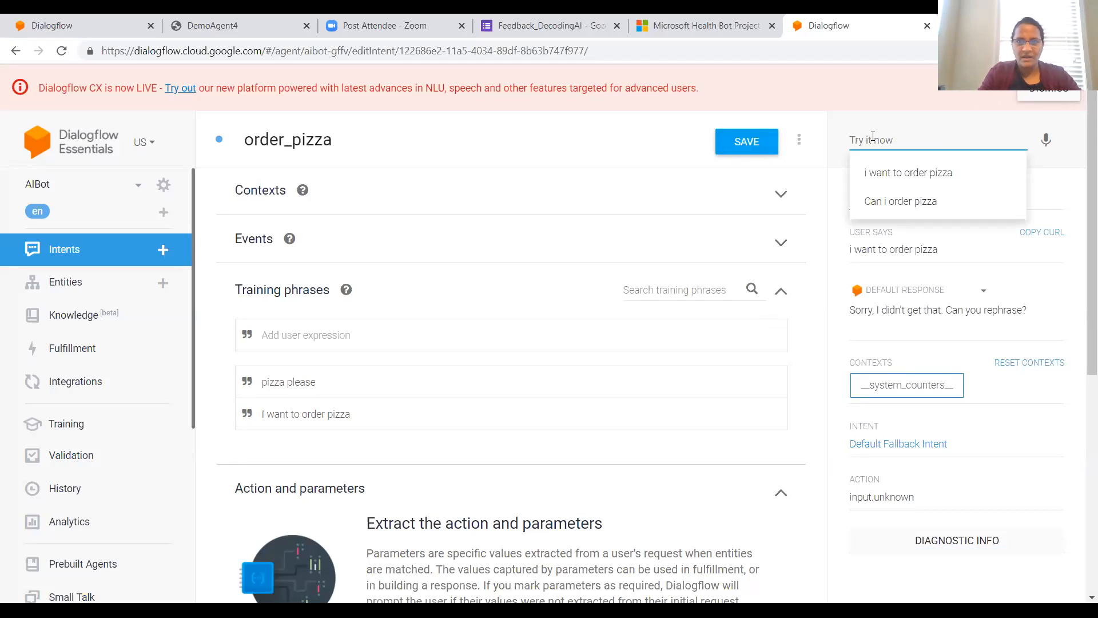
pyautogui.click(905, 173)
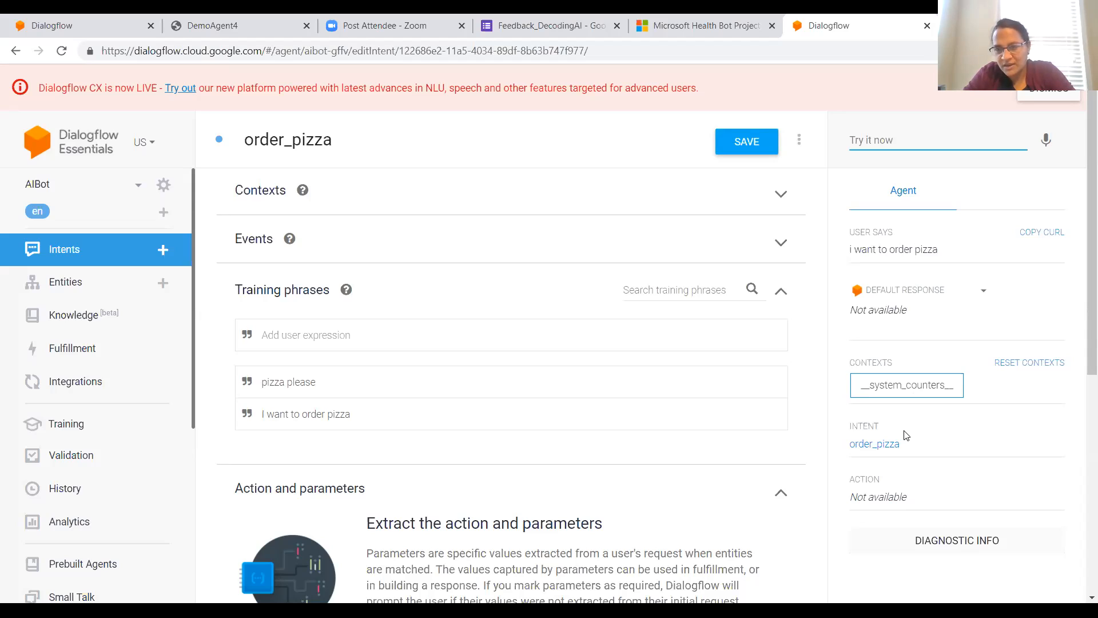
# Step: Test the saved agent with "Can i order pizza" and check which intent it matches
pyautogui.click(864, 132)
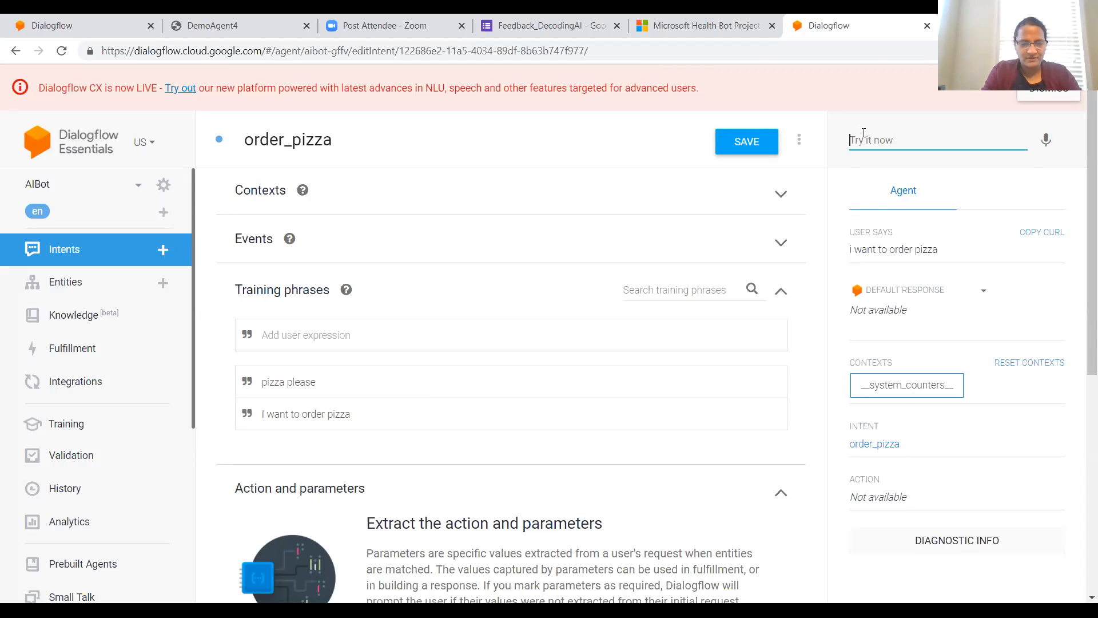
pyautogui.write('Can i o')
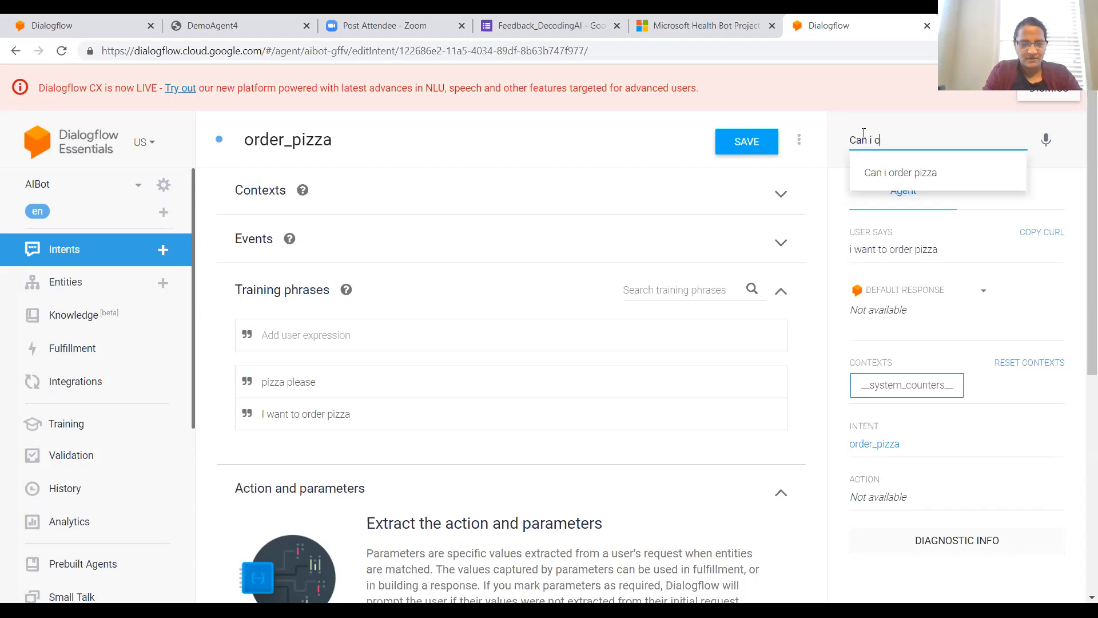
pyautogui.write('rder pizza')
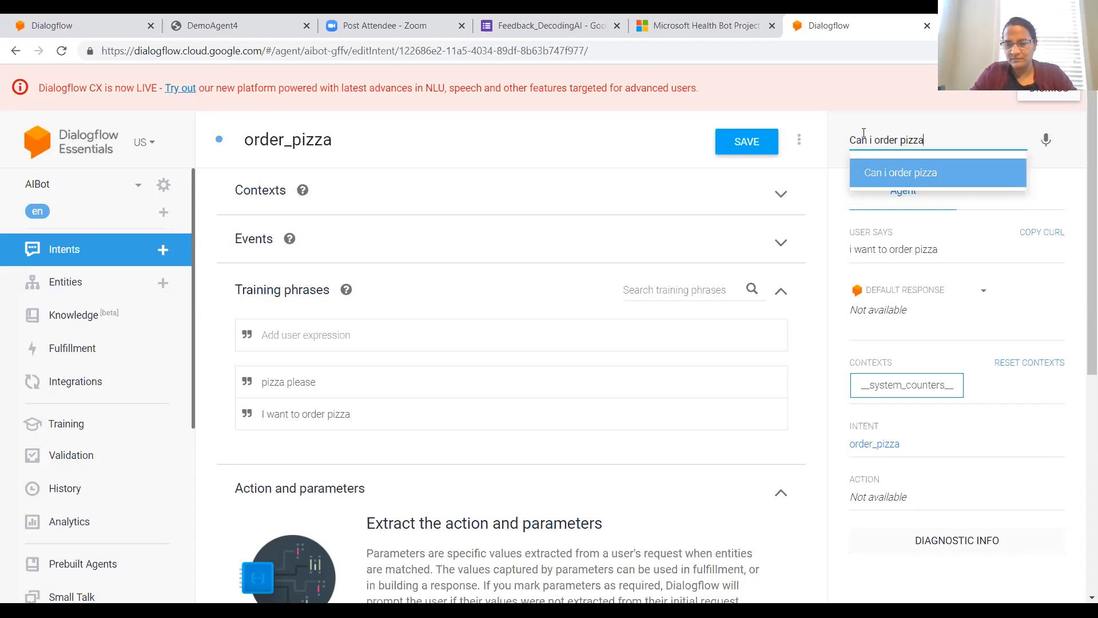
pyautogui.press('Return')
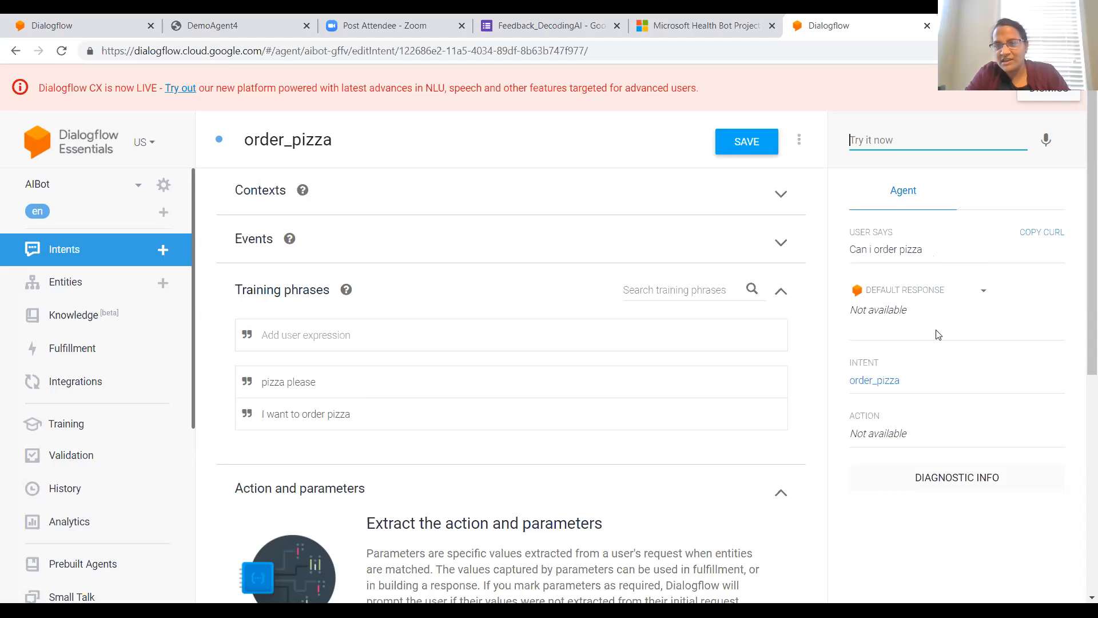
pyautogui.moveTo(909, 387); pyautogui.dragTo(846, 379)
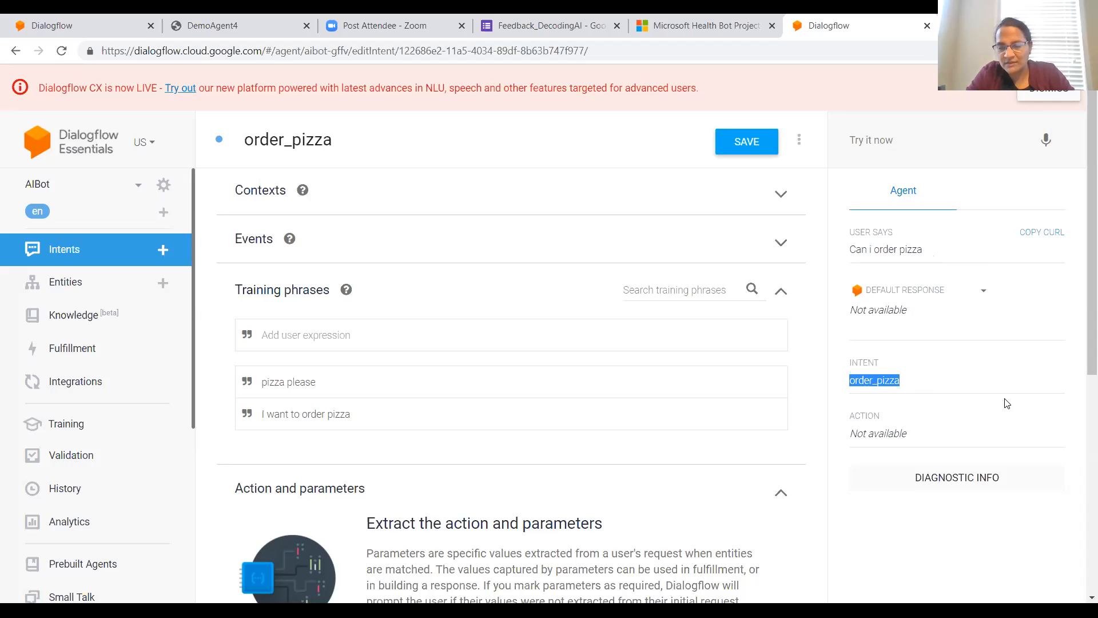
pyautogui.click(480, 331)
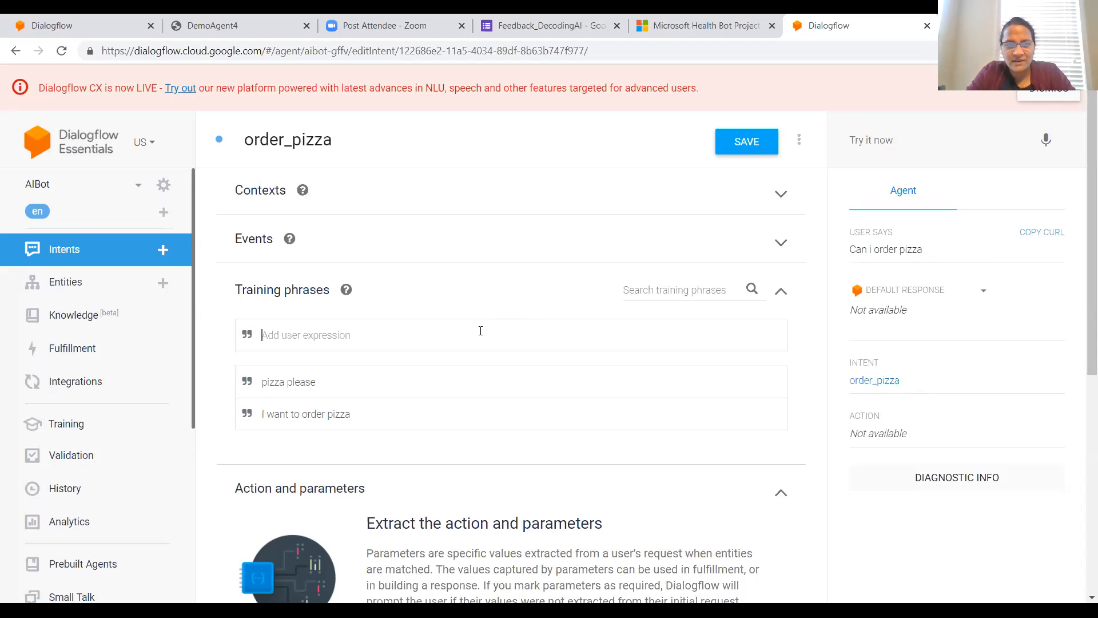
# Step: Test the agent with the misspelled sentence "can i oder pizza please"
pyautogui.click(890, 140)
pyautogui.write('pl')
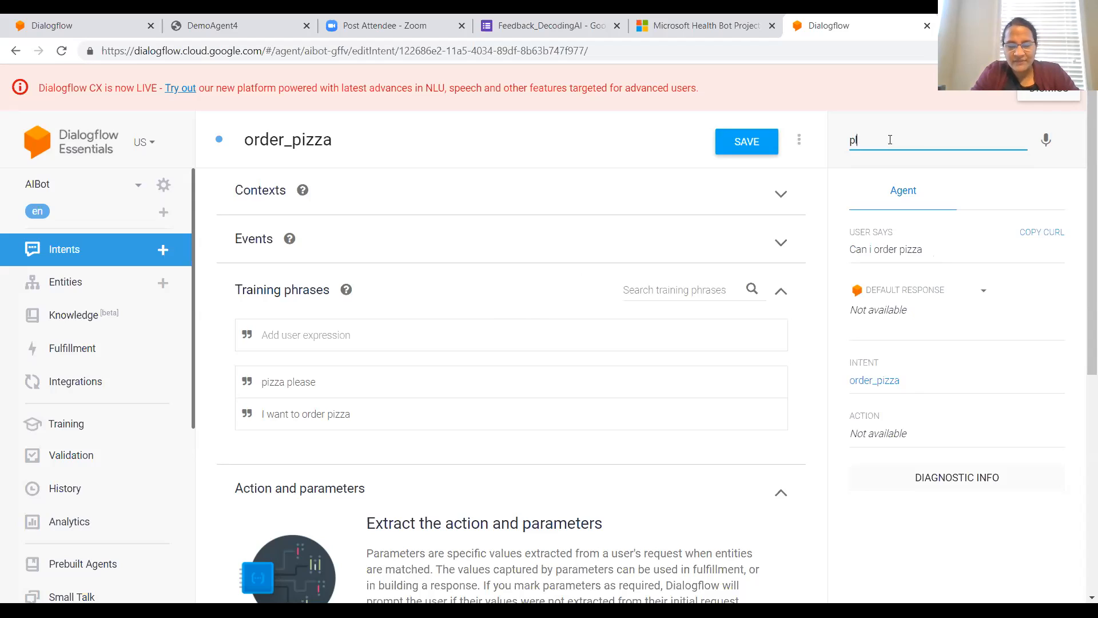
pyautogui.press('BackSpace')
pyautogui.press('BackSpace')
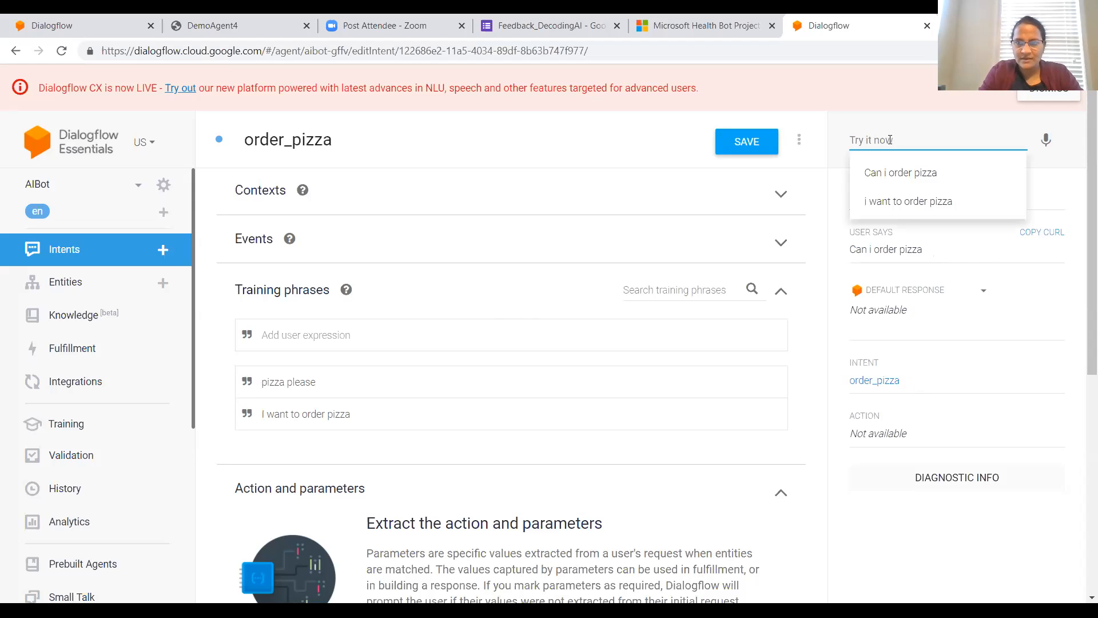
pyautogui.write('can ')
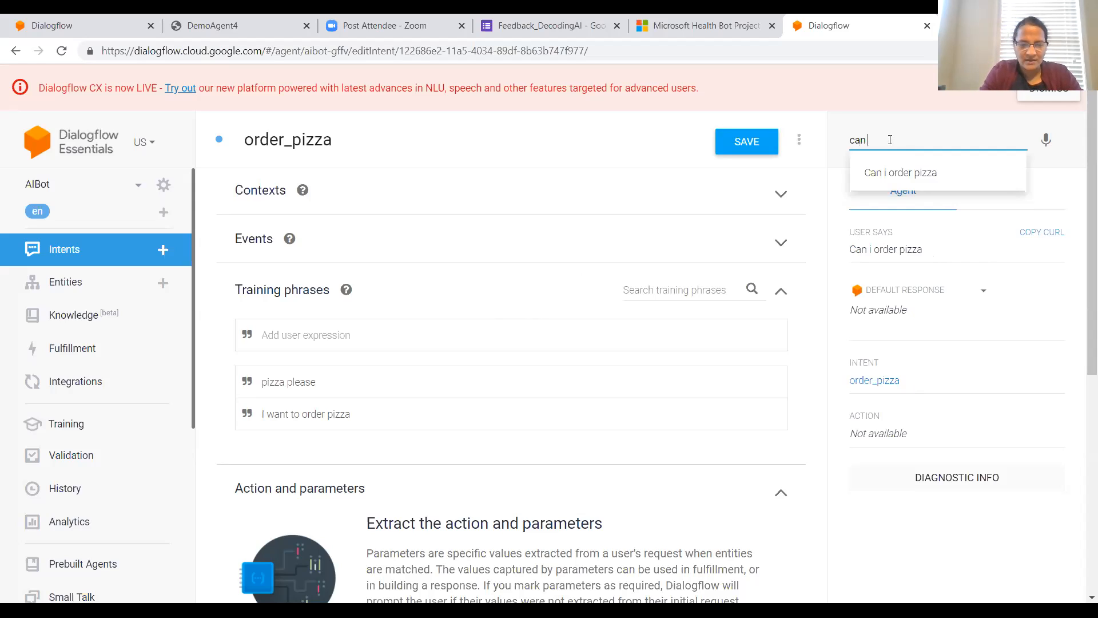
pyautogui.write('i have')
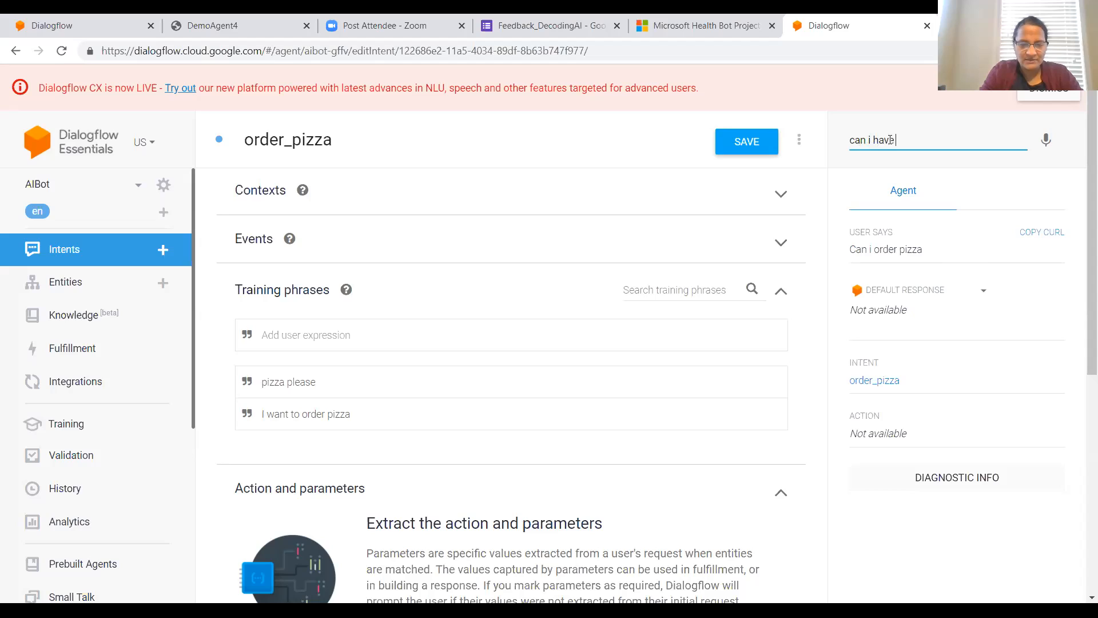
pyautogui.press('BackSpace')
pyautogui.press('BackSpace')
pyautogui.press('BackSpace')
pyautogui.press('BackSpace')
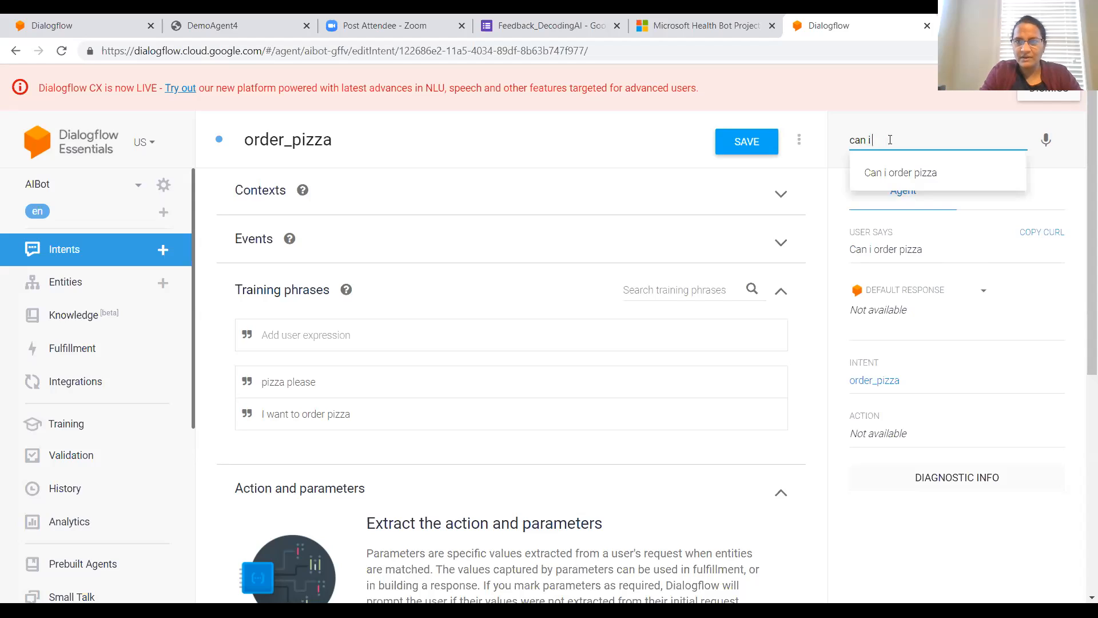
pyautogui.write('oder ')
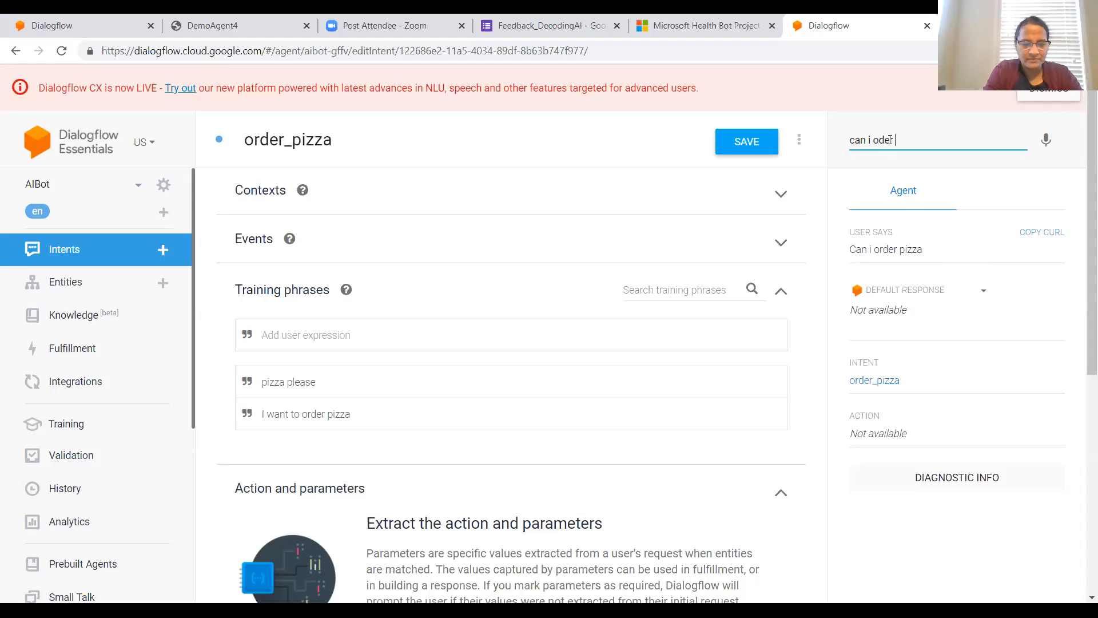
pyautogui.write('pizza ')
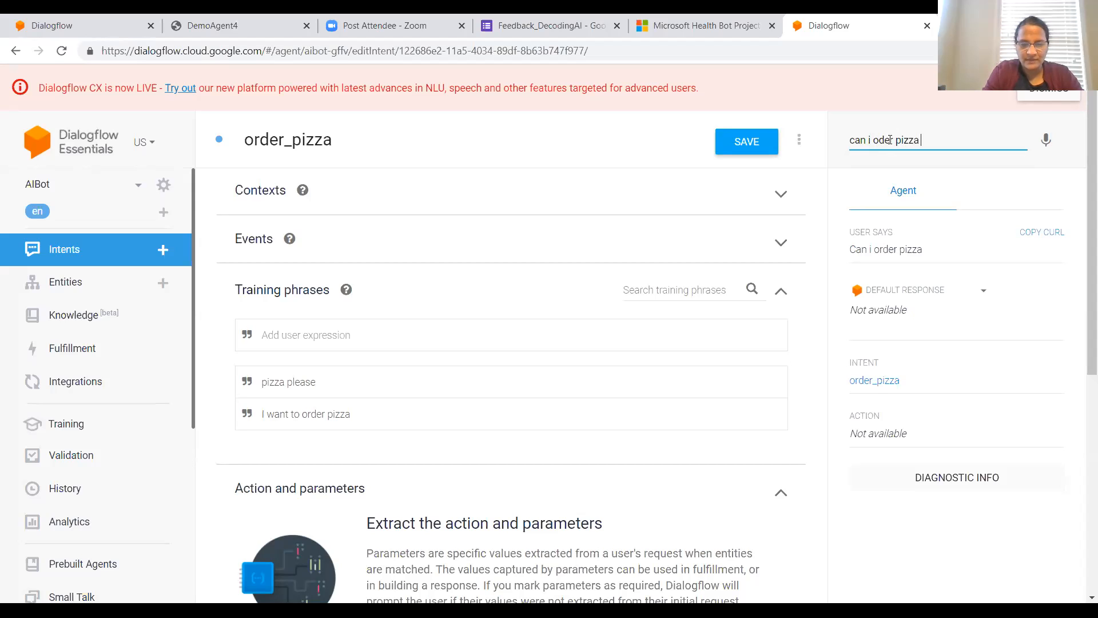
pyautogui.write('please')
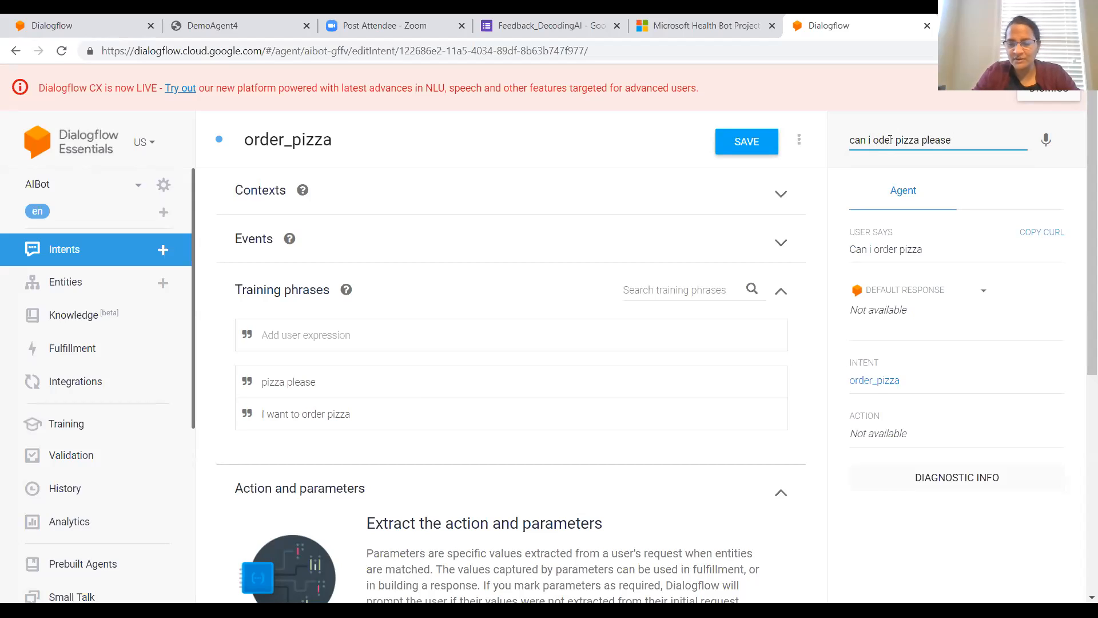
pyautogui.press('Return')
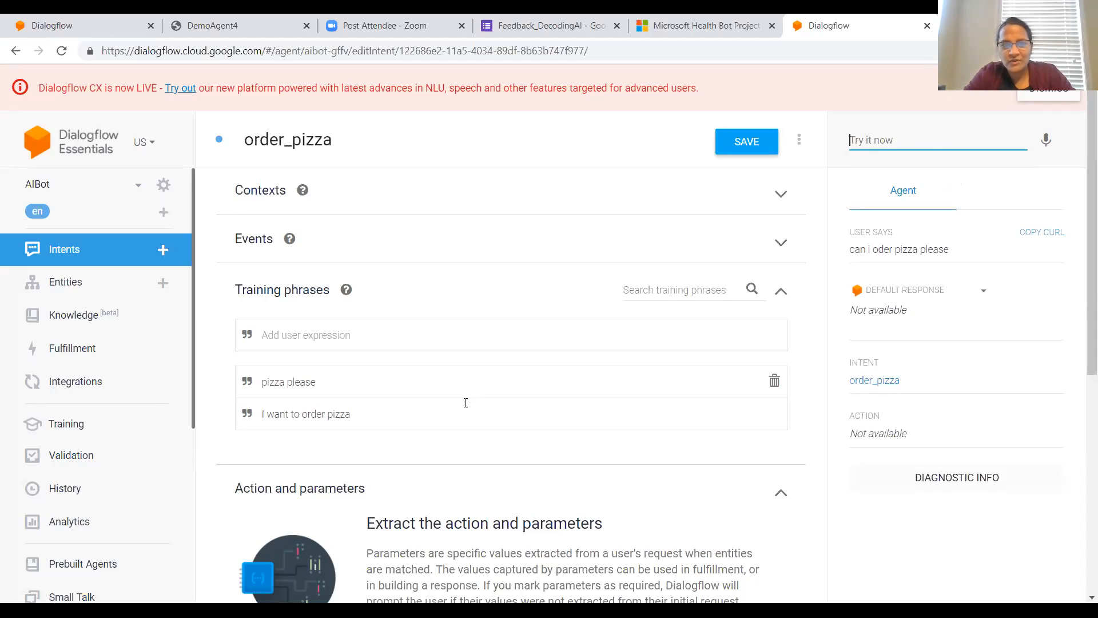
pyautogui.click(504, 395)
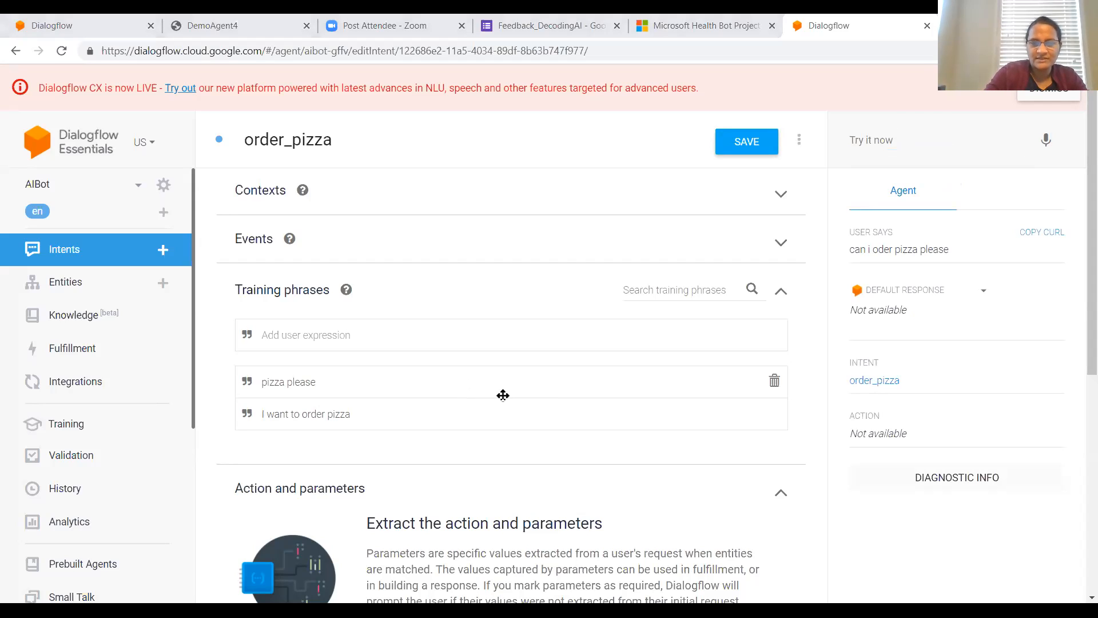
pyautogui.moveTo(374, 343)
pyautogui.mouseDown()
pyautogui.moveTo(364, 337)
pyautogui.moveTo(232, 446)
pyautogui.moveTo(337, 343)
pyautogui.mouseUp()
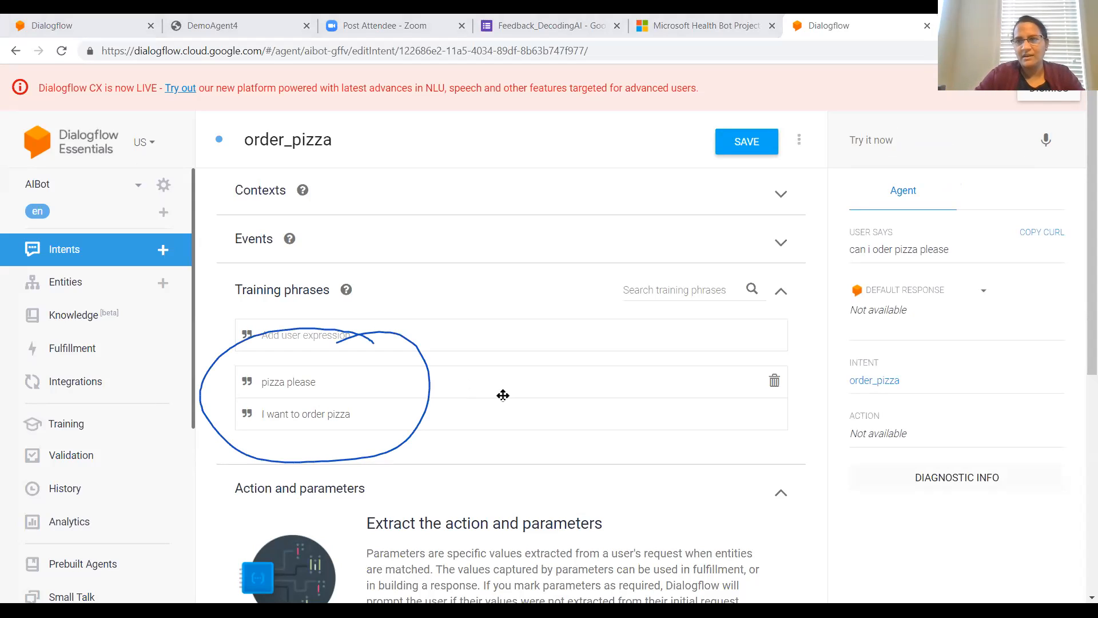
pyautogui.moveTo(966, 243)
pyautogui.mouseDown()
pyautogui.moveTo(836, 223)
pyautogui.moveTo(905, 279)
pyautogui.moveTo(956, 231)
pyautogui.mouseUp()
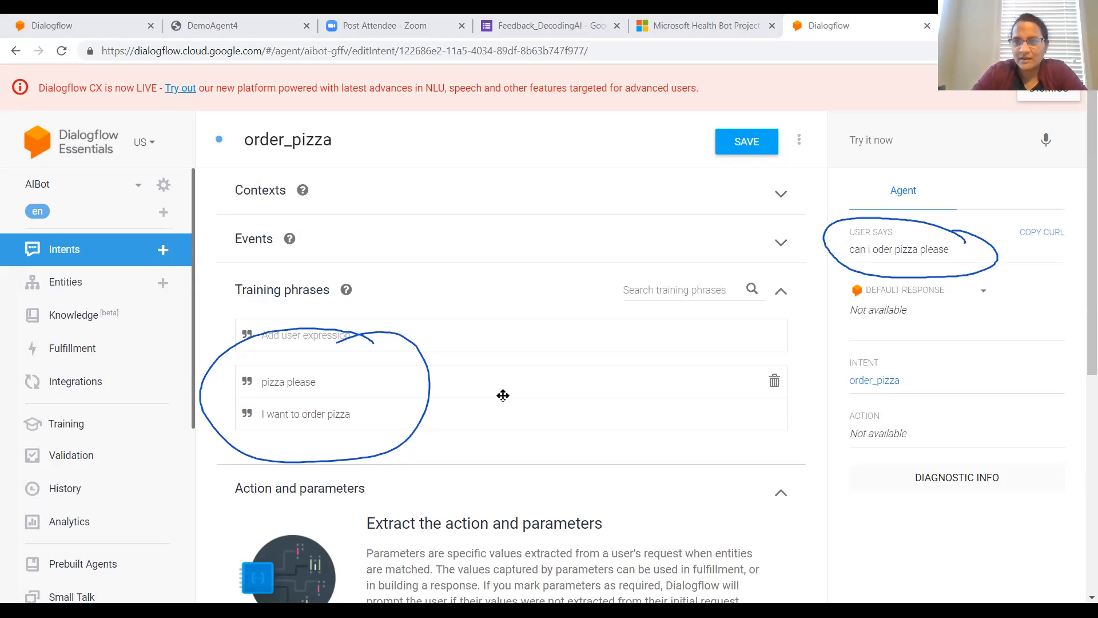
pyautogui.moveTo(832, 333)
pyautogui.mouseDown()
pyautogui.moveTo(965, 394)
pyautogui.moveTo(834, 411)
pyautogui.moveTo(841, 338)
pyautogui.mouseUp()
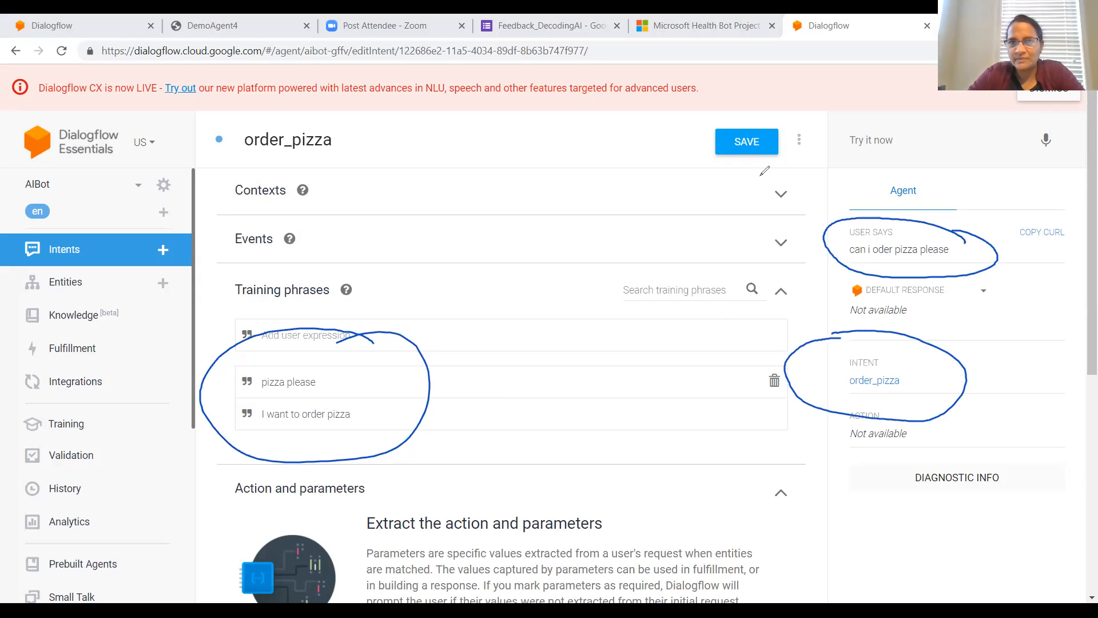
pyautogui.click(742, 124)
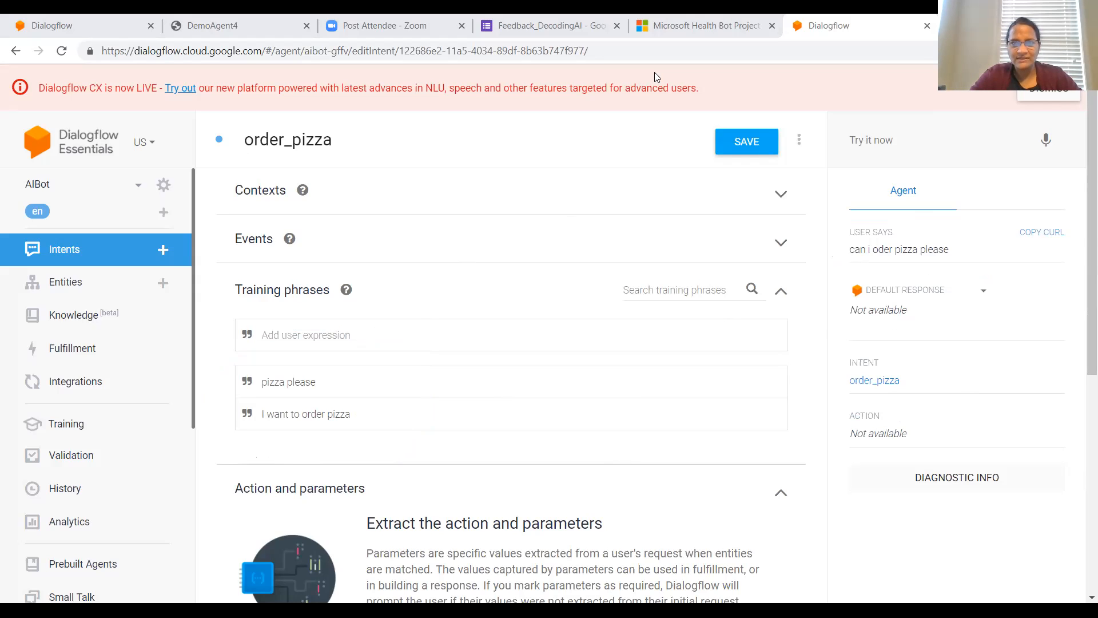
# Step: Enter "Yes you can order" as the first text response of the order_pizza intent
pyautogui.scroll(-7, 615, 382)
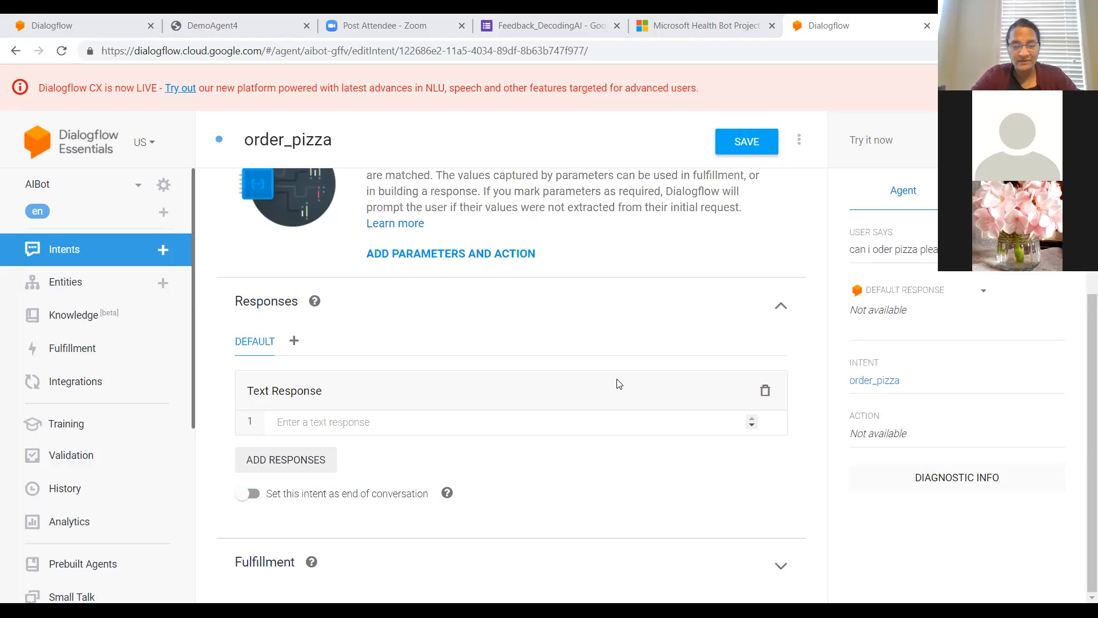
pyautogui.click(371, 417)
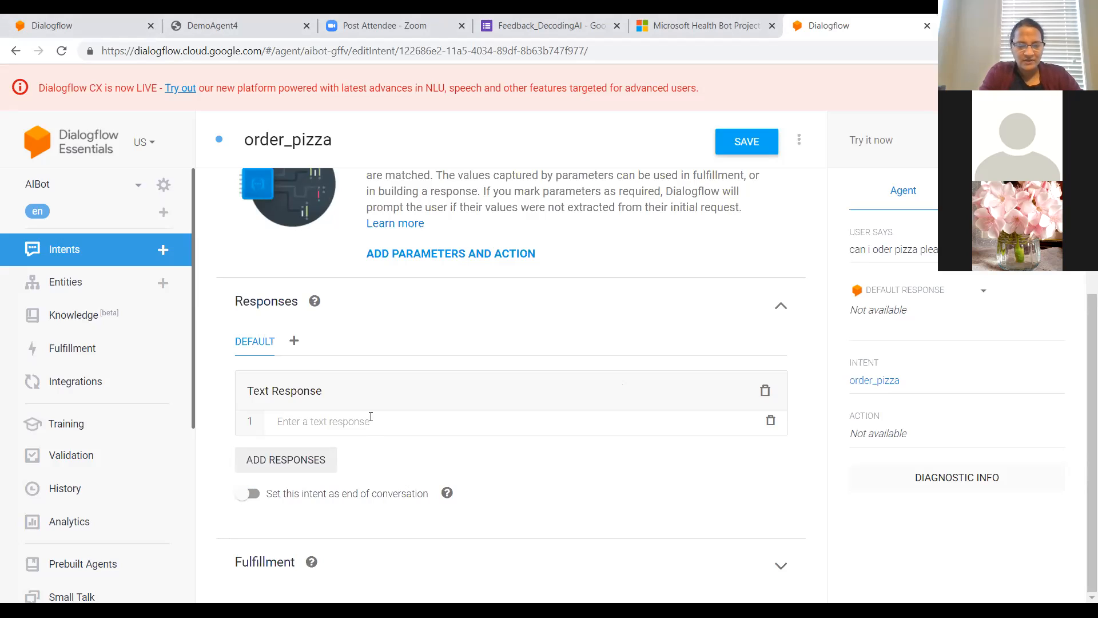
pyautogui.write('Y')
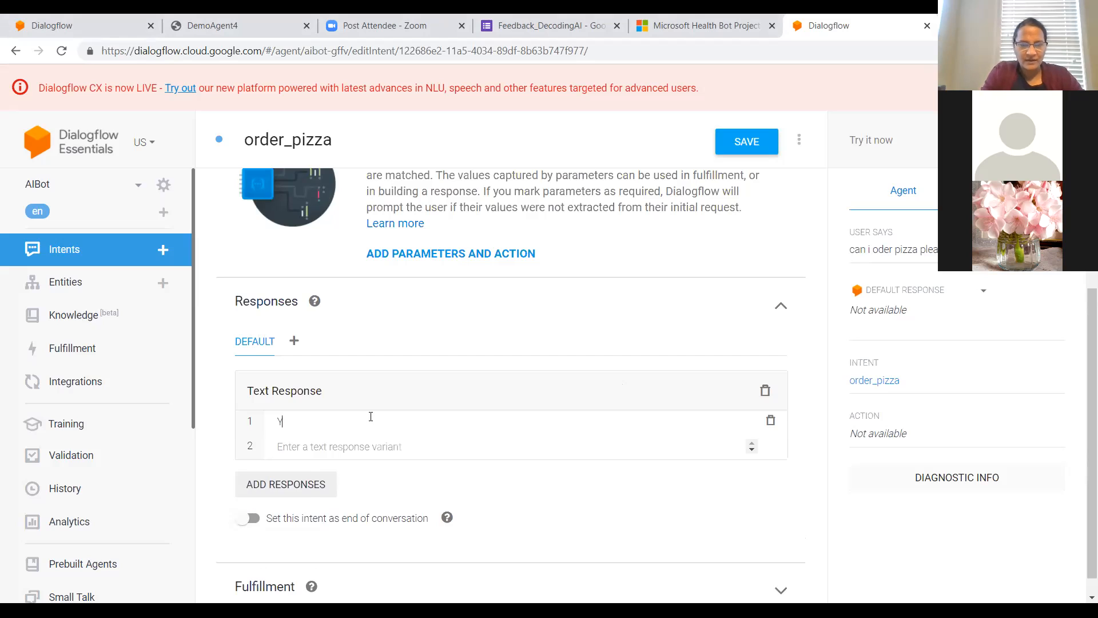
pyautogui.press('BackSpace')
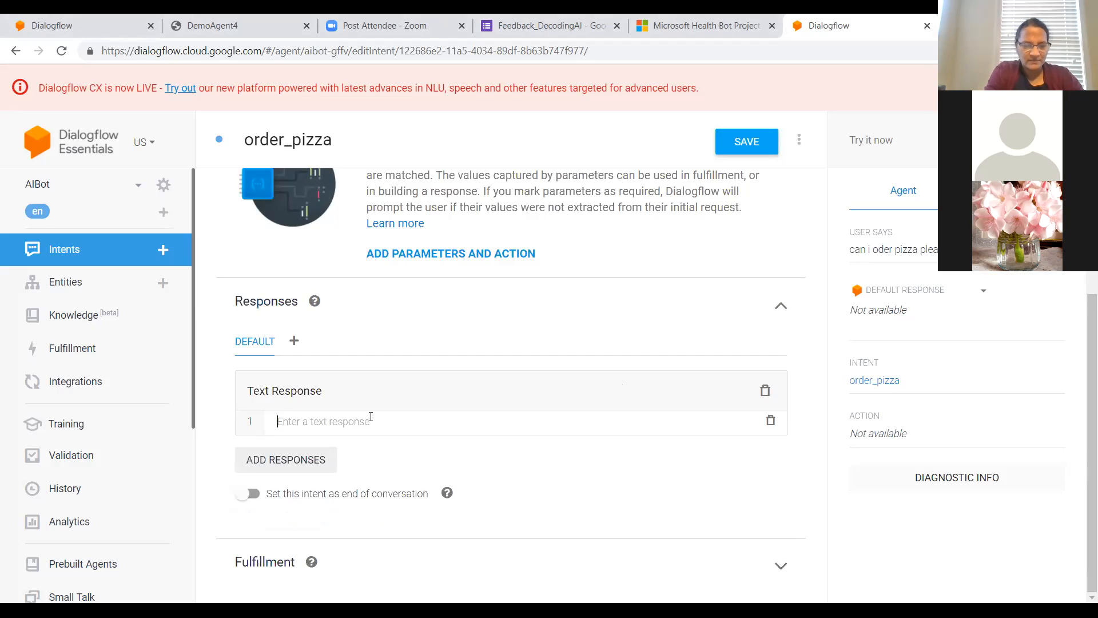
pyautogui.write('Yes')
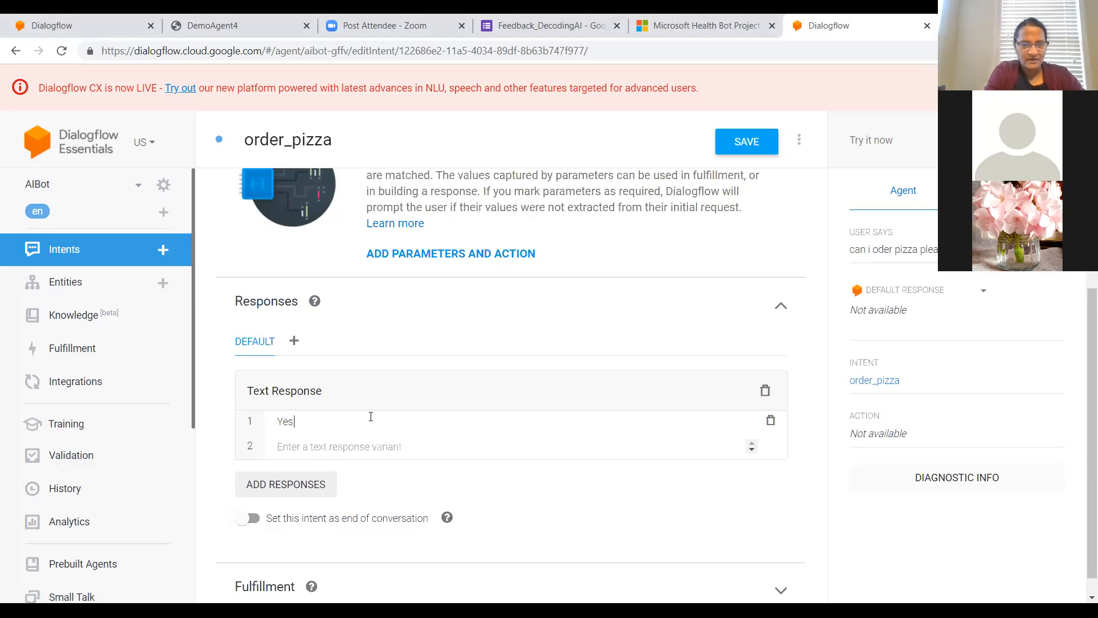
pyautogui.write(' you')
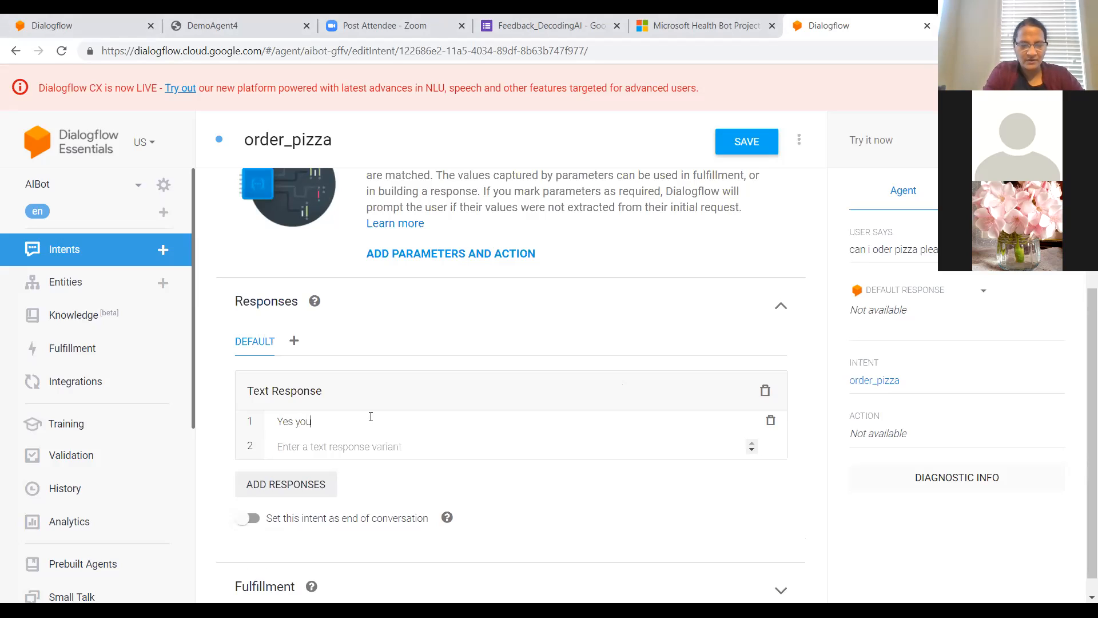
pyautogui.write(' can order')
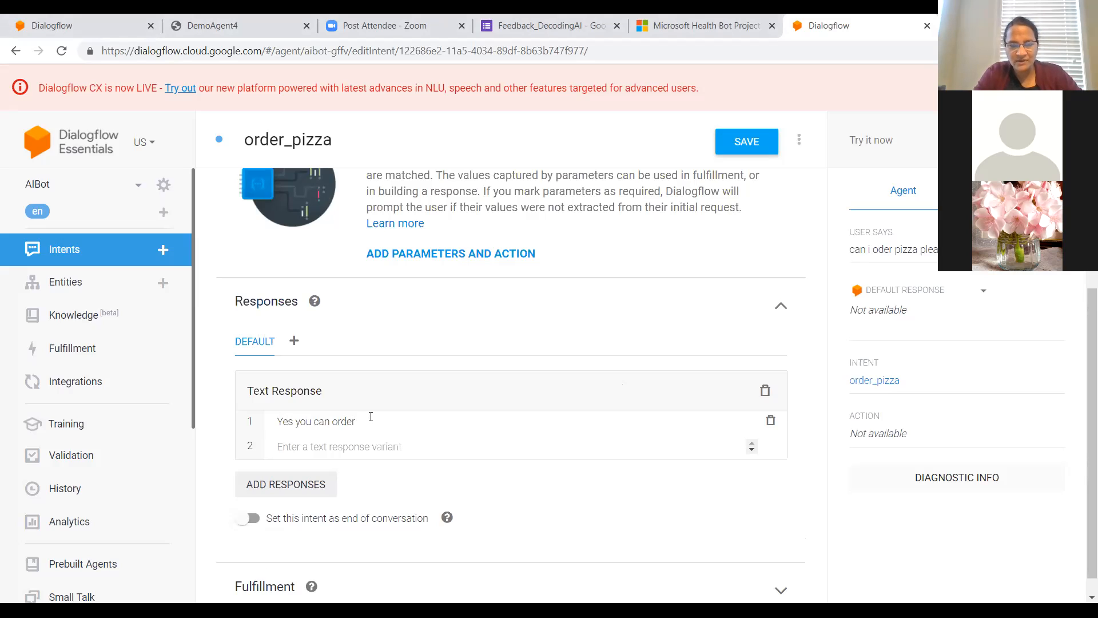
# Step: Add a second text response block to the order_pizza intent and go back to the previous page, discarding the unsaved changes
pyautogui.click(318, 484)
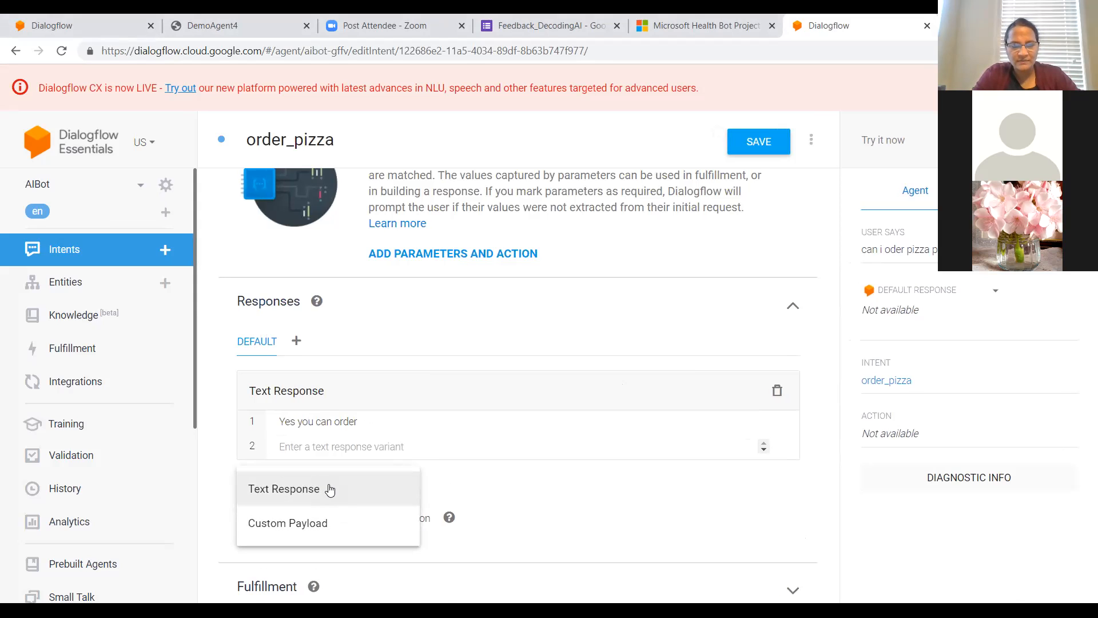
pyautogui.click(319, 488)
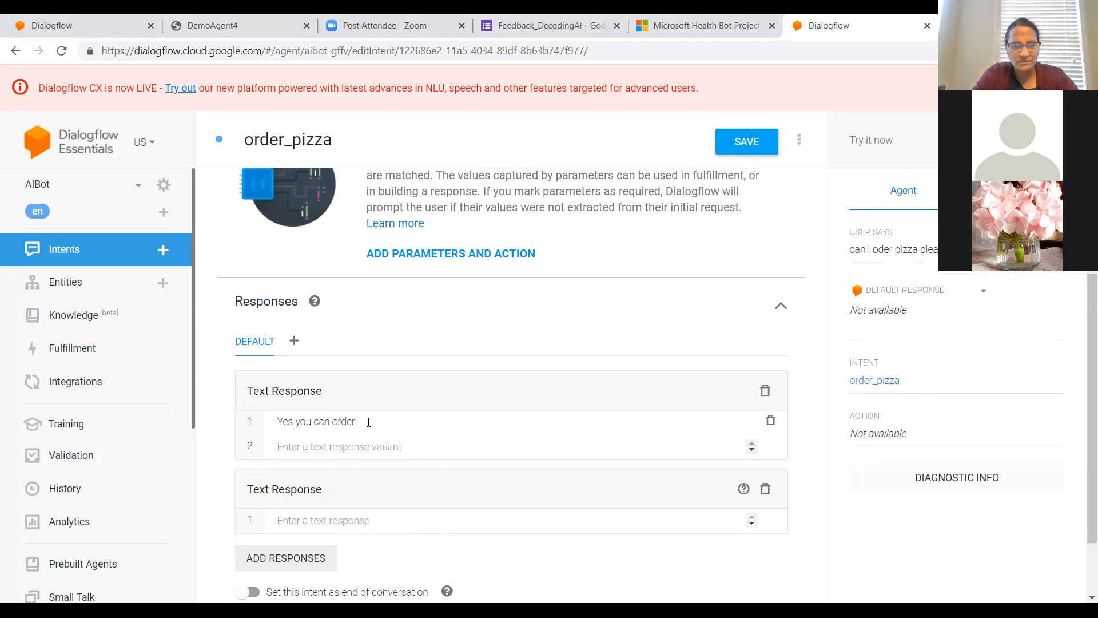
pyautogui.rightClick(334, 520)
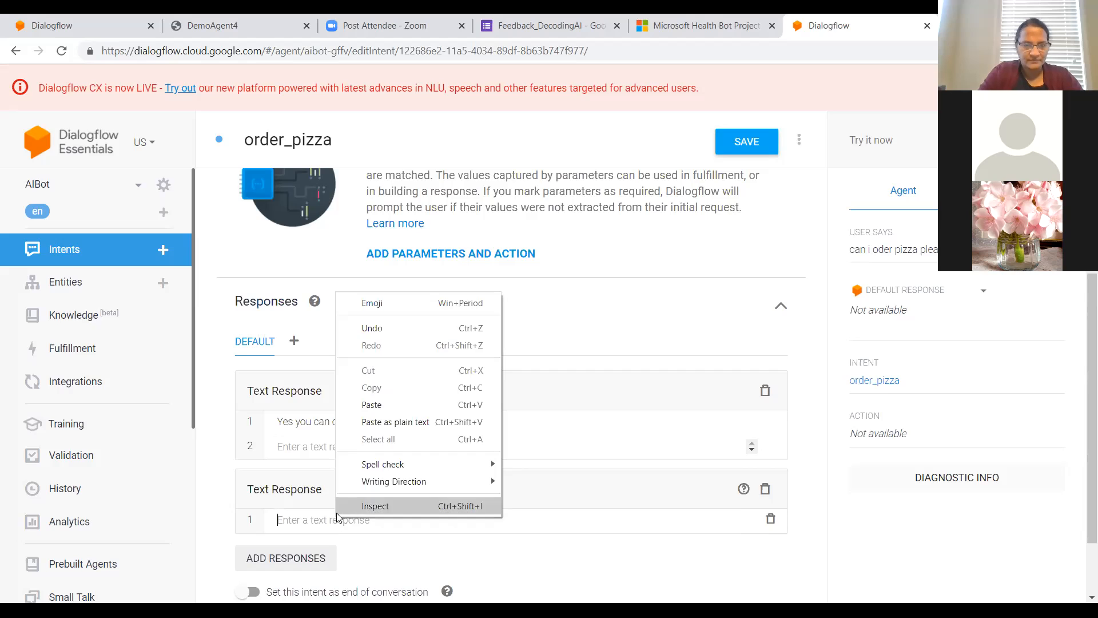
pyautogui.click(339, 511)
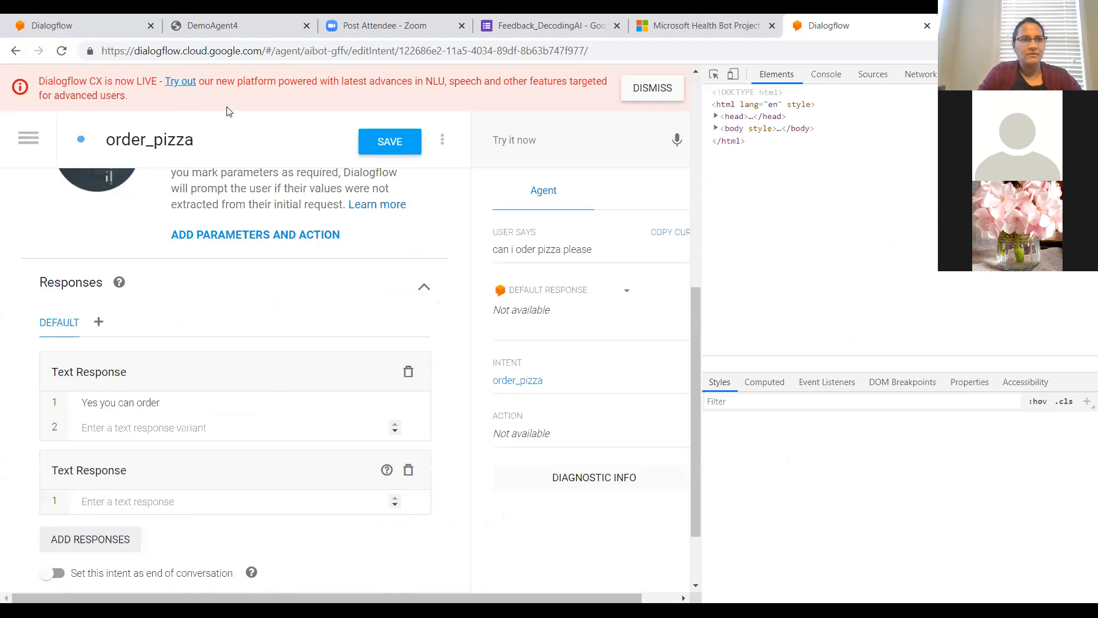
pyautogui.click(15, 52)
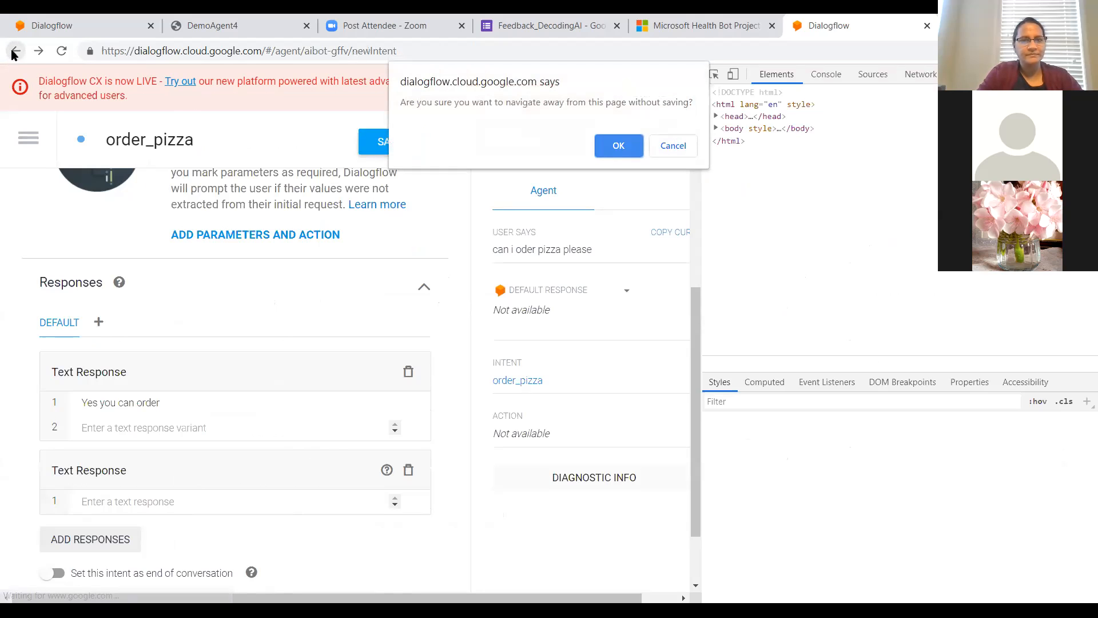
pyautogui.click(618, 147)
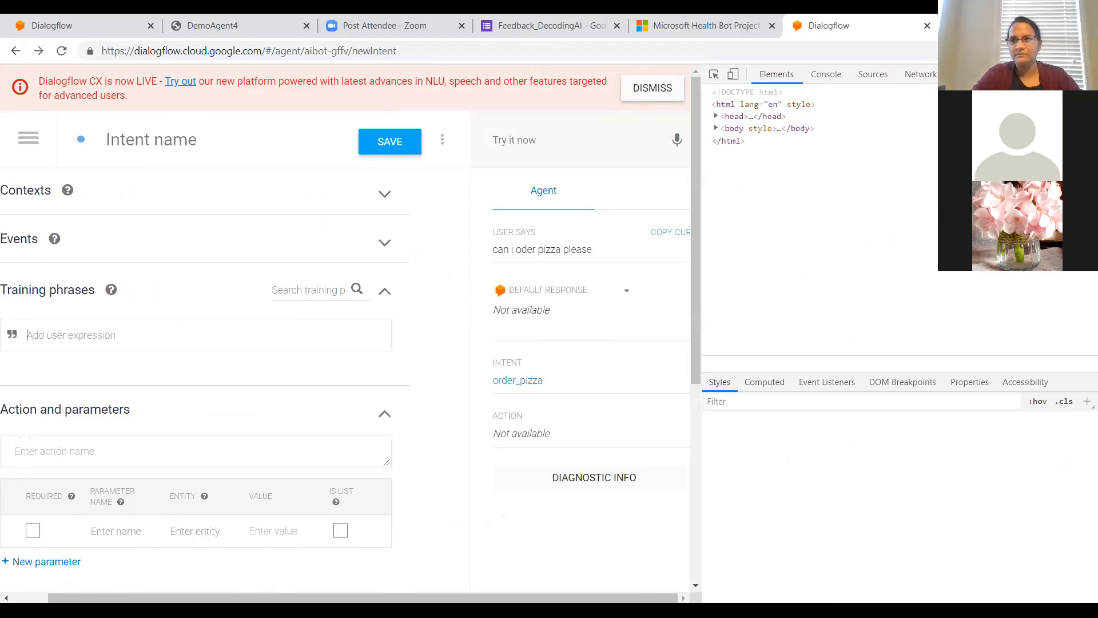
# Step: Close the developer tools and reopen the order_pizza intent, discarding the blank new intent
pyautogui.press('F12')
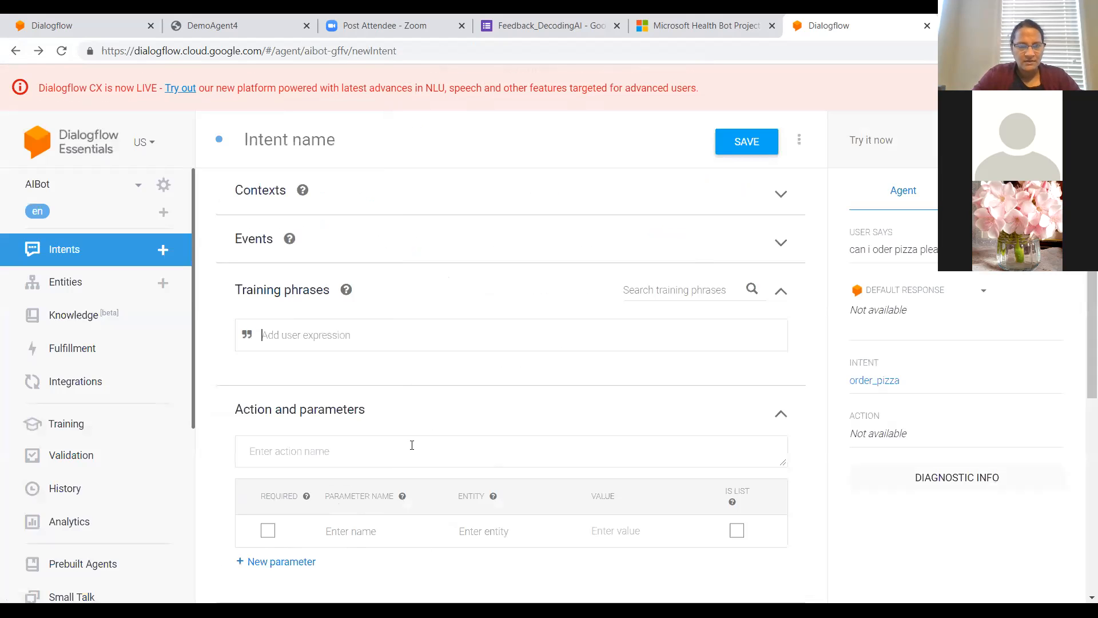
pyautogui.click(390, 349)
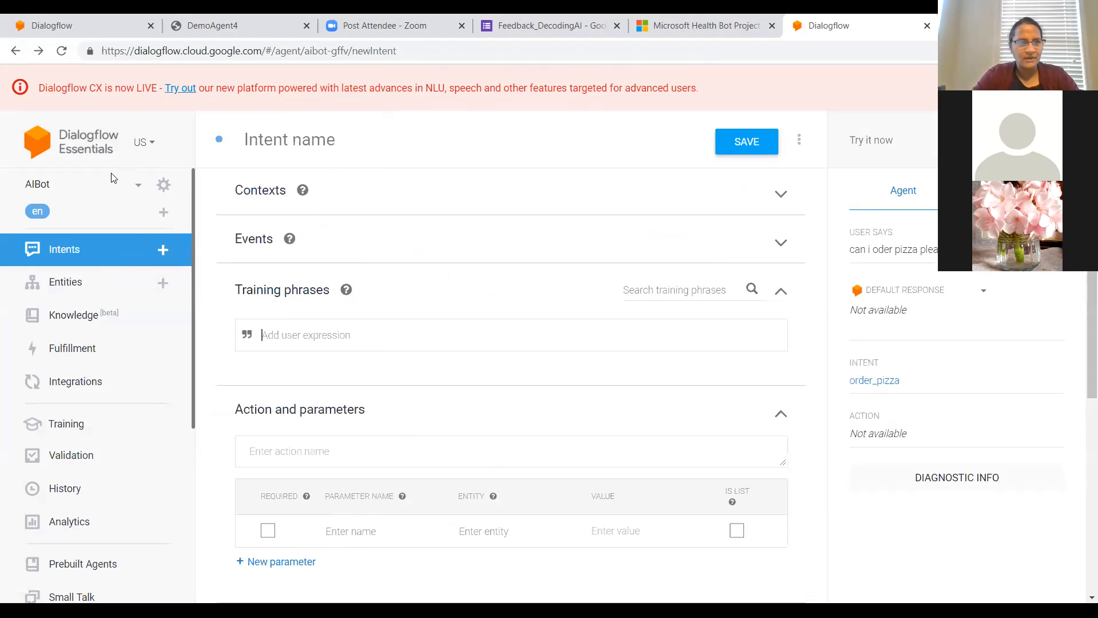
pyautogui.click(68, 252)
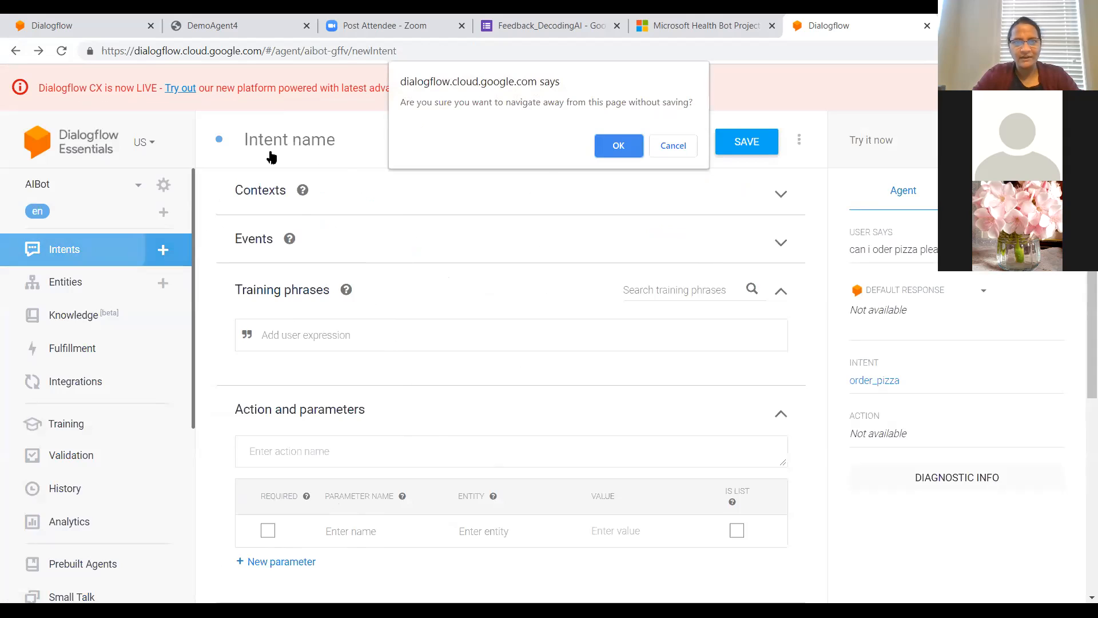
pyautogui.click(606, 145)
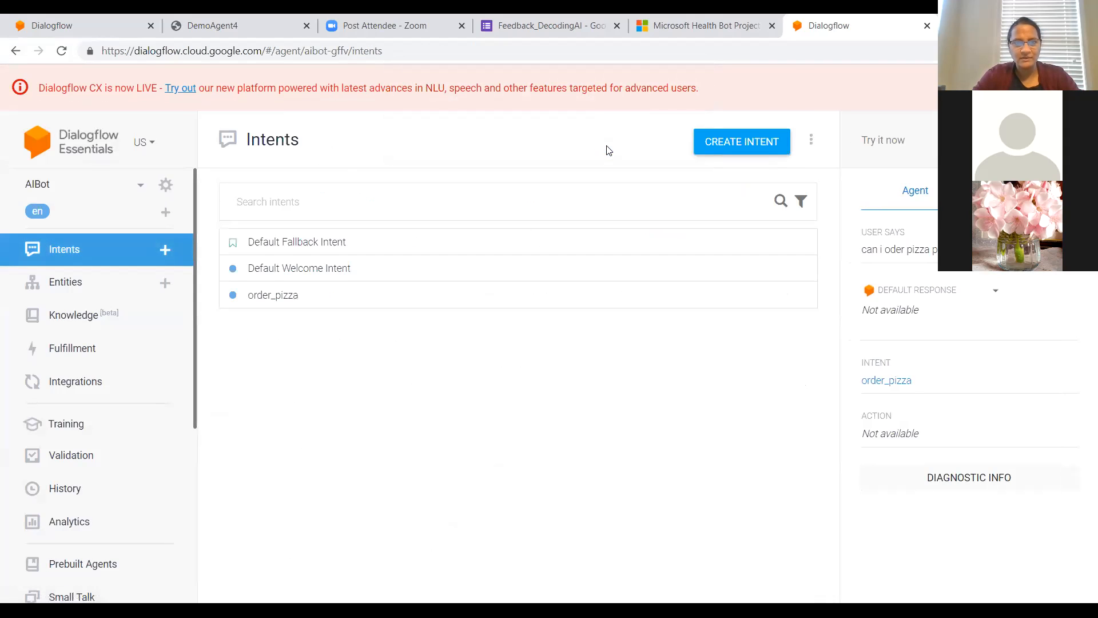
pyautogui.click(264, 296)
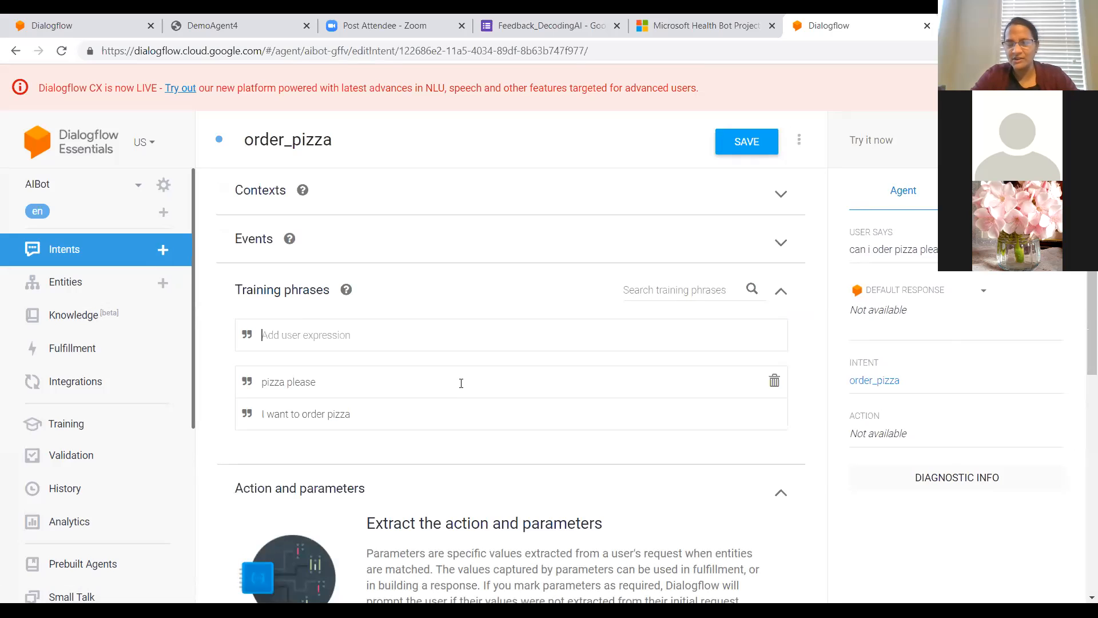
# Step: Add the text response "Yes you can order pizza" to the order_pizza intent and save the intent
pyautogui.scroll(-6, 461, 383)
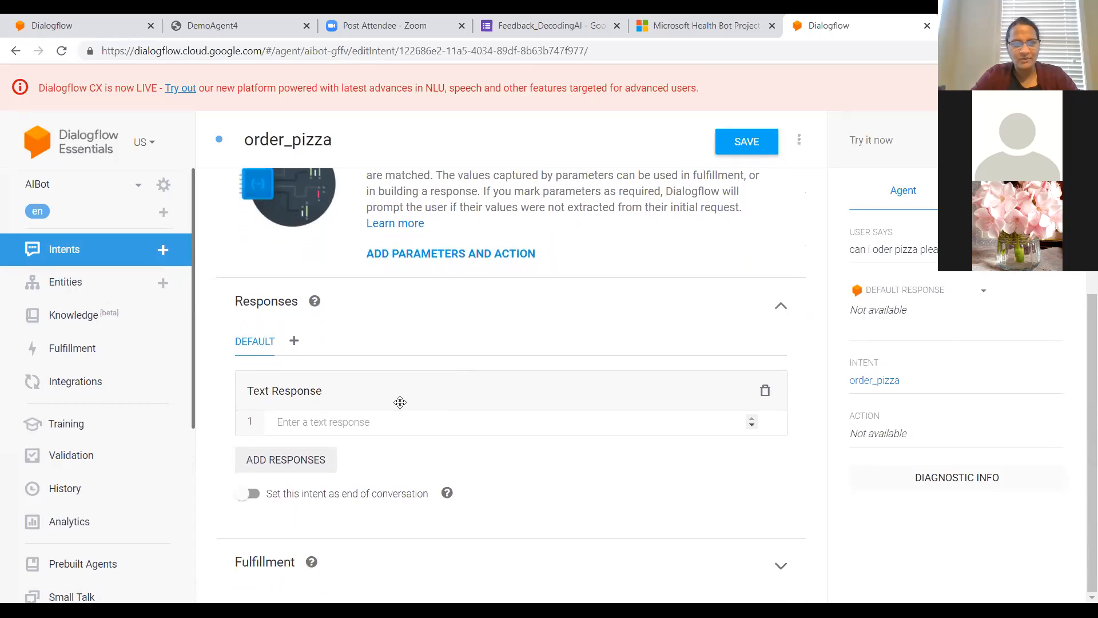
pyautogui.click(345, 421)
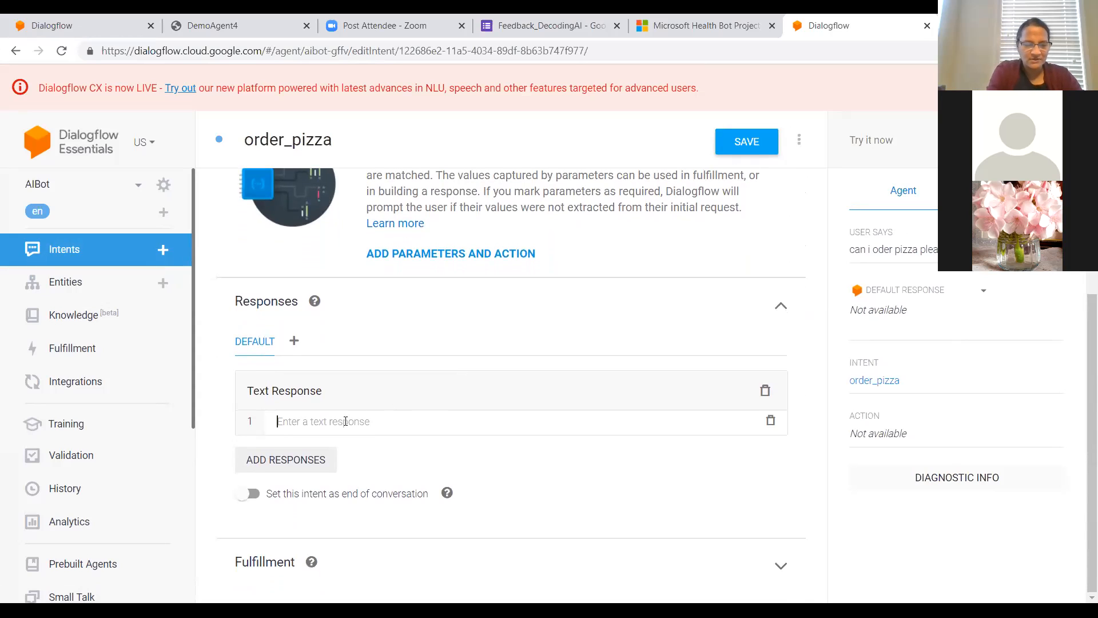
pyautogui.write('Yes y')
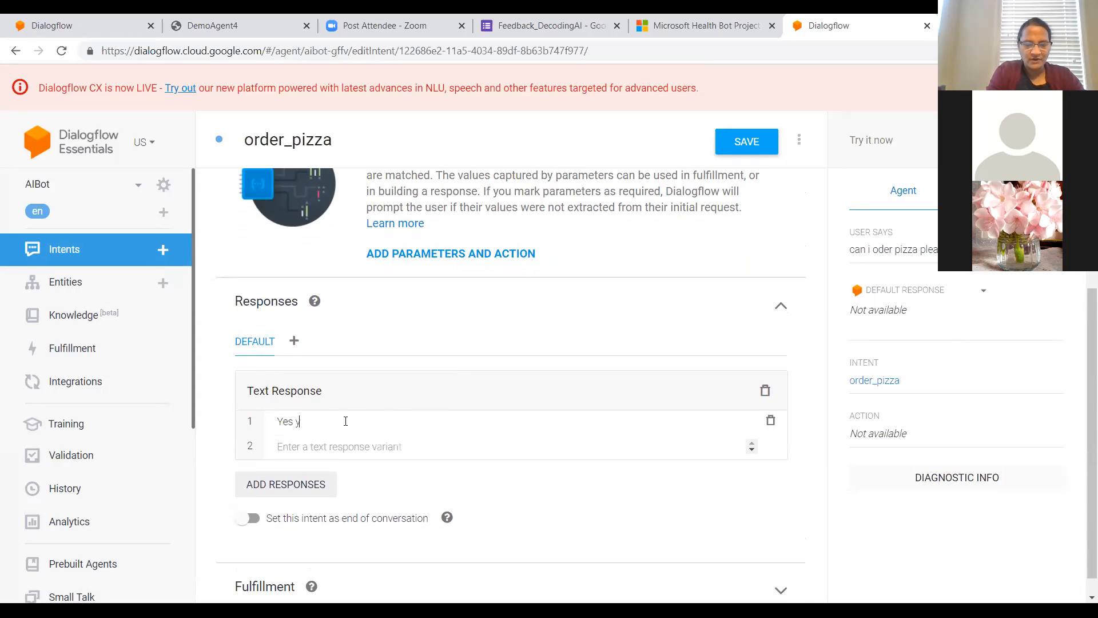
pyautogui.write('ou can or')
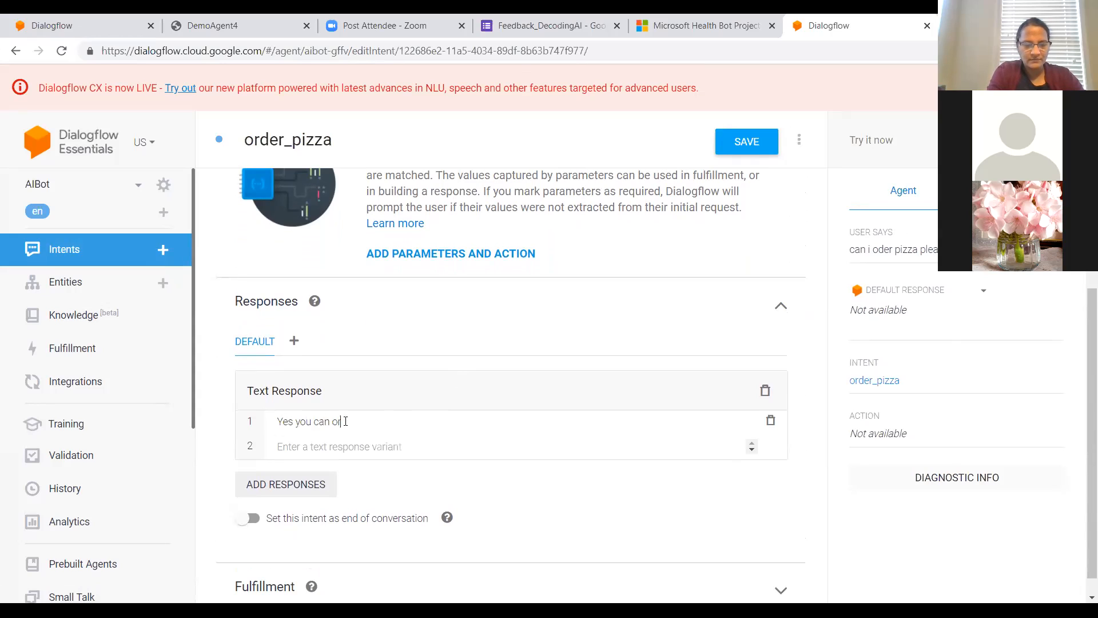
pyautogui.write('der pizza')
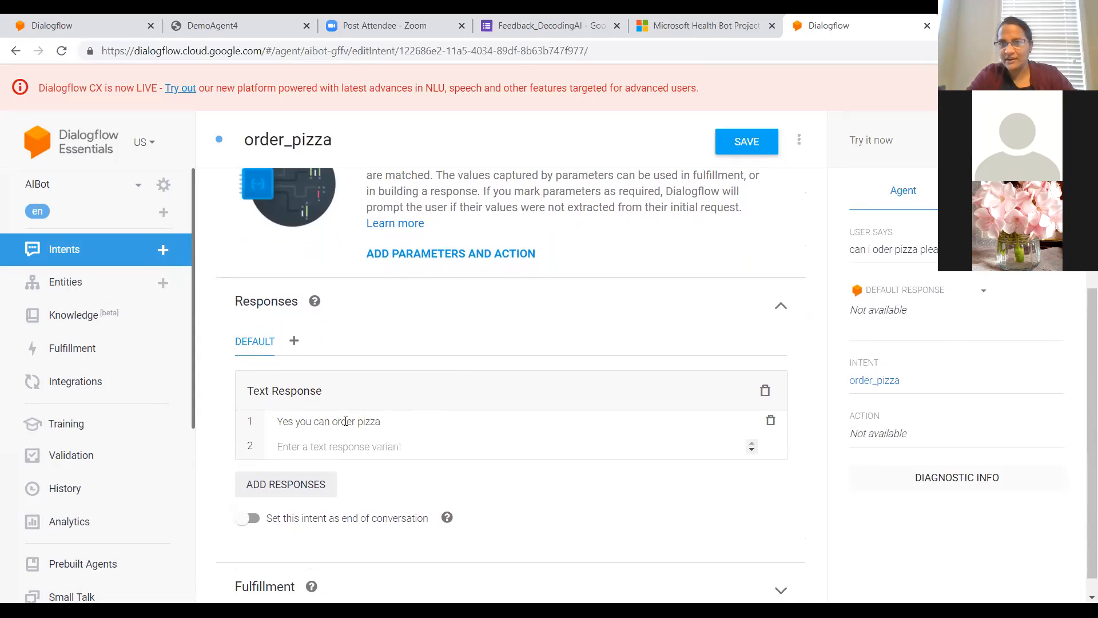
pyautogui.click(748, 143)
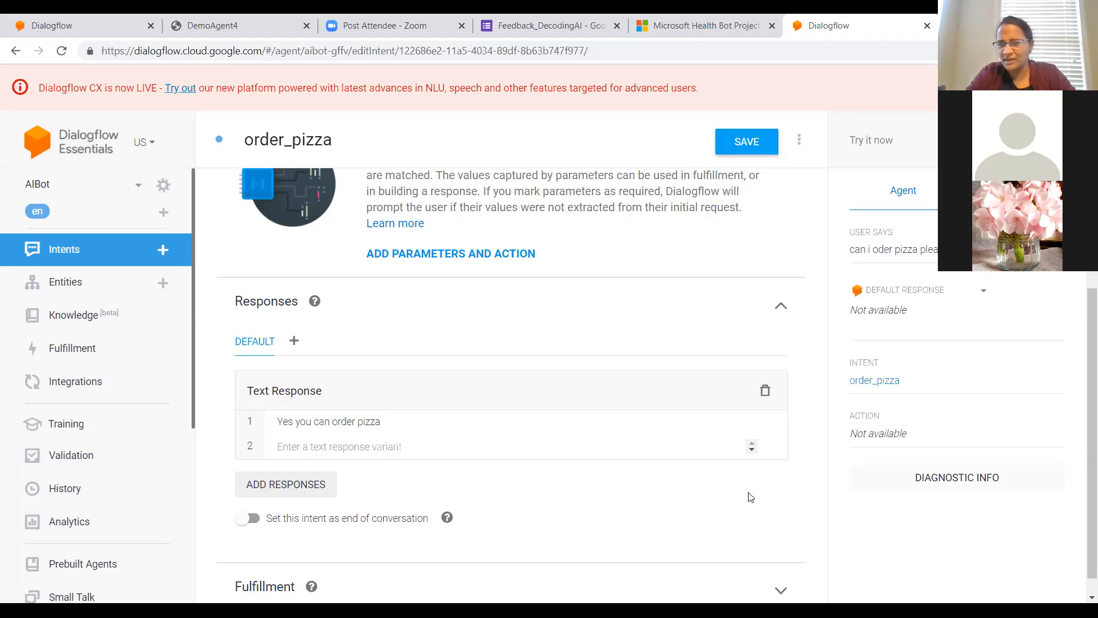
# Step: Test the agent again with the earlier sentence "can i oder pizza please" to check its response
pyautogui.click(872, 134)
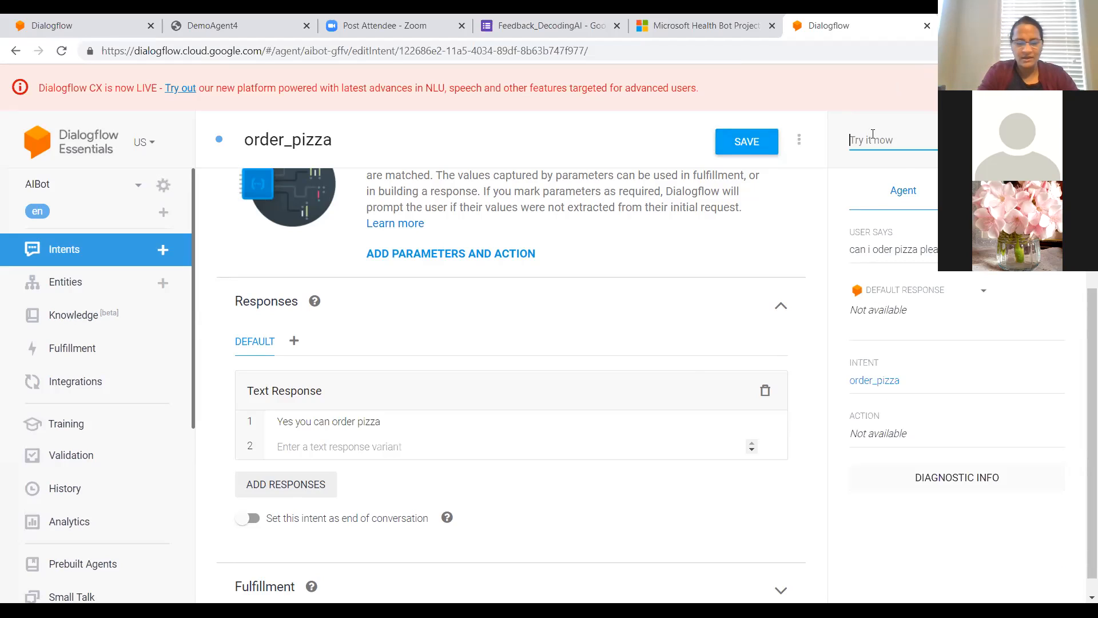
pyautogui.write('can')
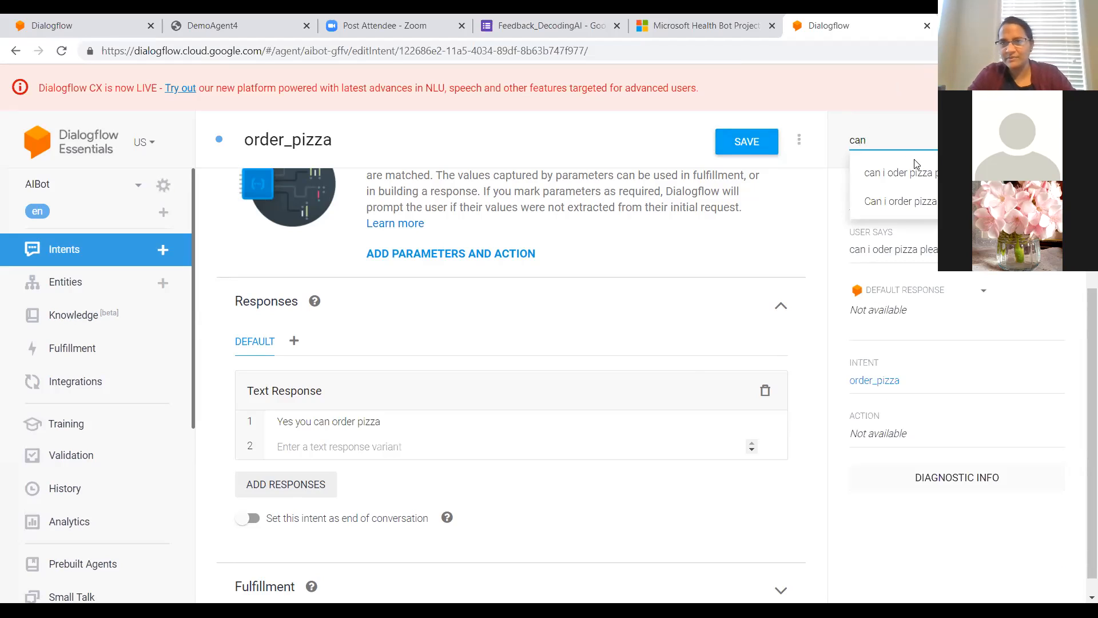
pyautogui.click(917, 172)
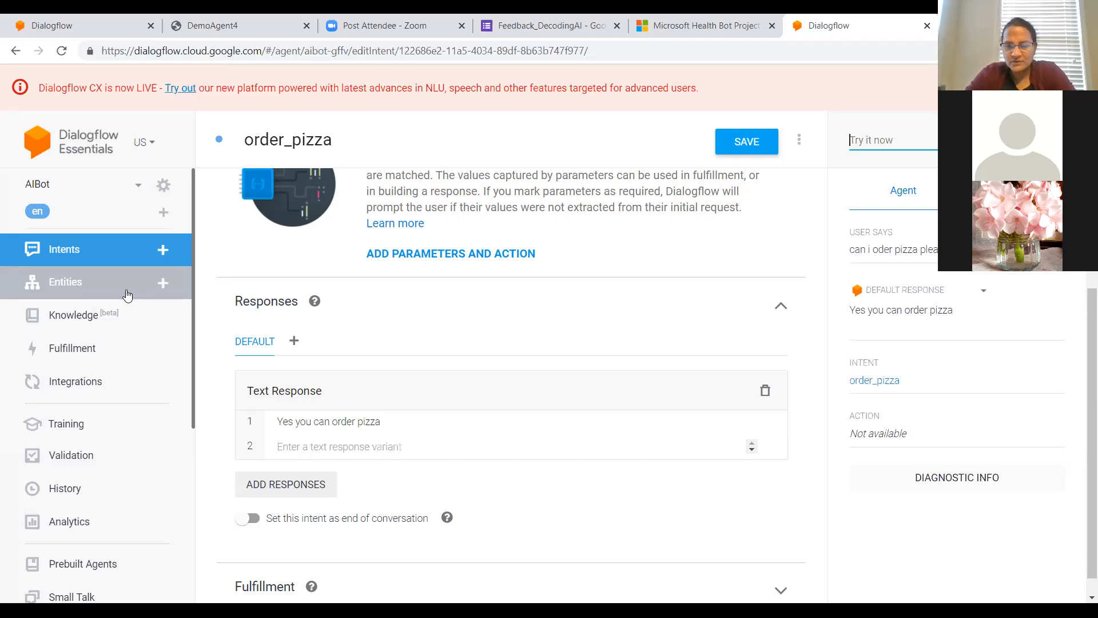
# Step: Start a new custom entity named pizza_topping and try to save it
pyautogui.click(71, 287)
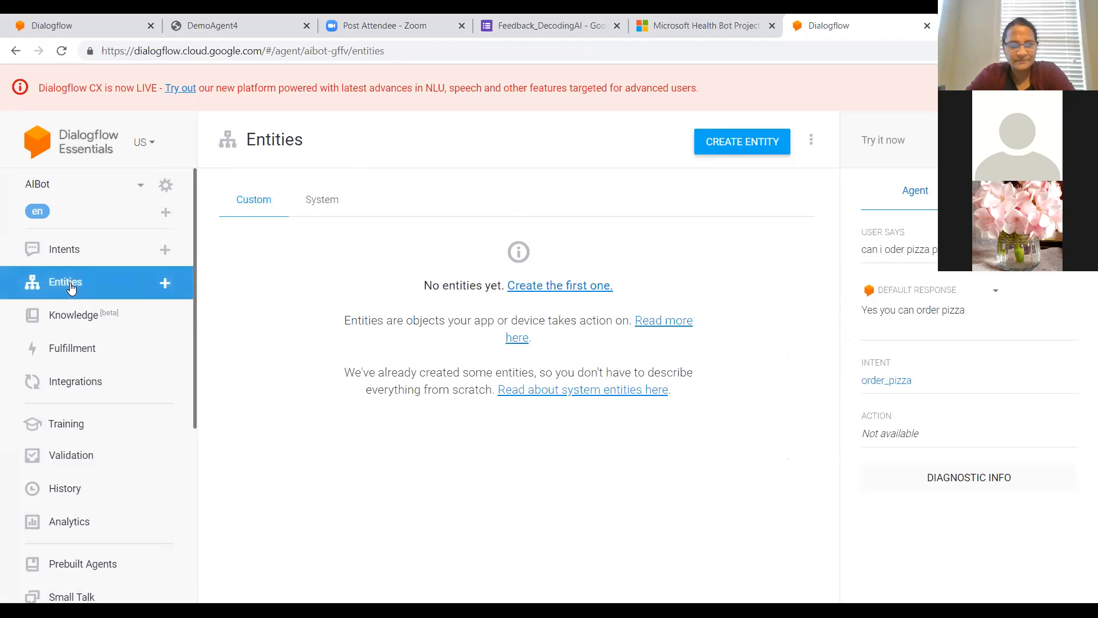
pyautogui.click(732, 148)
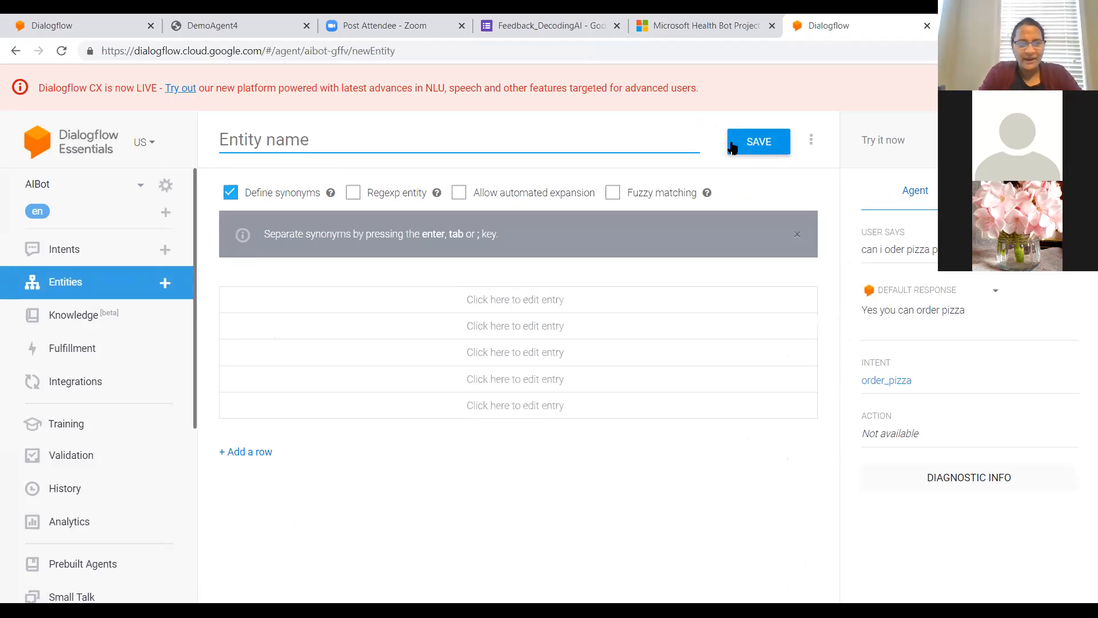
pyautogui.write('pi')
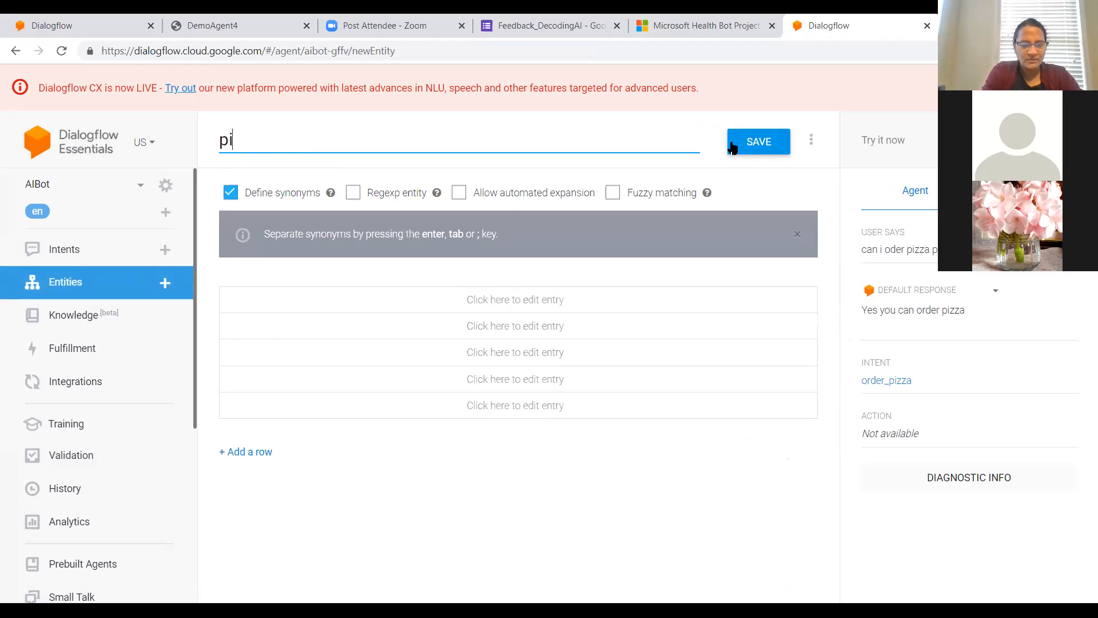
pyautogui.write('zza_')
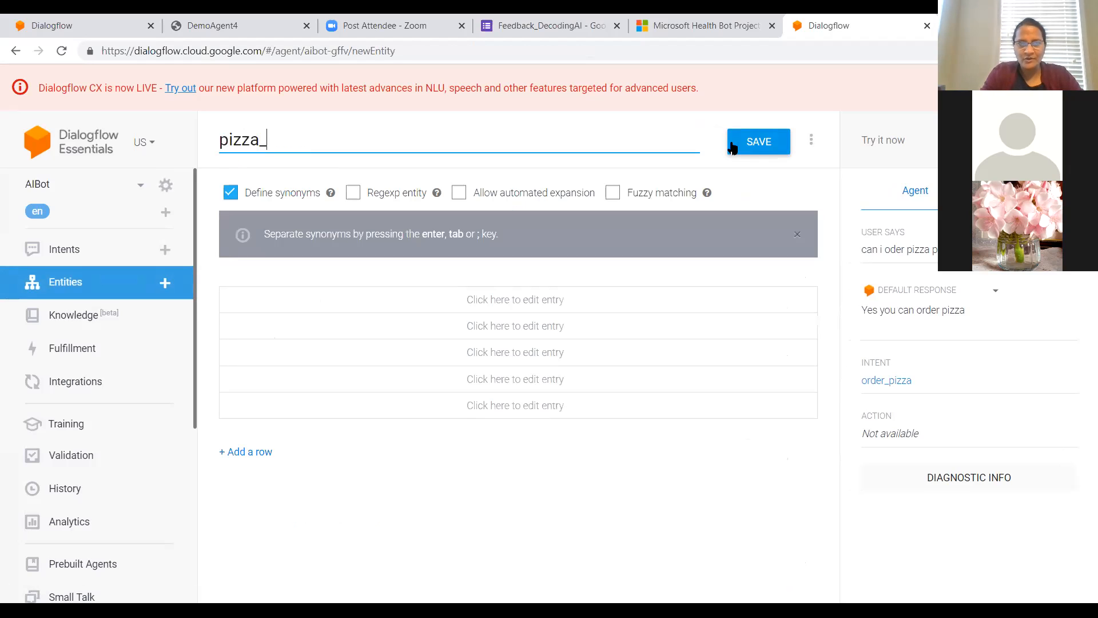
pyautogui.write('topping')
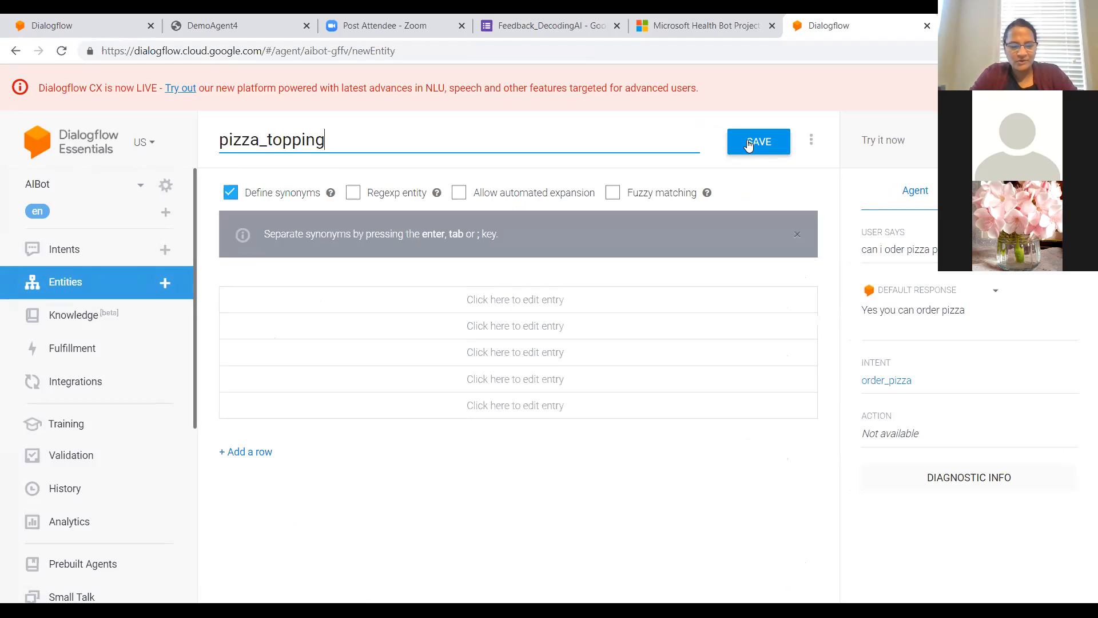
pyautogui.click(749, 146)
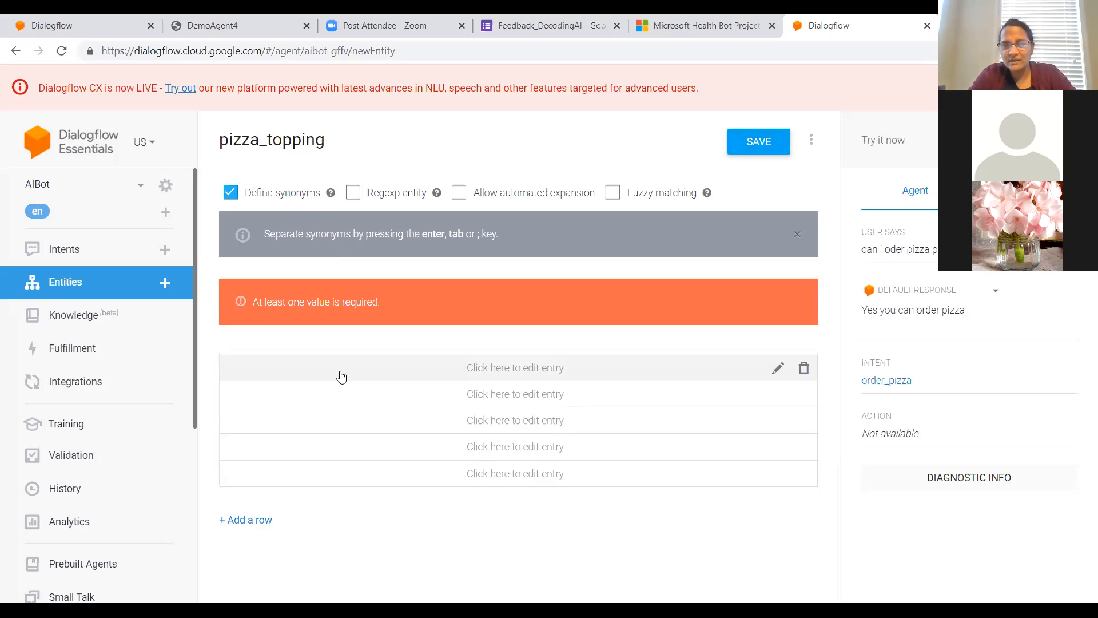
# Step: Add a vegetarian entry to the pizza_topping entity with the synonyms vegetarian, veggie and vegetable
pyautogui.click(388, 373)
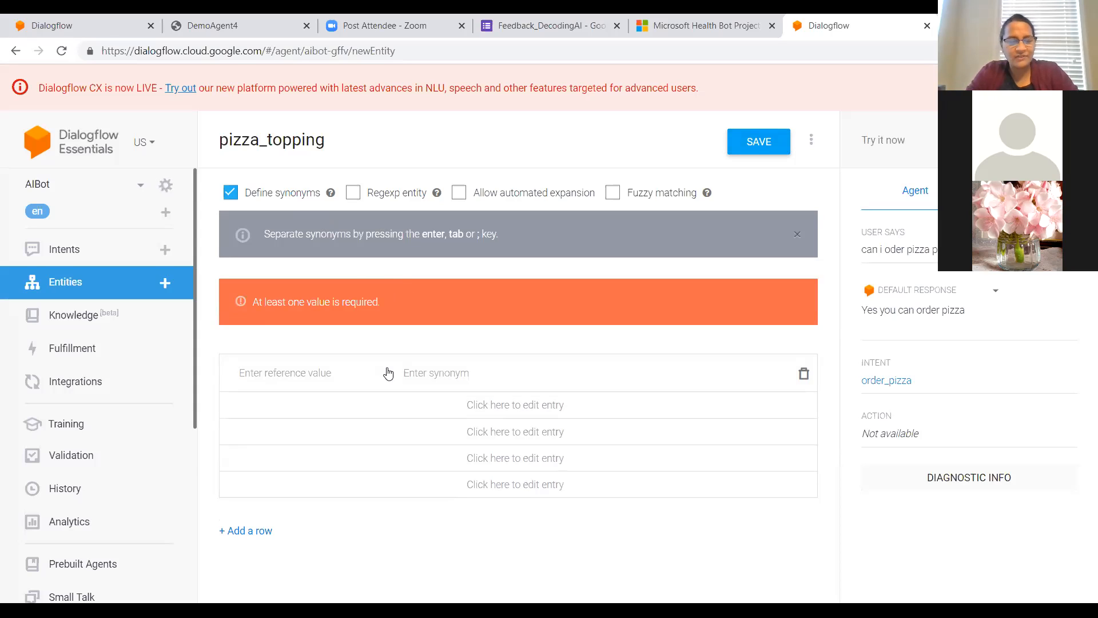
pyautogui.write('vegg')
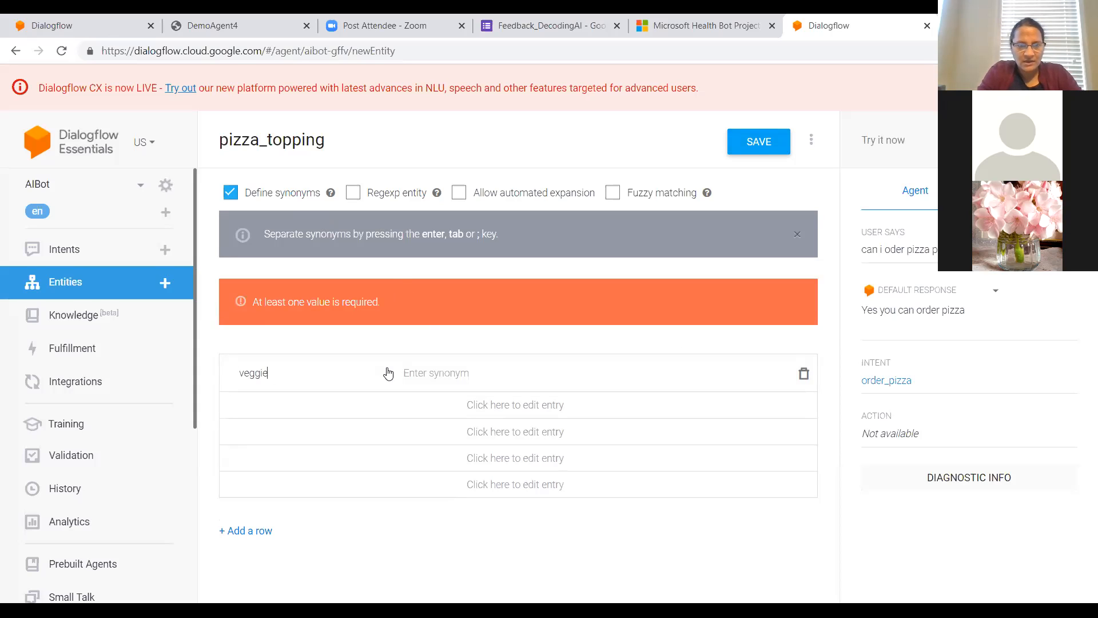
pyautogui.press('BackSpace')
pyautogui.write('etar')
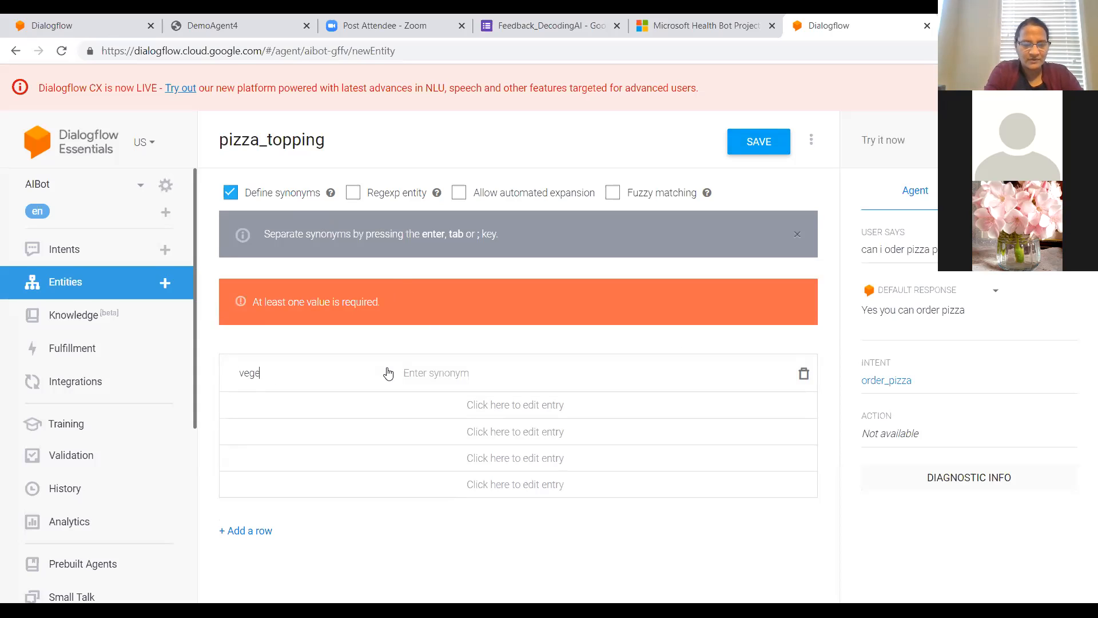
pyautogui.write('ian')
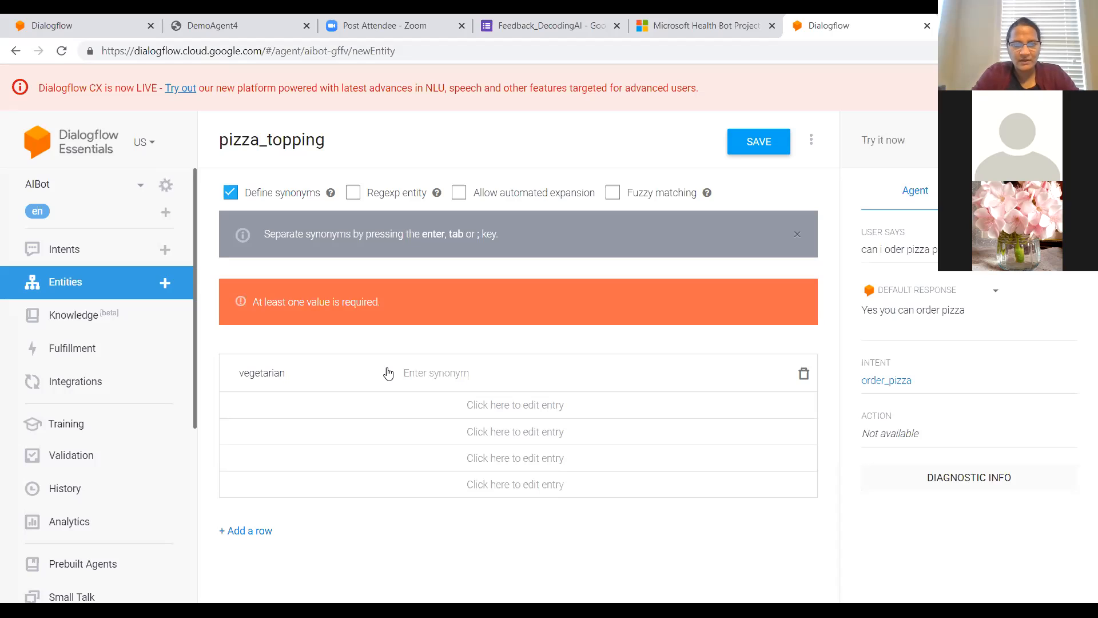
pyautogui.click(481, 374)
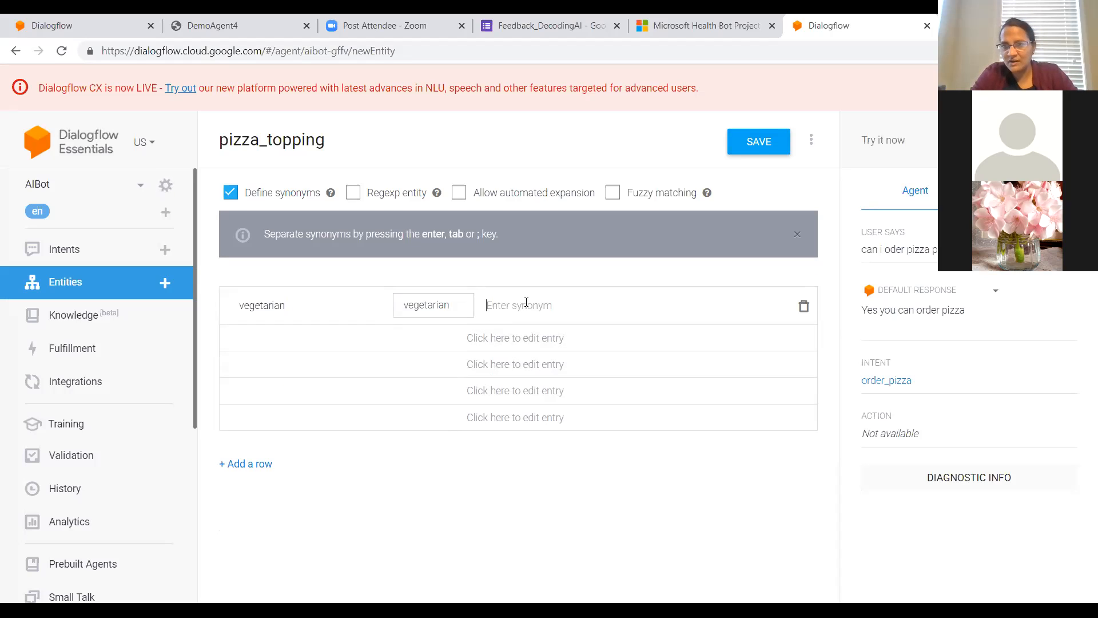
pyautogui.write('veggie')
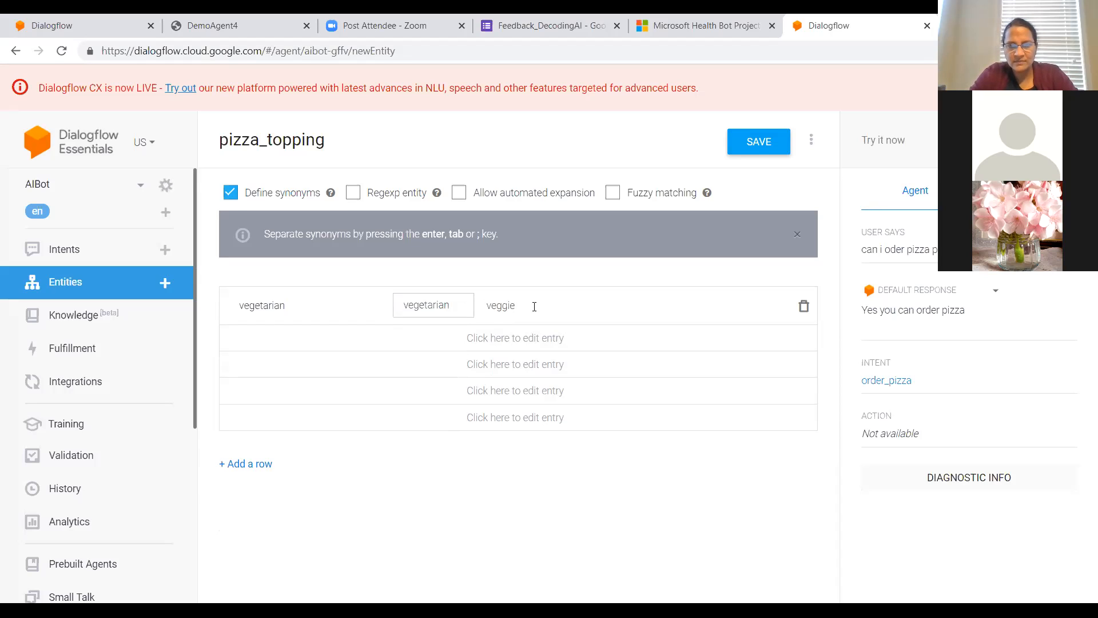
pyautogui.press('Return')
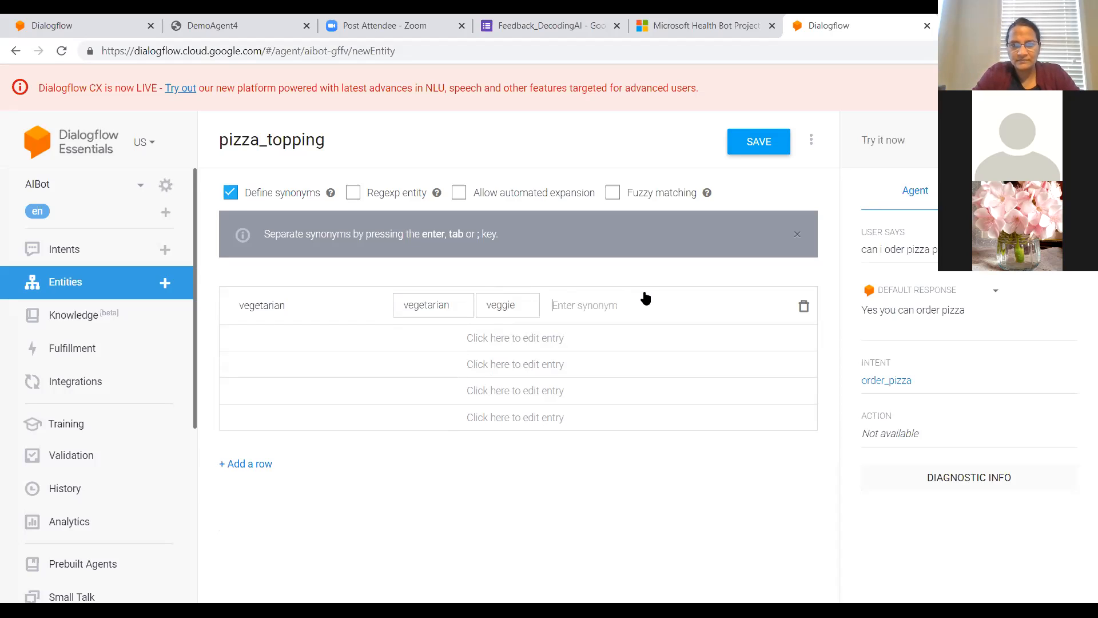
pyautogui.write('ve')
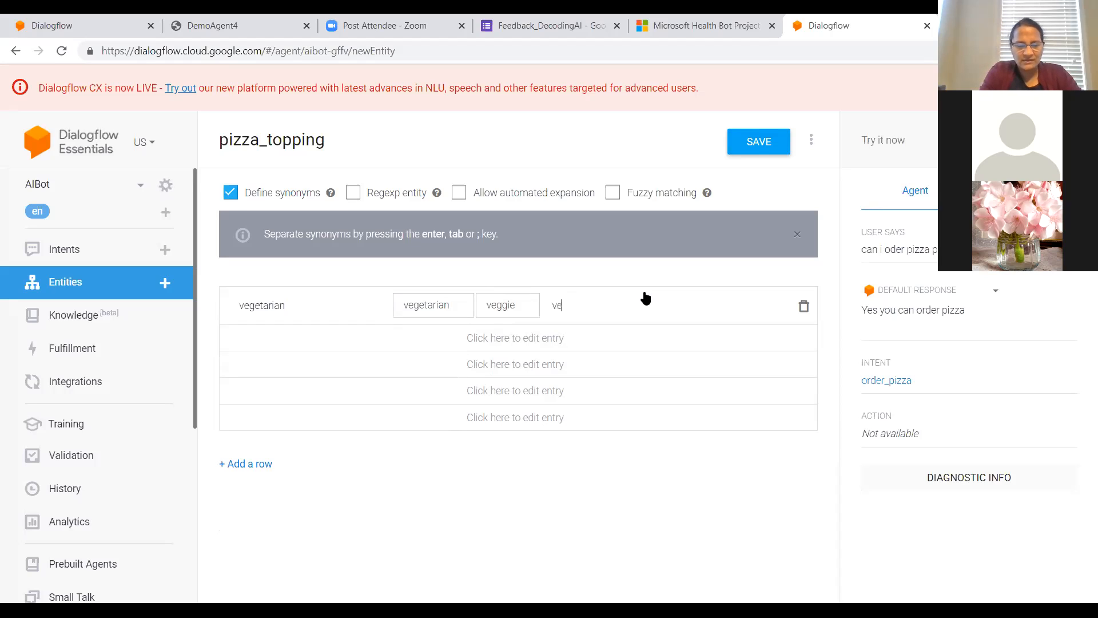
pyautogui.write('getable')
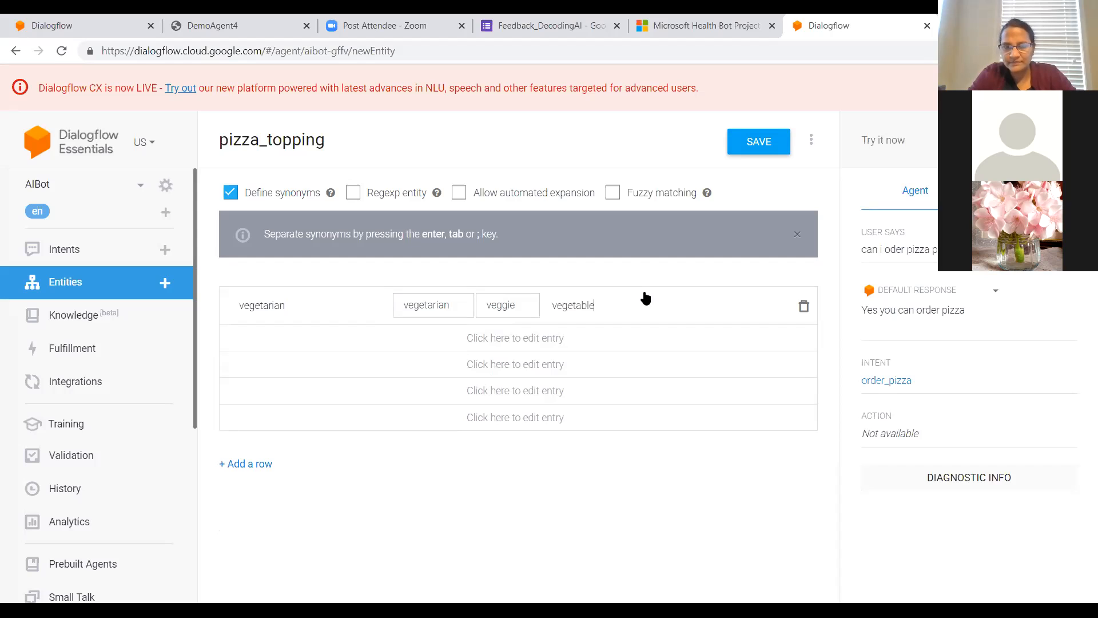
pyautogui.press('Return')
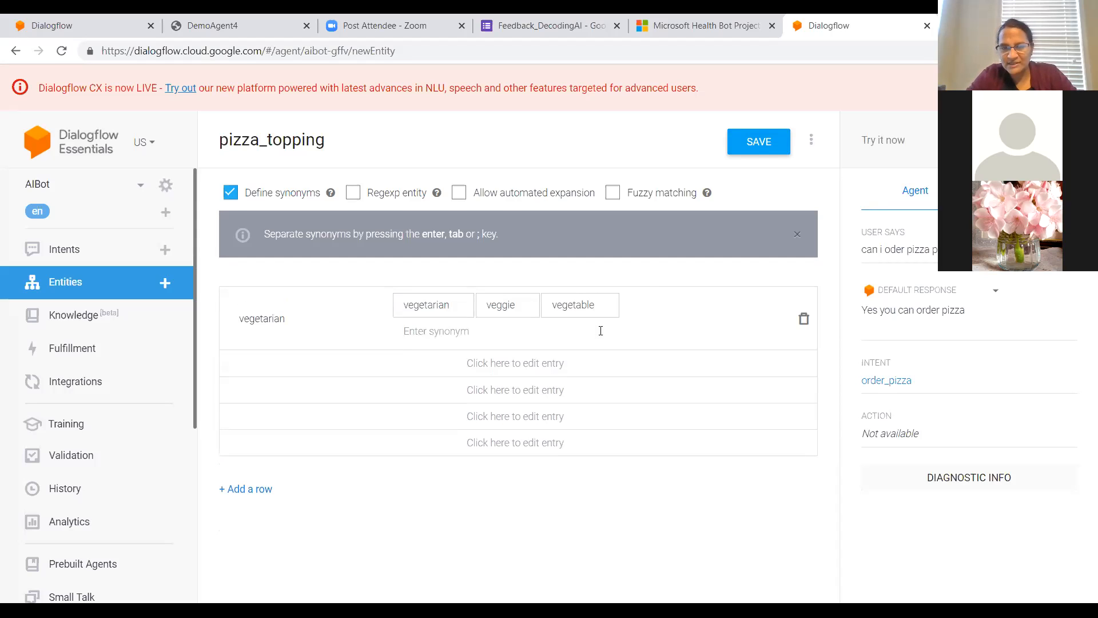
# Step: Add a bacon entry to the pizza_topping entity with bacon as its only synonym
pyautogui.click(308, 361)
pyautogui.write('bacon')
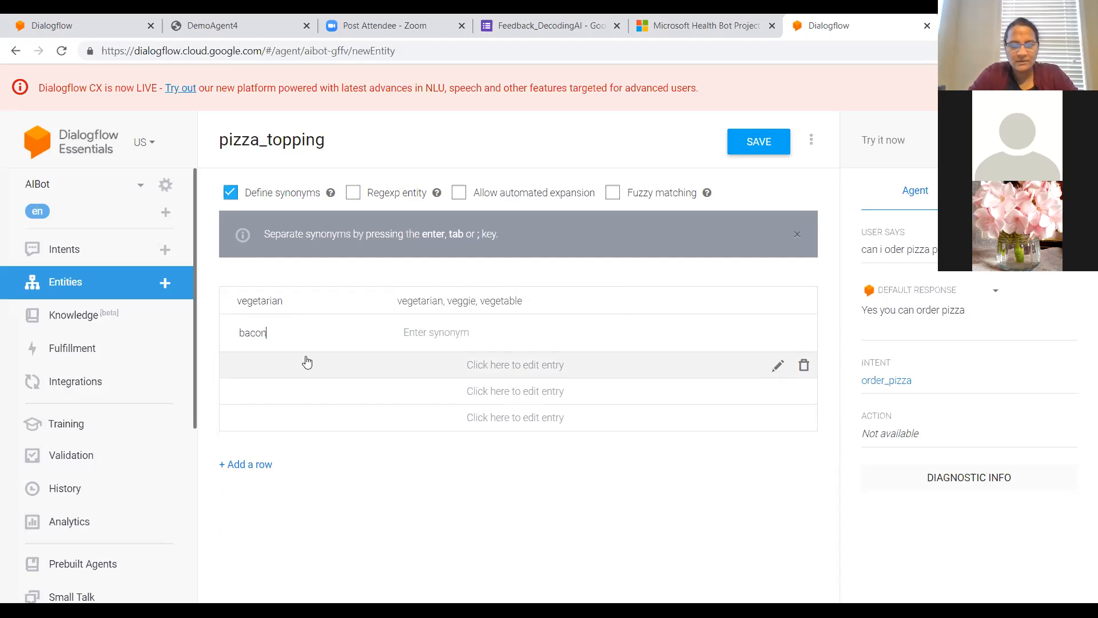
pyautogui.click(433, 326)
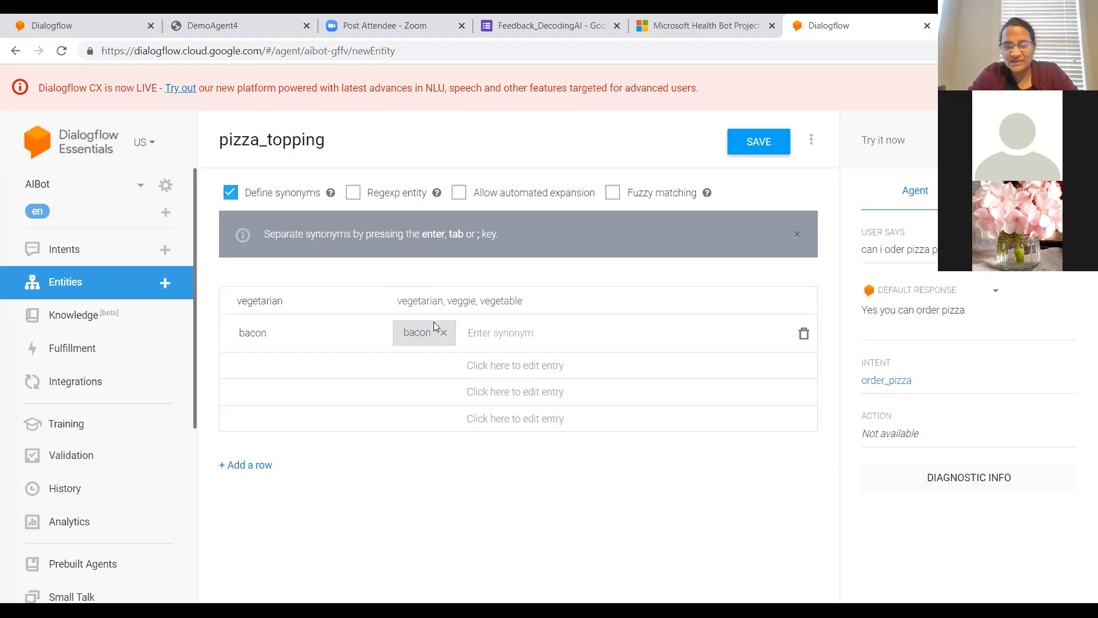
# Step: Add a cheese entry with cheese as its synonym and save the pizza_topping entity
pyautogui.click(364, 372)
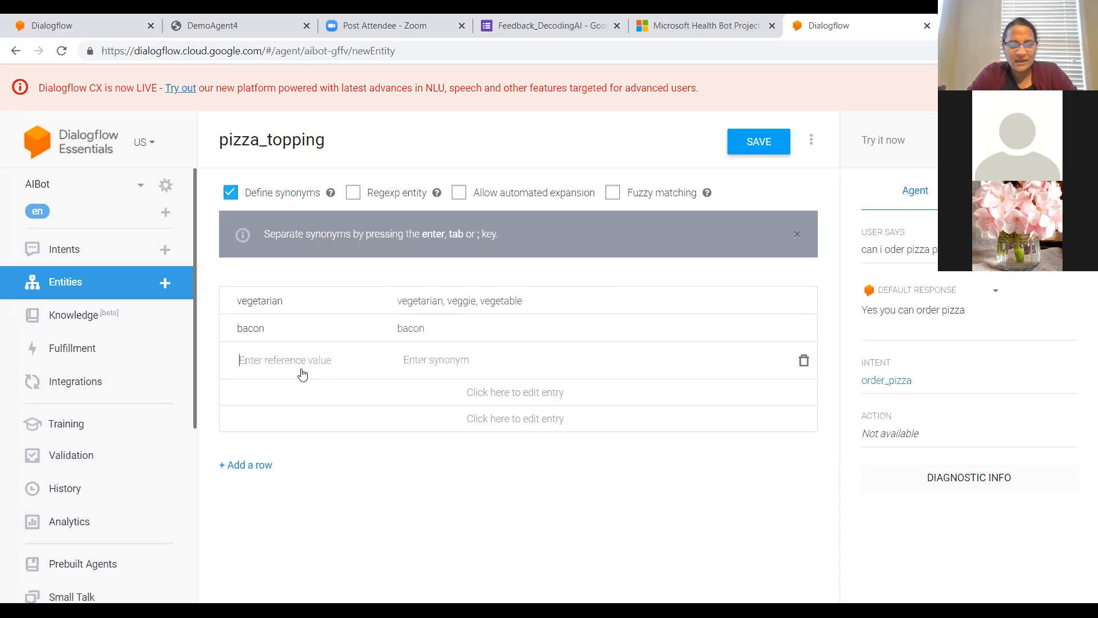
pyautogui.write('cheese')
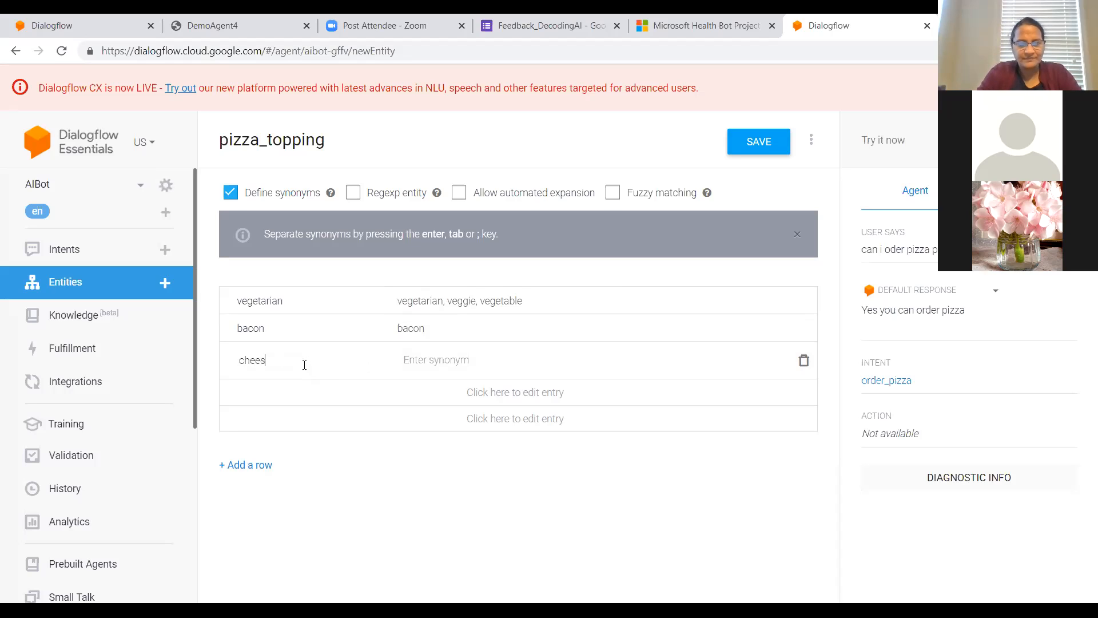
pyautogui.click(460, 364)
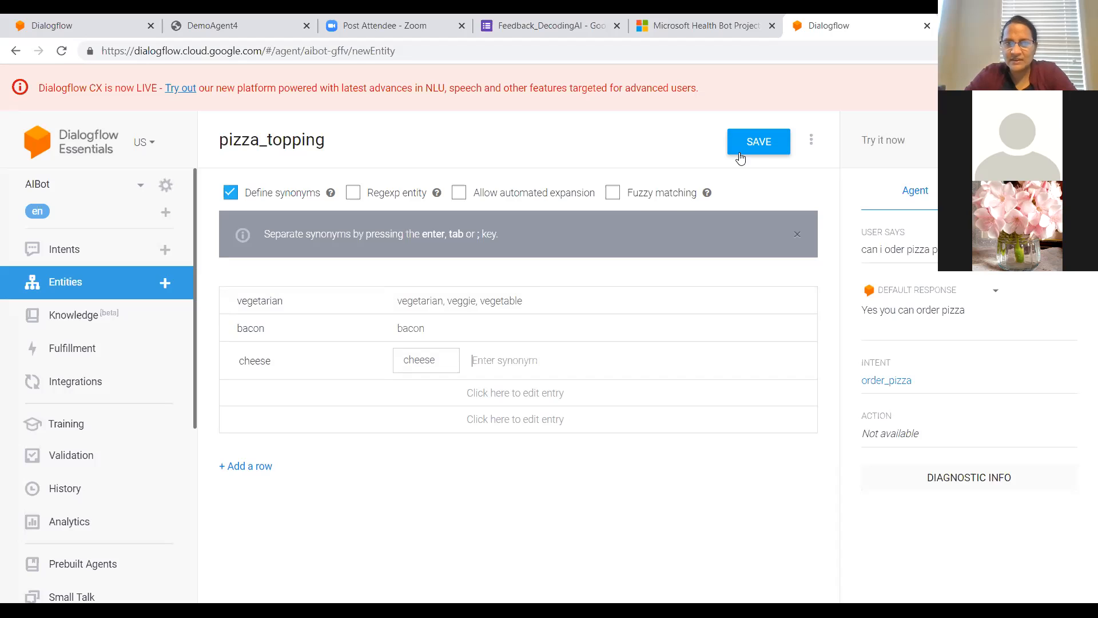
pyautogui.click(754, 141)
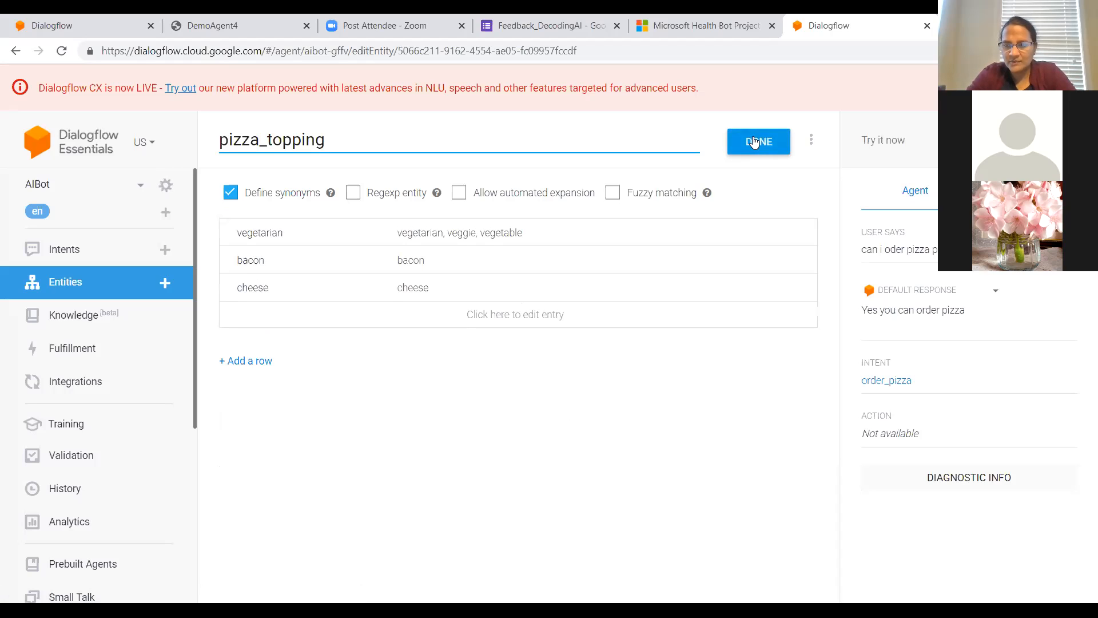
pyautogui.click(753, 142)
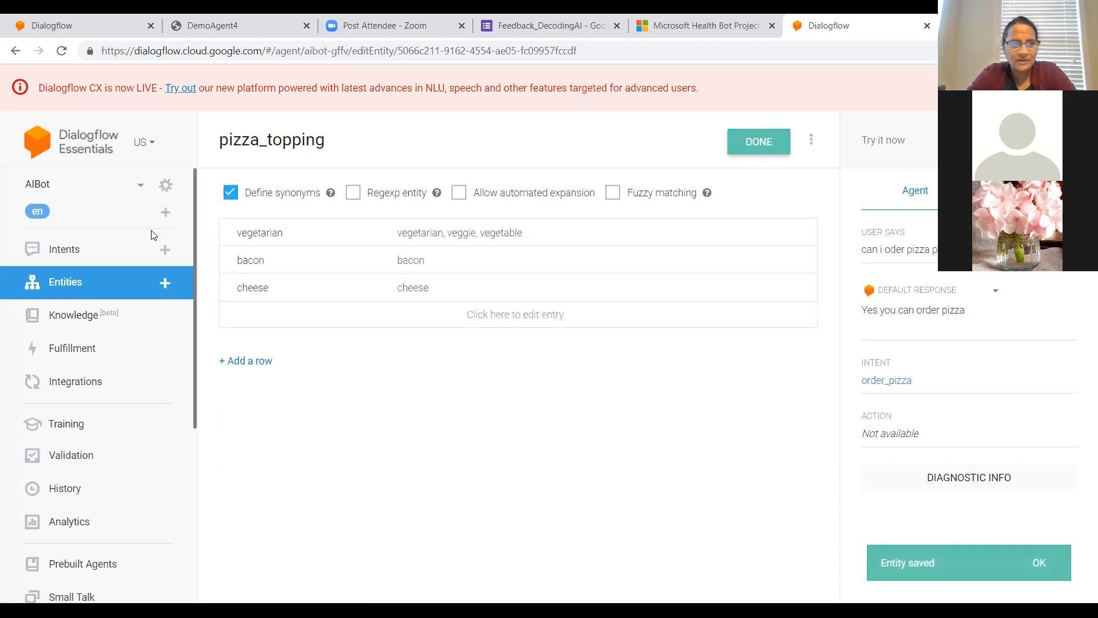
# Step: Reopen the order_pizza intent and enter the new training phrase "I want cheese pizza"
pyautogui.click(83, 255)
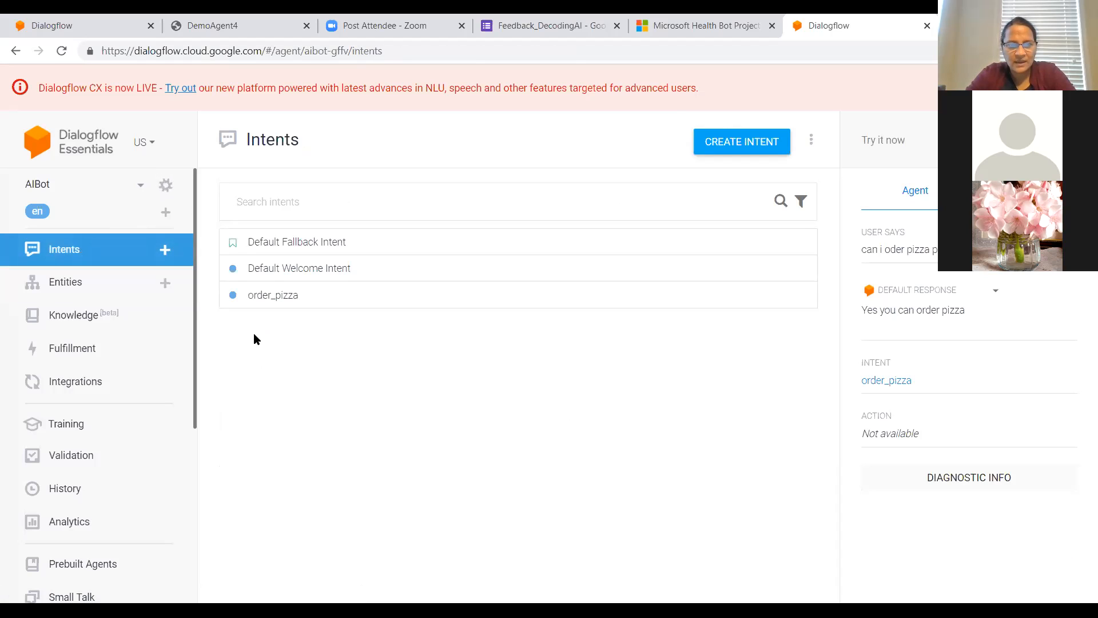
pyautogui.click(274, 295)
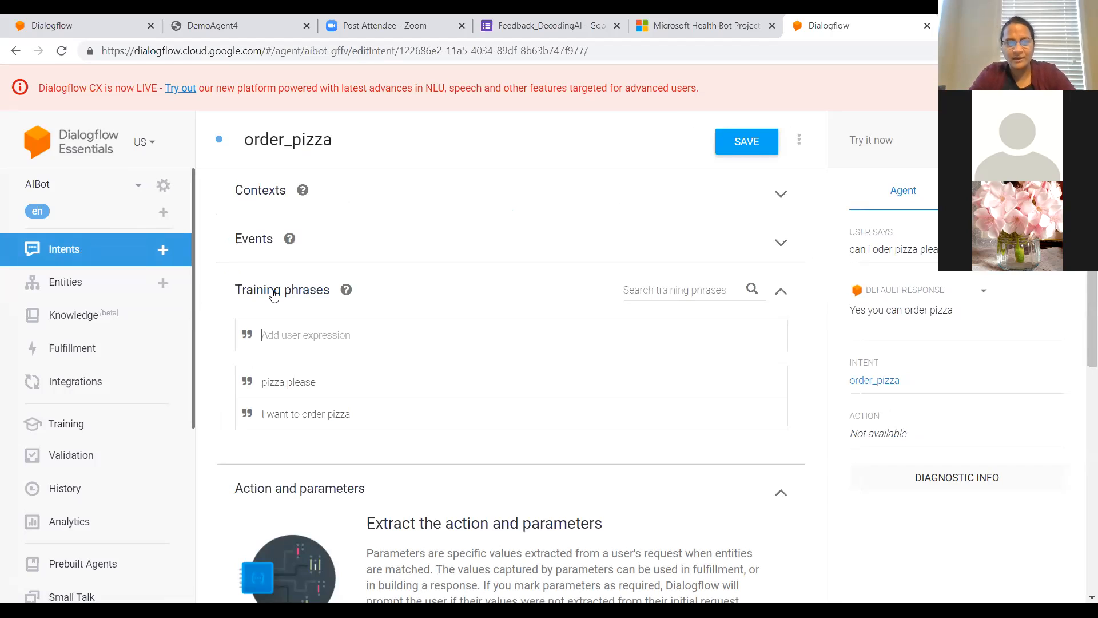
pyautogui.write('I w')
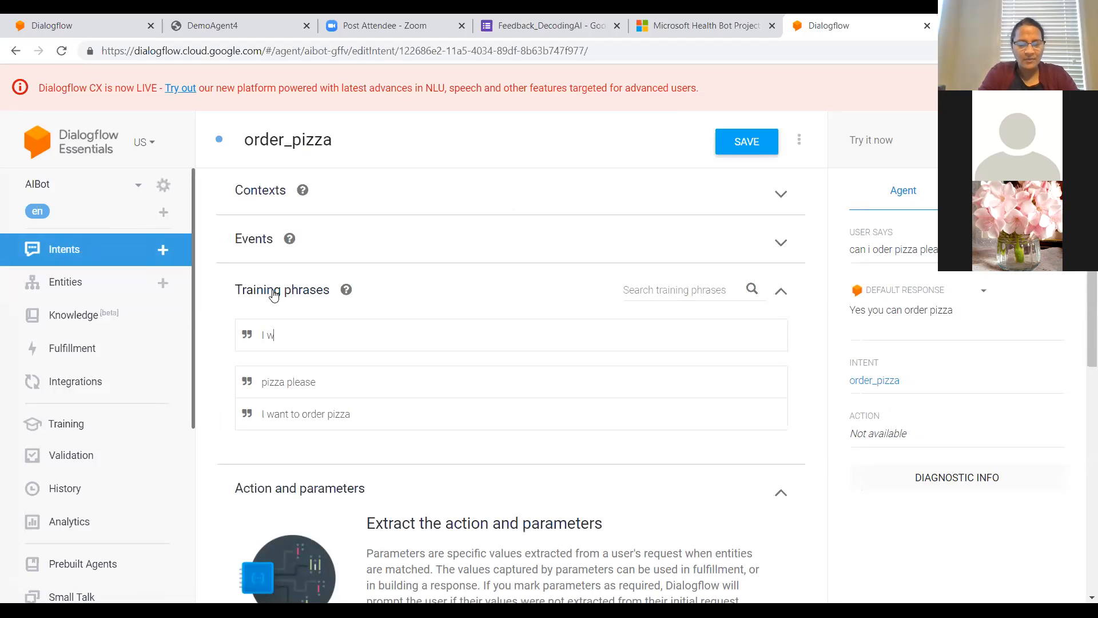
pyautogui.write('ant chee')
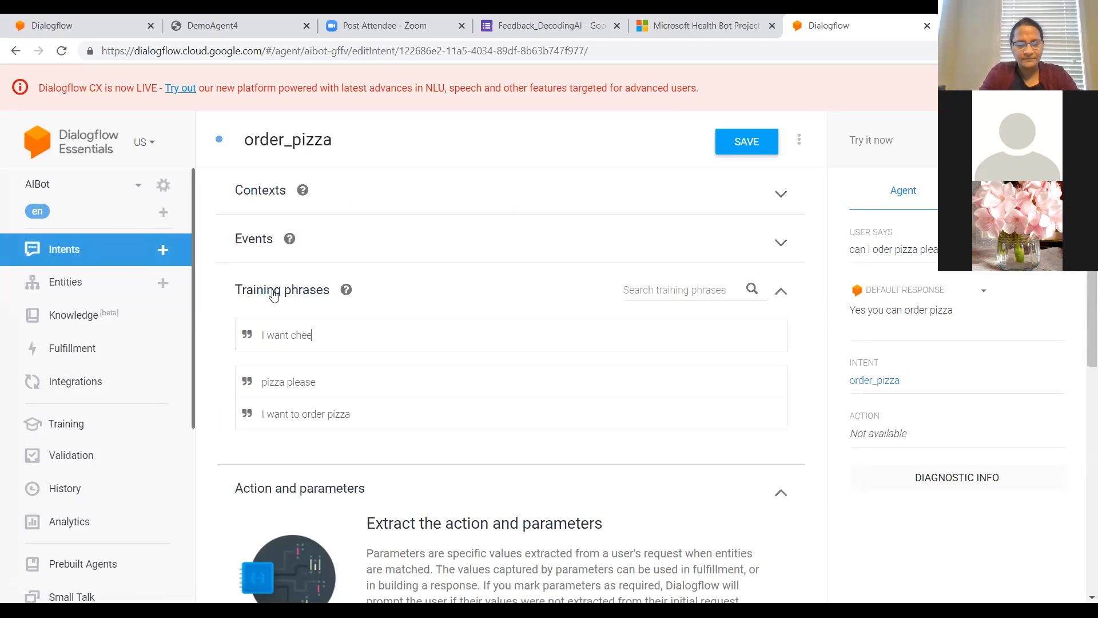
pyautogui.write('se pizza')
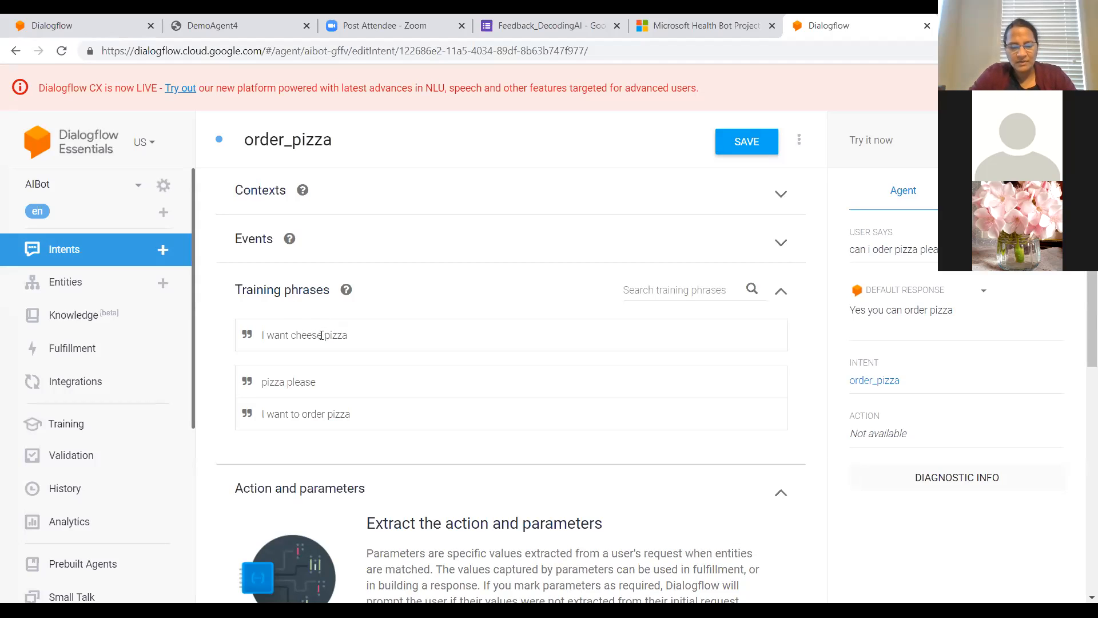
pyautogui.moveTo(321, 335); pyautogui.dragTo(292, 332)
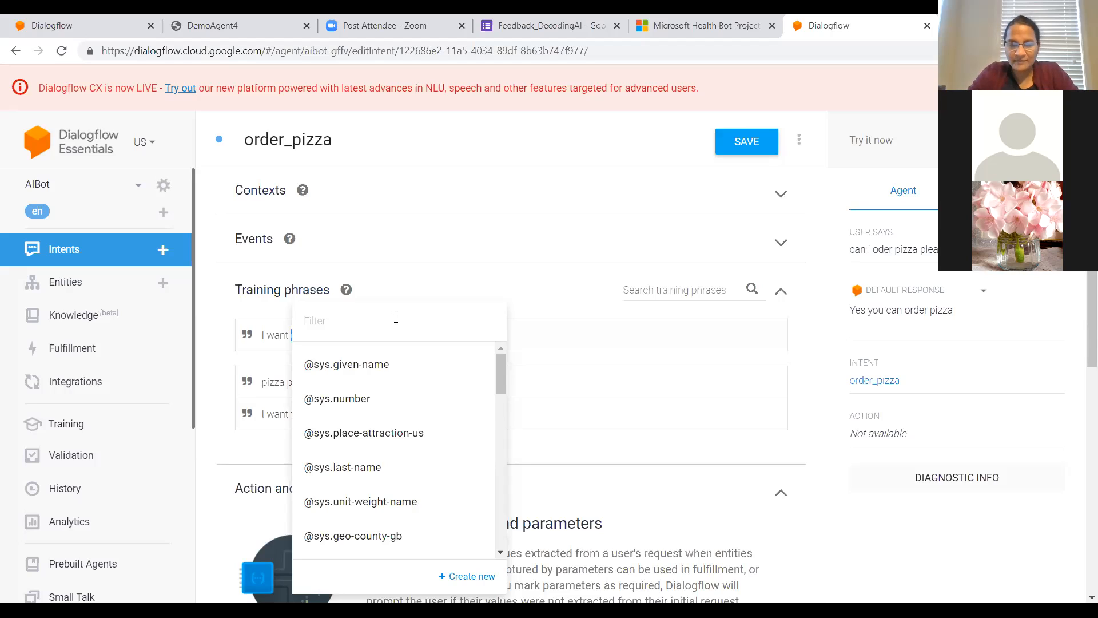
pyautogui.click(396, 318)
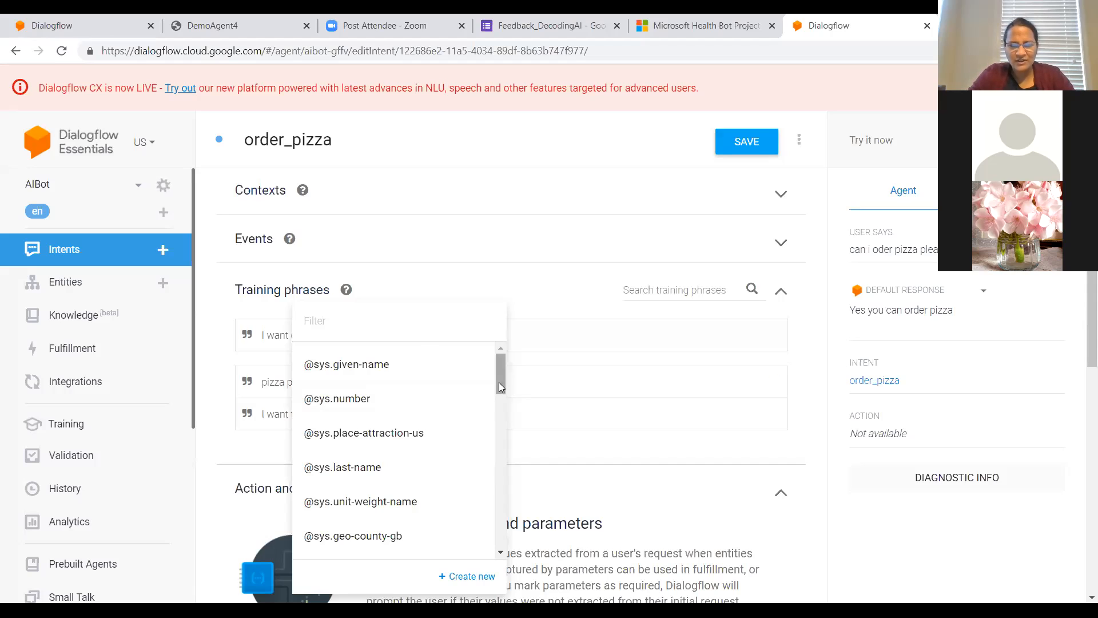
pyautogui.moveTo(498, 381); pyautogui.dragTo(498, 439)
pyautogui.scroll(-8, 498, 439)
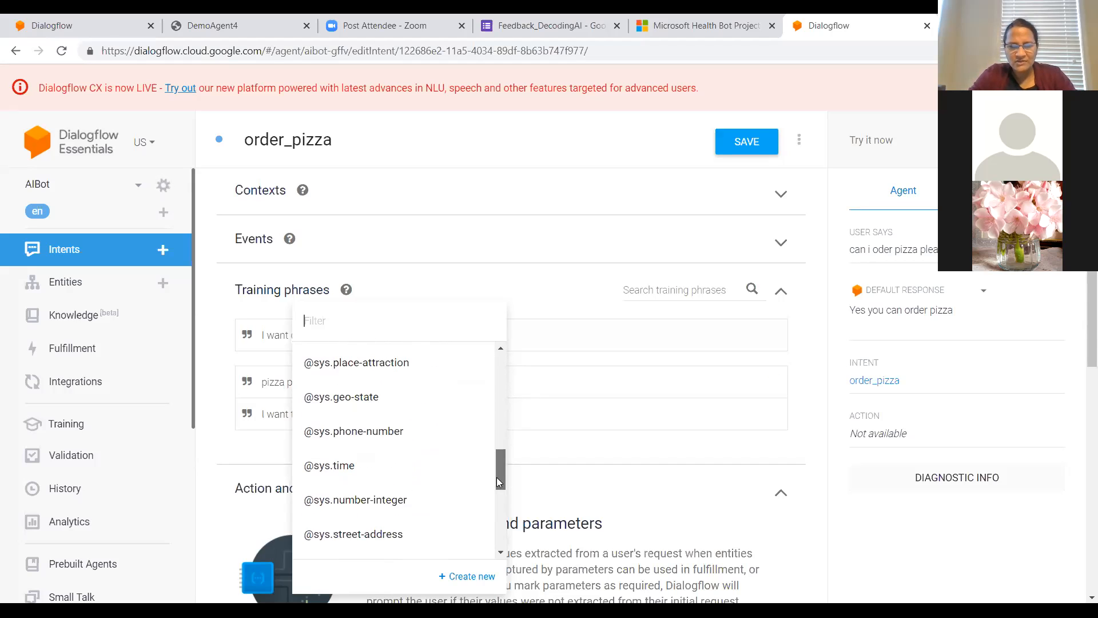
pyautogui.scroll(-4, 458, 492)
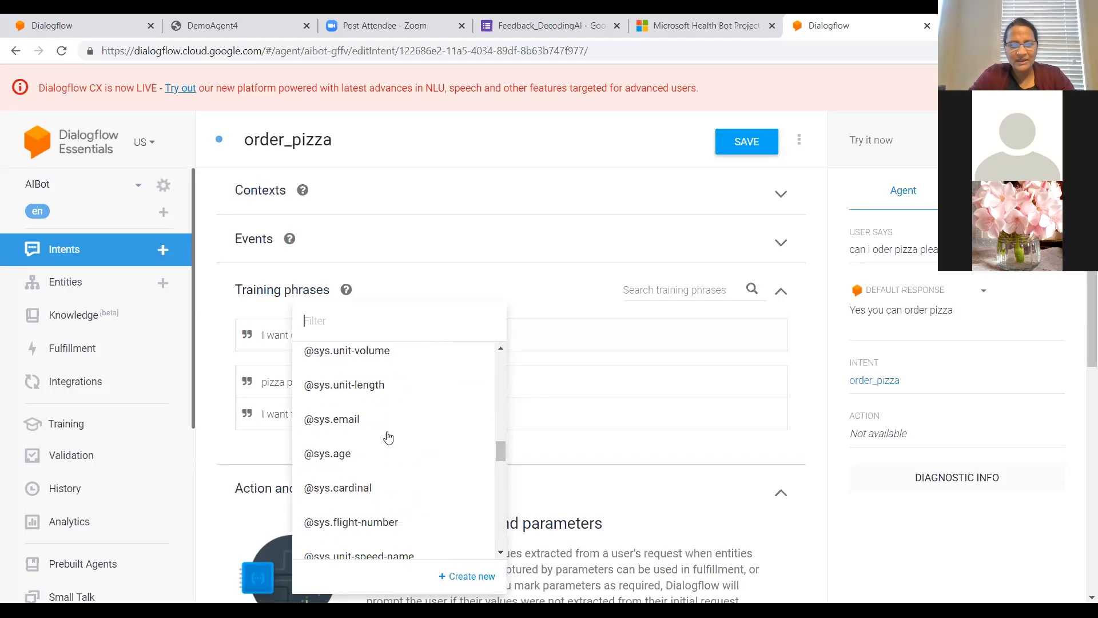
pyautogui.click(358, 319)
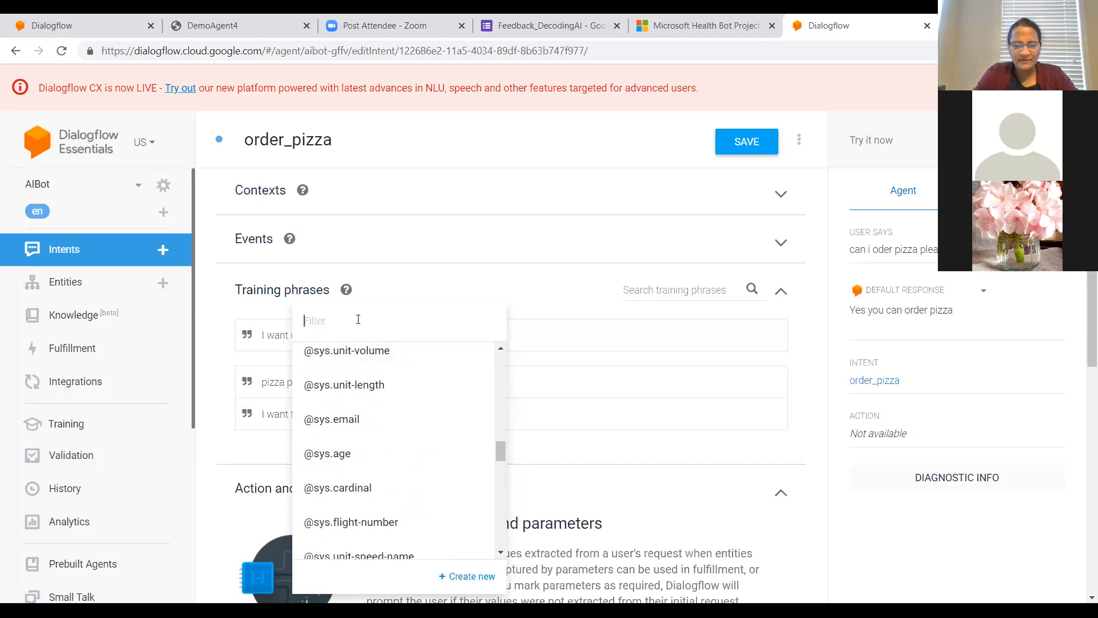
pyautogui.write('pi')
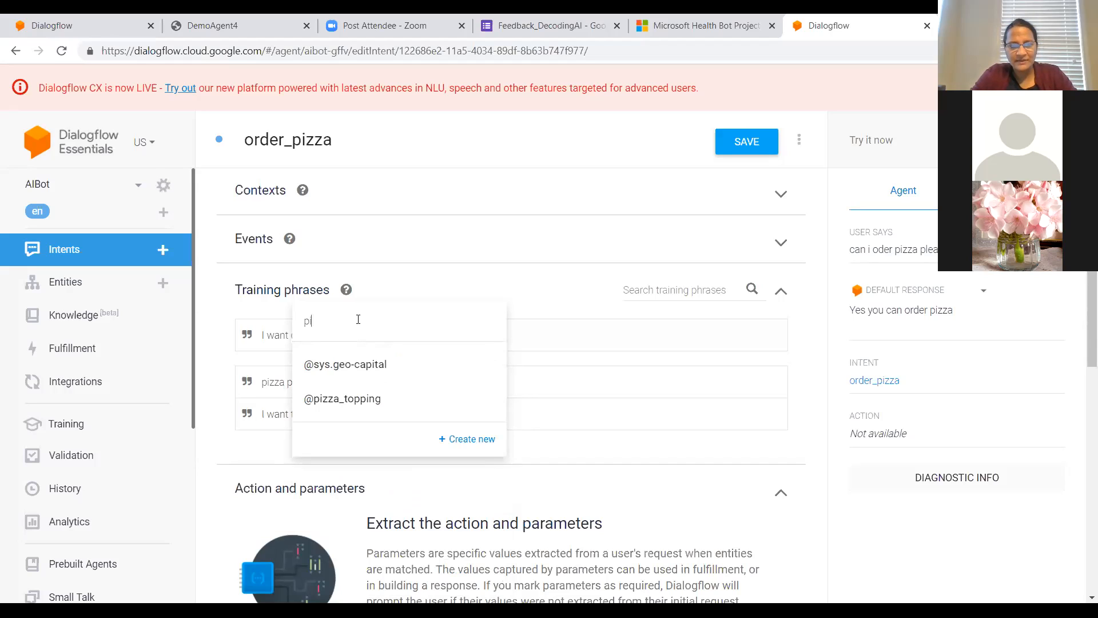
pyautogui.click(340, 404)
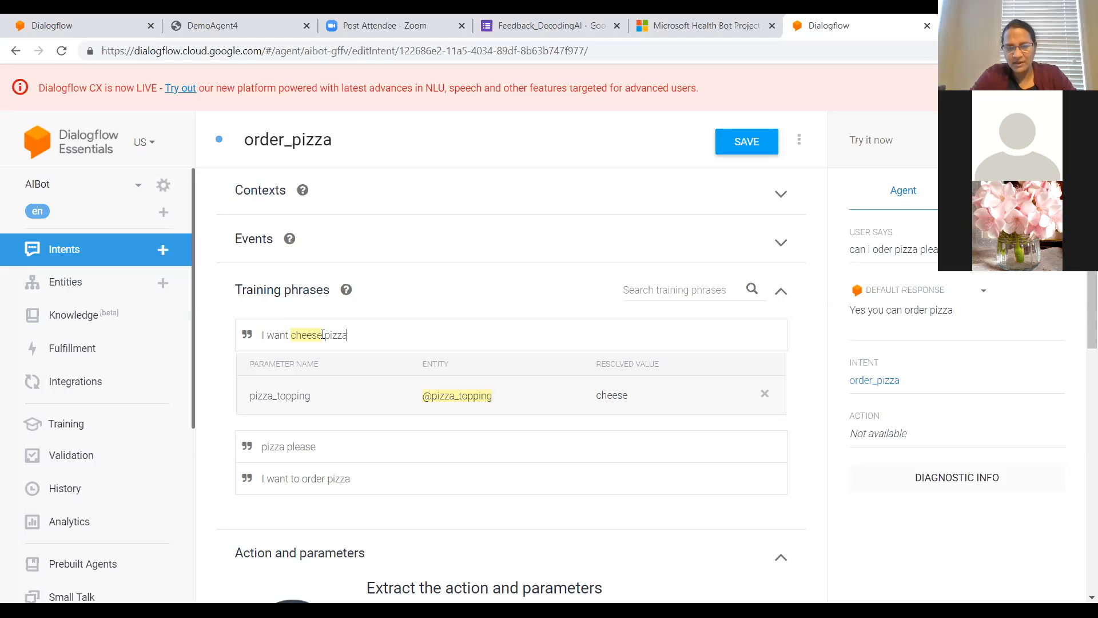
pyautogui.click(741, 144)
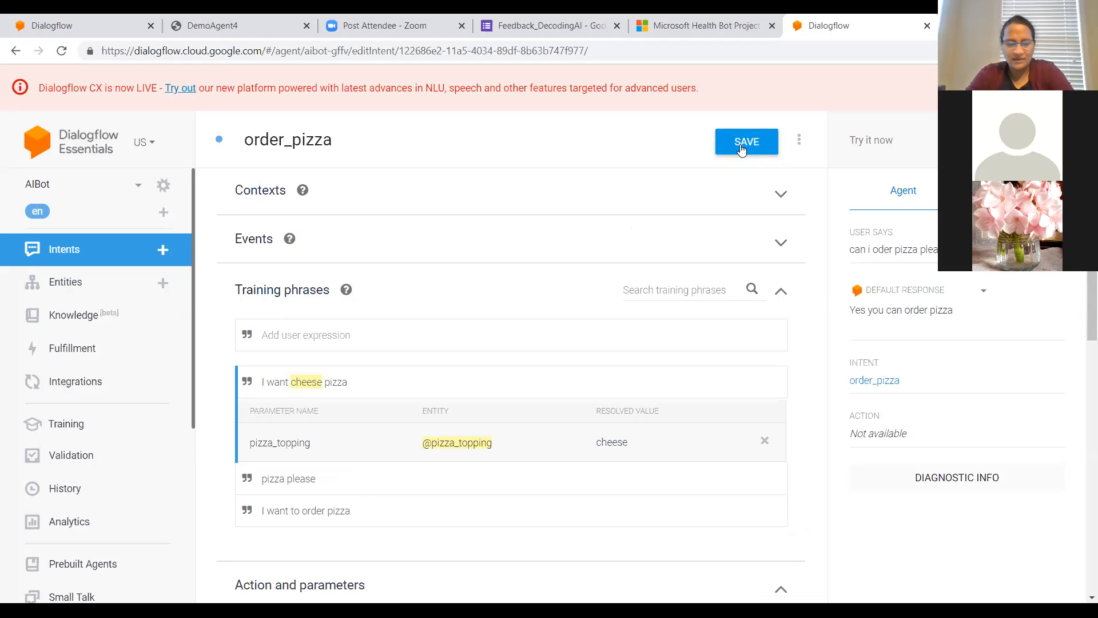
pyautogui.click(740, 148)
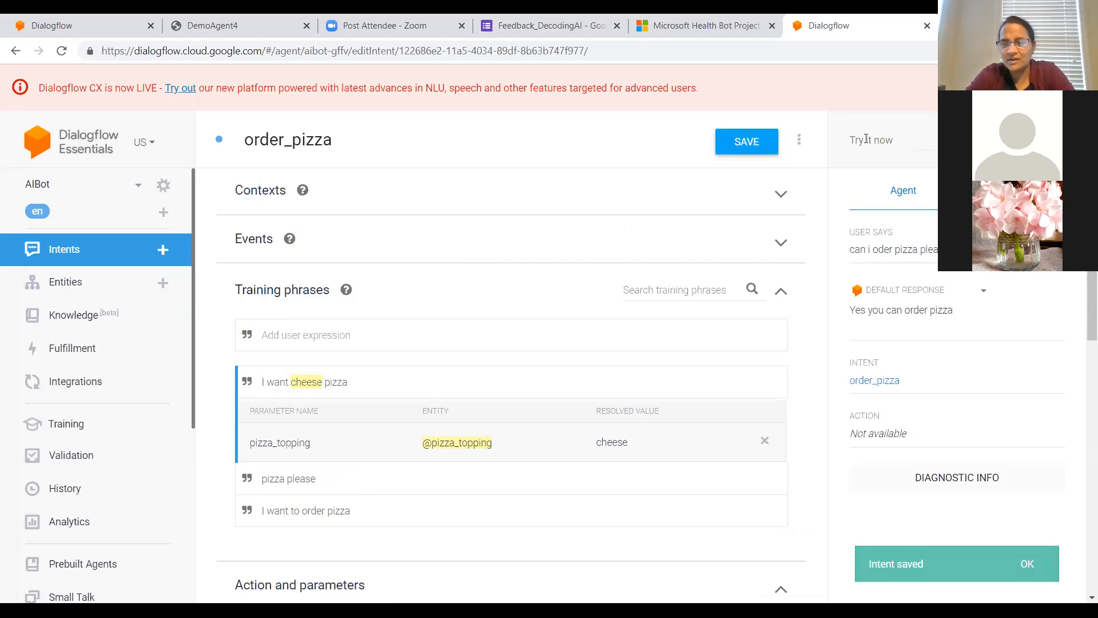
# Step: Test the agent with the sentence "Can i have cheese pizza" to check whether the topping is extracted
pyautogui.click(866, 139)
pyautogui.write('Can i have')
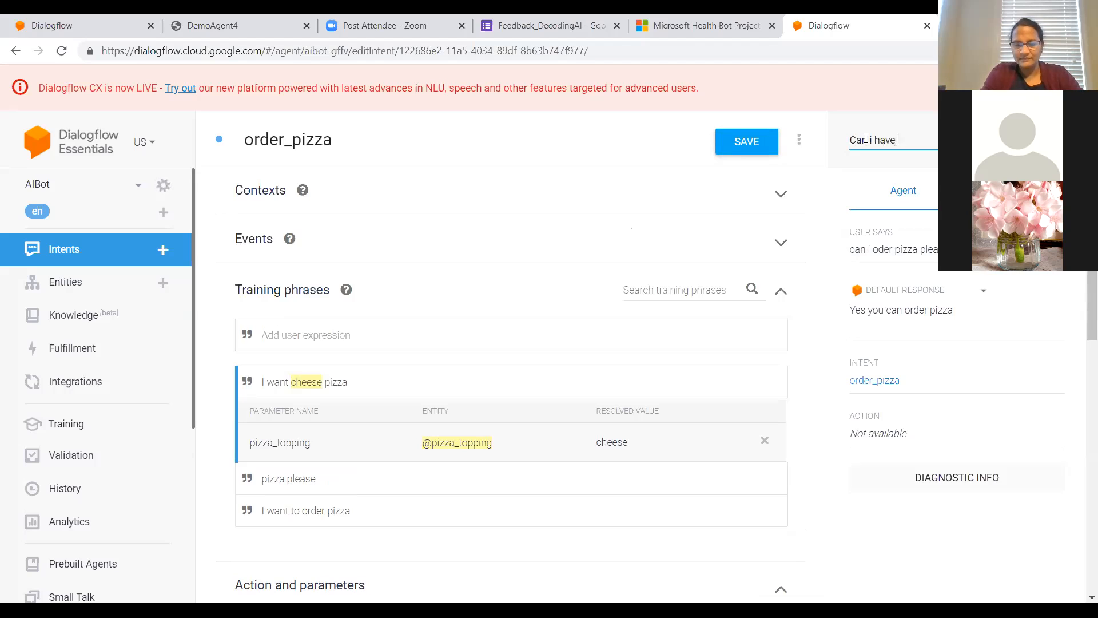
pyautogui.write(' ch')
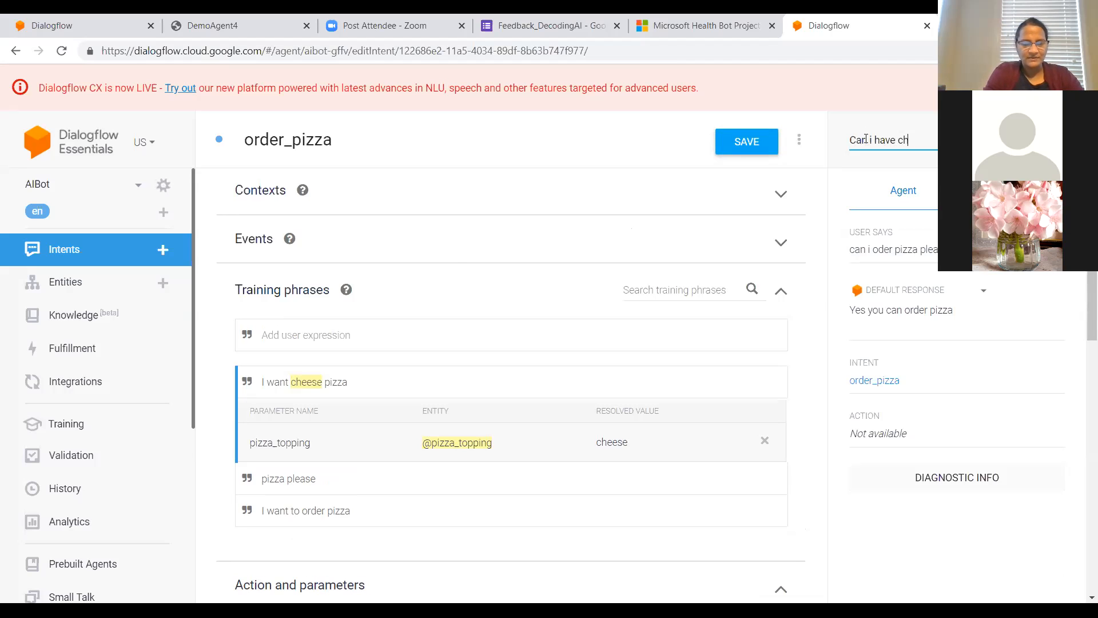
pyautogui.write('eese p')
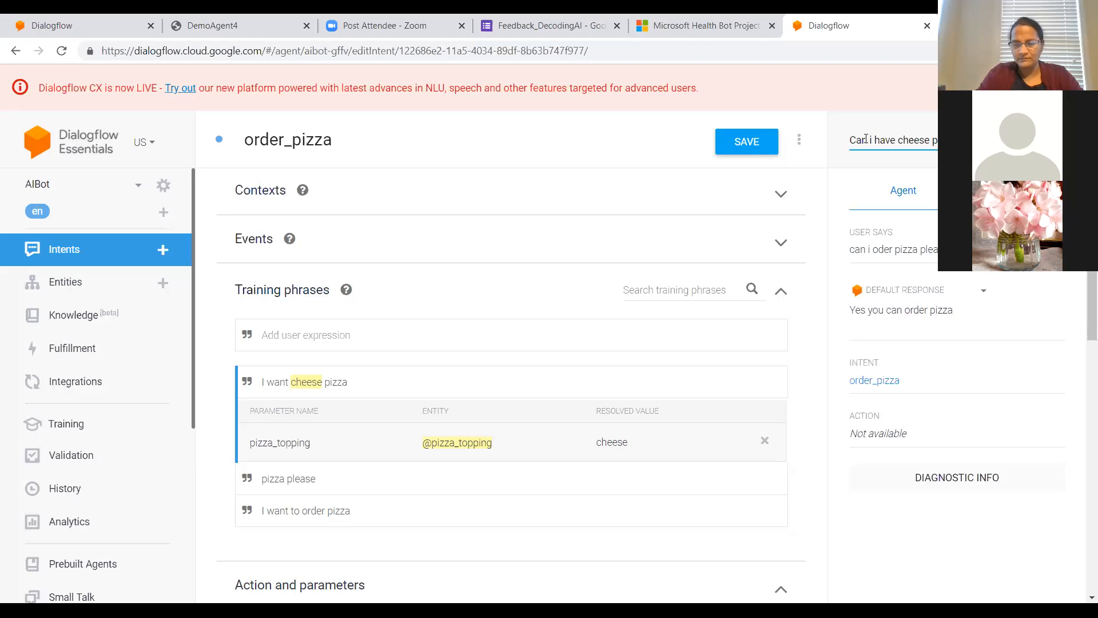
pyautogui.press('Return')
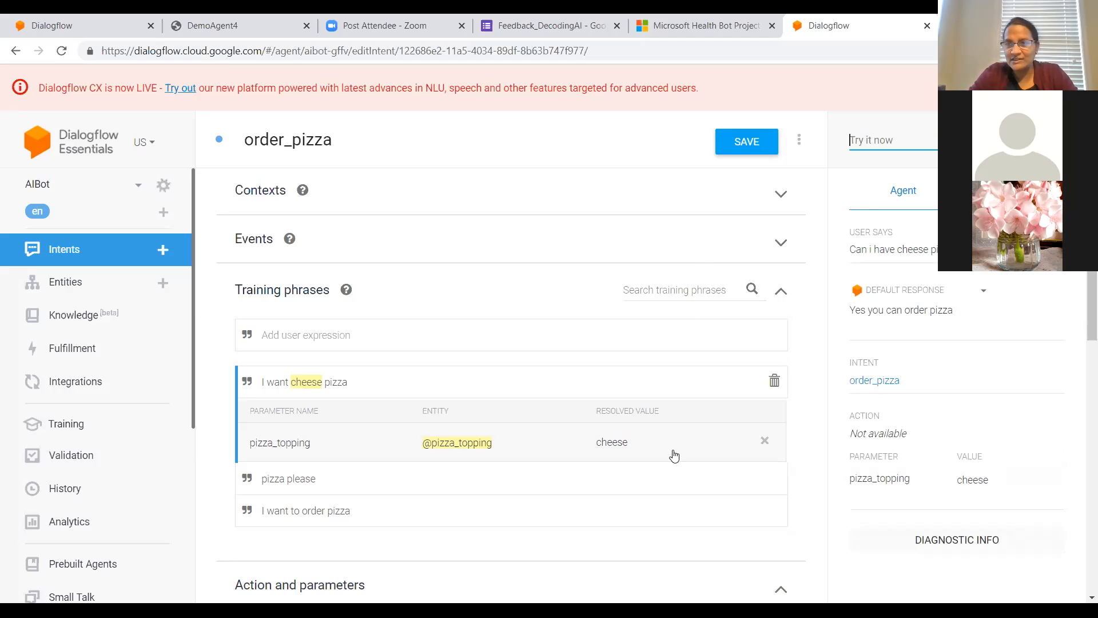
# Step: Add the text response variant "Yes you can order $pizza_topping" to the order_pizza intent and save the intent
pyautogui.scroll(-5, 674, 455)
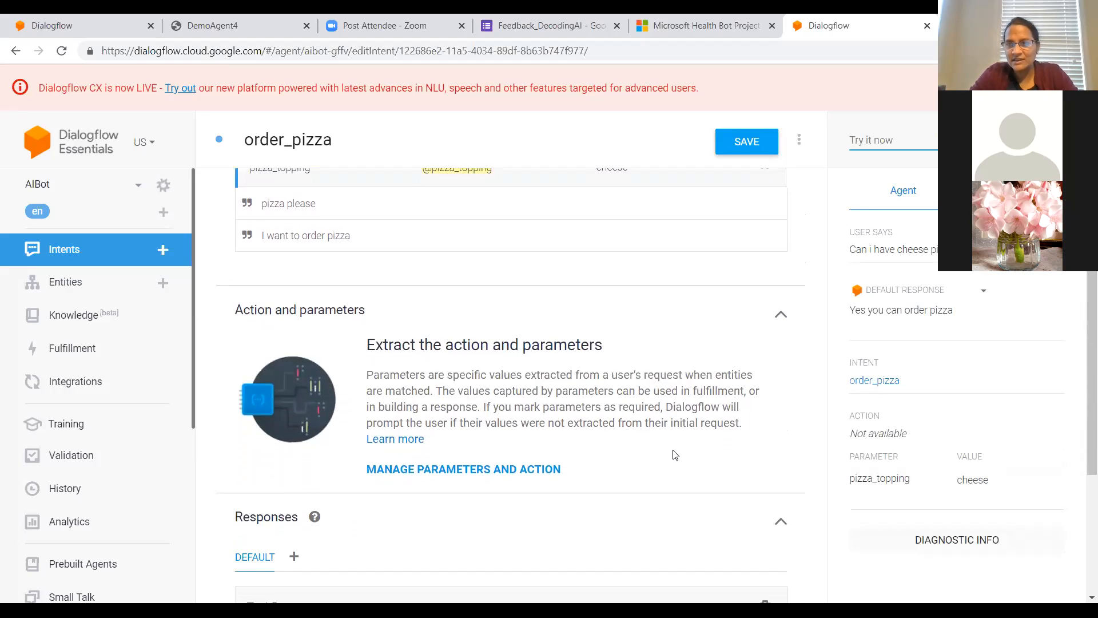
pyautogui.scroll(-4, 674, 454)
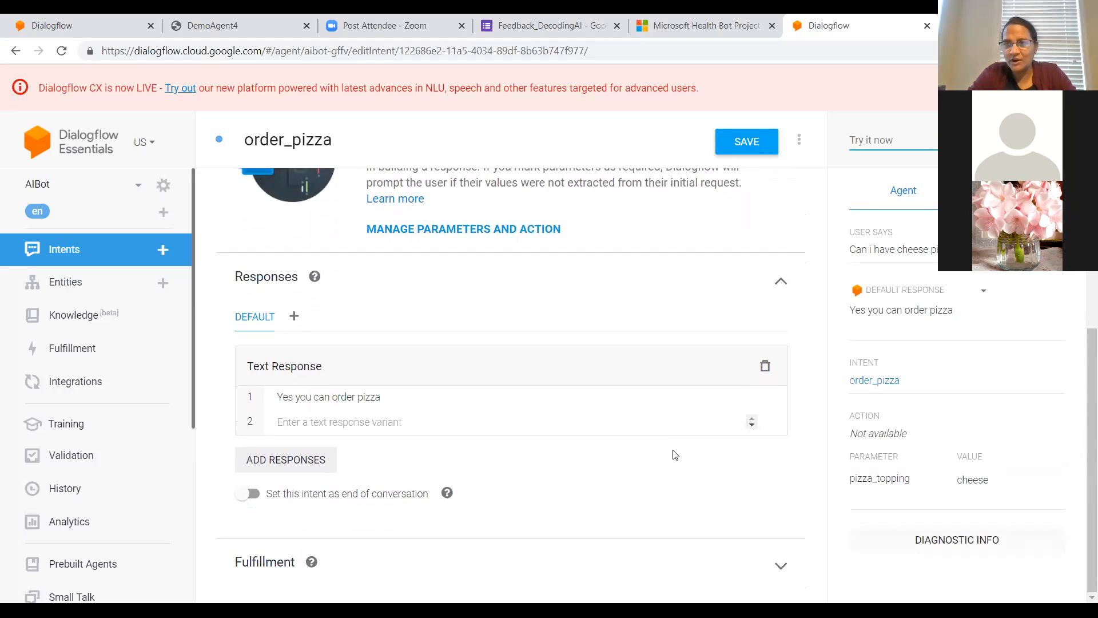
pyautogui.click(396, 422)
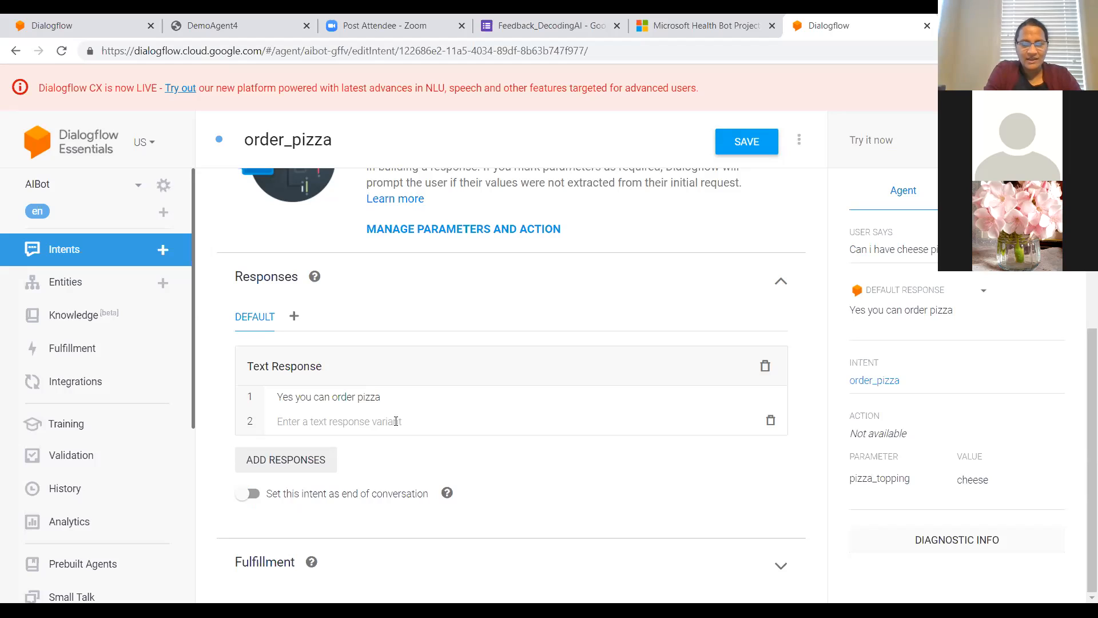
pyautogui.write('Y')
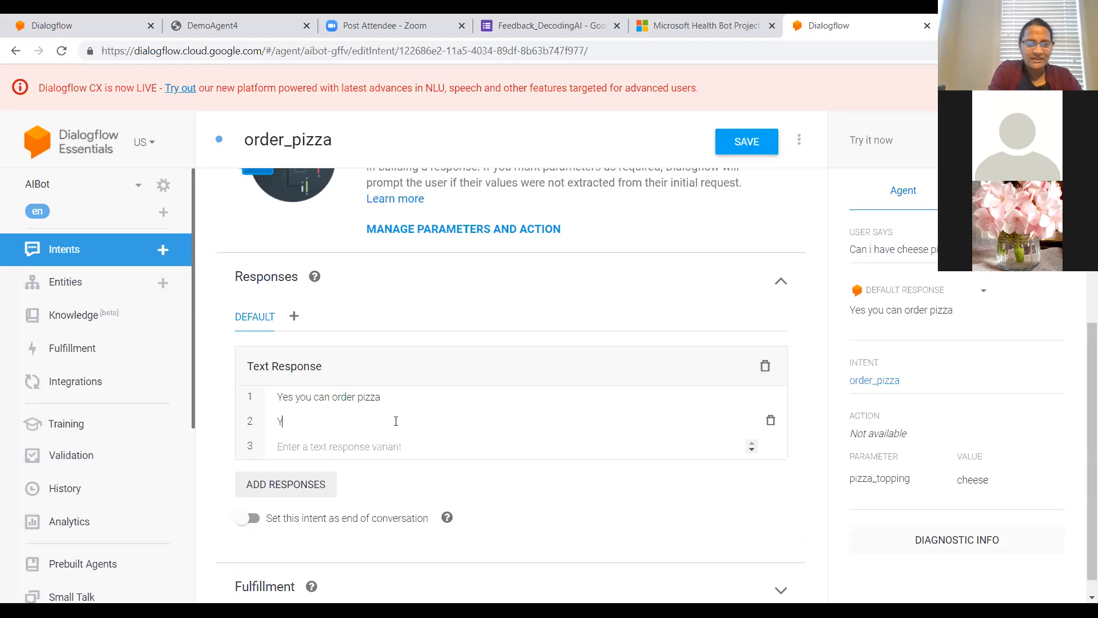
pyautogui.write('es you')
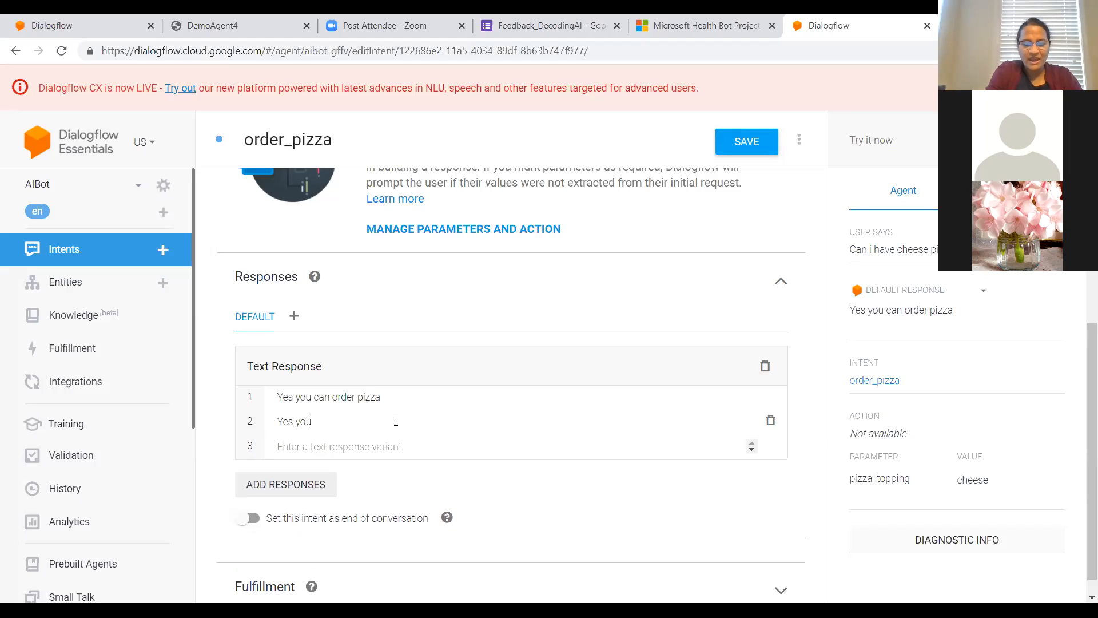
pyautogui.write(' can order')
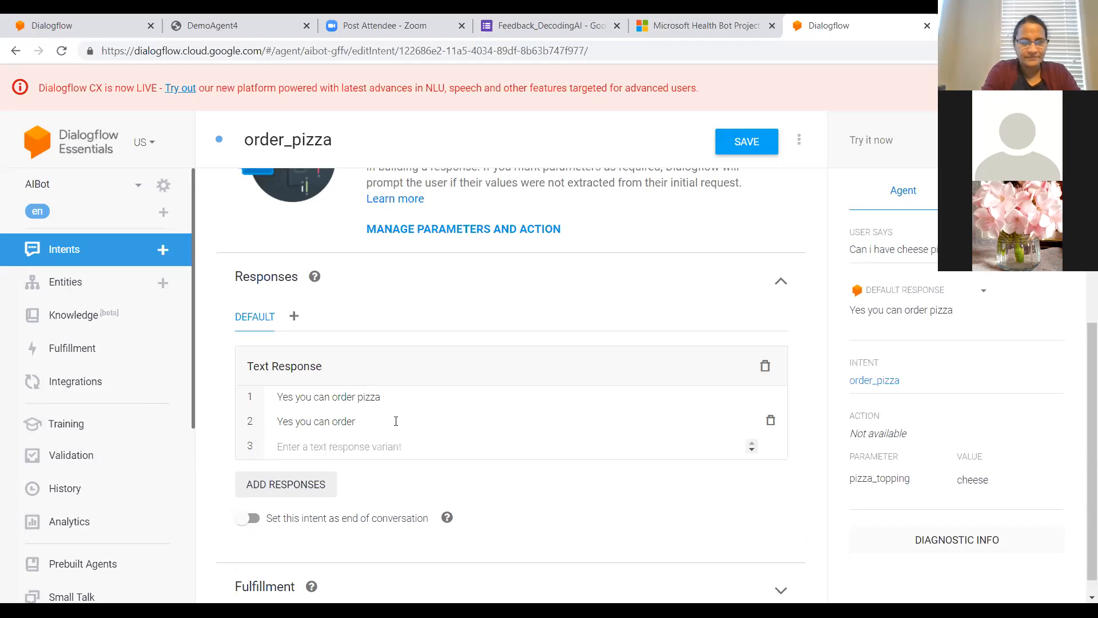
pyautogui.write('$')
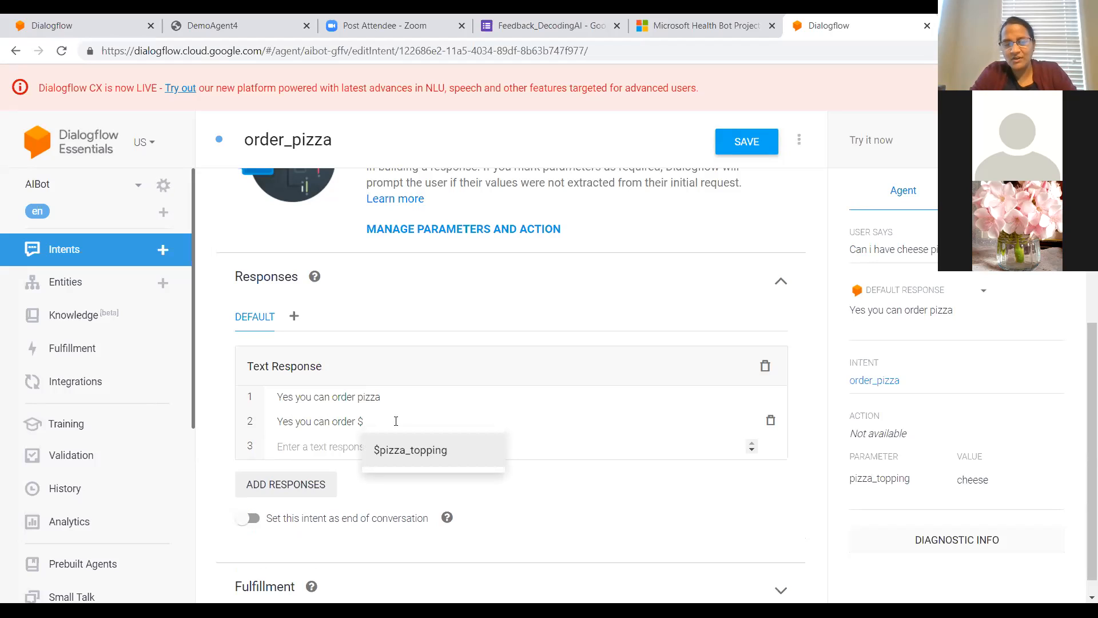
pyautogui.click(399, 452)
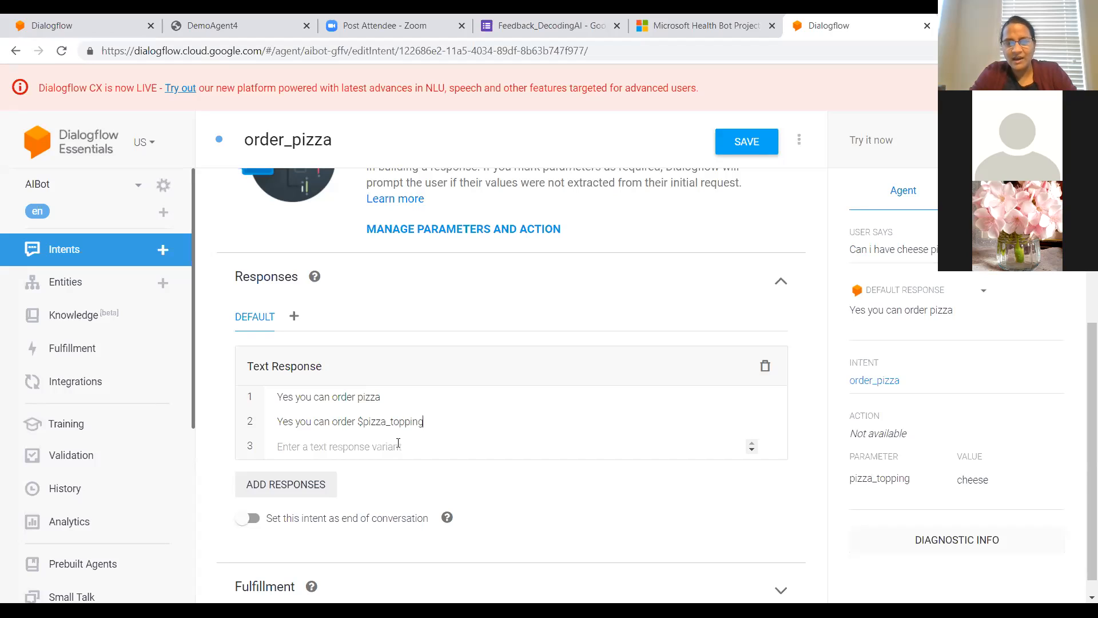
pyautogui.click(748, 138)
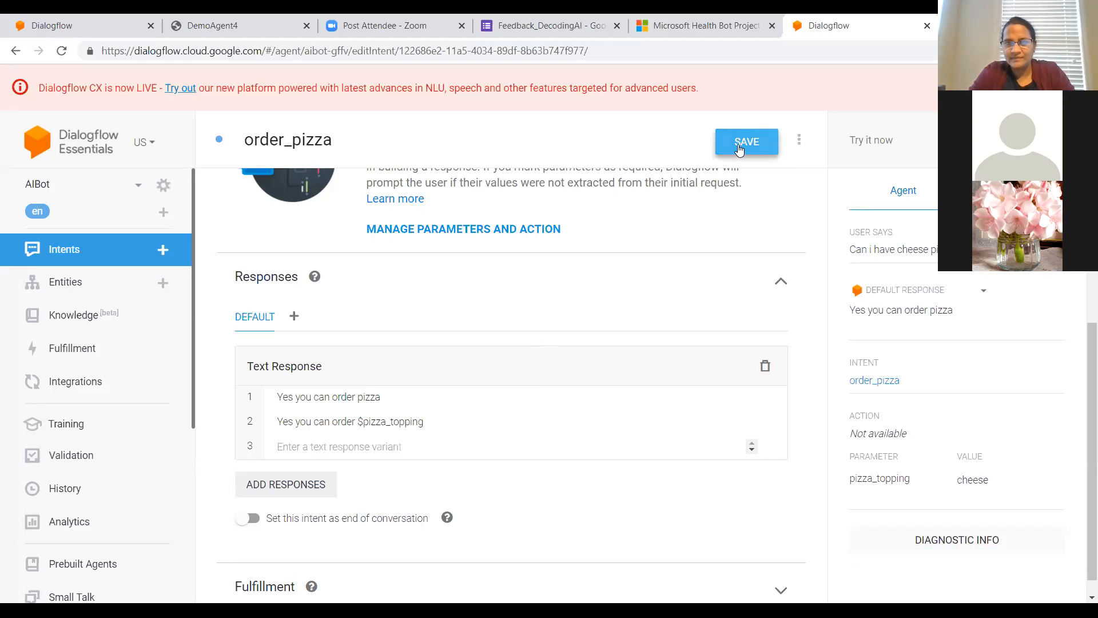
pyautogui.click(738, 147)
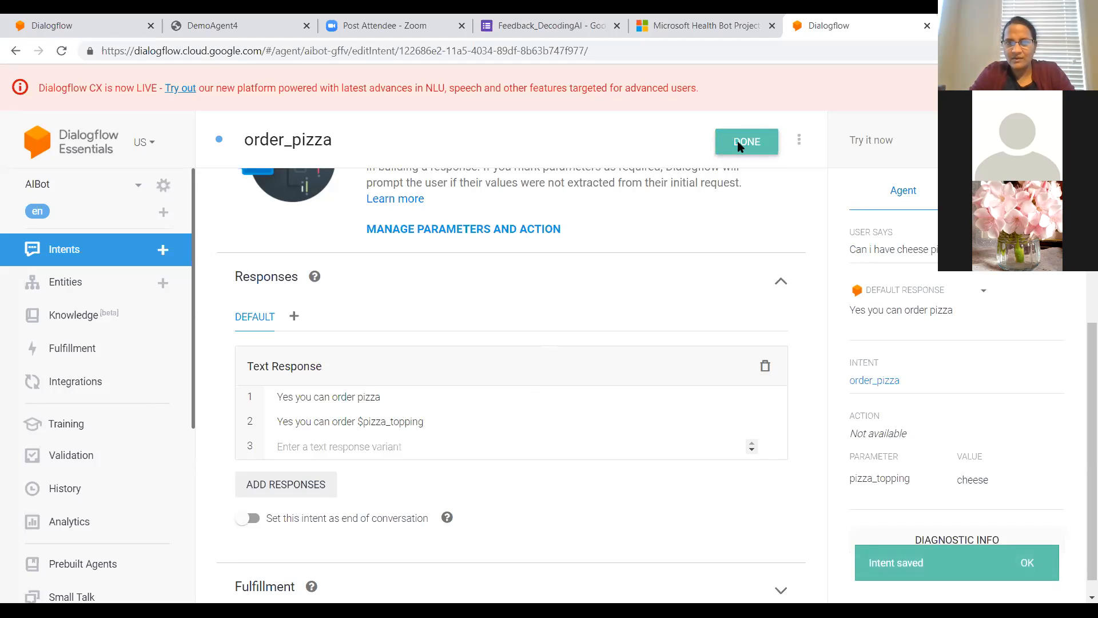
# Step: Retest the agent with the earlier sentence "Can i have cheese pizza" to check the reply with the topping parameter
pyautogui.click(881, 141)
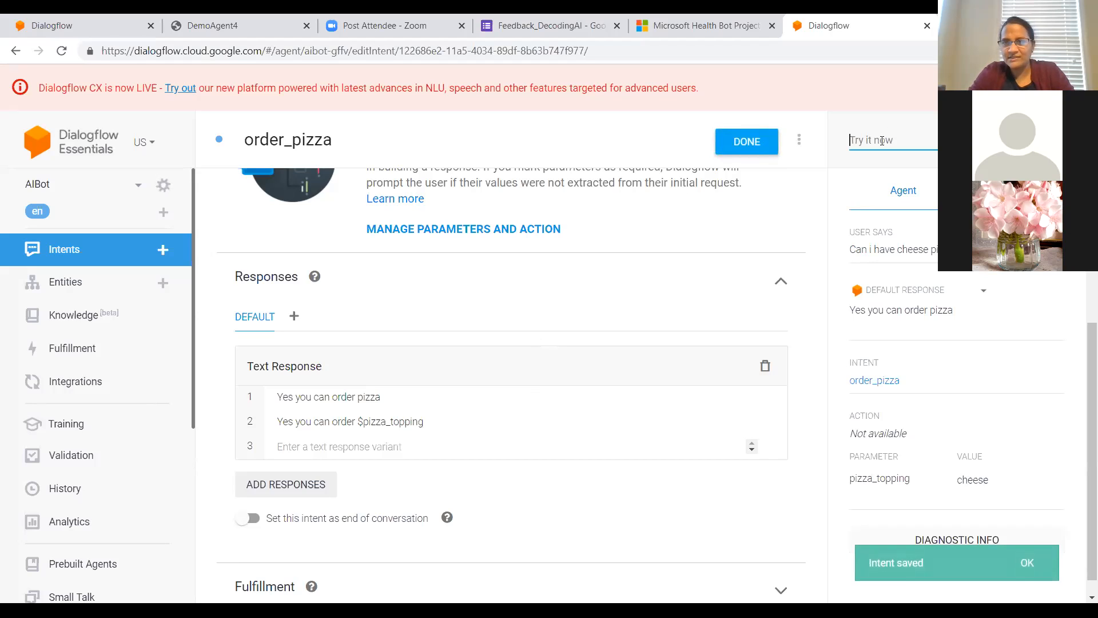
pyautogui.write('c')
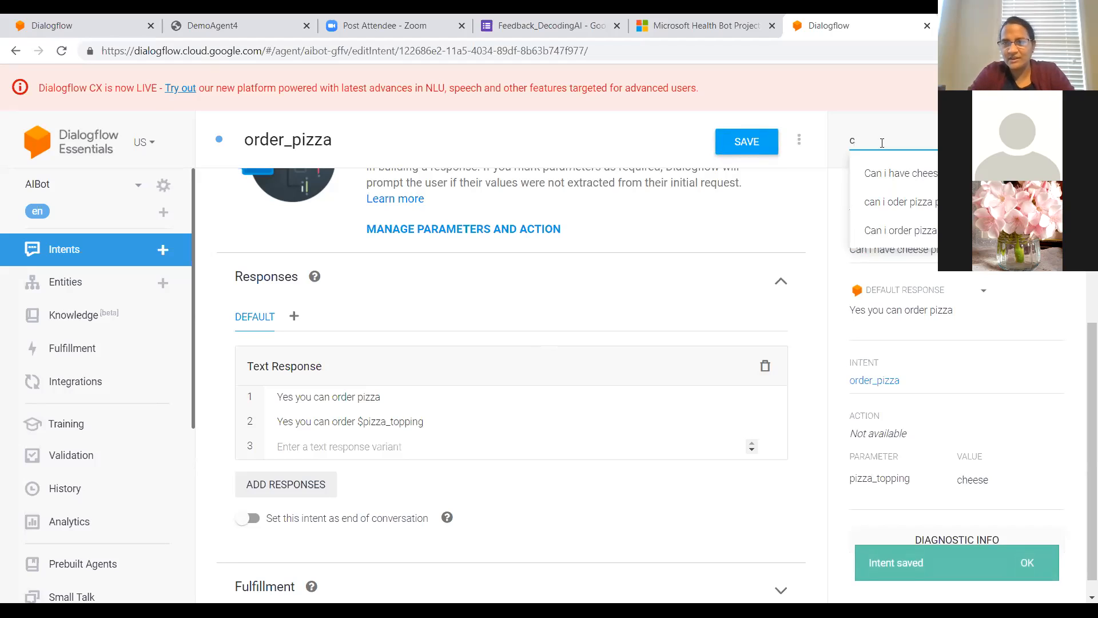
pyautogui.click(883, 172)
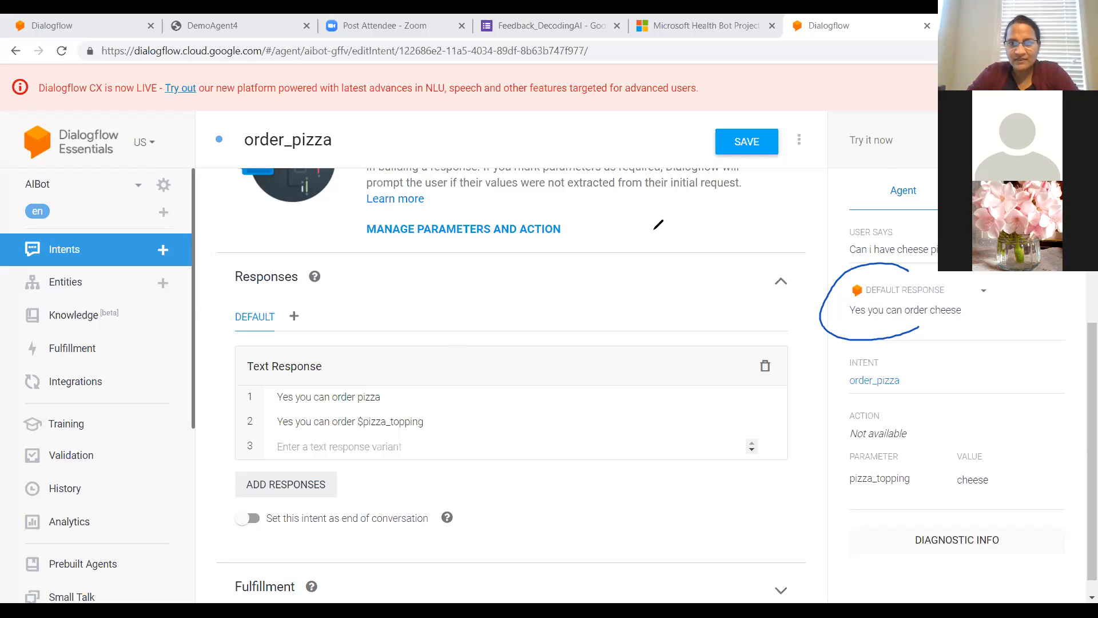
pyautogui.click(740, 126)
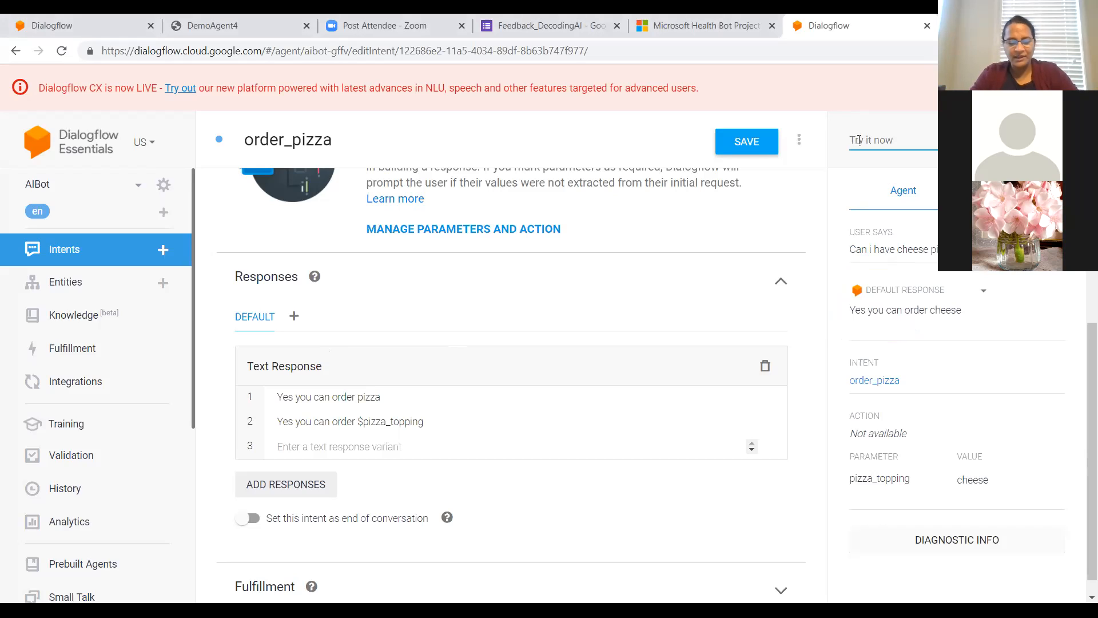
# Step: Test the agent with the earlier sentence "i want to order pizza", which names no topping
pyautogui.click(860, 141)
pyautogui.write('I want')
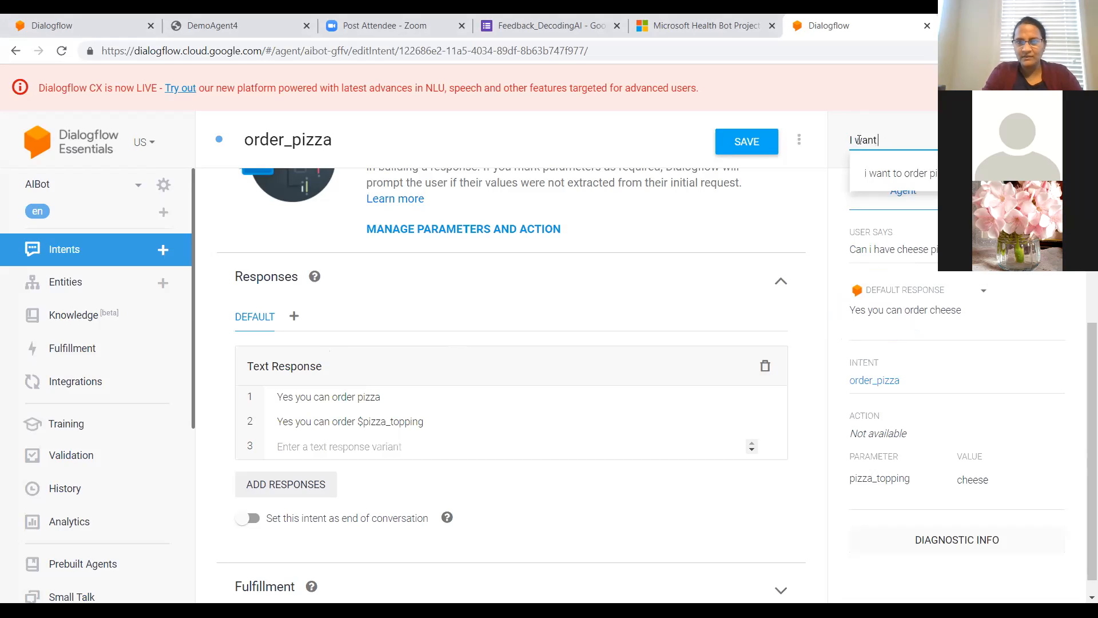
pyautogui.press('Down')
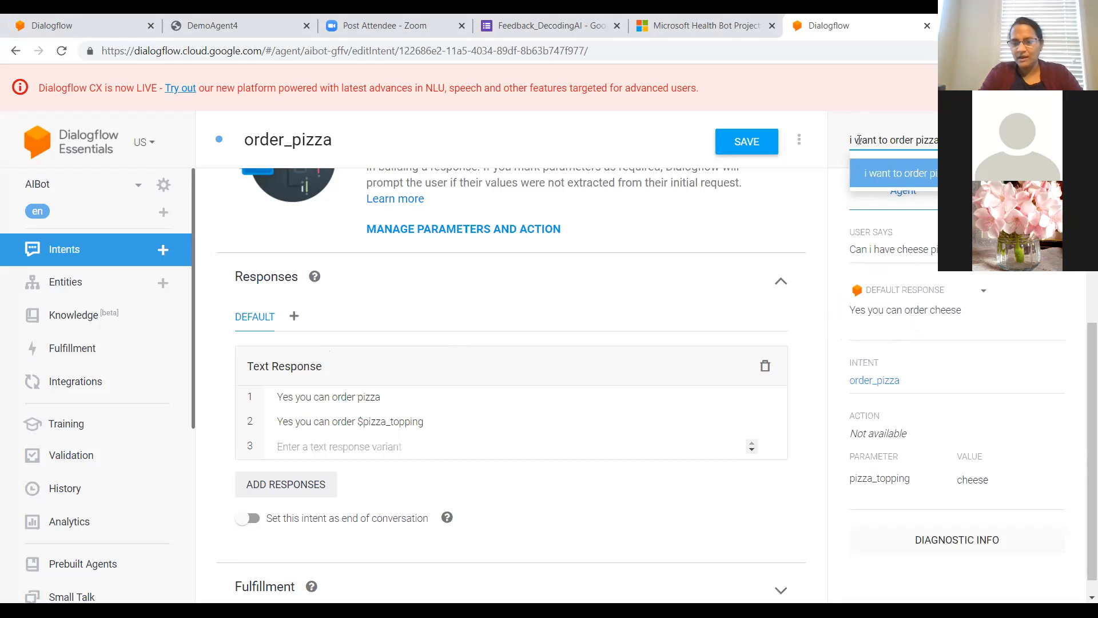
pyautogui.press('Return')
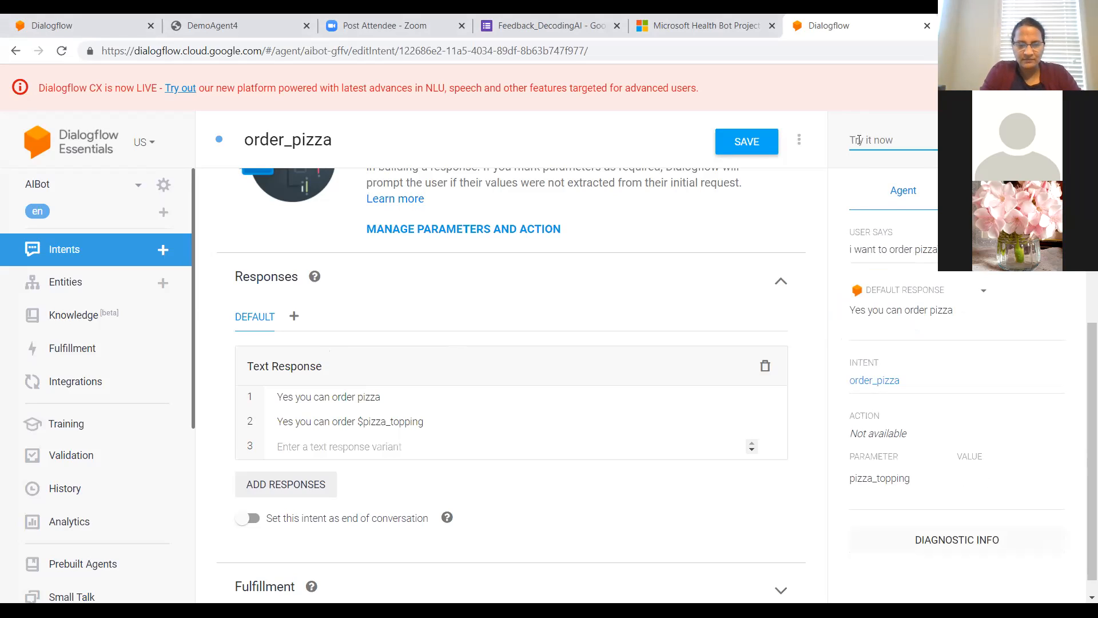
# Step: Test the agent with the sentence "Can i get veggie pizza" to check how the topping synonym is resolved
pyautogui.click(858, 140)
pyautogui.write('Can i')
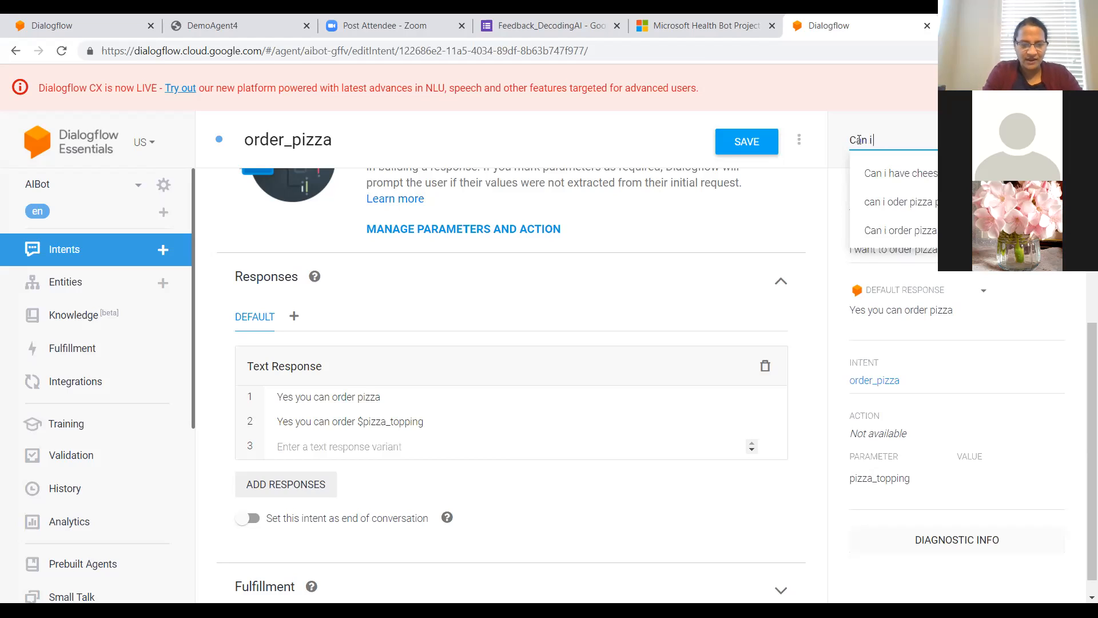
pyautogui.write(' get veggie pizz')
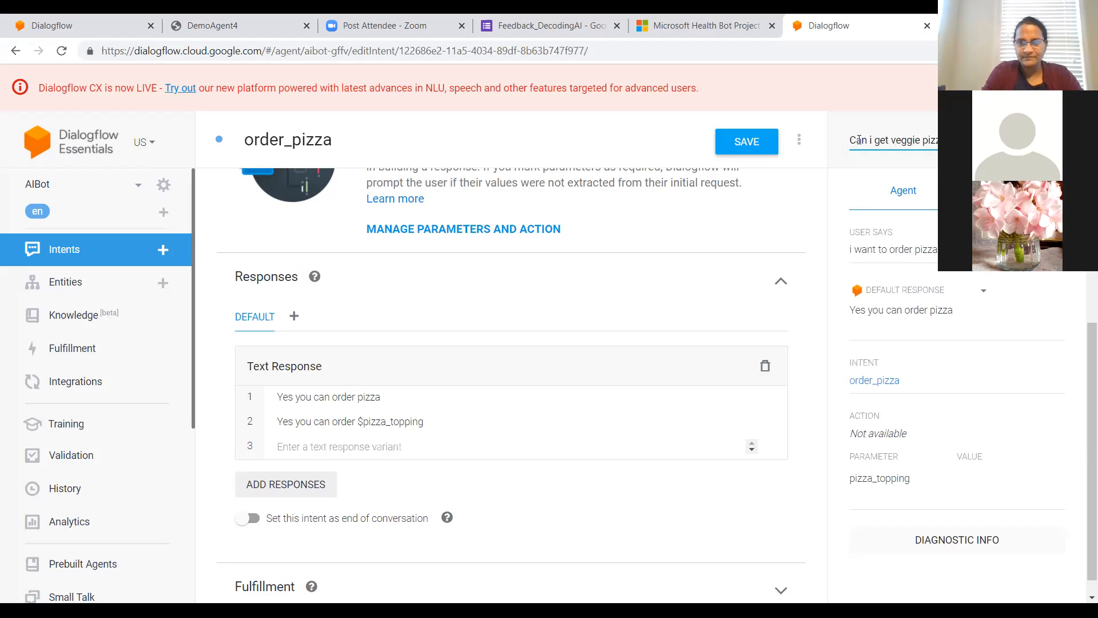
pyautogui.press('Return')
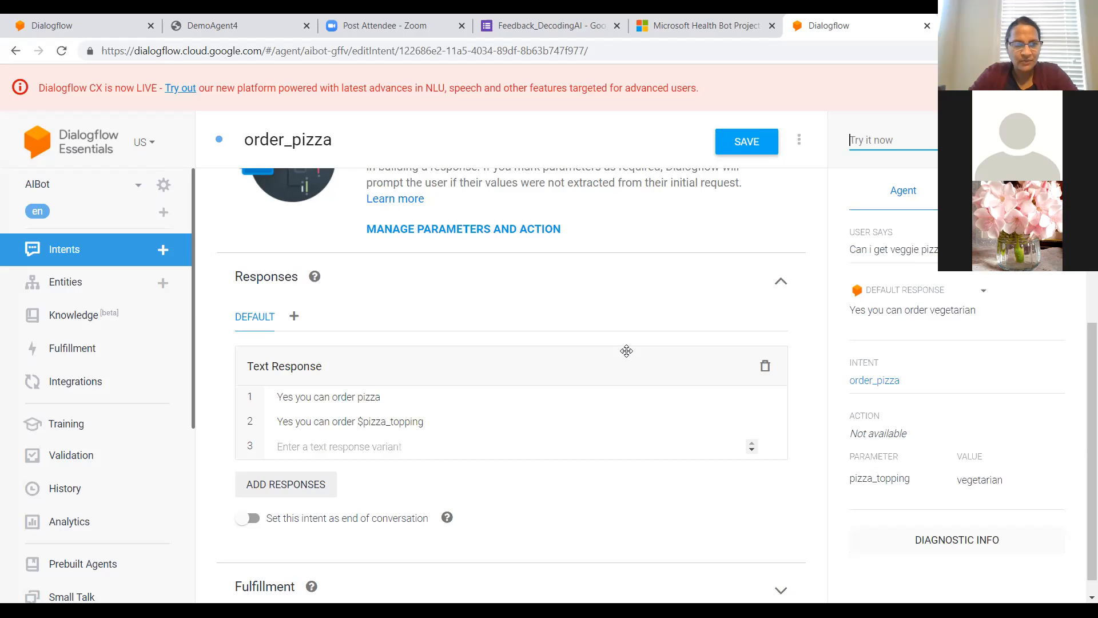
# Step: Switch to the DemoAgent4 agent and open its Order.pizza intent
pyautogui.click(141, 192)
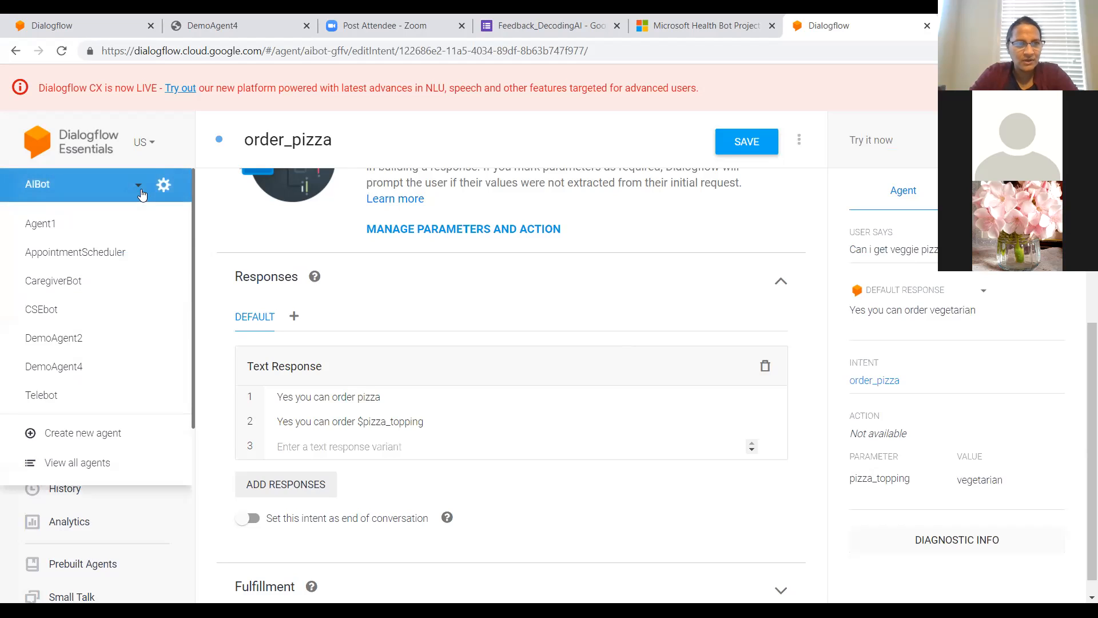
pyautogui.click(73, 367)
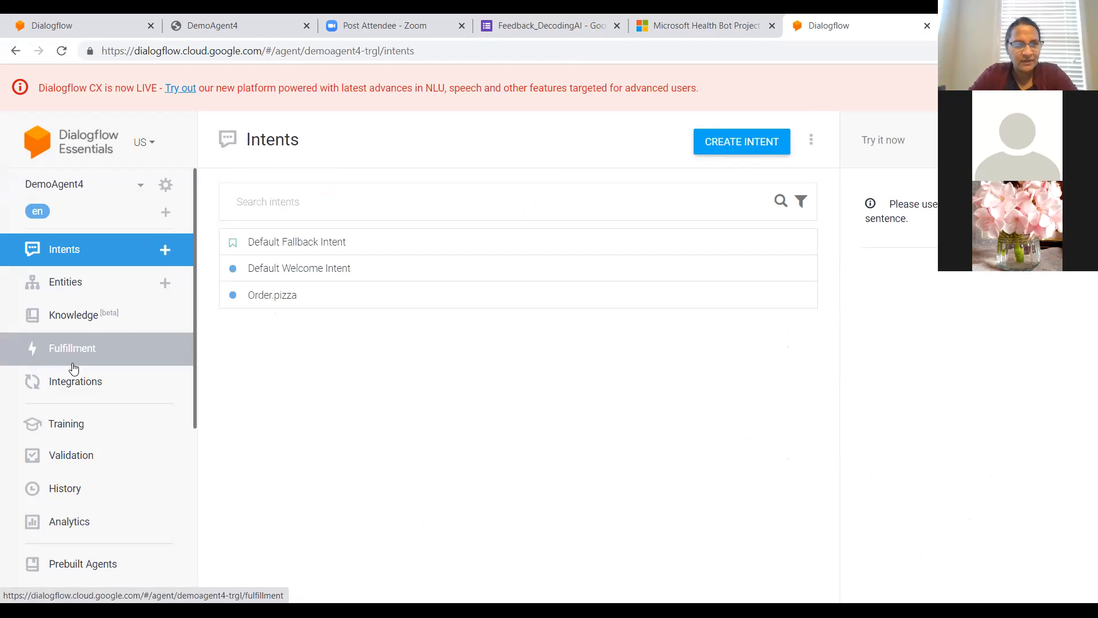
pyautogui.click(264, 296)
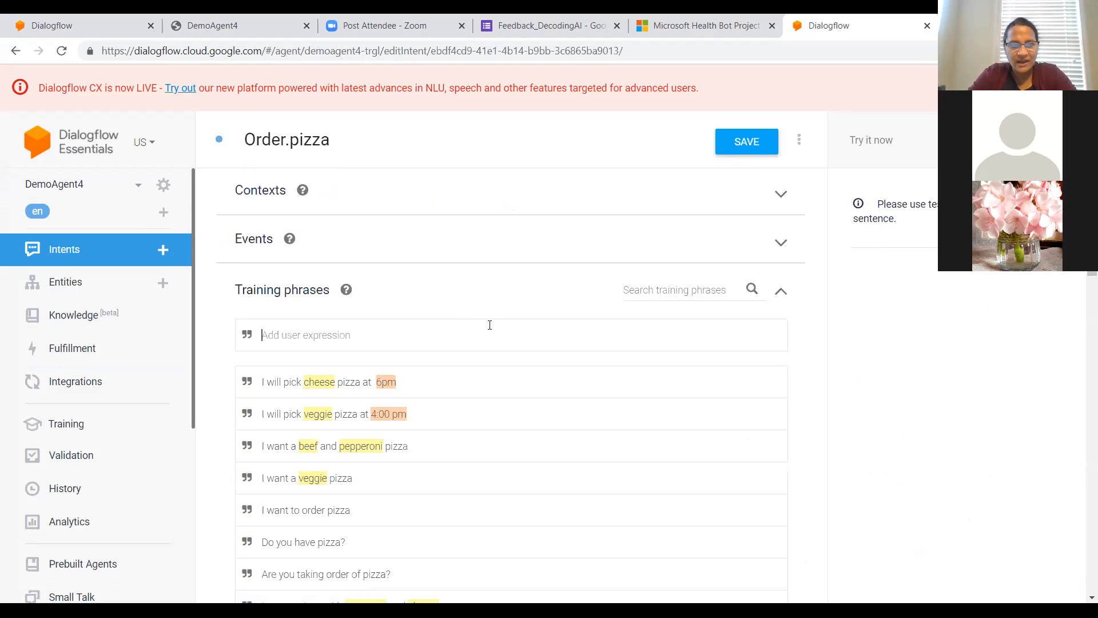
# Step: Examine the annotated training phrases of Order.pizza and show the parameters of "I will pick cheese pizza at 6pm"
pyautogui.scroll(-2, 494, 339)
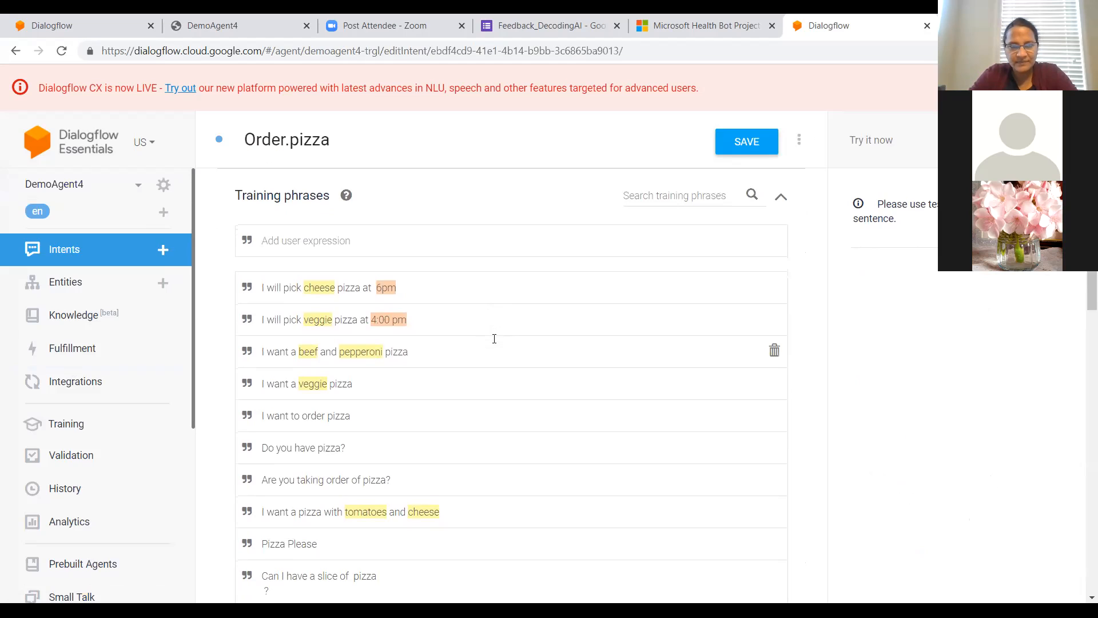
pyautogui.scroll(-1, 494, 339)
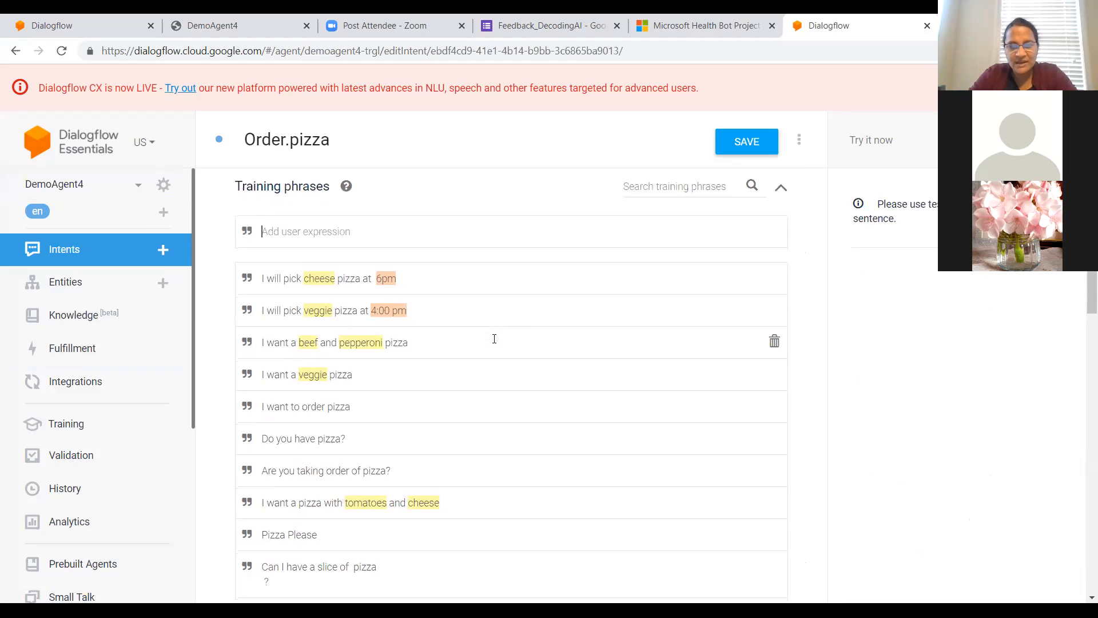
pyautogui.scroll(-1, 495, 338)
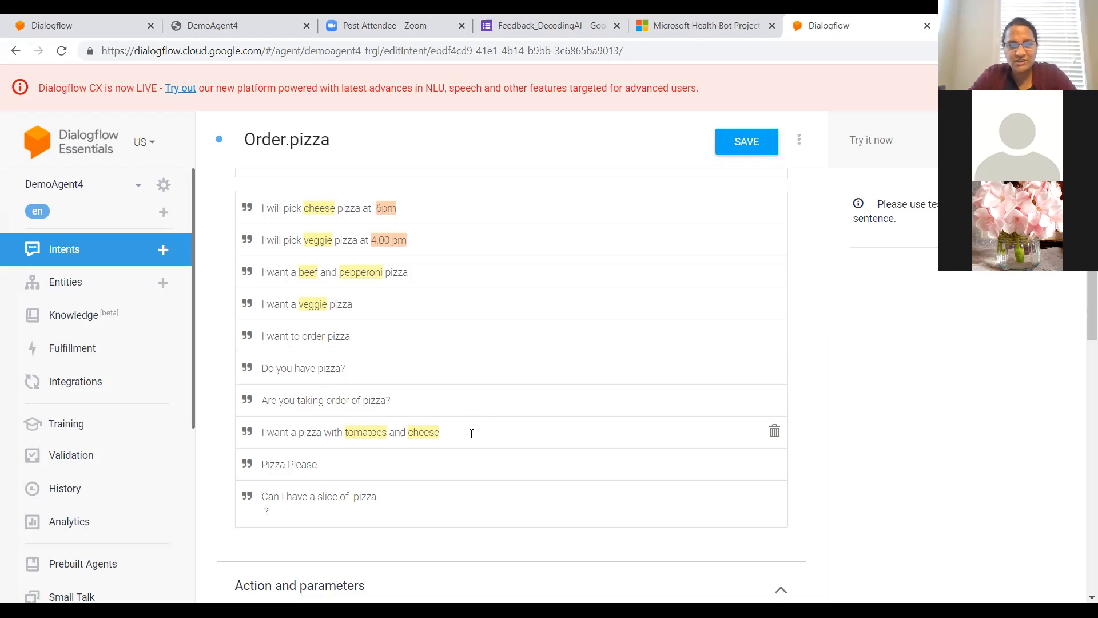
pyautogui.scroll(-1, 472, 434)
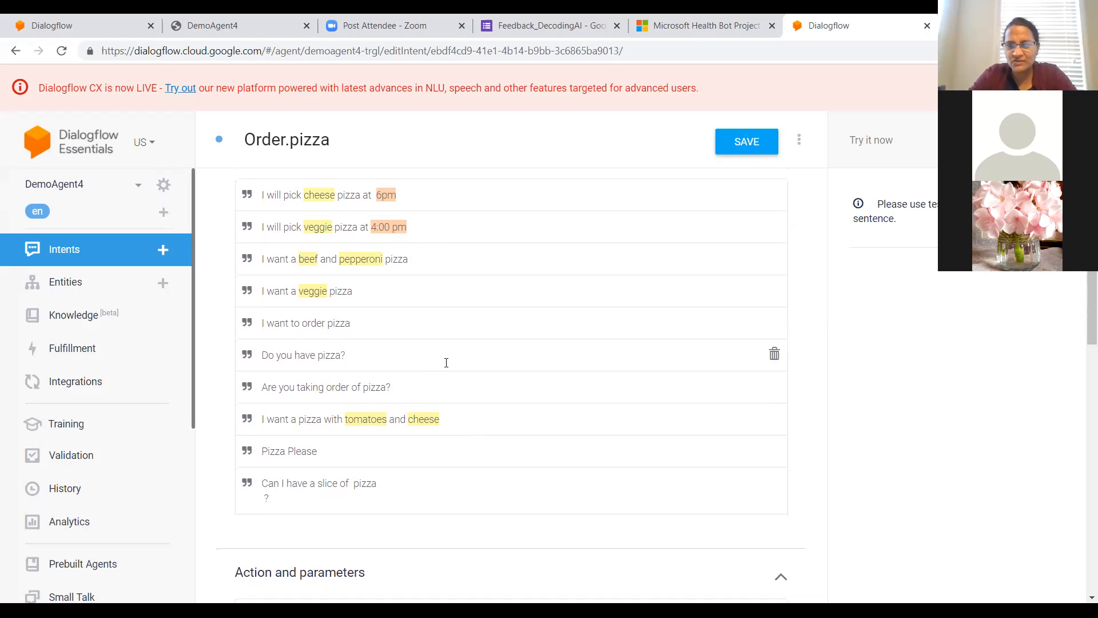
pyautogui.click(401, 228)
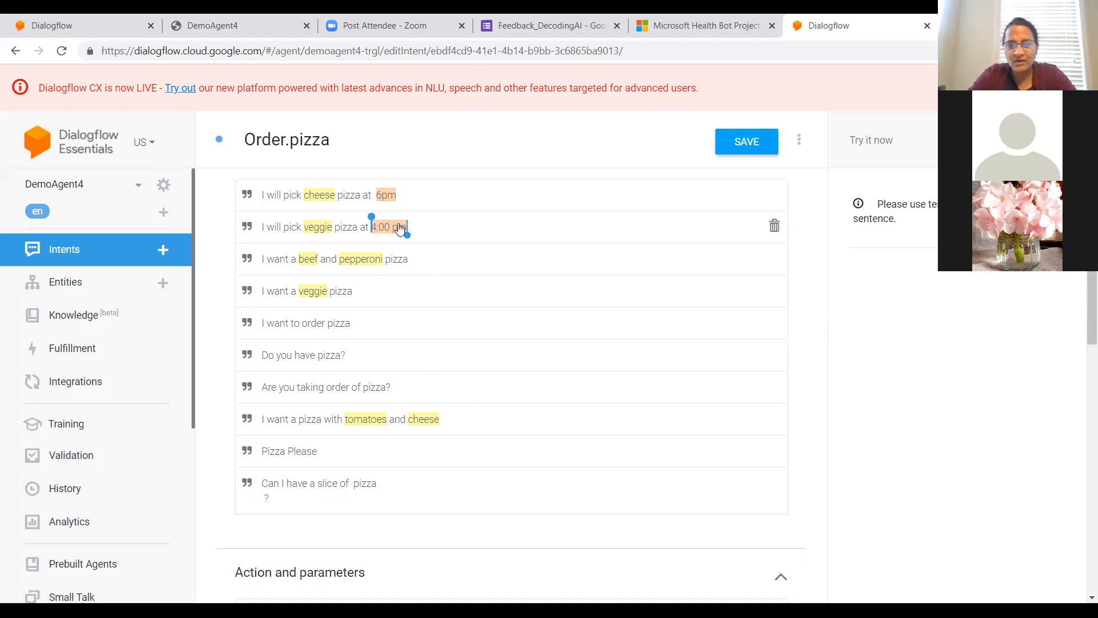
pyautogui.click(399, 200)
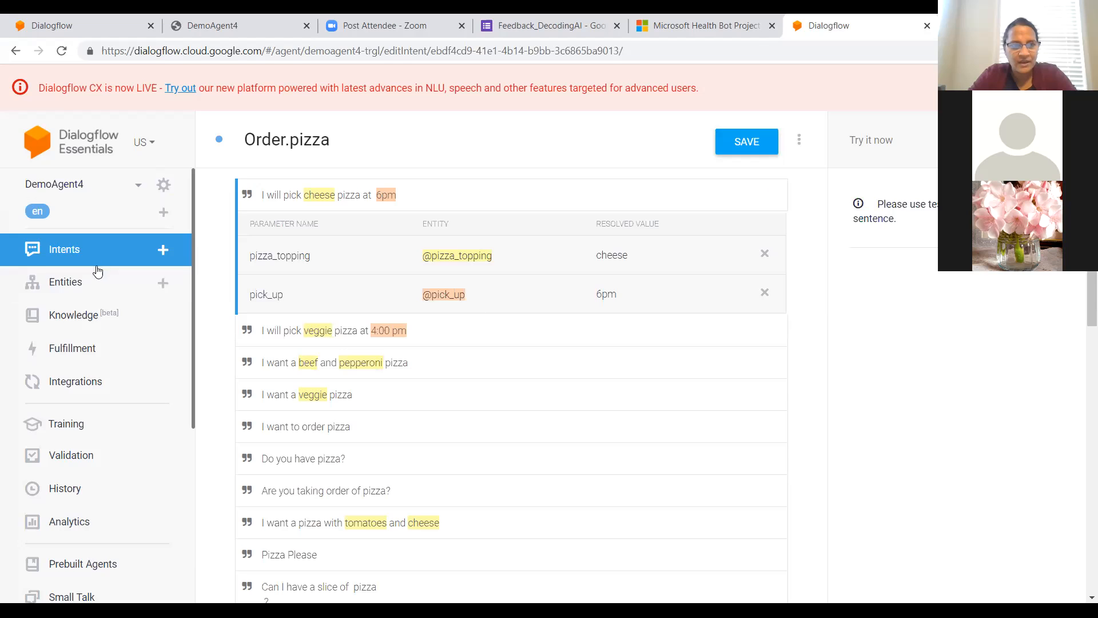
# Step: Save the Order.pizza intent and open the agent's custom pick_up entity
pyautogui.click(81, 287)
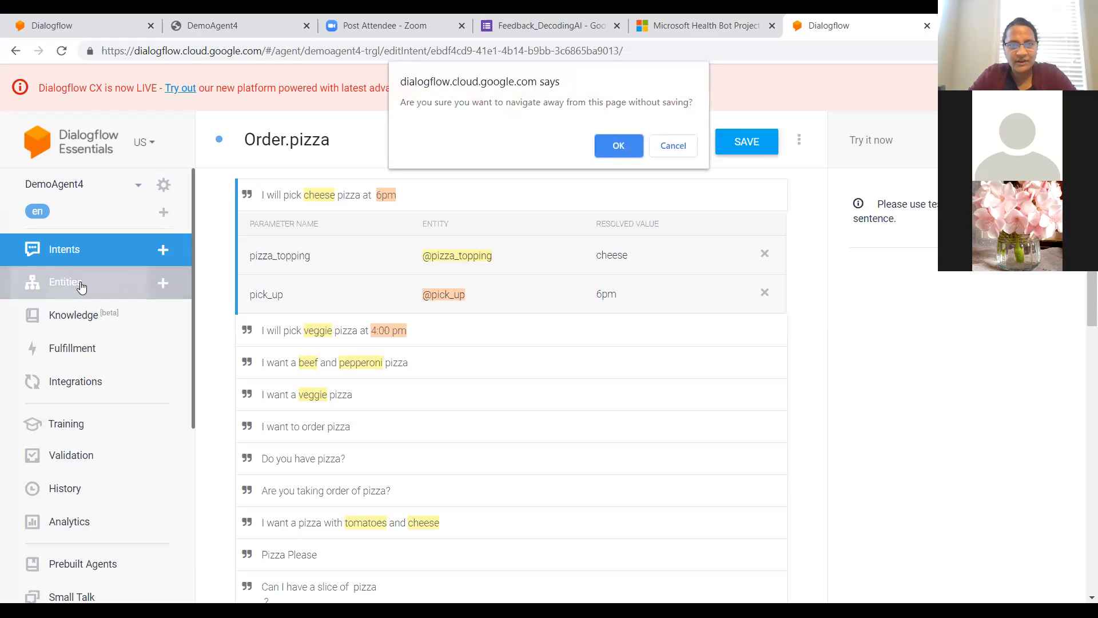
pyautogui.click(675, 146)
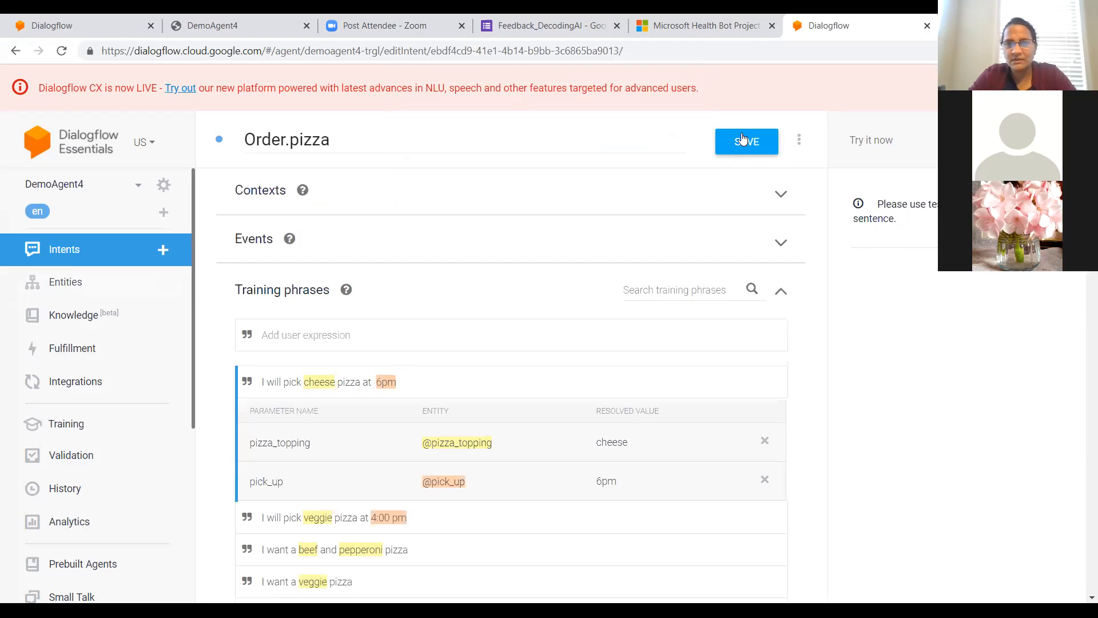
pyautogui.click(744, 140)
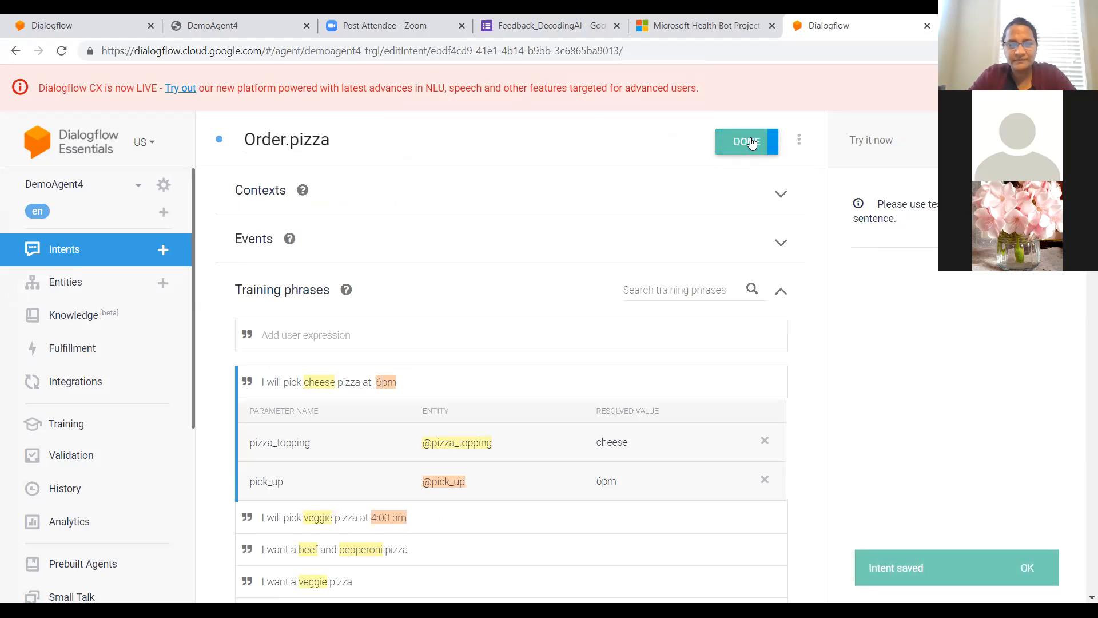
pyautogui.click(752, 144)
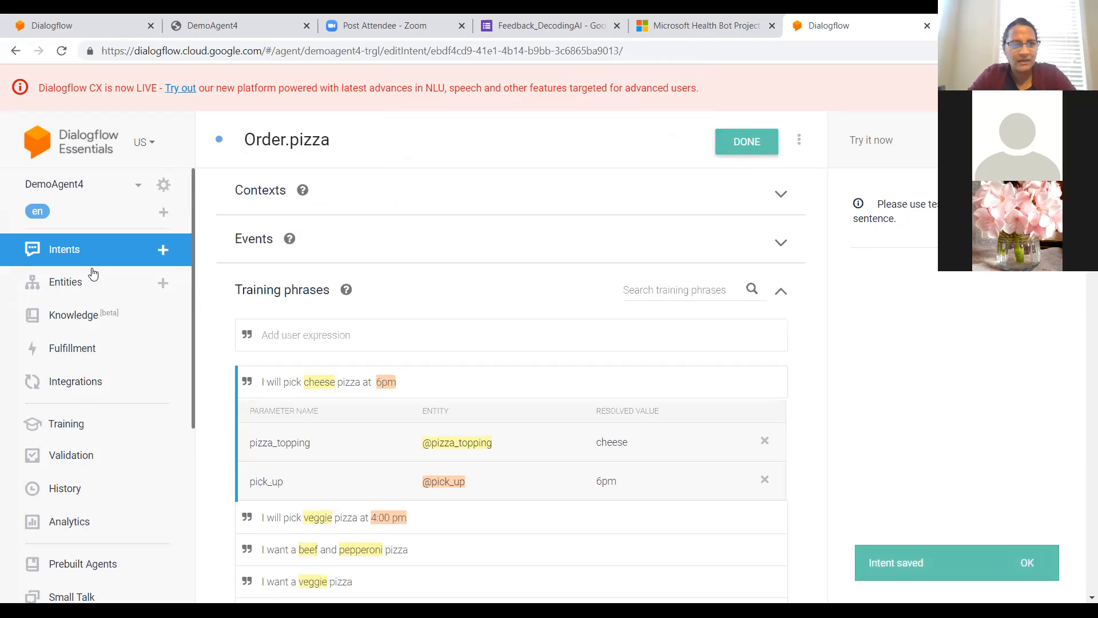
pyautogui.click(67, 288)
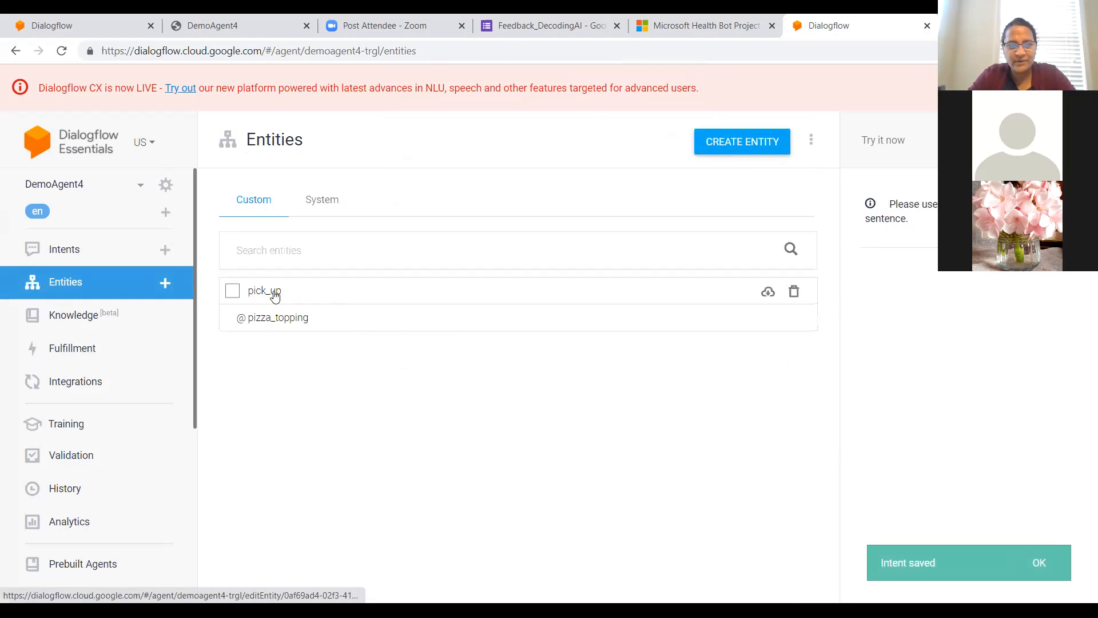
pyautogui.click(274, 293)
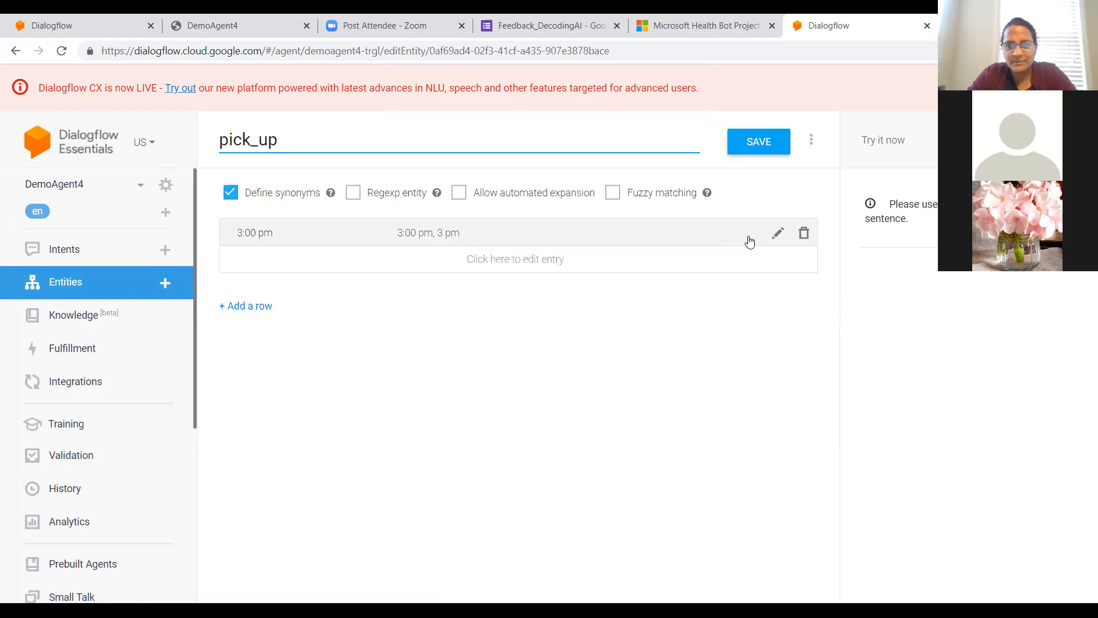
# Step: Add the synonym 3pm to the 3:00 pm entry of the pick_up entity and save the entity
pyautogui.click(779, 234)
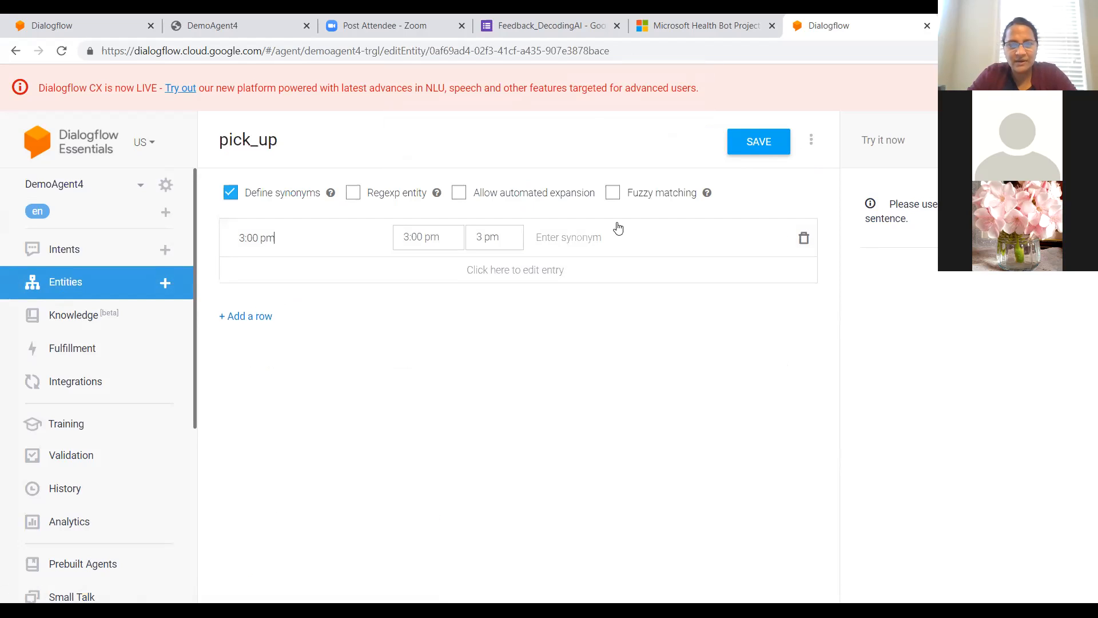
pyautogui.click(540, 237)
pyautogui.write('3pm')
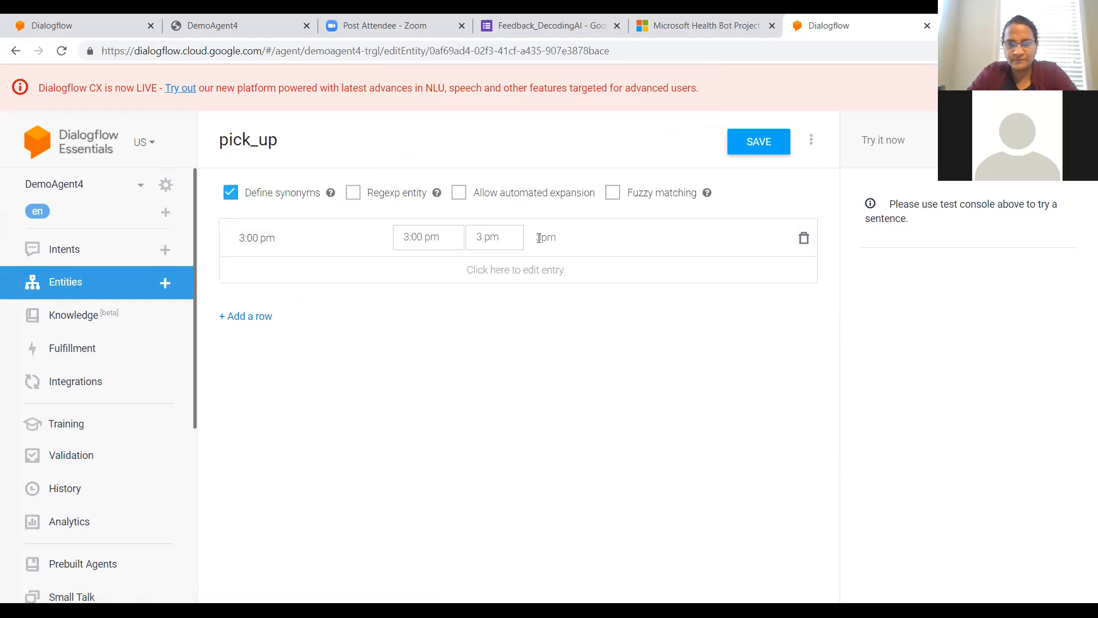
pyautogui.press('Return')
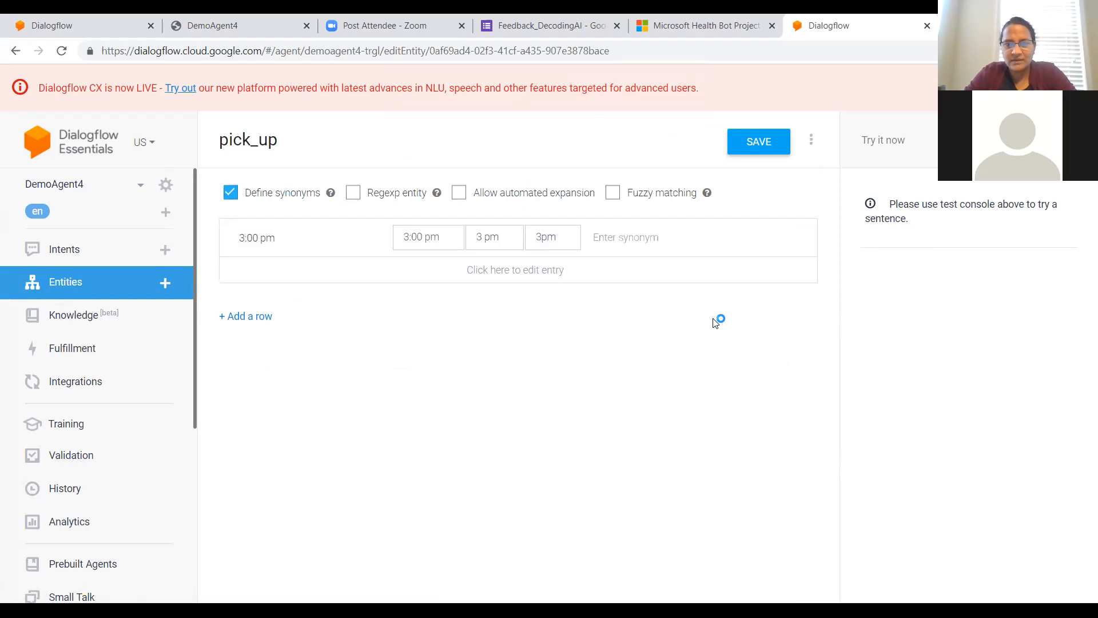
pyautogui.click(760, 137)
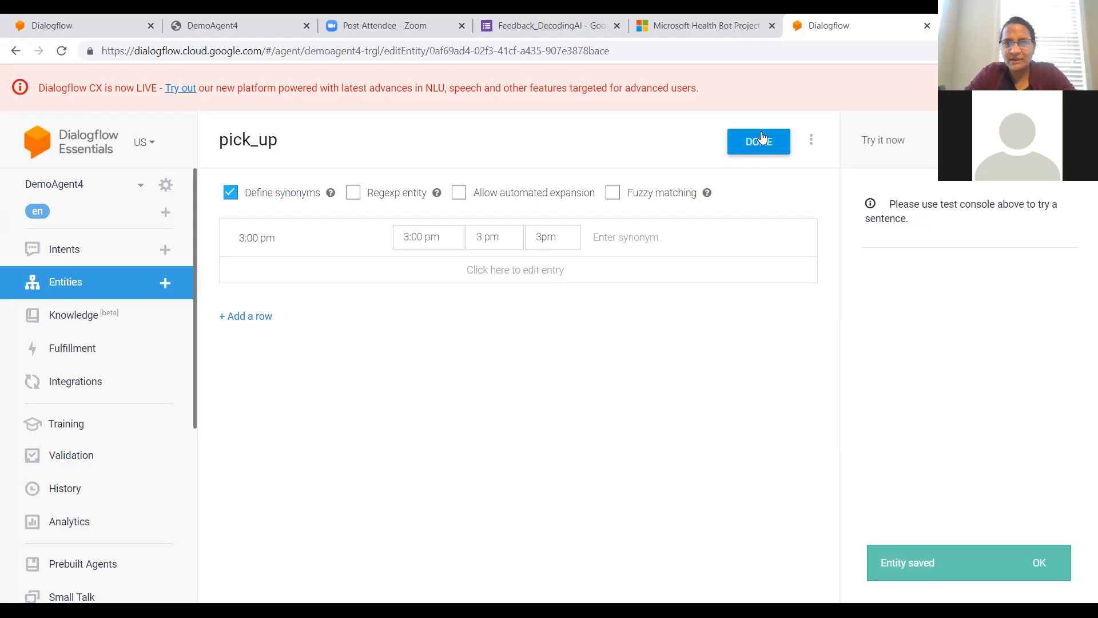
# Step: Finish editing pick_up and open the agent's pizza_topping entity to view its entries and synonyms
pyautogui.click(756, 145)
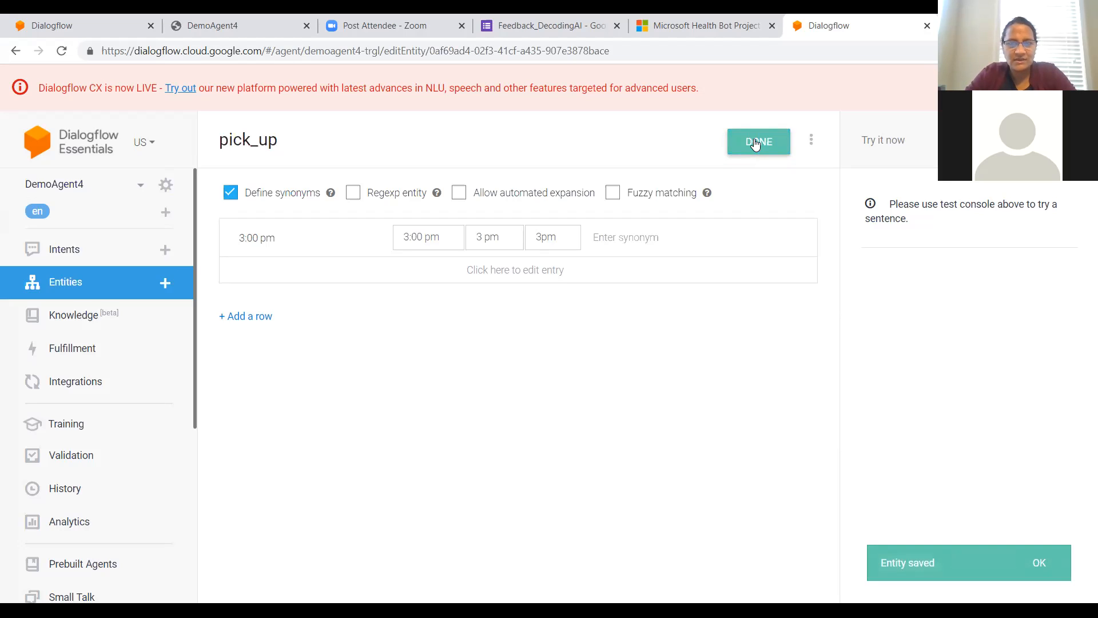
pyautogui.click(64, 283)
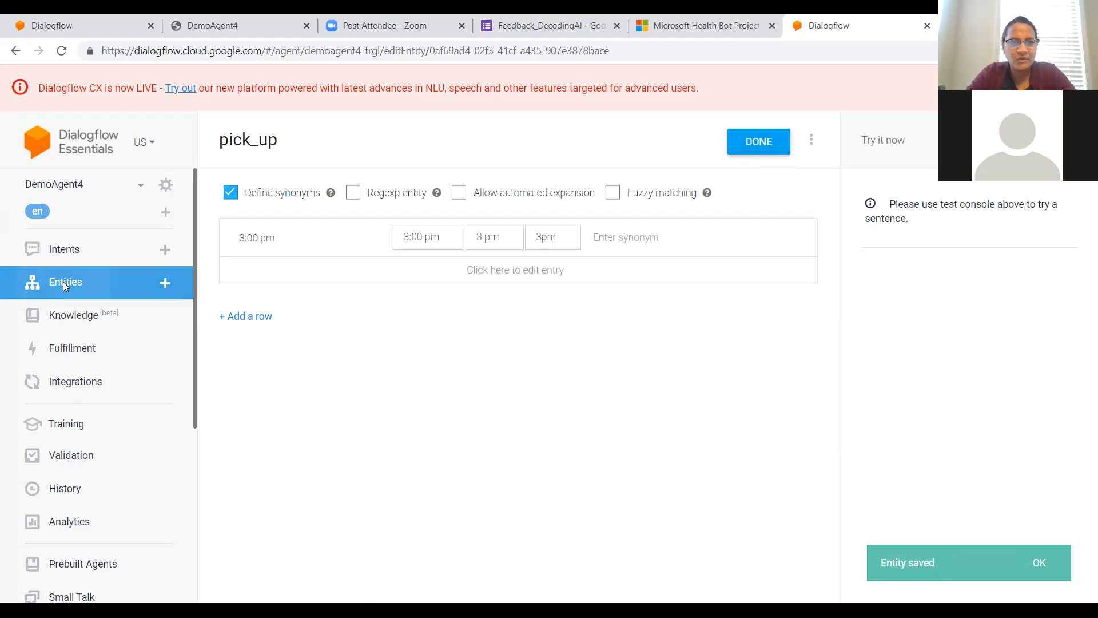
pyautogui.click(262, 319)
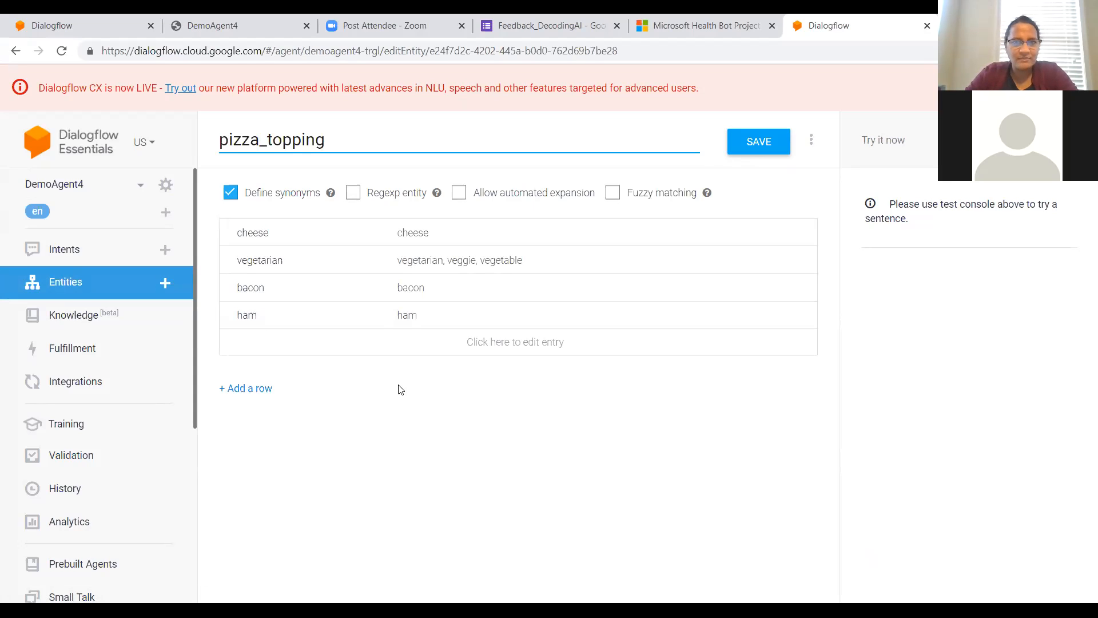
# Step: Test the agent with the sentence "I want to pick up pizza at 6pm"
pyautogui.click(881, 144)
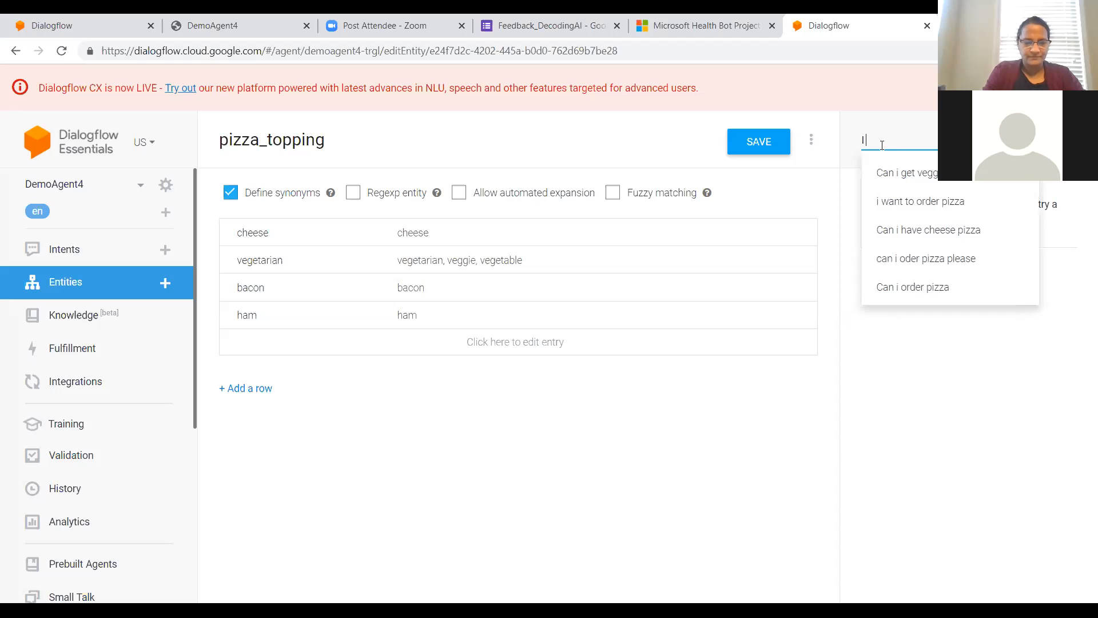
pyautogui.write('I want')
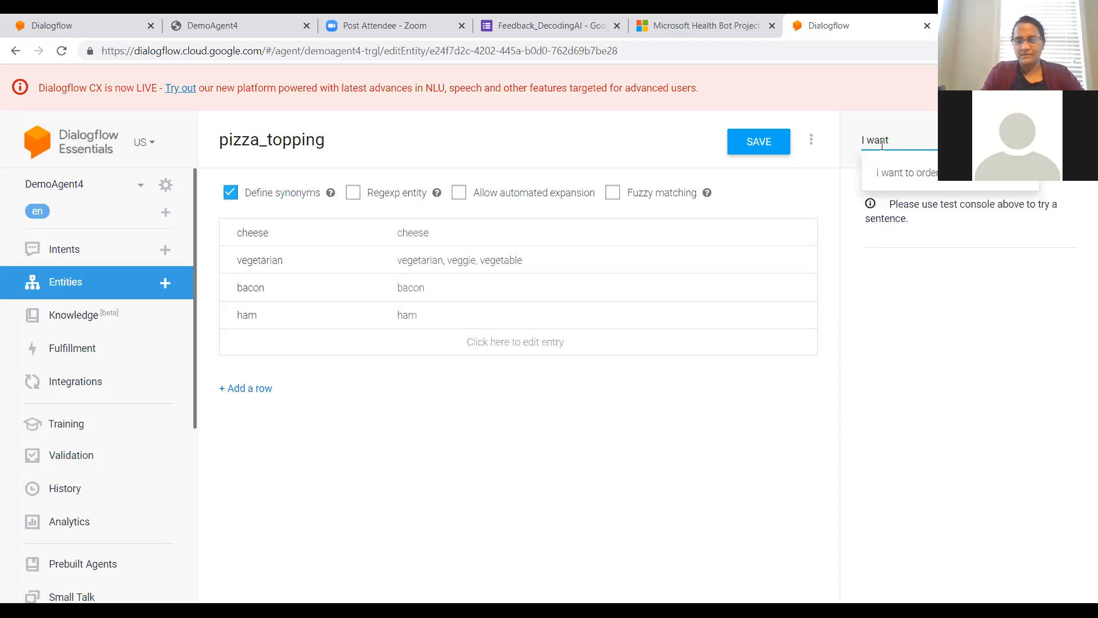
pyautogui.write(' to pi')
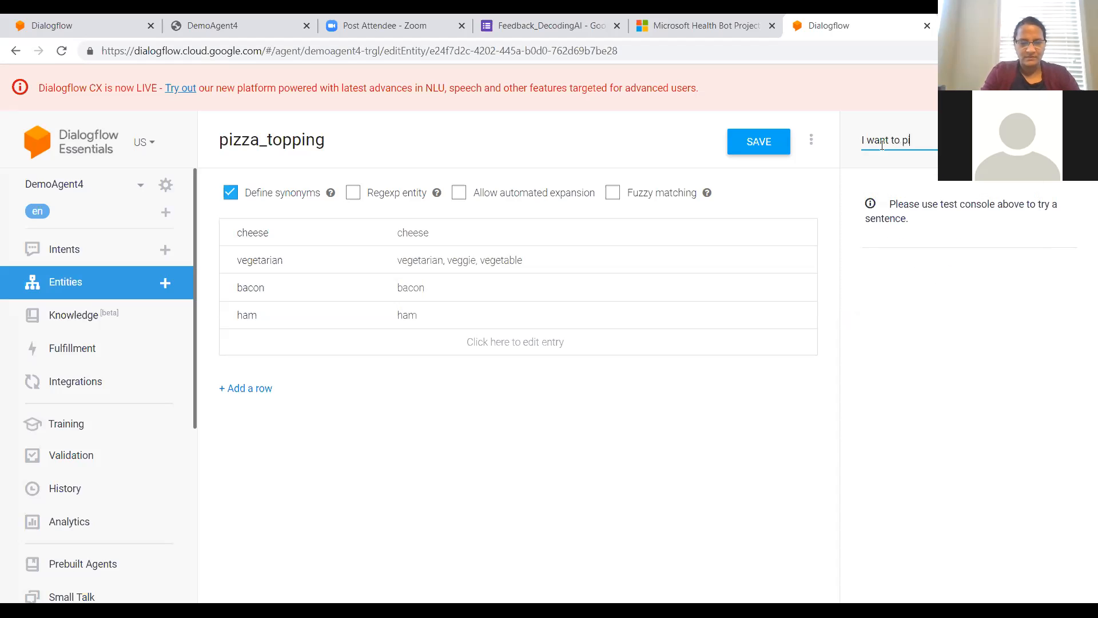
pyautogui.write('ck up')
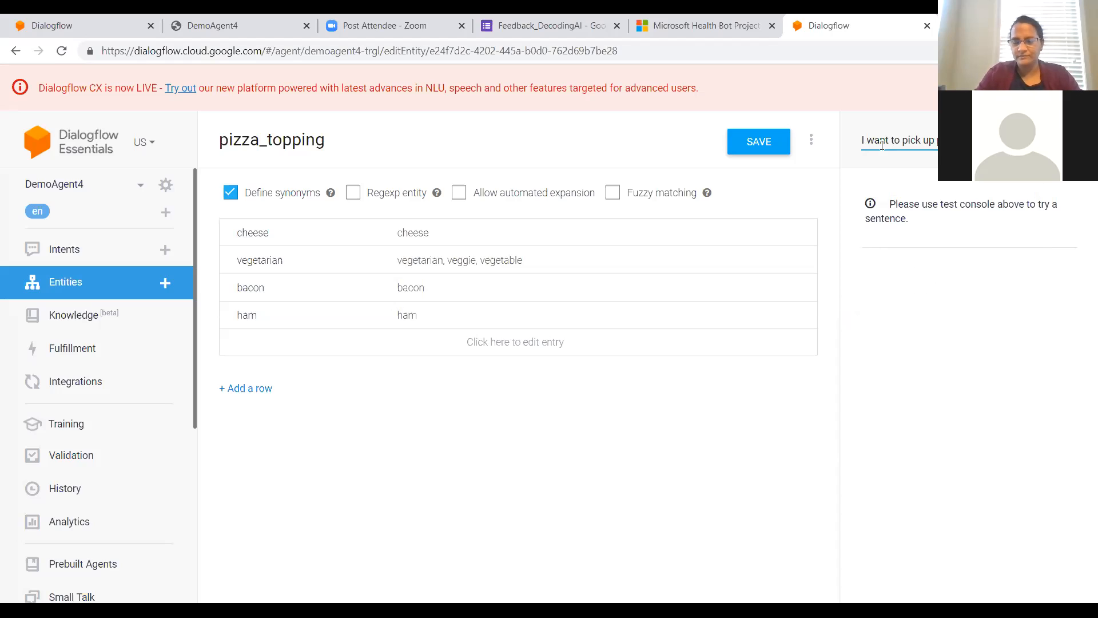
pyautogui.press('Return')
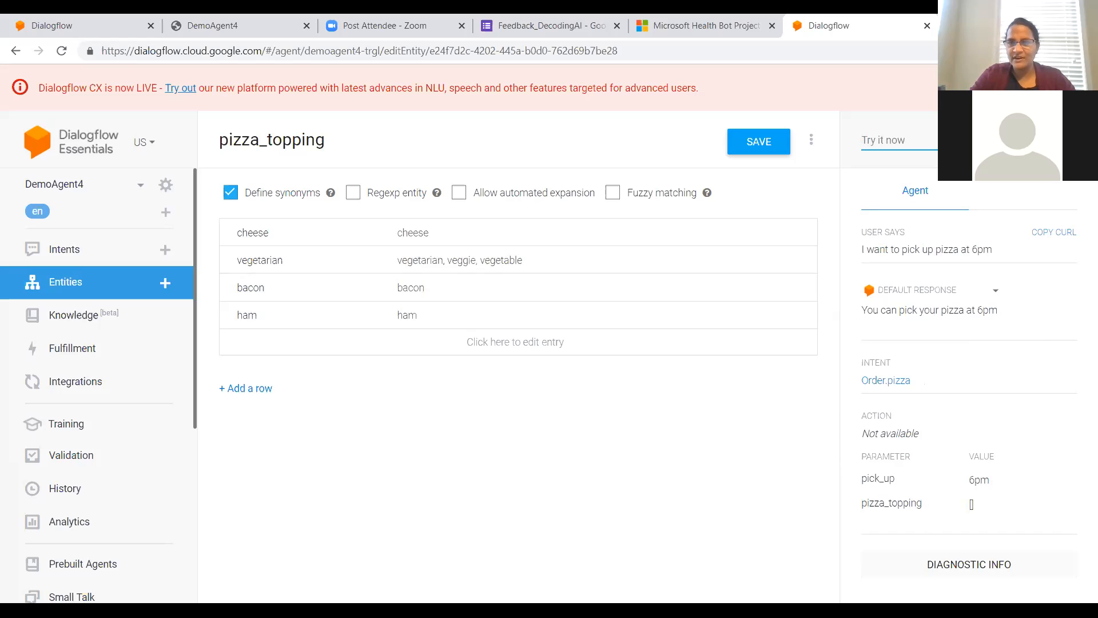
# Step: Test the agent with the sentence "Can I get cheese pizza at 6pm" and examine its default response
pyautogui.click(910, 141)
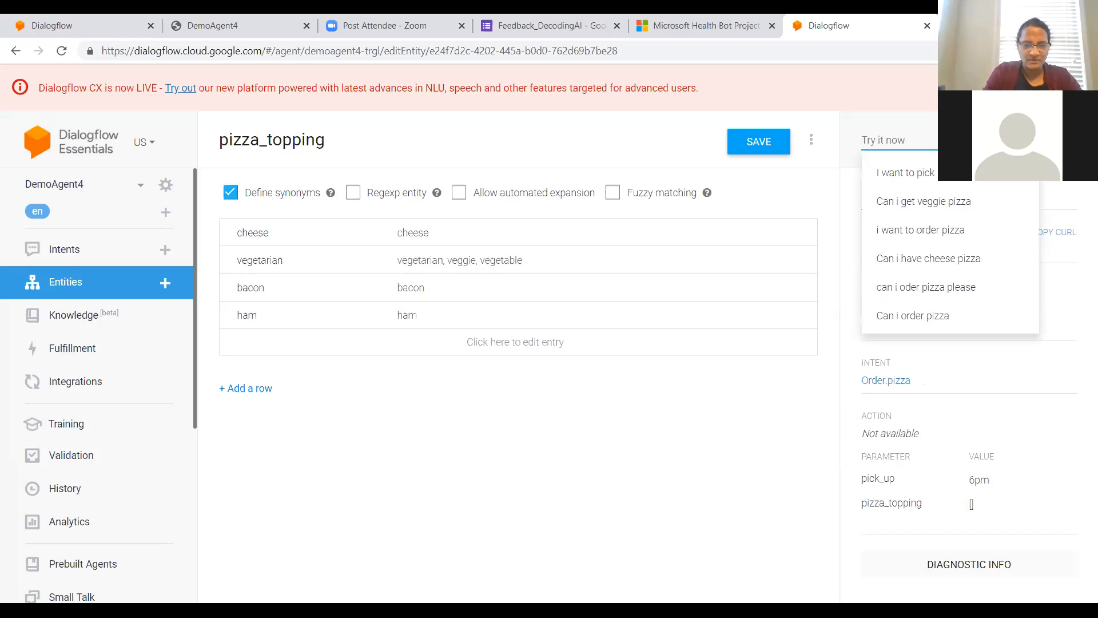
pyautogui.write('Can')
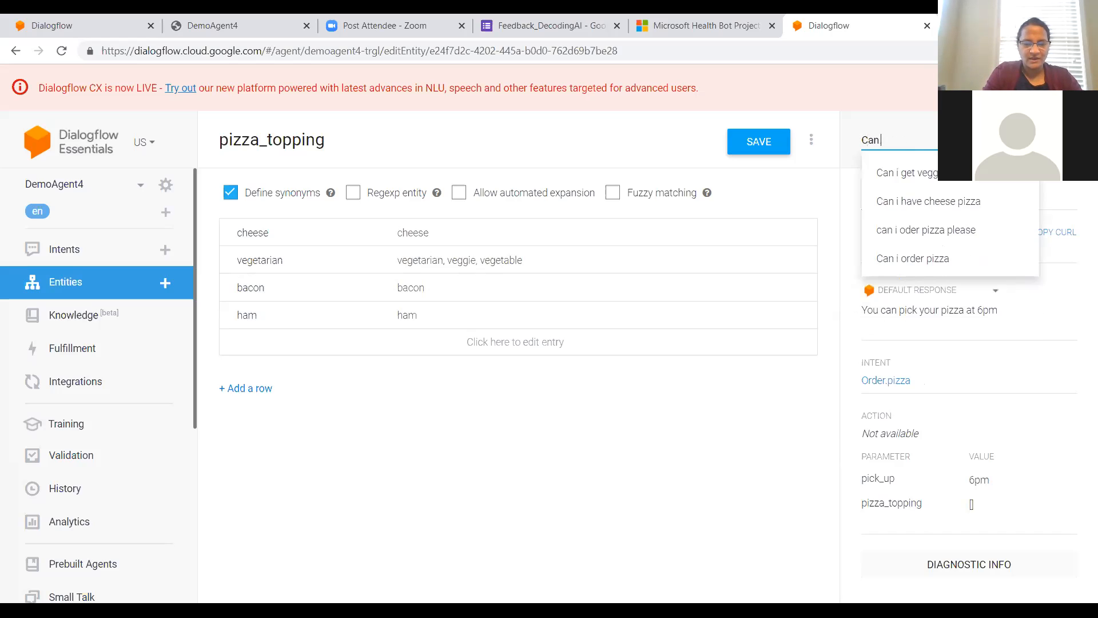
pyautogui.write(' I get pizza at')
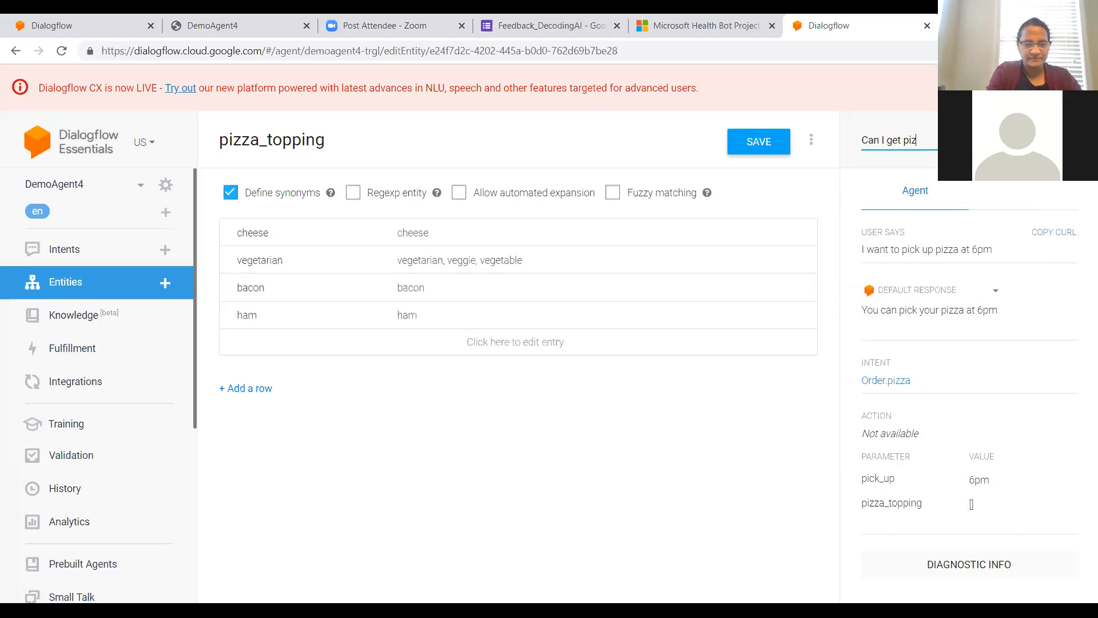
pyautogui.press('BackSpace')
pyautogui.press('BackSpace')
pyautogui.press('BackSpace')
pyautogui.press('BackSpace')
pyautogui.press('BackSpace')
pyautogui.press('BackSpace')
pyautogui.press('BackSpace')
pyautogui.press('BackSpace')
pyautogui.press('BackSpace')
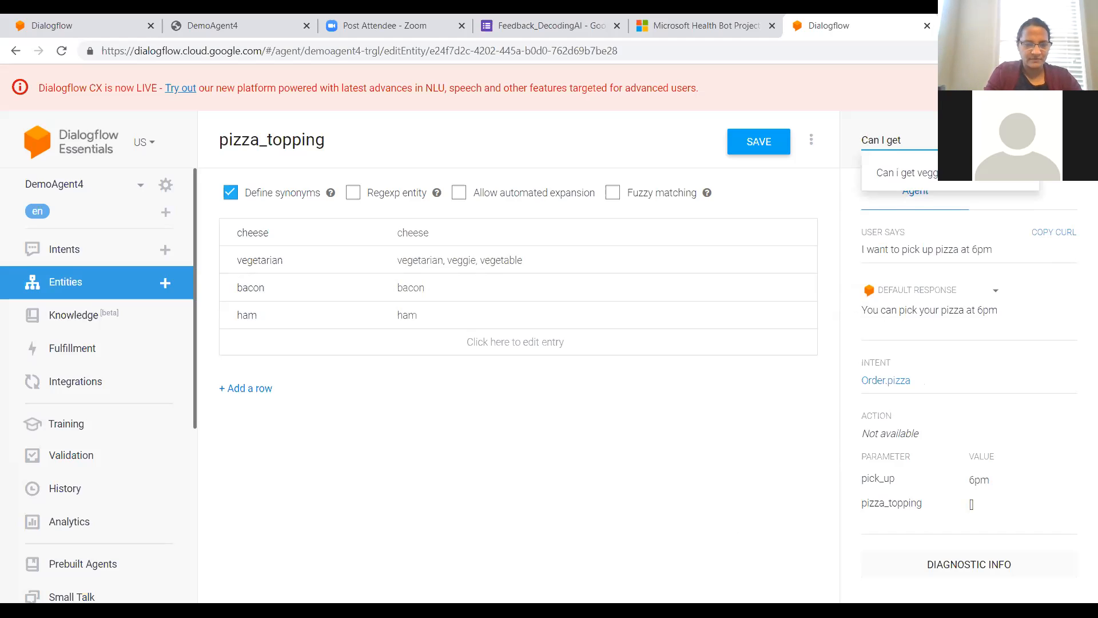
pyautogui.write('cheese')
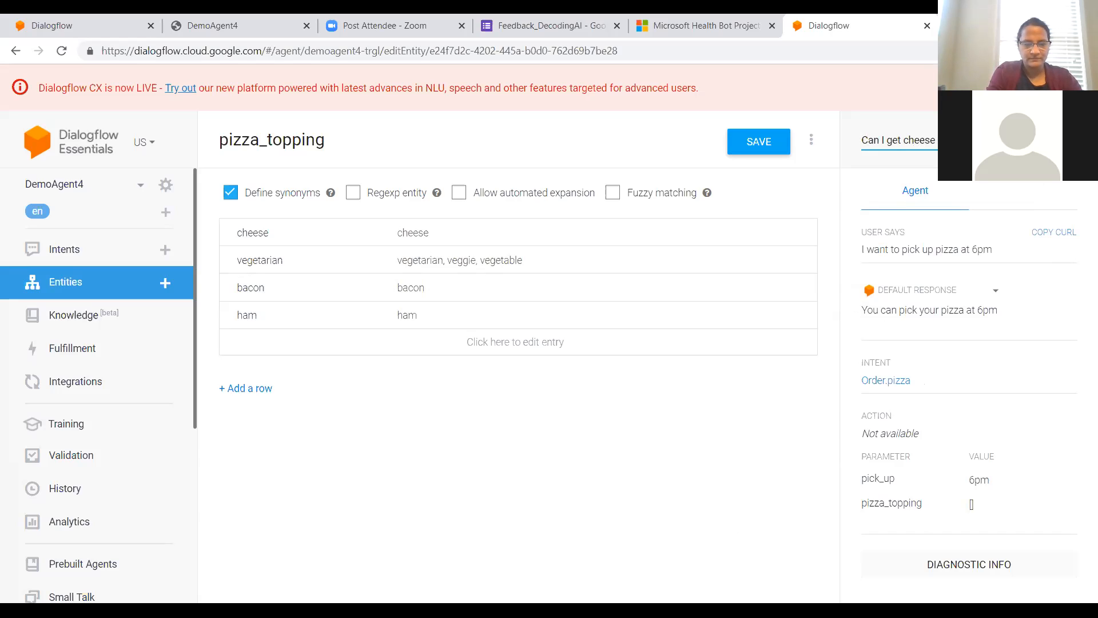
pyautogui.press('Return')
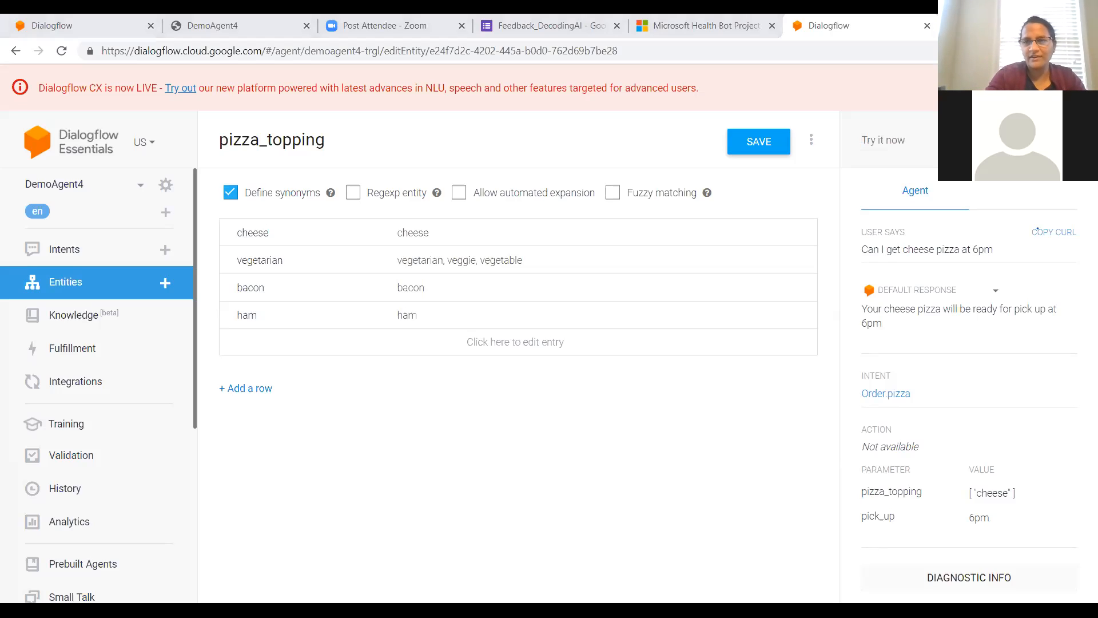
pyautogui.moveTo(972, 277)
pyautogui.mouseDown()
pyautogui.moveTo(848, 284)
pyautogui.moveTo(897, 353)
pyautogui.moveTo(1048, 270)
pyautogui.moveTo(937, 279)
pyautogui.mouseUp()
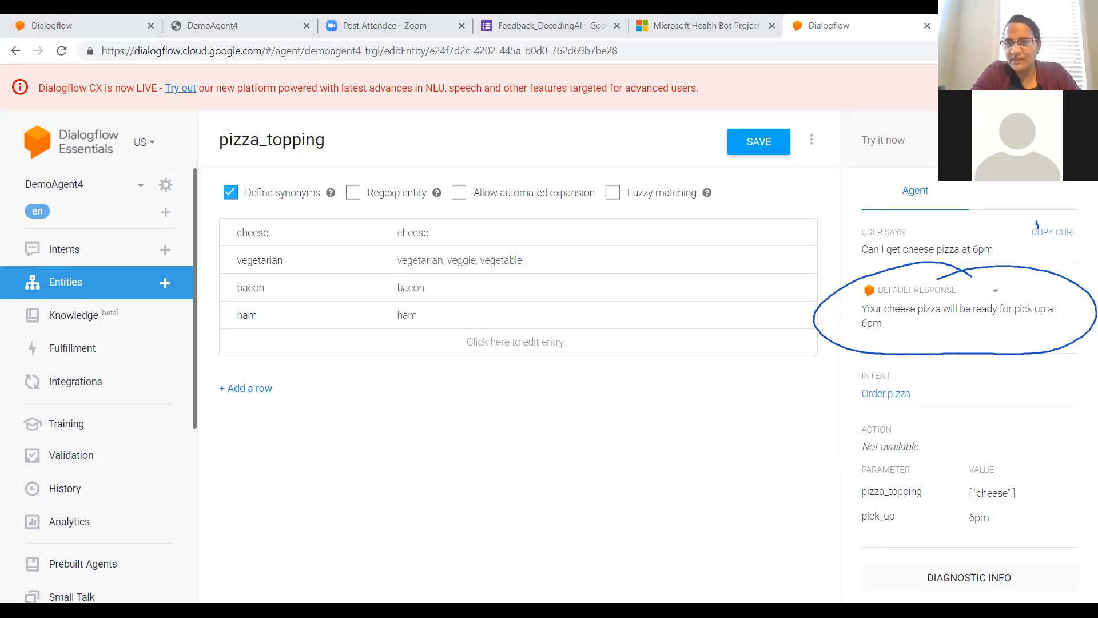
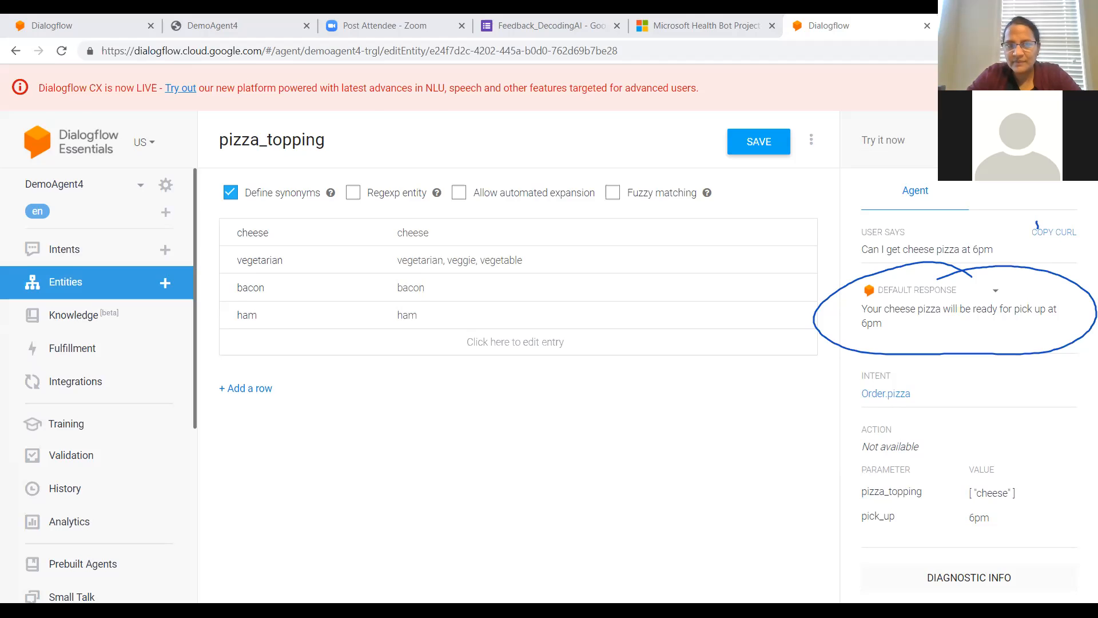
# Step: Switch to the nutrition workbook in Excel and examine the veggie pizza calorie question and its answer in the first row
pyautogui.click(839, 510)
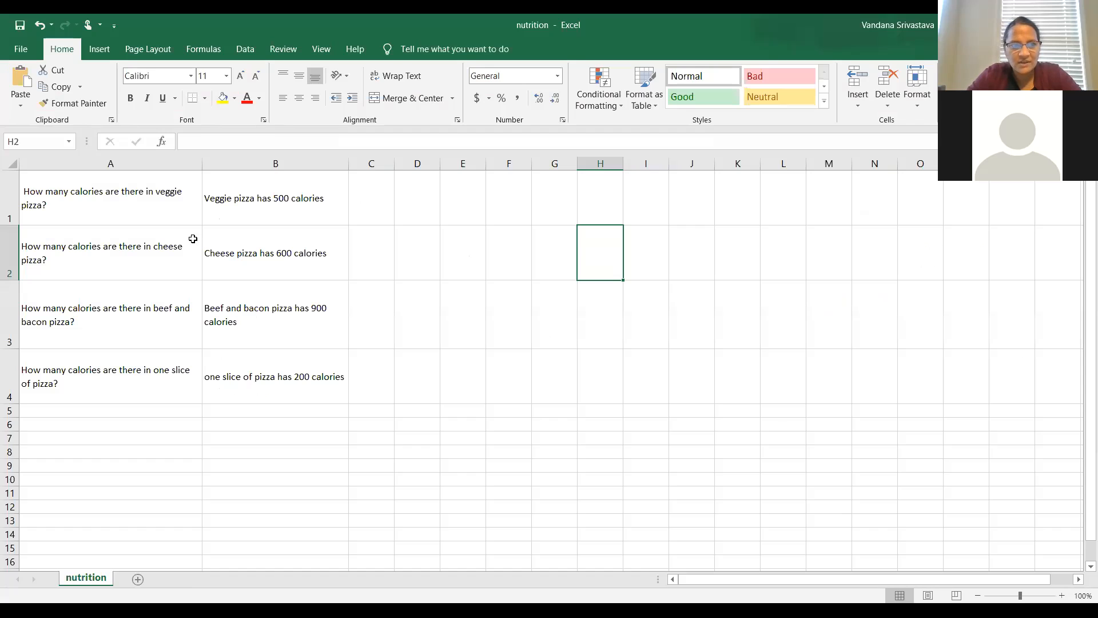
pyautogui.click(190, 189)
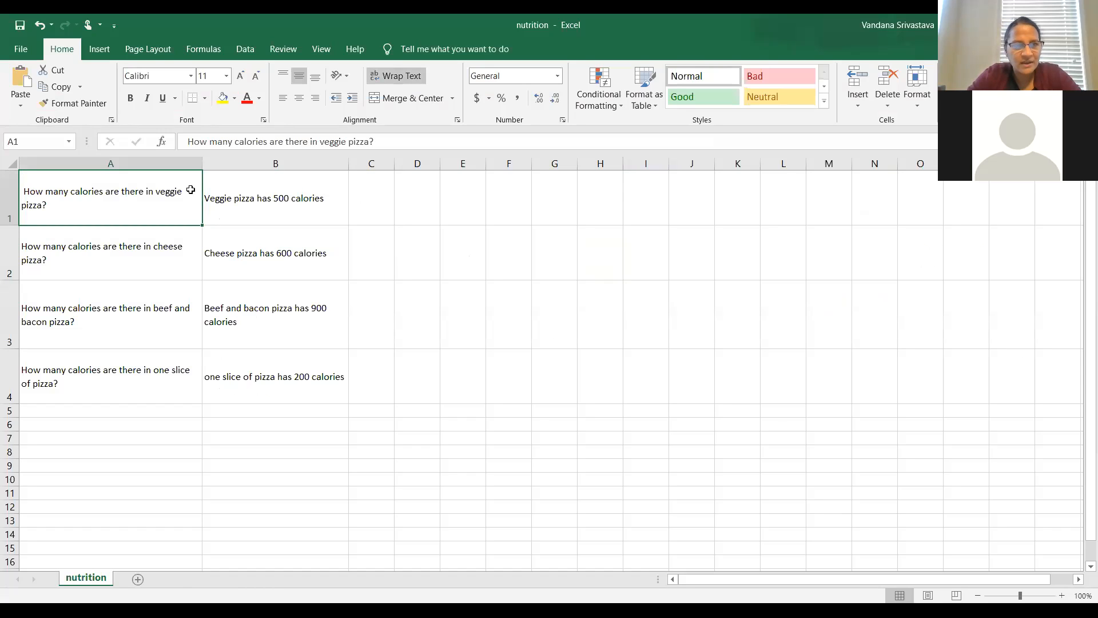
pyautogui.click(288, 198)
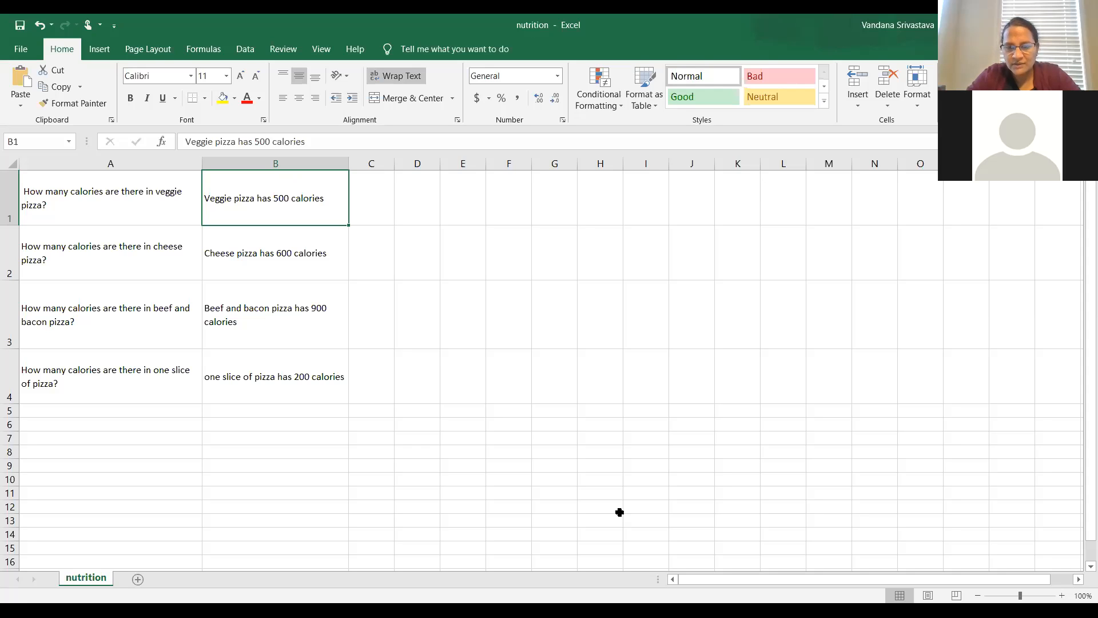
# Step: Return to Dialogflow and check the beta features and APIs setting in DemoAgent4's general settings
pyautogui.hotkey('alt', 'Tab')
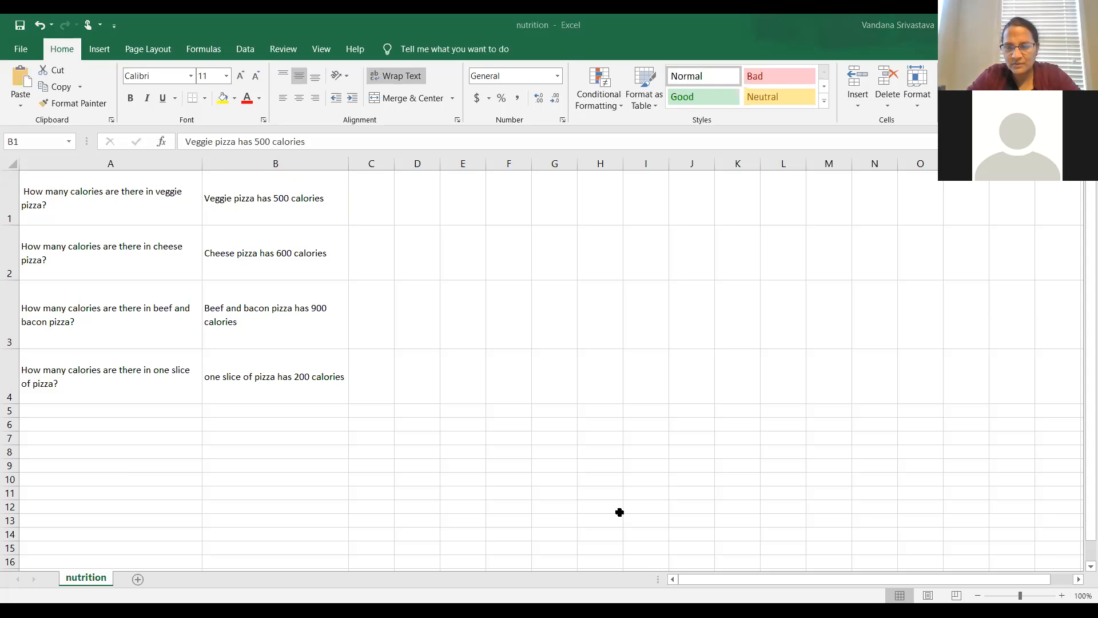
pyautogui.click(842, 512)
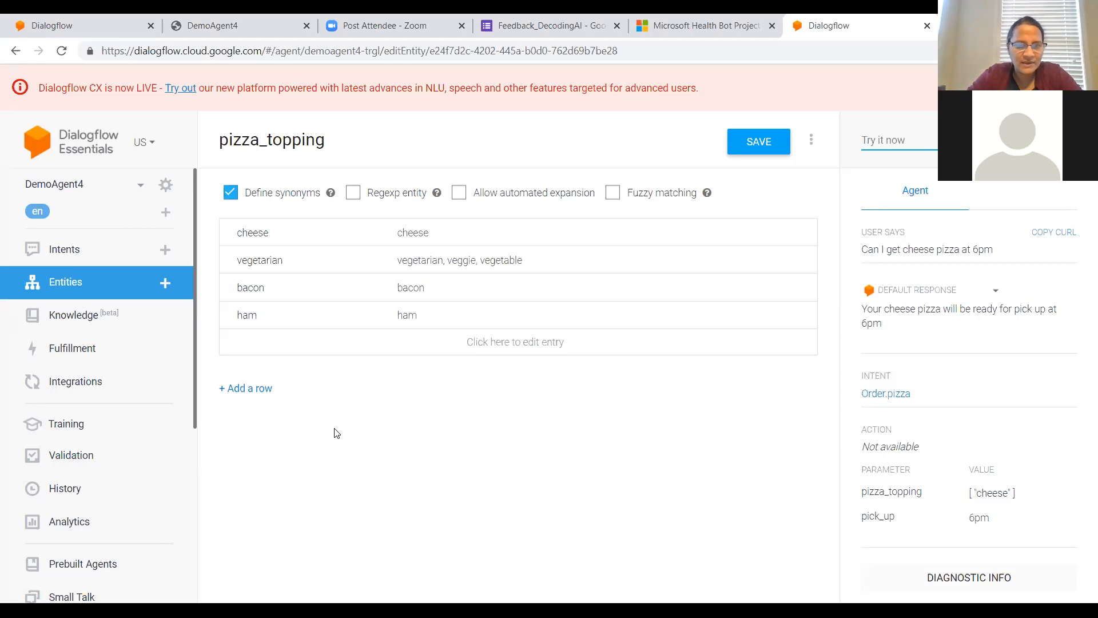
pyautogui.click(96, 321)
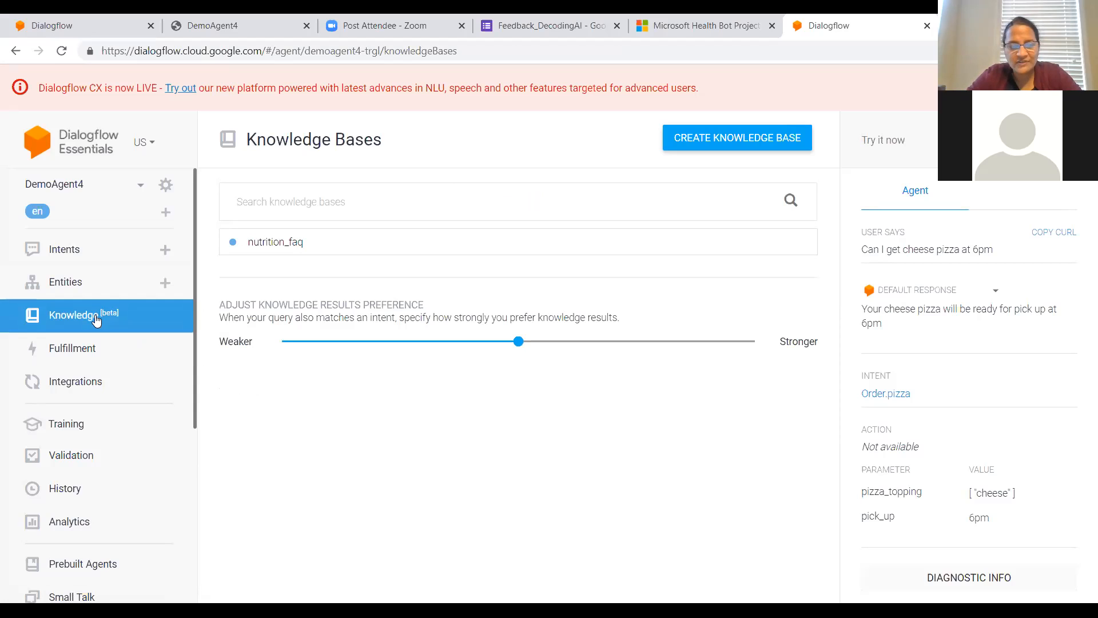
pyautogui.click(166, 187)
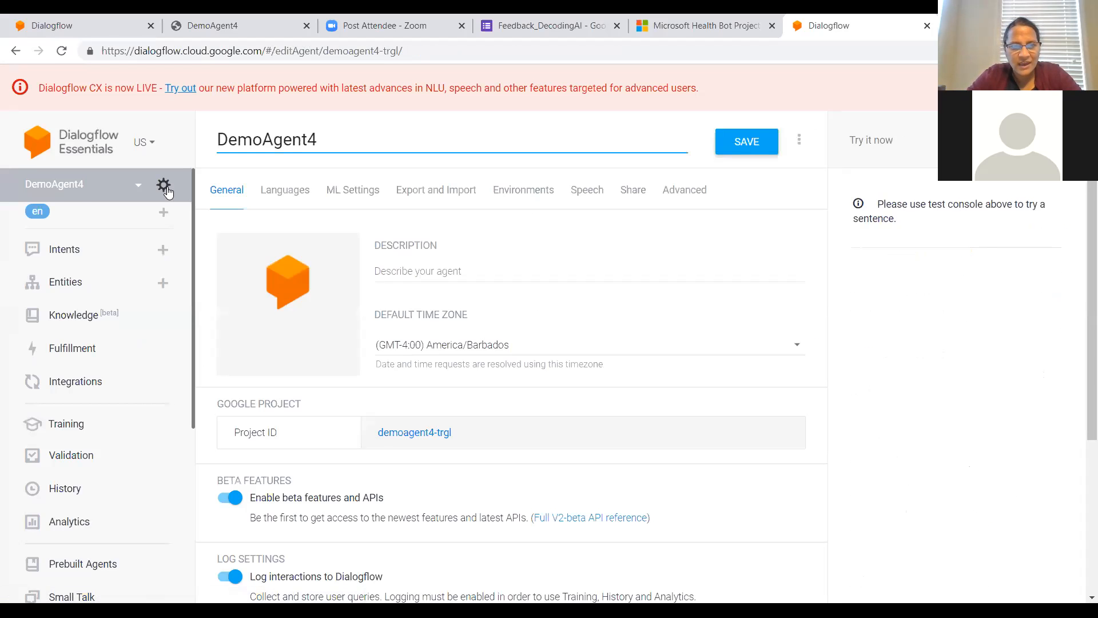
pyautogui.scroll(-2, 459, 505)
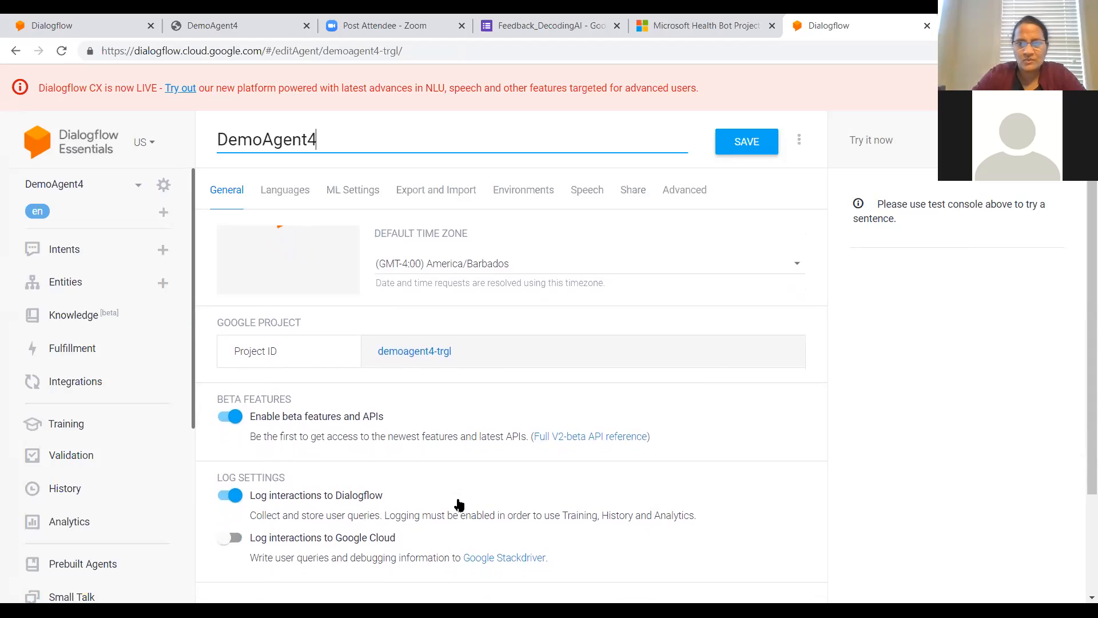
pyautogui.hotkey('alt', 'Tab')
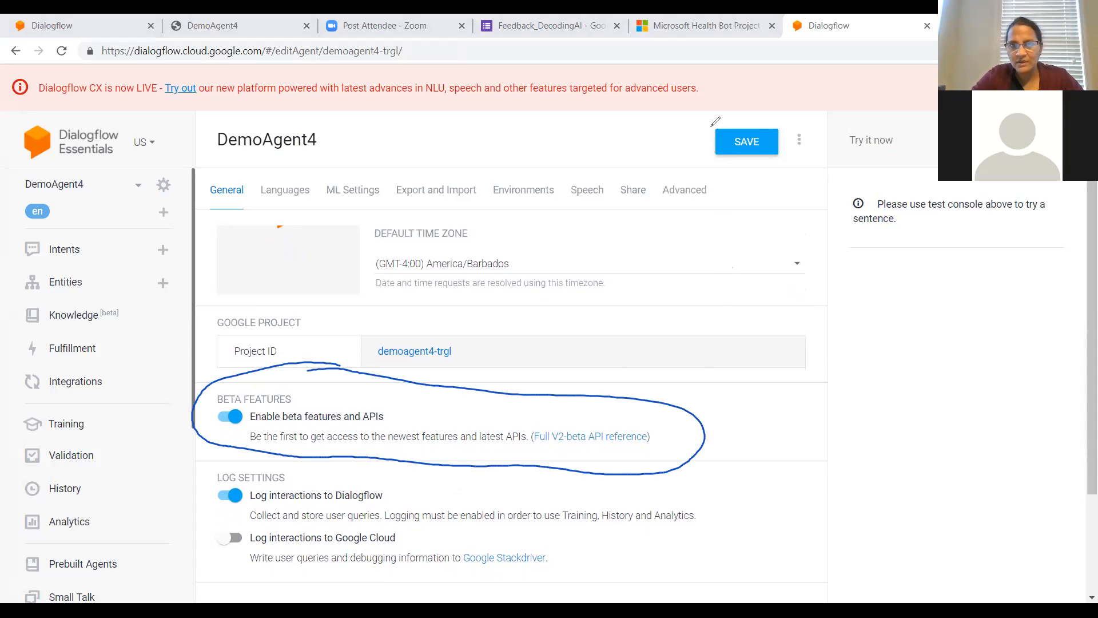
pyautogui.click(743, 117)
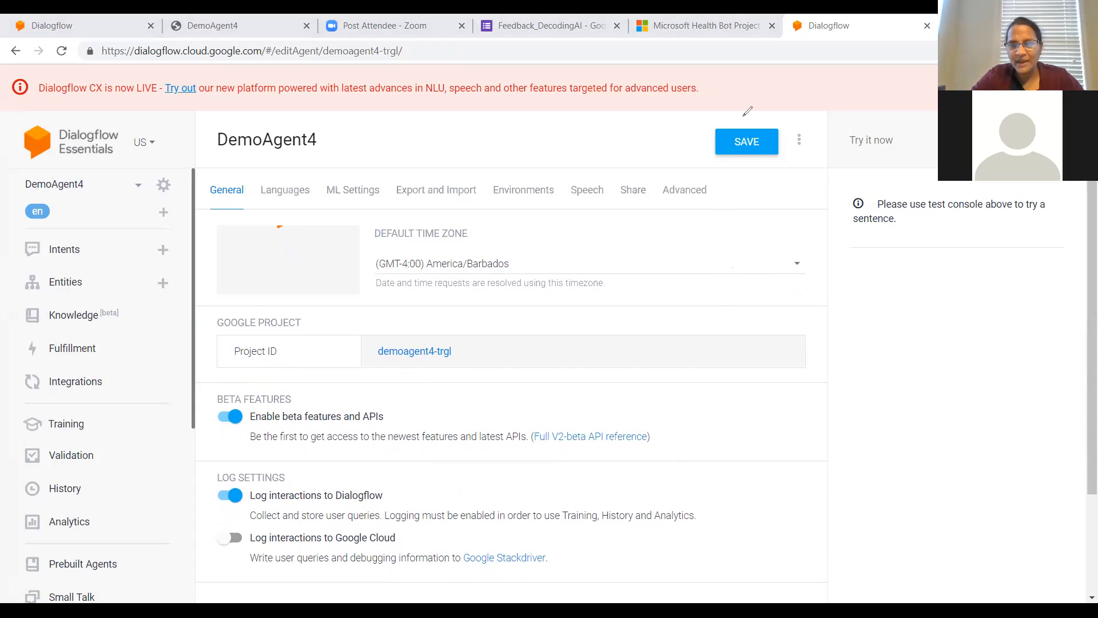
# Step: Create a knowledge base named testNutrition in DemoAgent4 and save it
pyautogui.click(79, 330)
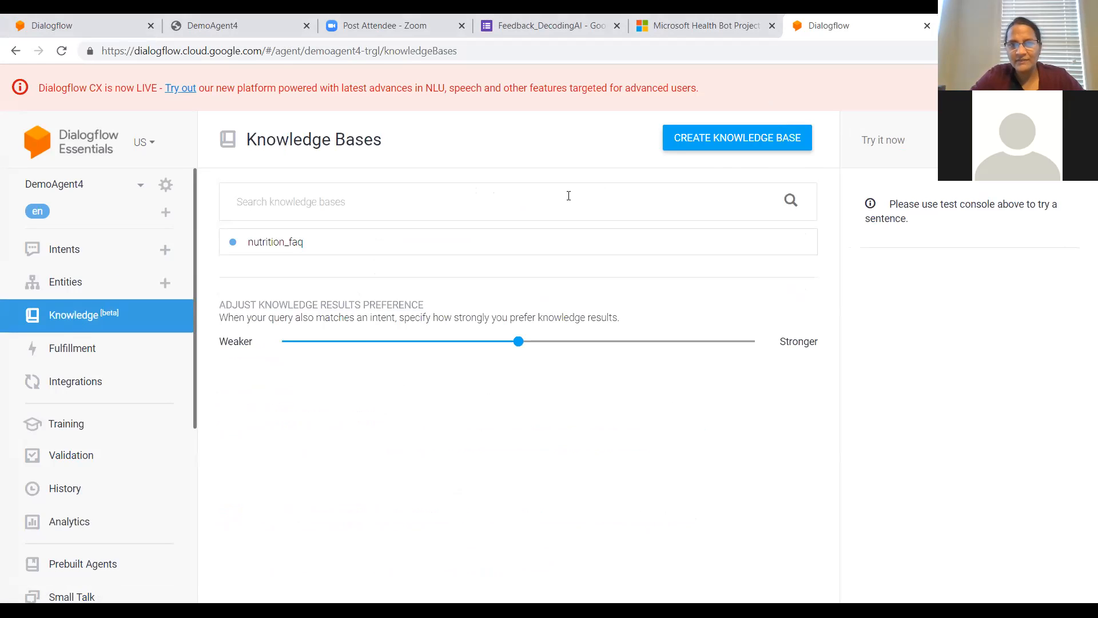
pyautogui.click(726, 140)
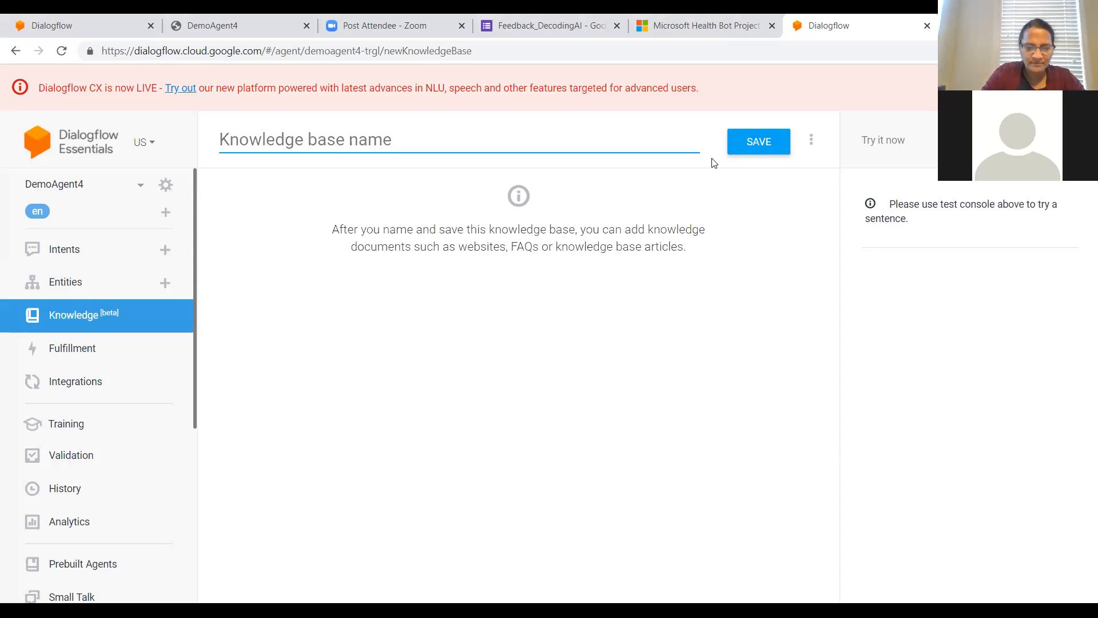
pyautogui.write('testN')
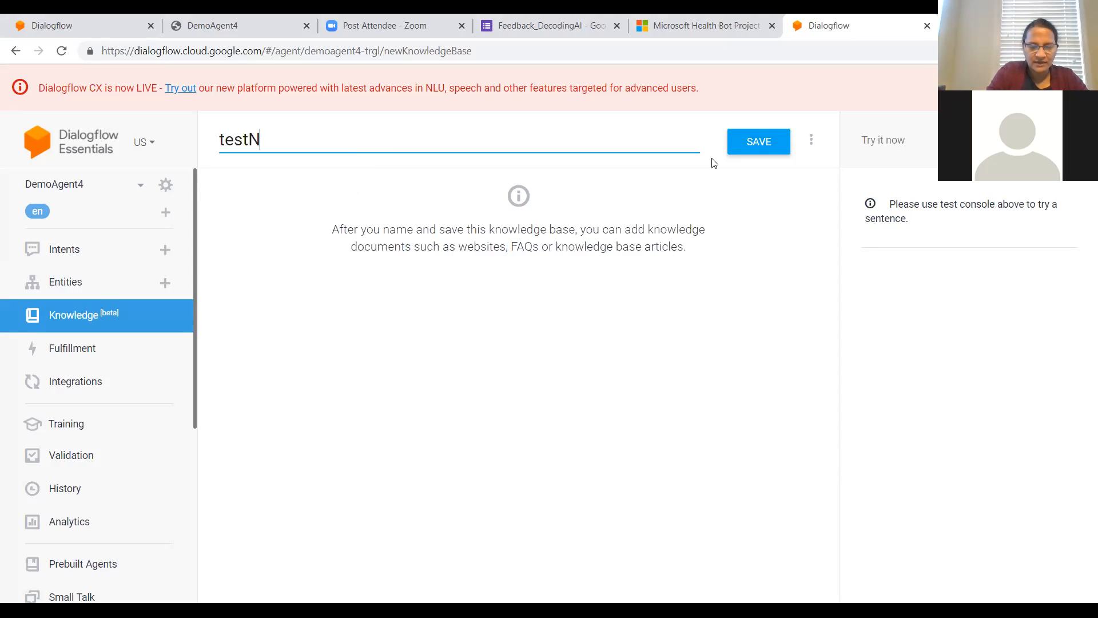
pyautogui.write('utrition')
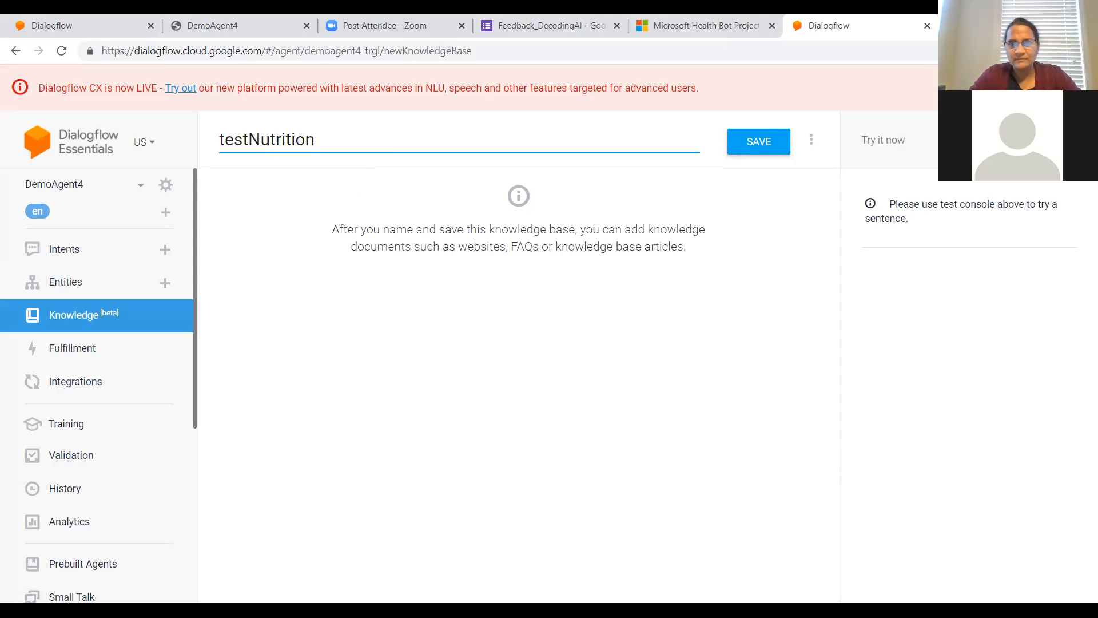
pyautogui.click(751, 147)
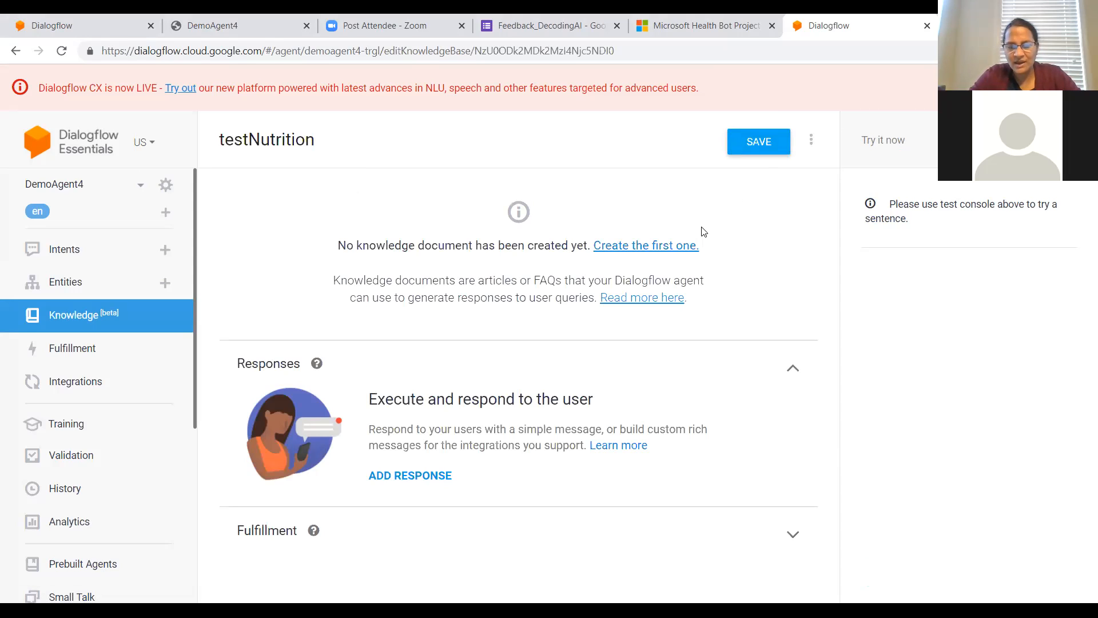
# Step: Start the first knowledge document, named NUTRITION_FAQ, with knowledge type FAQ and mime type text/csv
pyautogui.click(667, 246)
pyautogui.click(466, 167)
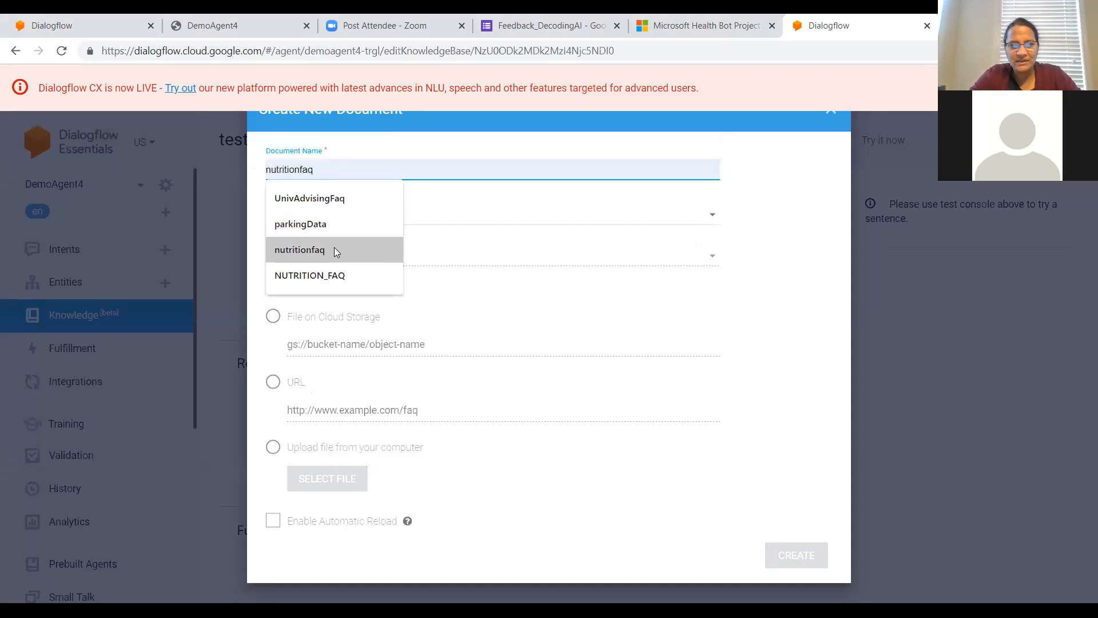
pyautogui.click(320, 275)
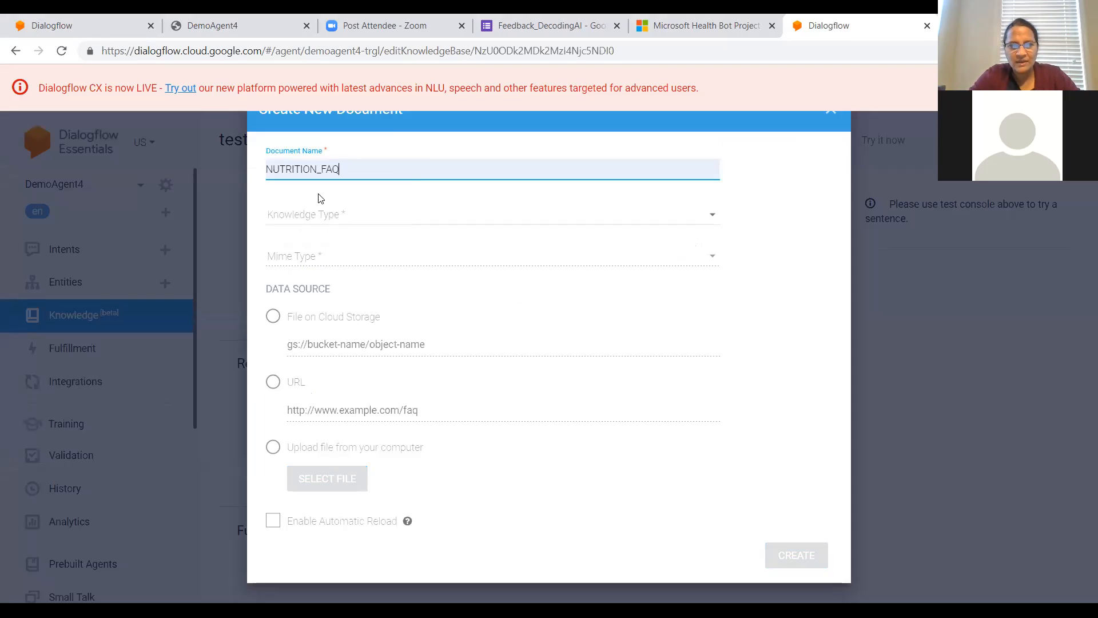
pyautogui.click(323, 218)
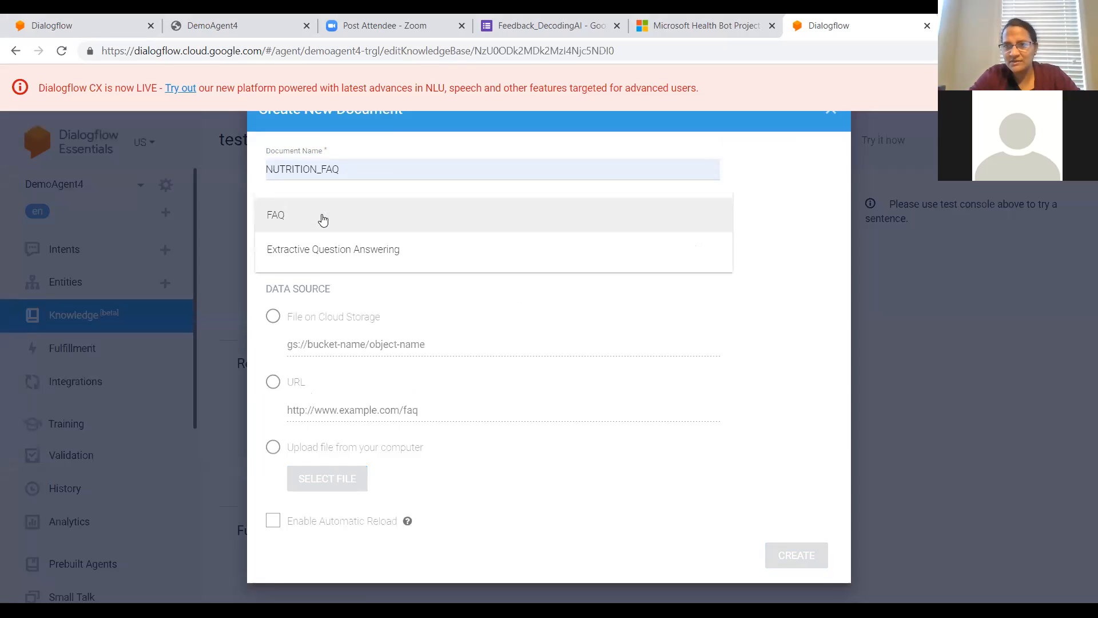
pyautogui.click(323, 220)
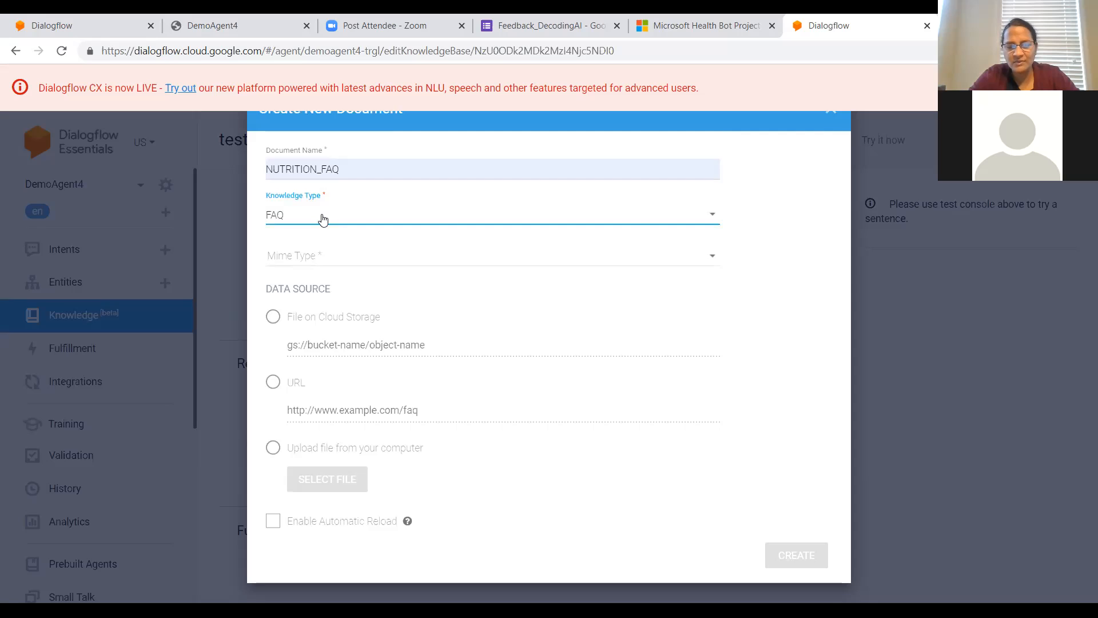
pyautogui.click(313, 260)
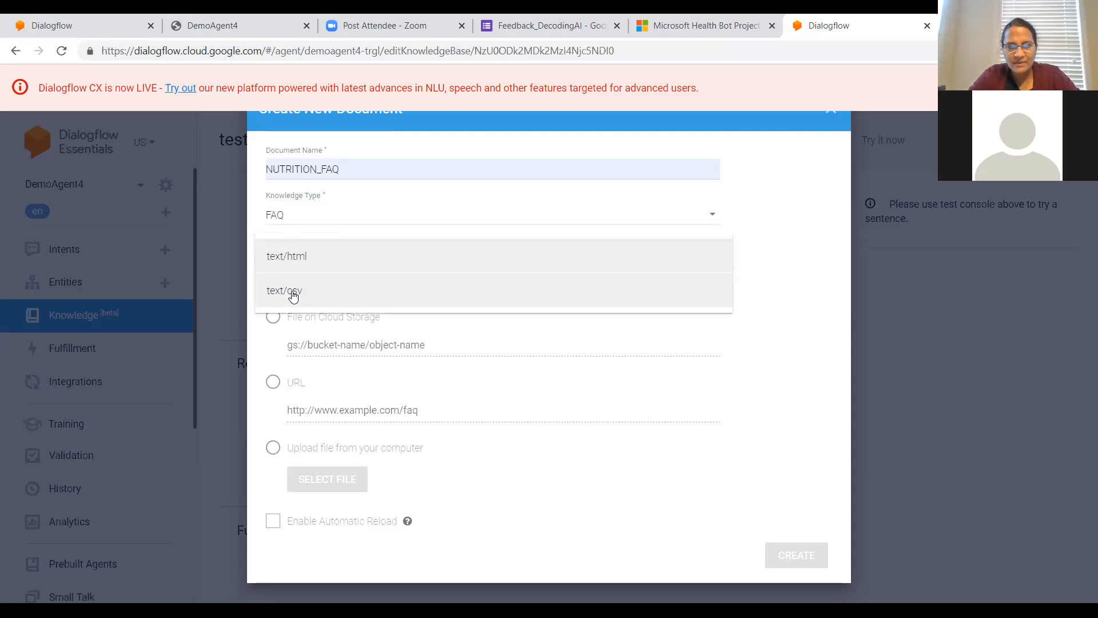
pyautogui.click(293, 293)
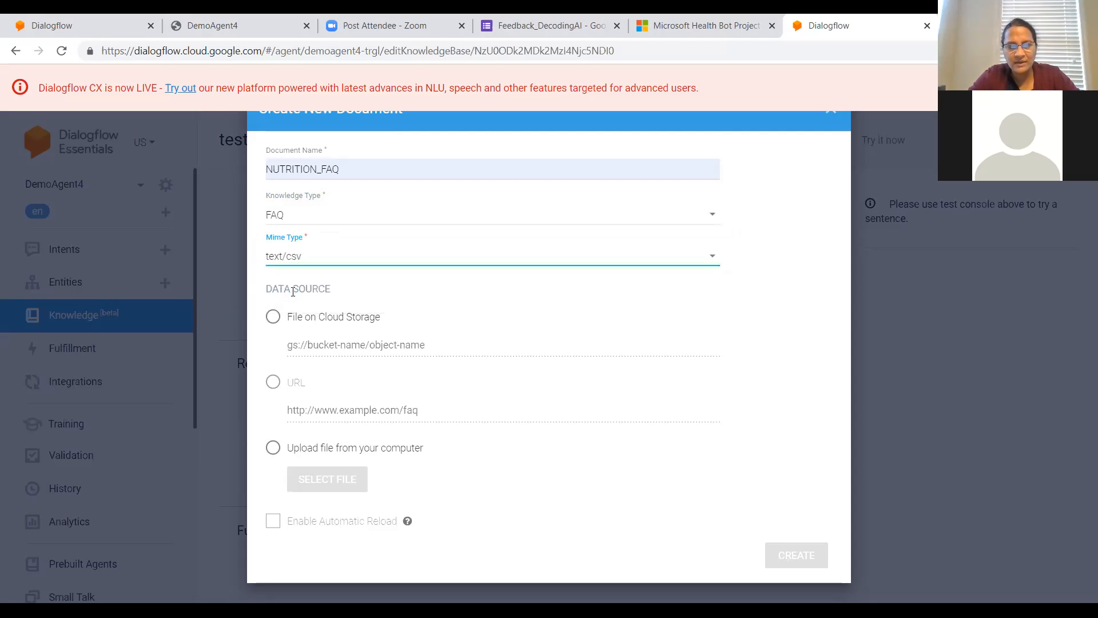
# Step: Try to create the document from the uploaded computer file nutrition.csv, and leave the document dialog
pyautogui.click(273, 448)
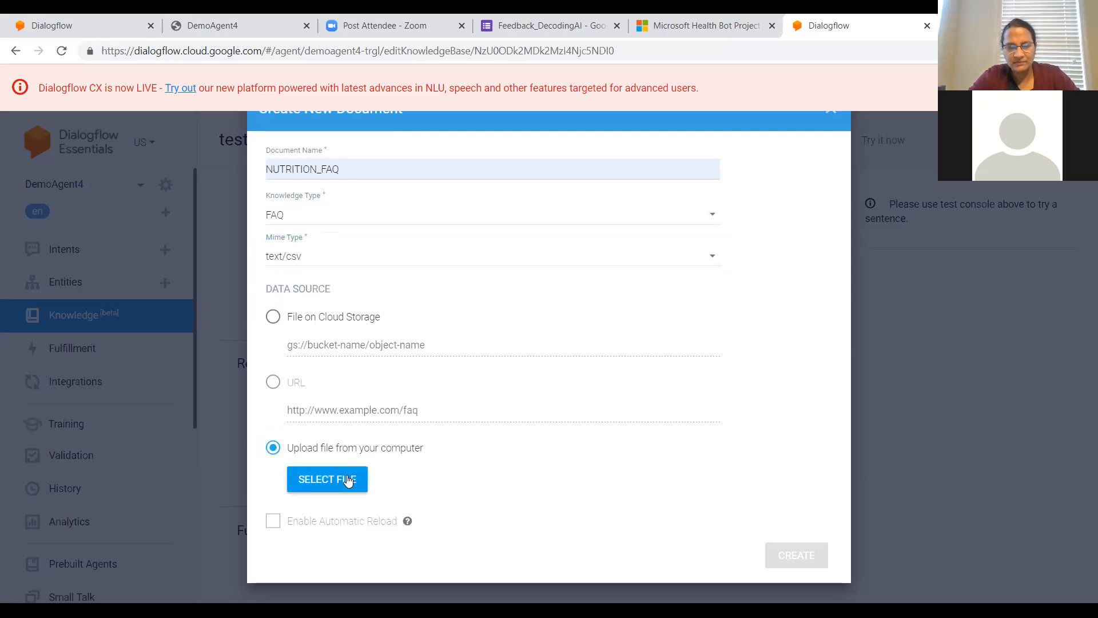
pyautogui.click(347, 479)
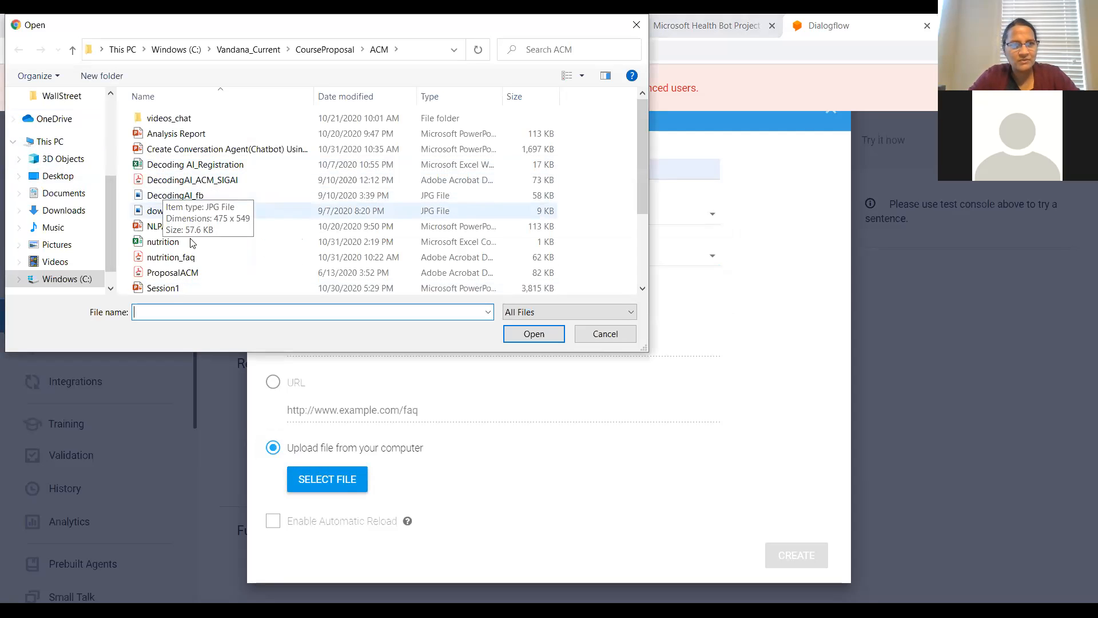
pyautogui.scroll(-3, 255, 258)
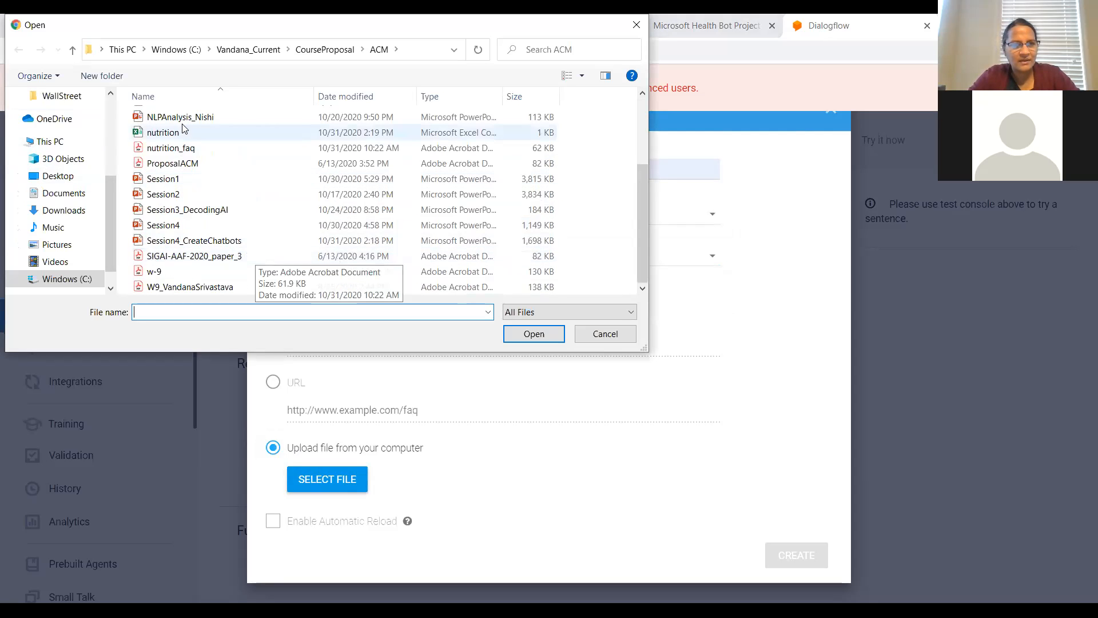
pyautogui.click(182, 138)
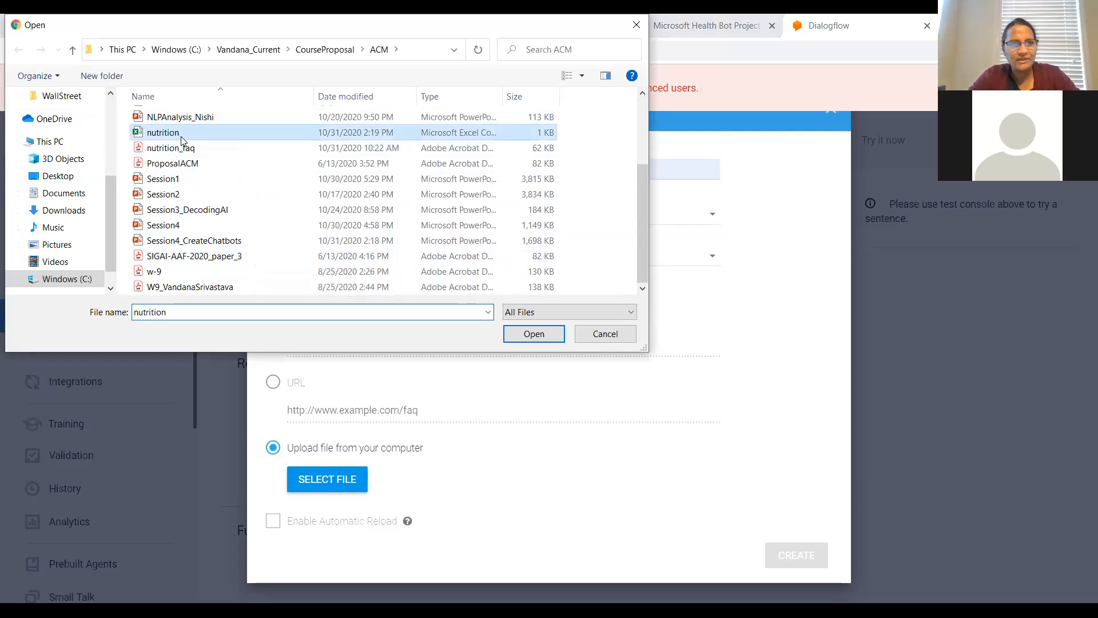
pyautogui.click(538, 335)
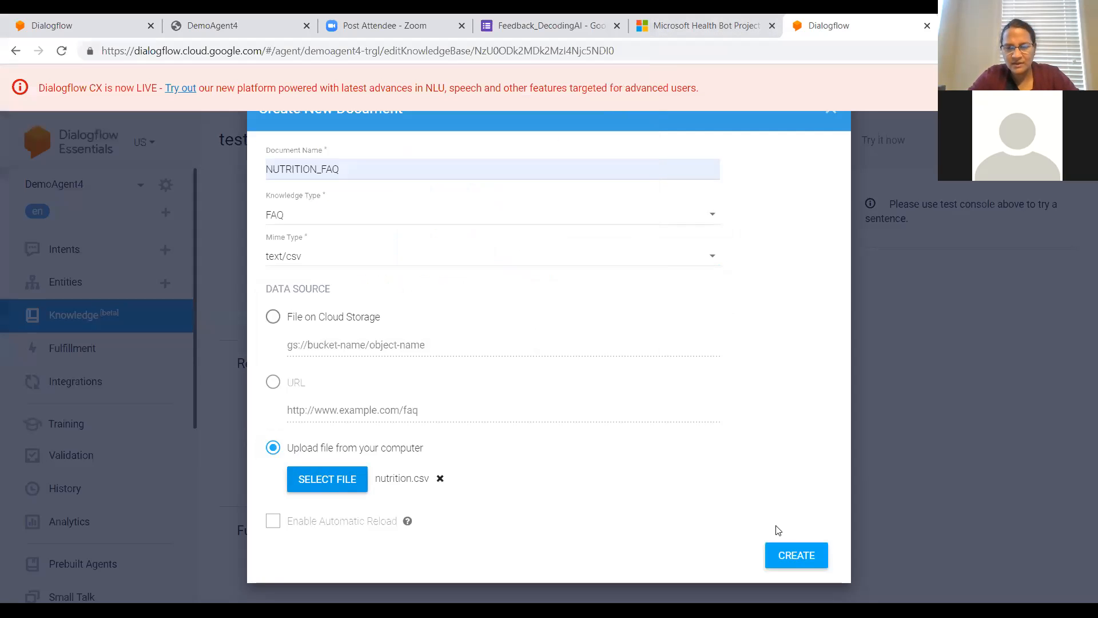
pyautogui.click(789, 552)
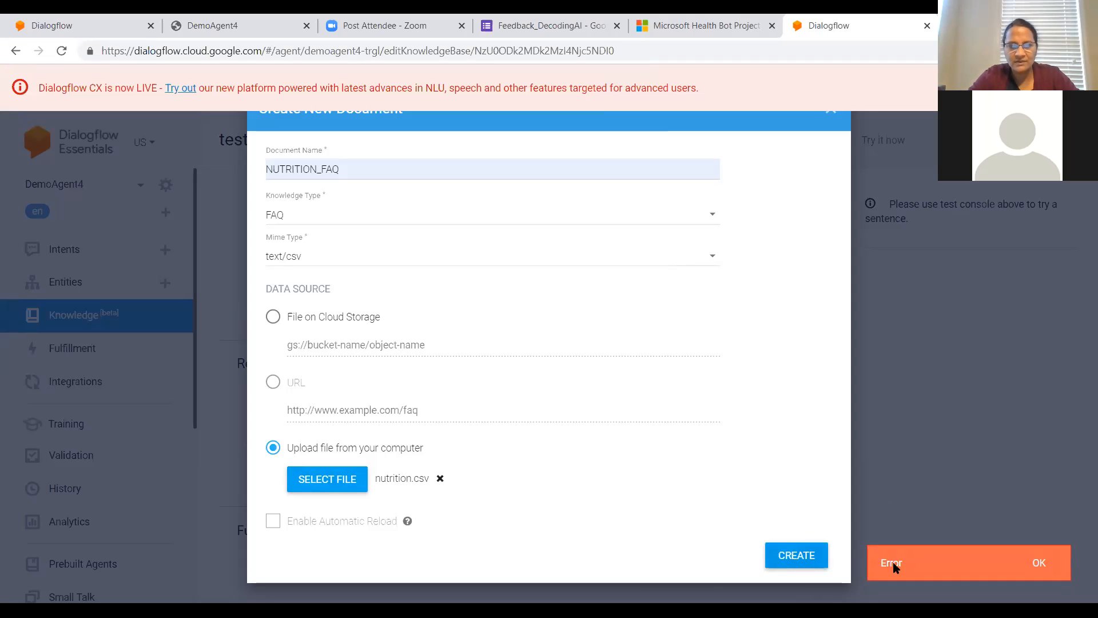
pyautogui.press('Return')
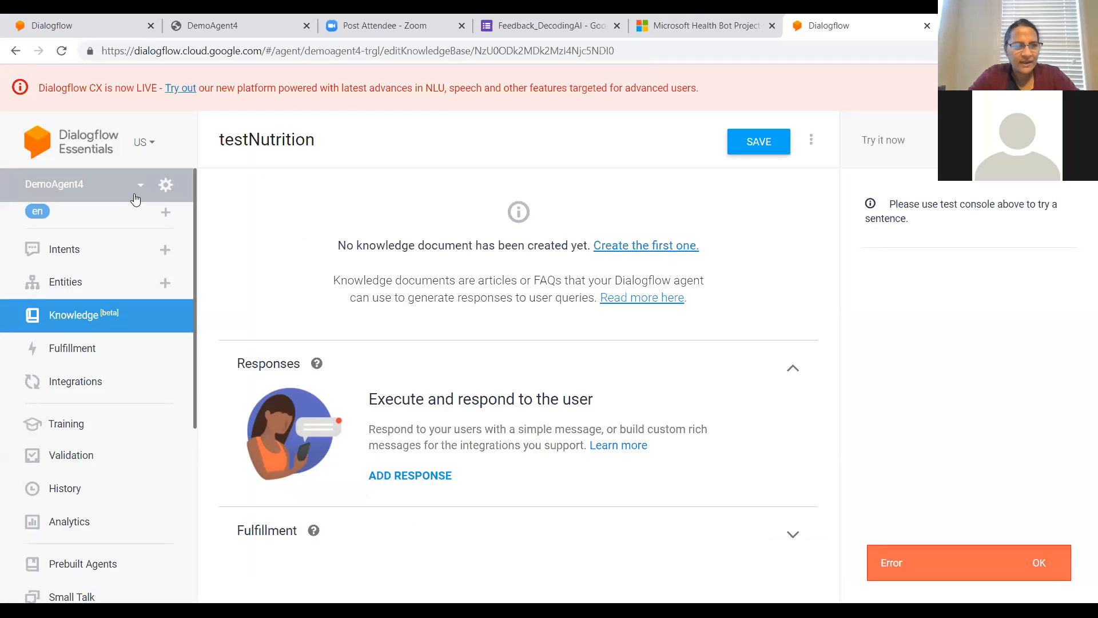
# Step: Open the existing nutrition_faq knowledge base and review the question and answer entries of its NUTRITION_FAQ document
pyautogui.click(72, 316)
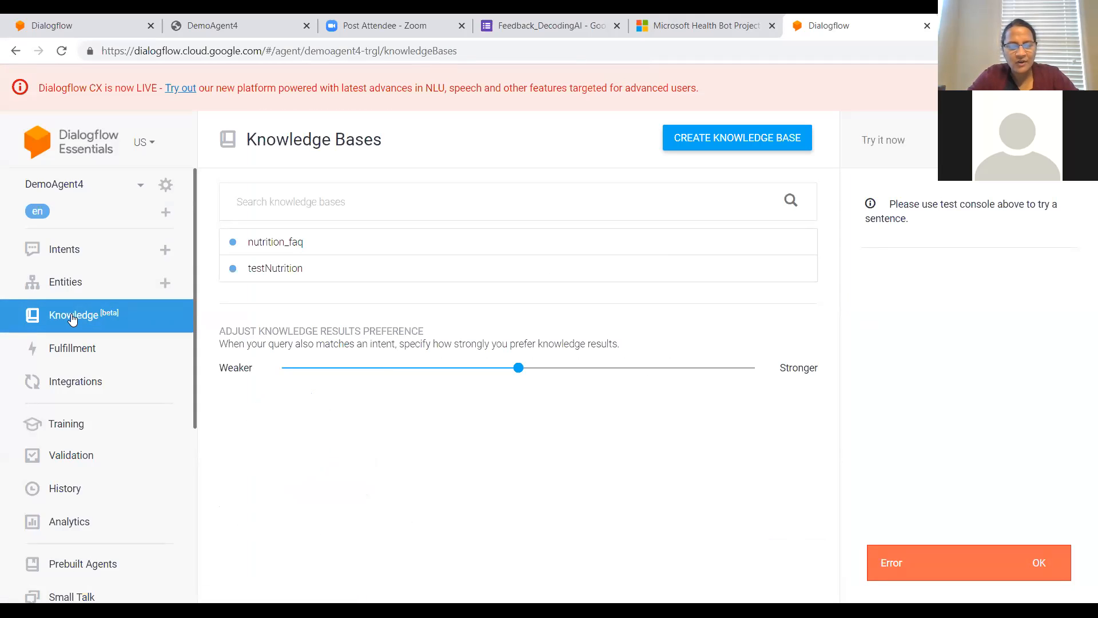
pyautogui.moveTo(625, 252)
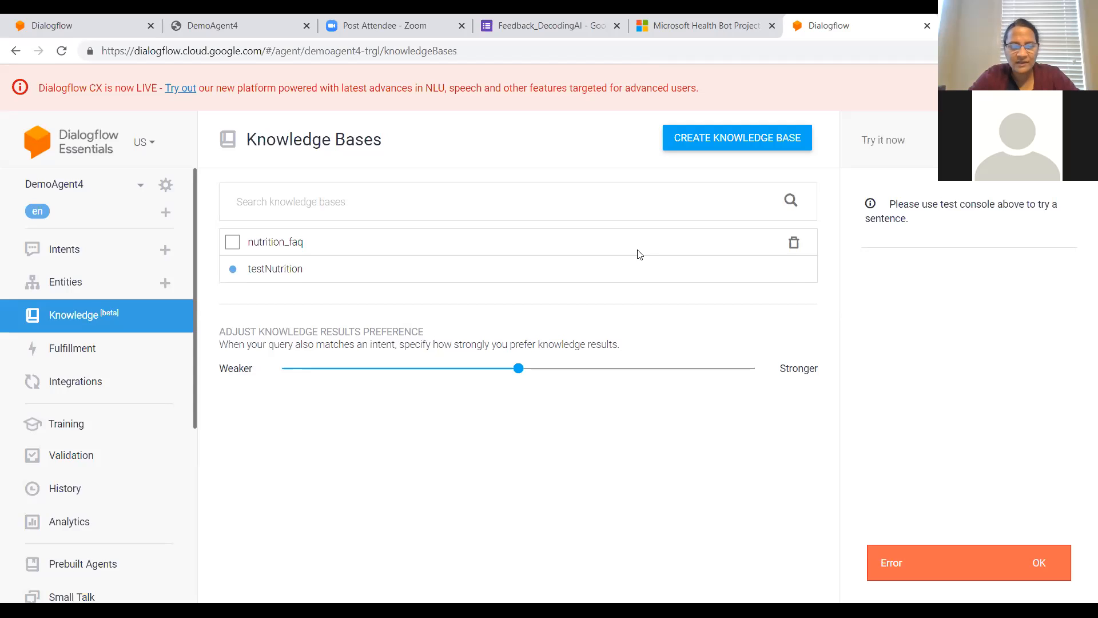
pyautogui.moveTo(400, 280)
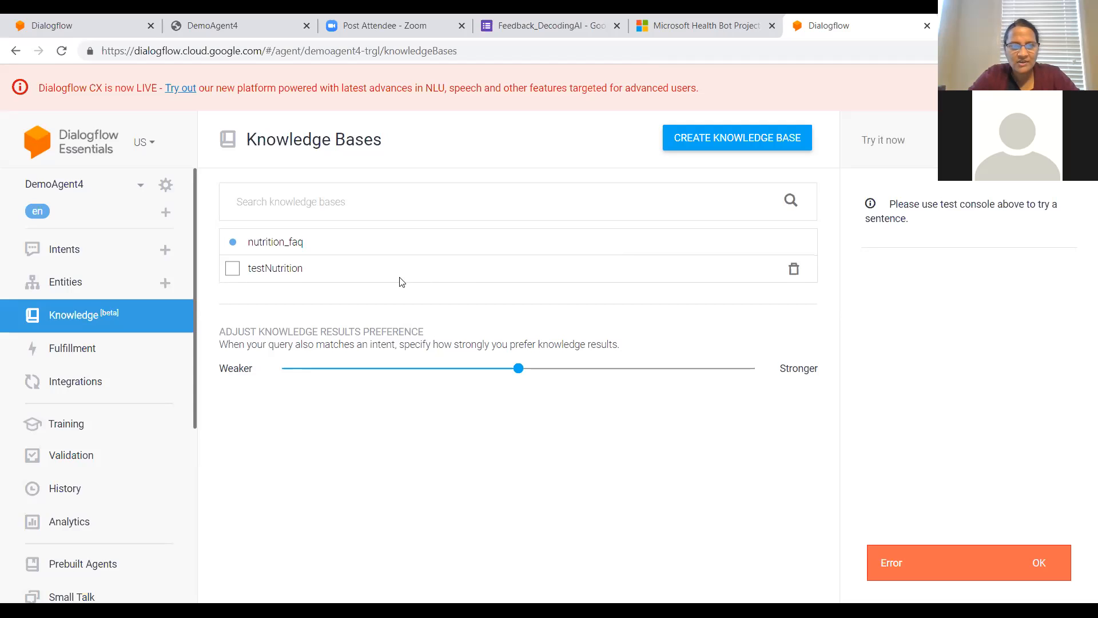
pyautogui.click(290, 245)
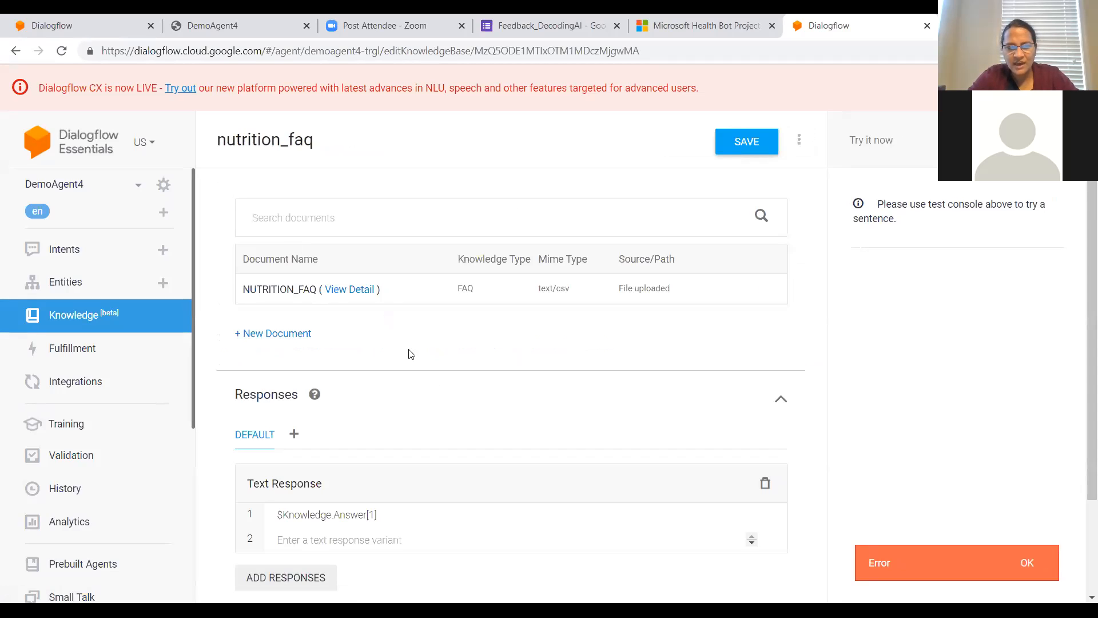
pyautogui.click(373, 290)
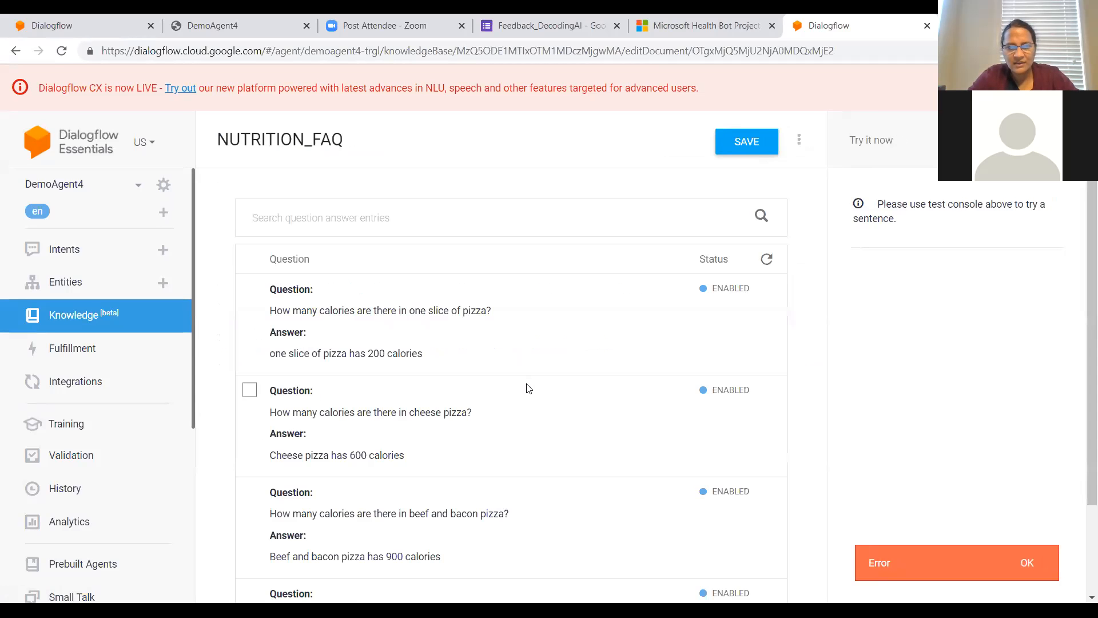
pyautogui.scroll(-2, 527, 389)
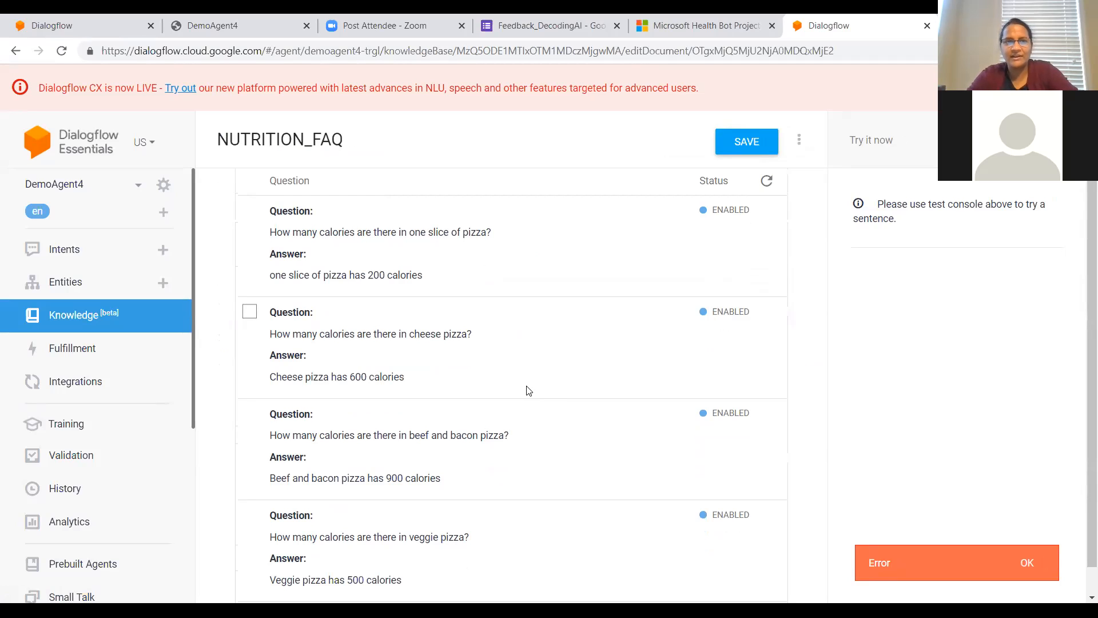
pyautogui.scroll(1, 493, 401)
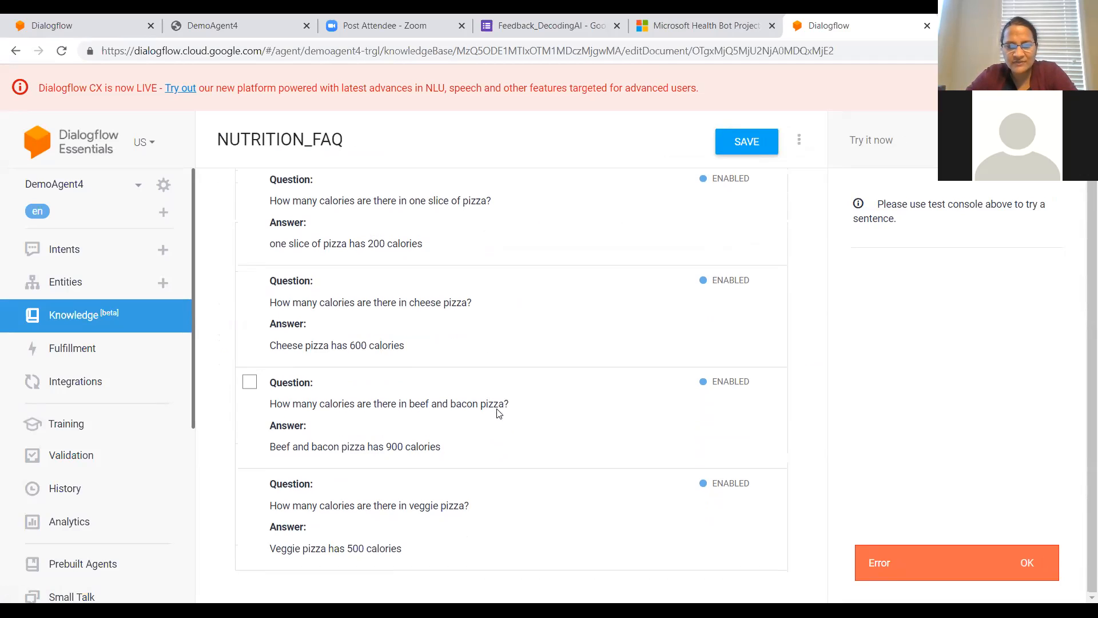
# Step: Save the NUTRITION_FAQ document and test the agent with the question "how many calories are there in cheese pizza"
pyautogui.click(761, 149)
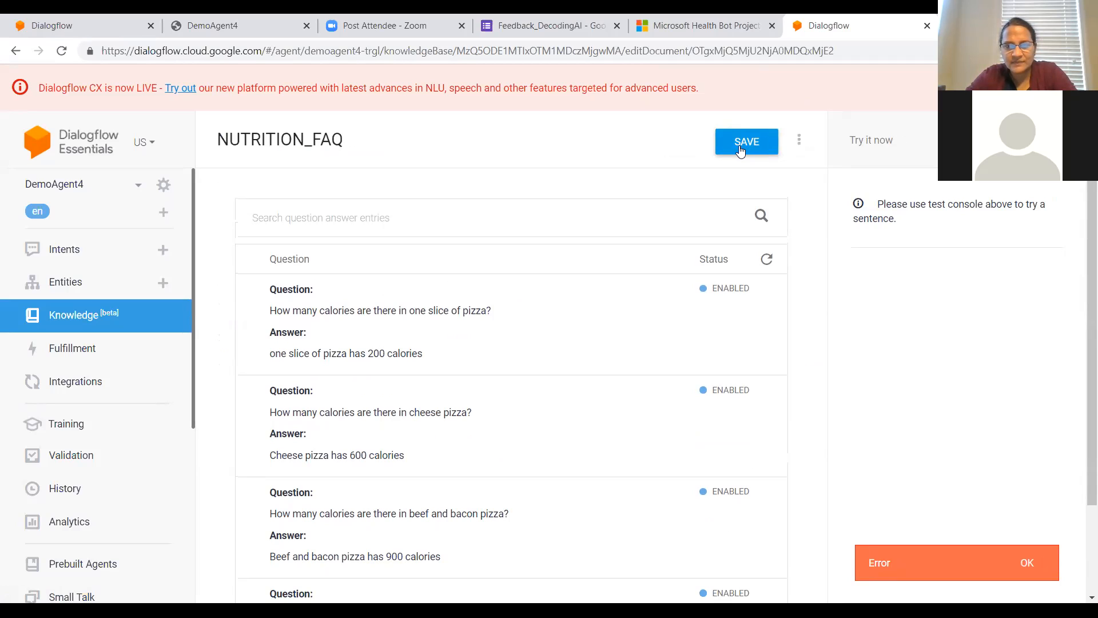
pyautogui.click(741, 150)
pyautogui.click(867, 138)
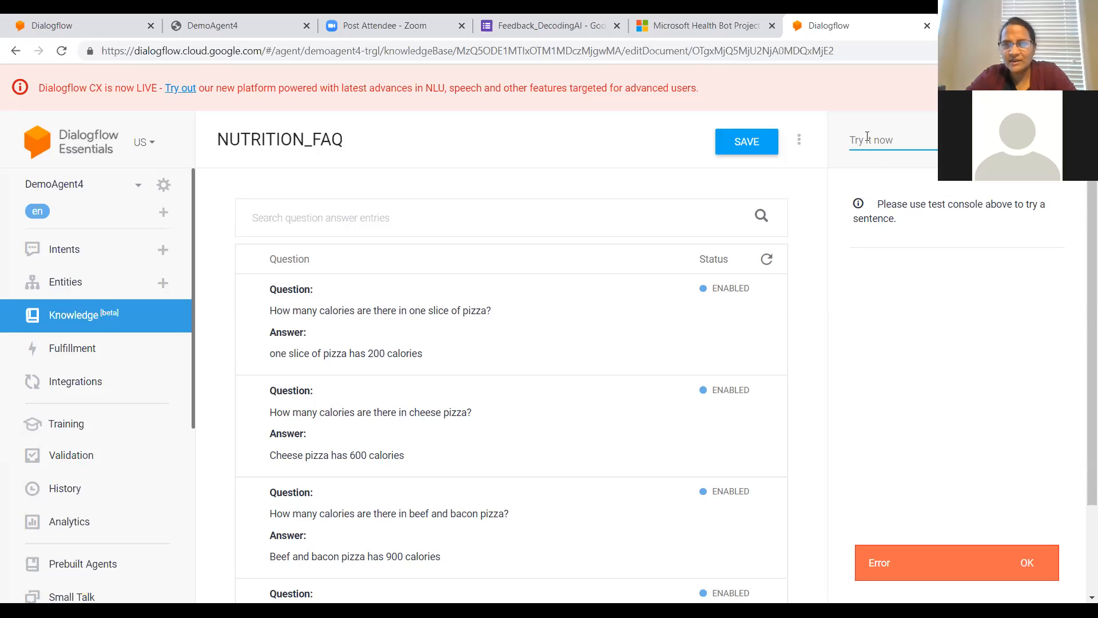
pyautogui.write('how many')
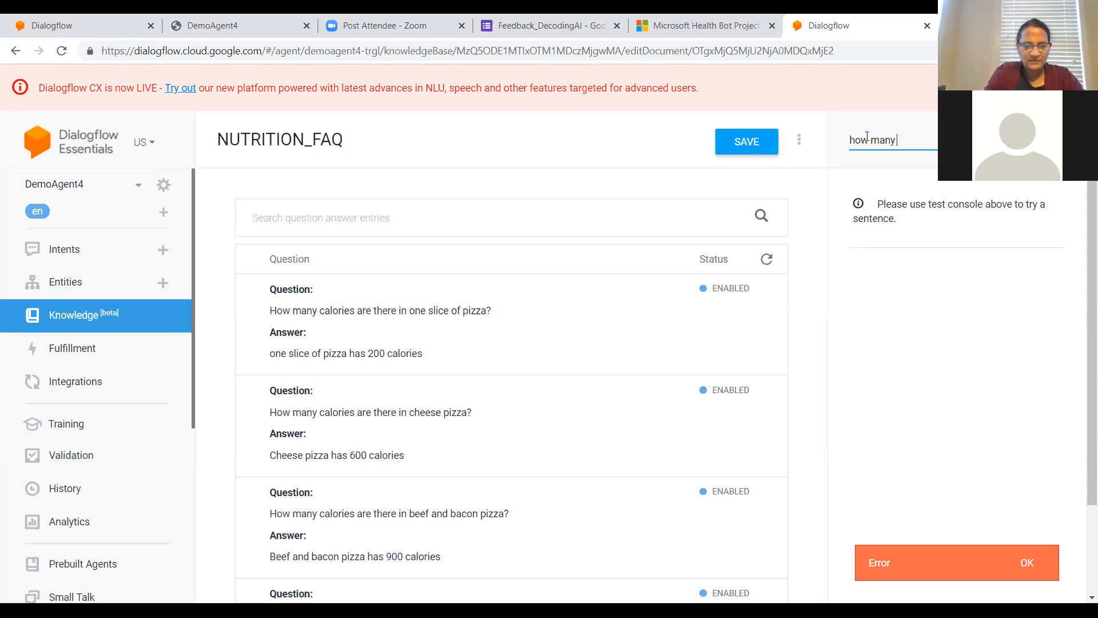
pyautogui.write(' callo')
pyautogui.press('BackSpace')
pyautogui.press('BackSpace')
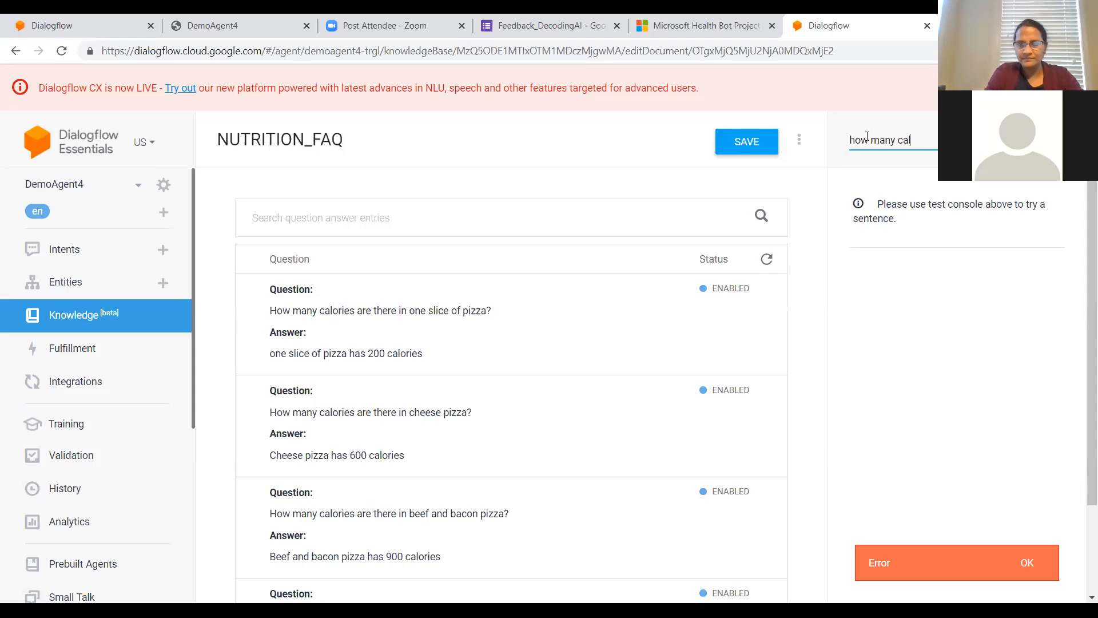
pyautogui.write('lories a')
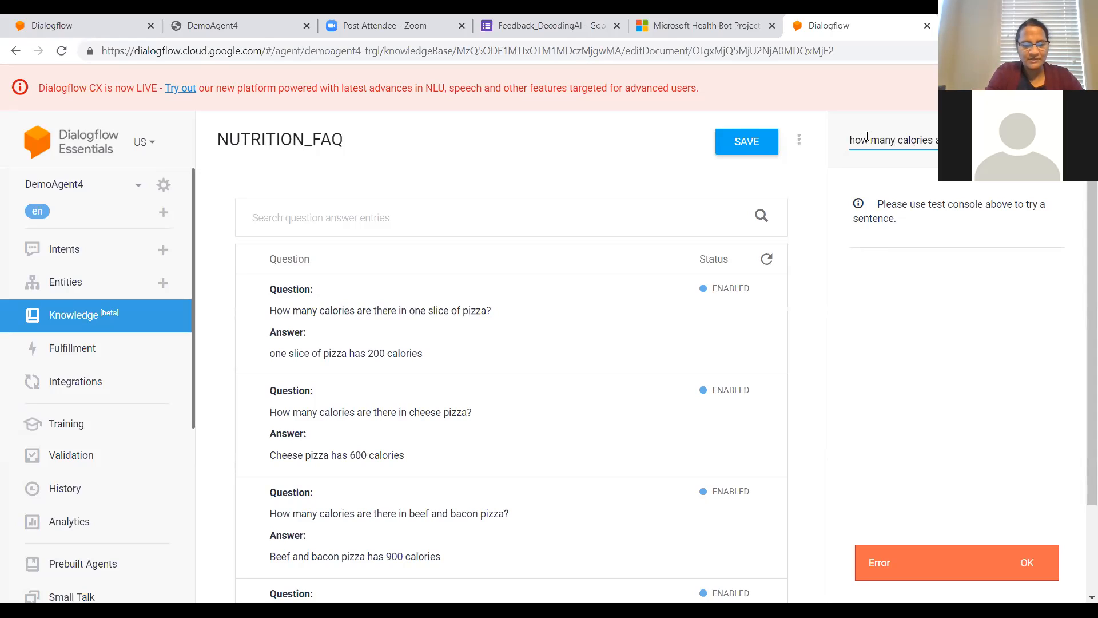
pyautogui.write('pizza')
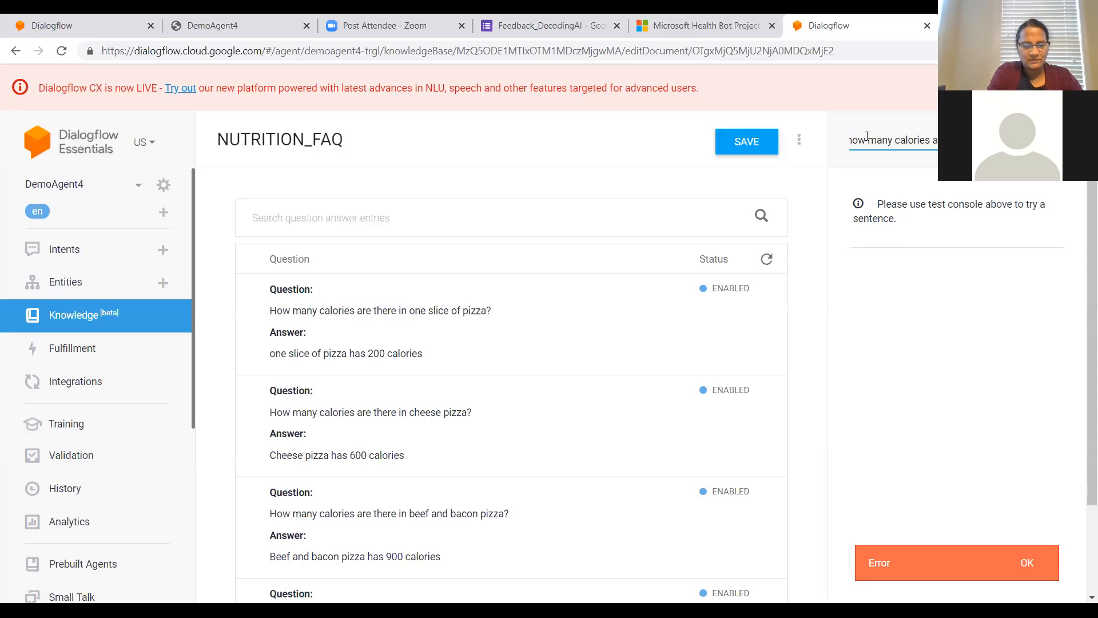
pyautogui.press('Return')
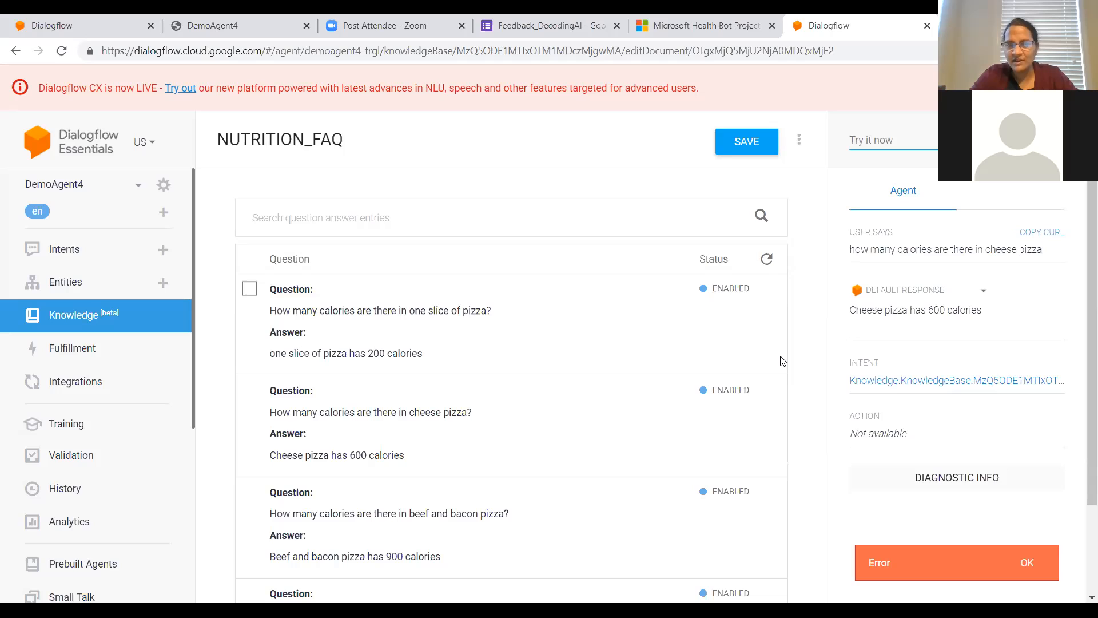
# Step: Look over the remaining NUTRITION_FAQ entries and switch to the presentation slide about using Knowledge Base to add FAQ
pyautogui.scroll(-2, 765, 355)
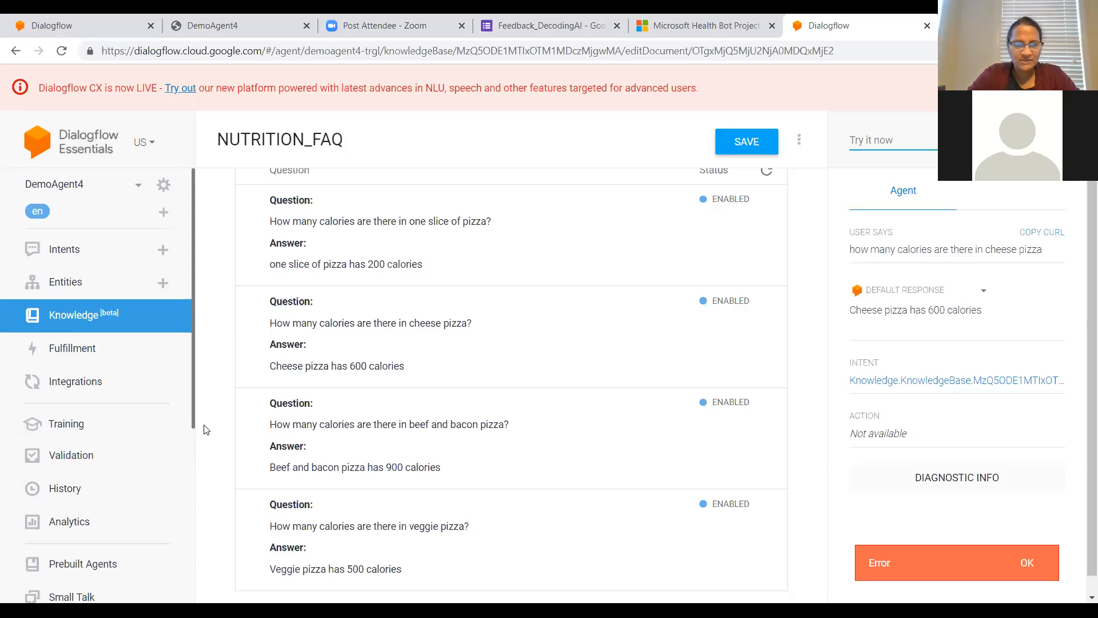
pyautogui.click(396, 493)
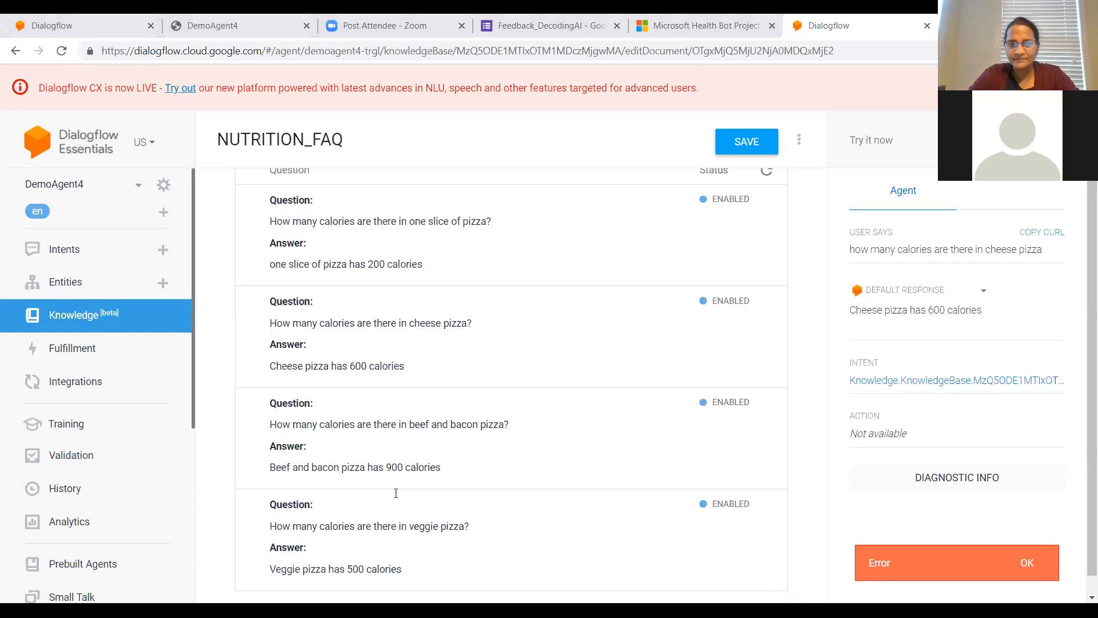
pyautogui.click(884, 571)
pyautogui.click(783, 404)
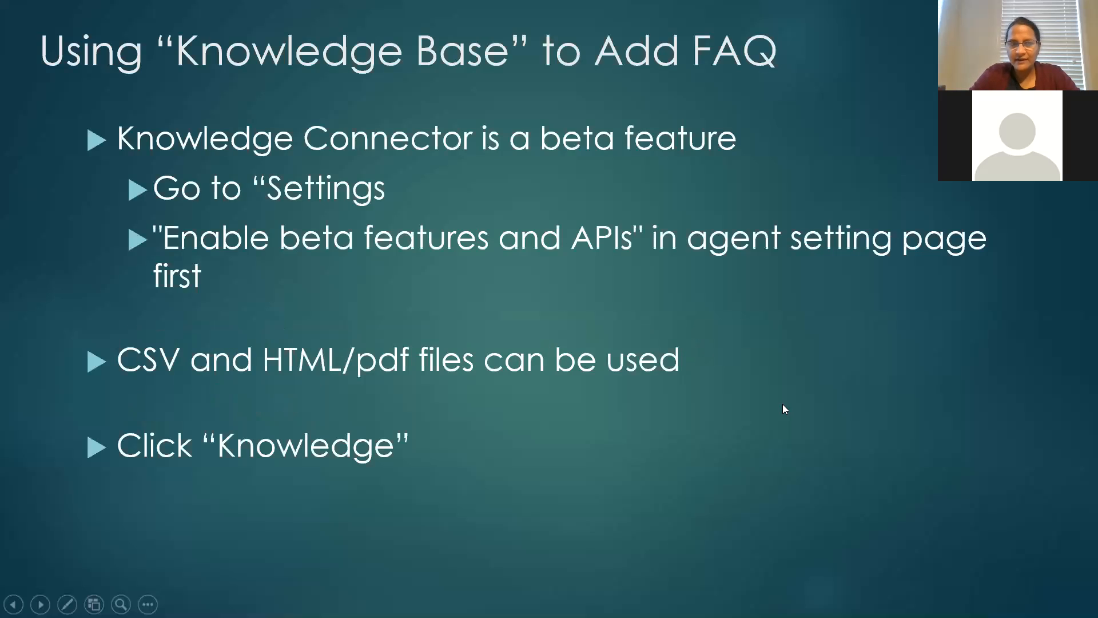
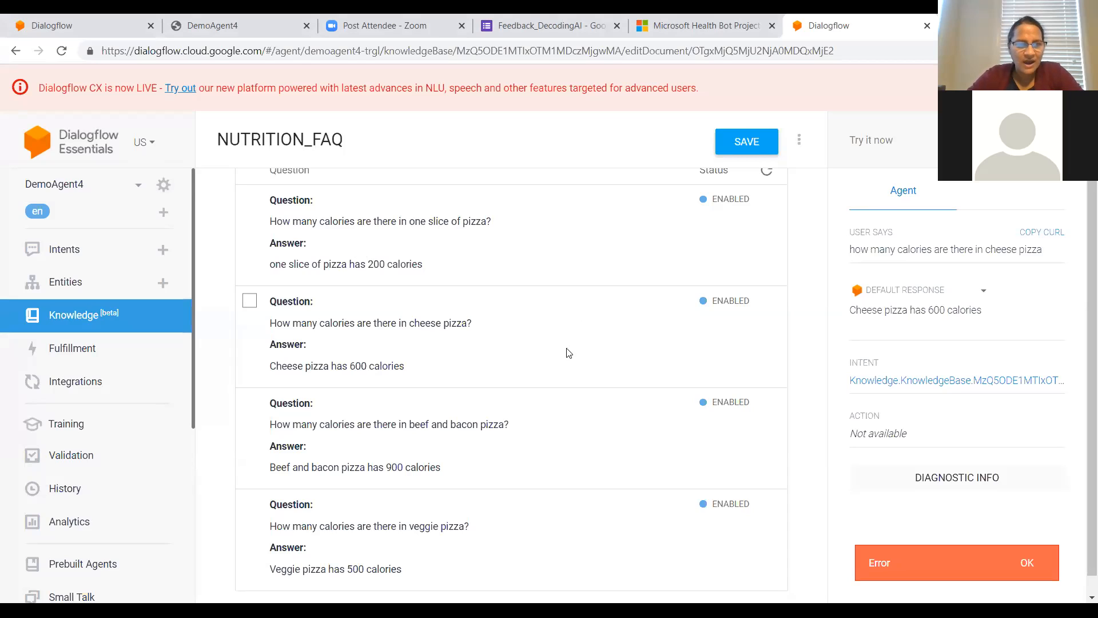
# Step: Open DemoAgent4's Google Assistant integration and launch its test in the Actions Console simulator
pyautogui.click(91, 391)
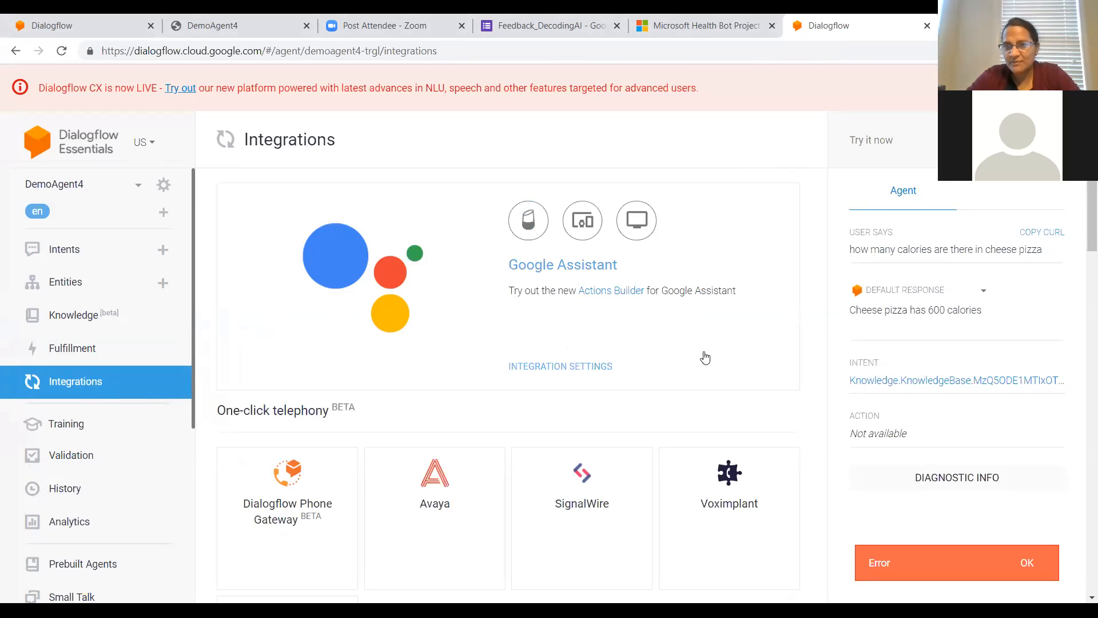
pyautogui.click(607, 271)
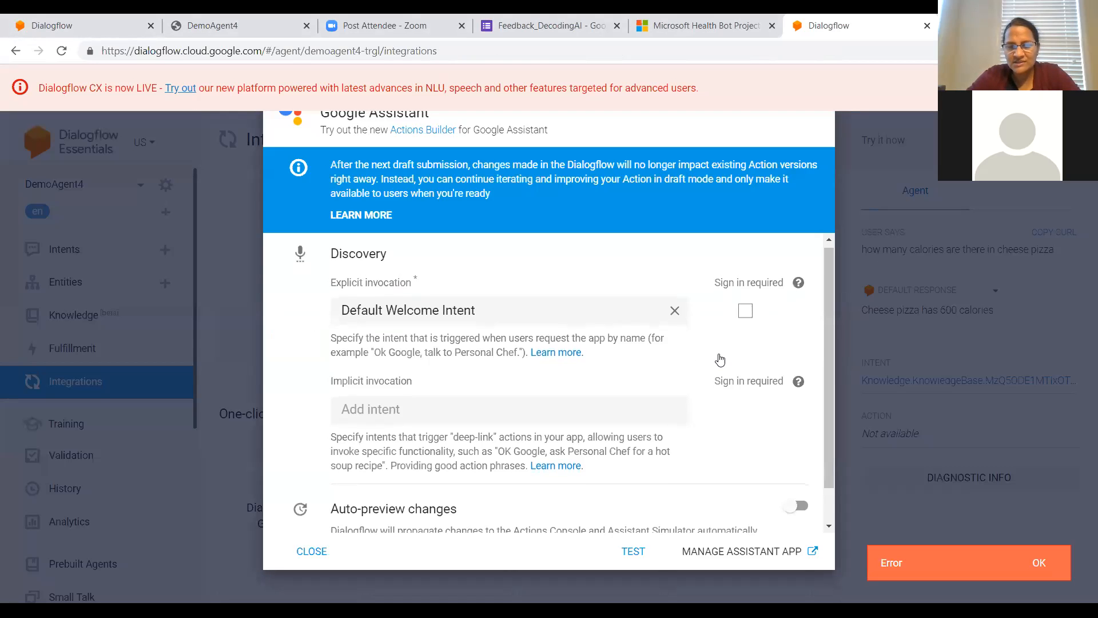
pyautogui.scroll(-1, 720, 360)
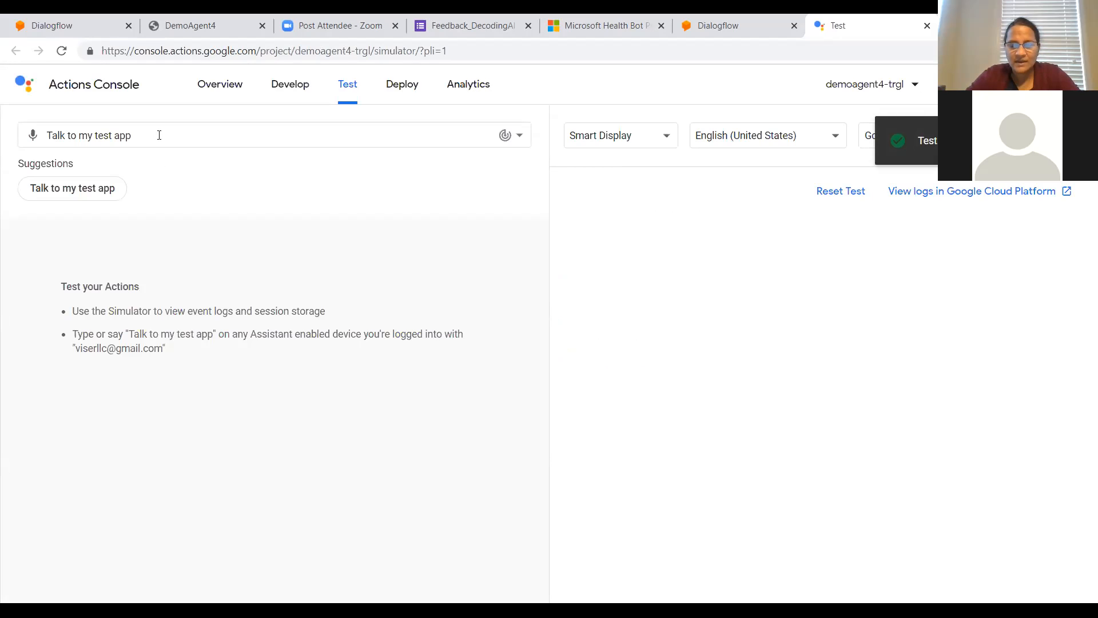
# Step: Try to query the simulator with "Can i order cheese pizza" in place of the suggested invocation phrase
pyautogui.click(159, 135)
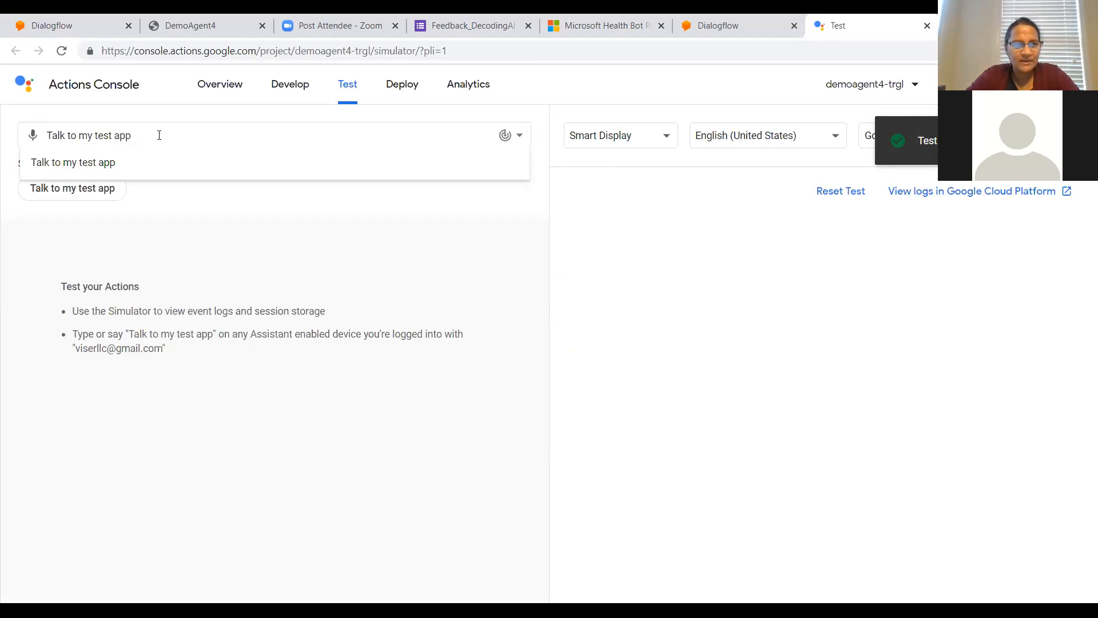
pyautogui.press('BackSpace')
pyautogui.press('BackSpace')
pyautogui.press('BackSpace')
pyautogui.press('BackSpace')
pyautogui.press('BackSpace')
pyautogui.press('BackSpace')
pyautogui.press('BackSpace')
pyautogui.press('BackSpace')
pyautogui.press('BackSpace')
pyautogui.press('BackSpace')
pyautogui.press('BackSpace')
pyautogui.press('BackSpace')
pyautogui.press('BackSpace')
pyautogui.press('BackSpace')
pyautogui.press('BackSpace')
pyautogui.press('BackSpace')
pyautogui.press('BackSpace')
pyautogui.press('BackSpace')
pyautogui.press('BackSpace')
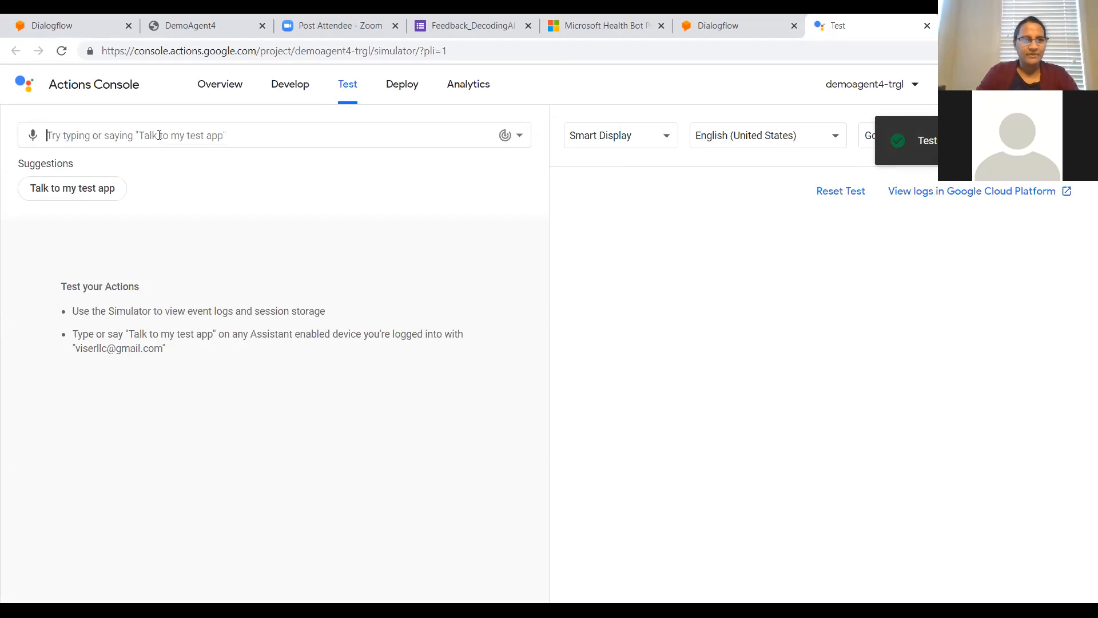
pyautogui.write('pu')
pyautogui.press('BackSpace')
pyautogui.press('BackSpace')
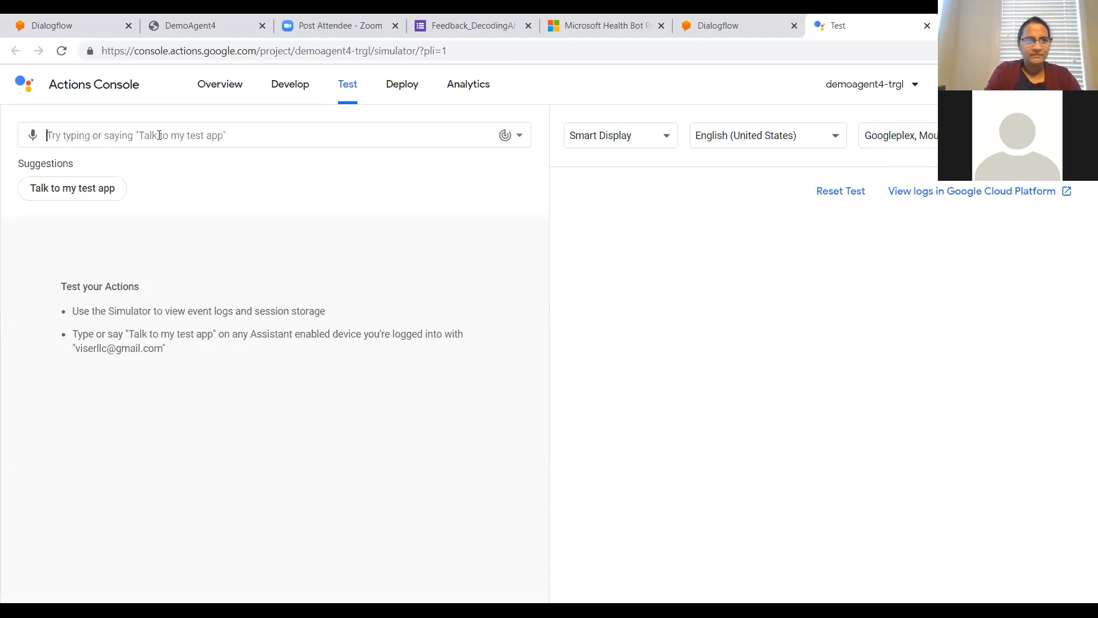
pyautogui.write('Can i order cheese pizza')
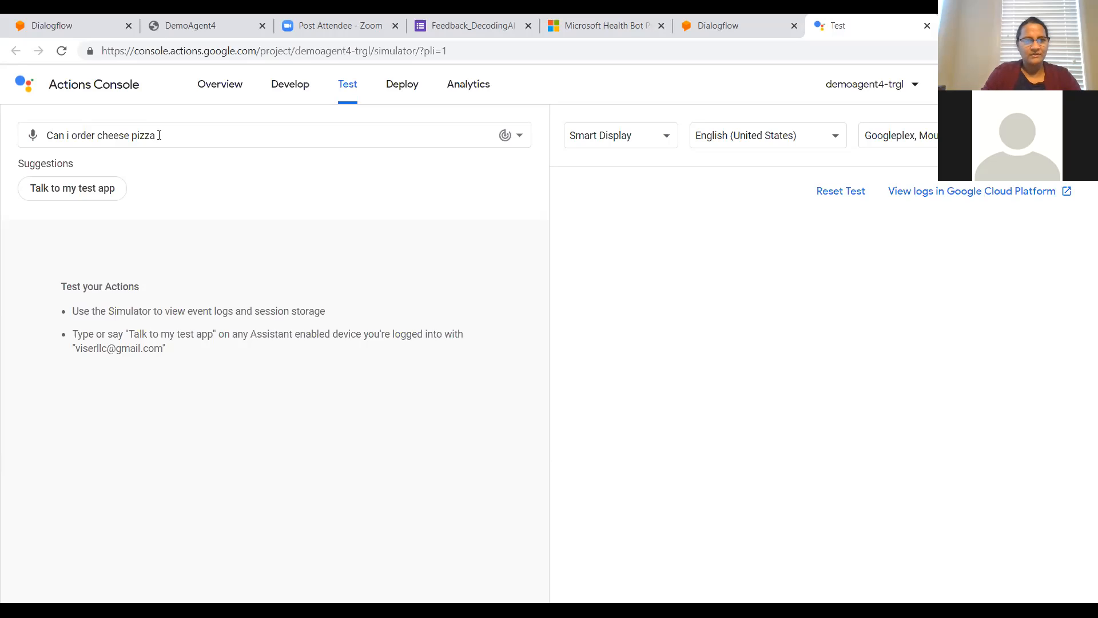
pyautogui.press('Return')
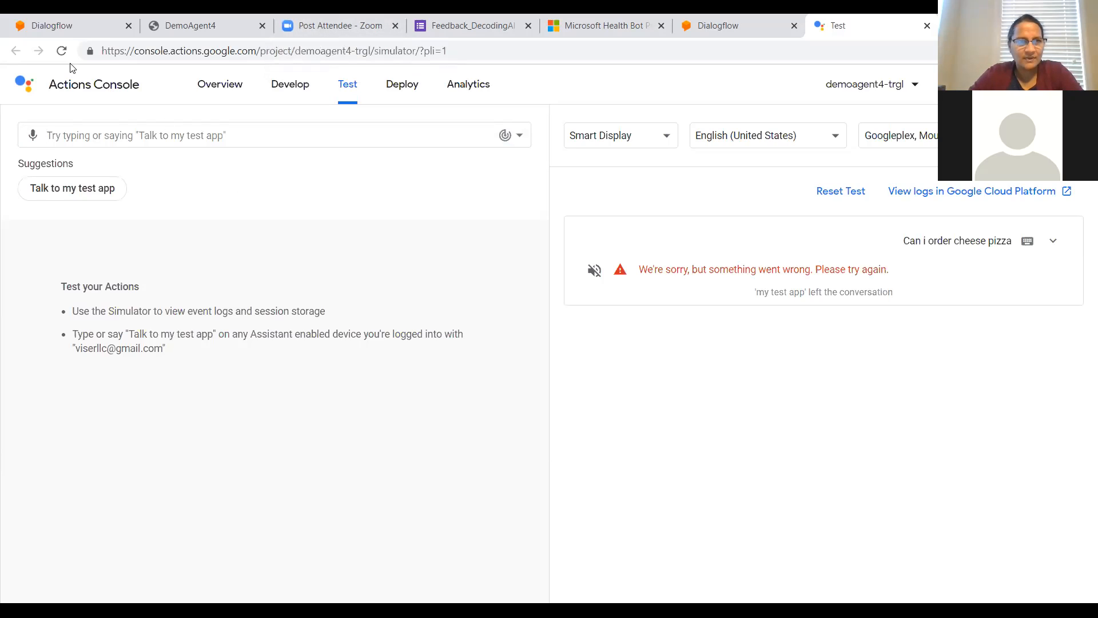
# Step: Reload the simulator page and try sending "pizza please" without invoking the test app
pyautogui.click(61, 50)
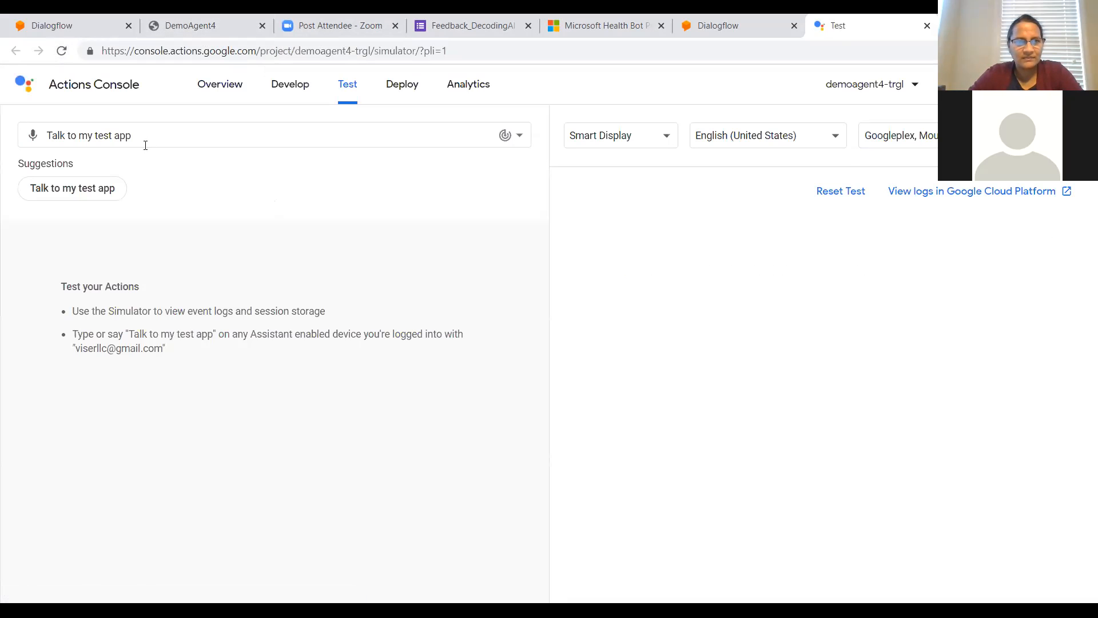
pyautogui.click(148, 137)
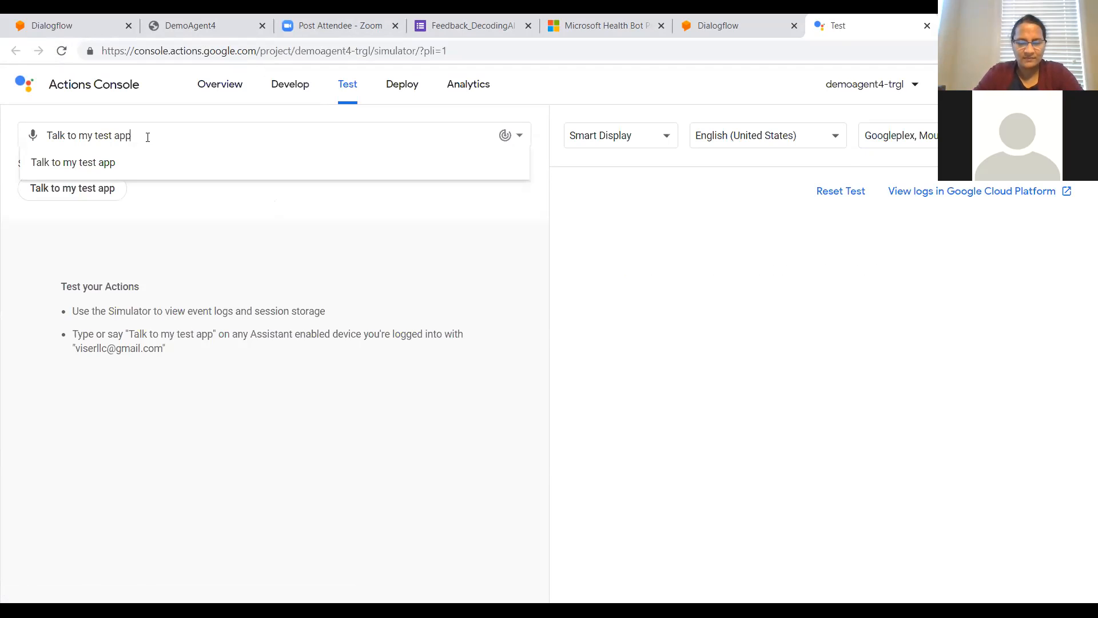
pyautogui.press('BackSpace')
pyautogui.press('BackSpace')
pyautogui.press('BackSpace')
pyautogui.press('BackSpace')
pyautogui.press('BackSpace')
pyautogui.press('BackSpace')
pyautogui.press('BackSpace')
pyautogui.press('BackSpace')
pyautogui.press('BackSpace')
pyautogui.press('BackSpace')
pyautogui.press('BackSpace')
pyautogui.press('BackSpace')
pyautogui.press('BackSpace')
pyautogui.press('BackSpace')
pyautogui.press('BackSpace')
pyautogui.press('BackSpace')
pyautogui.press('BackSpace')
pyautogui.press('BackSpace')
pyautogui.press('BackSpace')
pyautogui.write('pizza p')
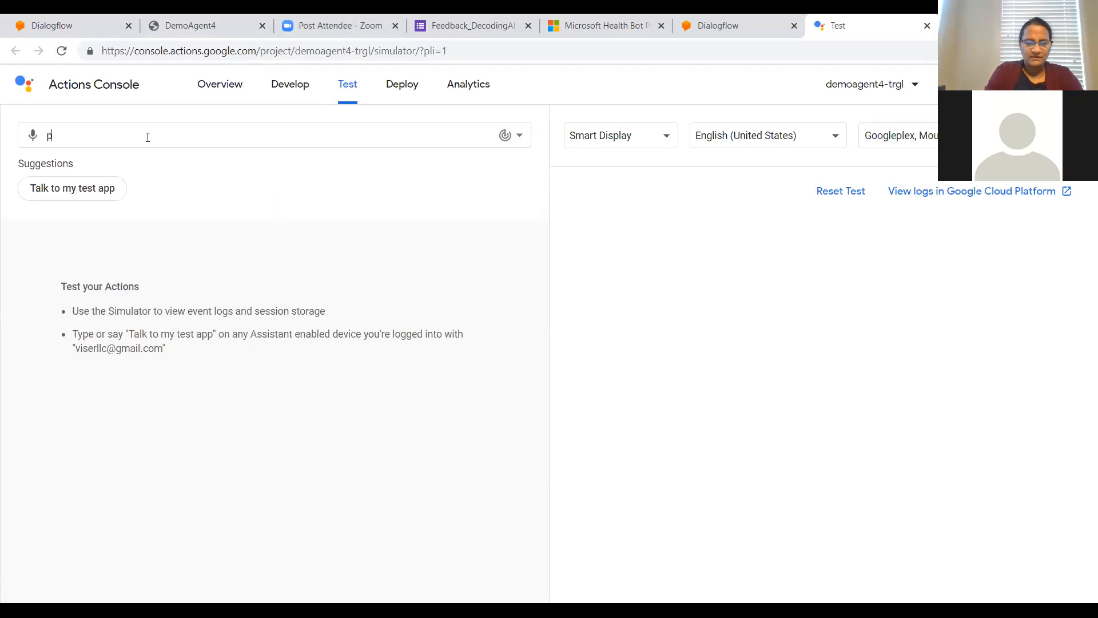
pyautogui.write('lease')
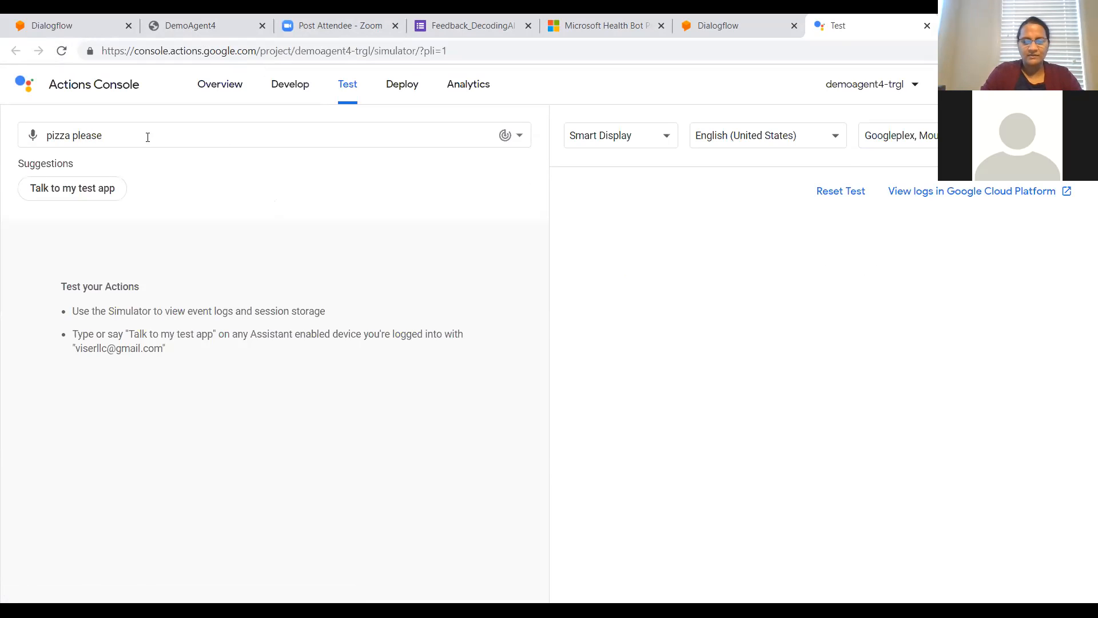
pyautogui.press('Return')
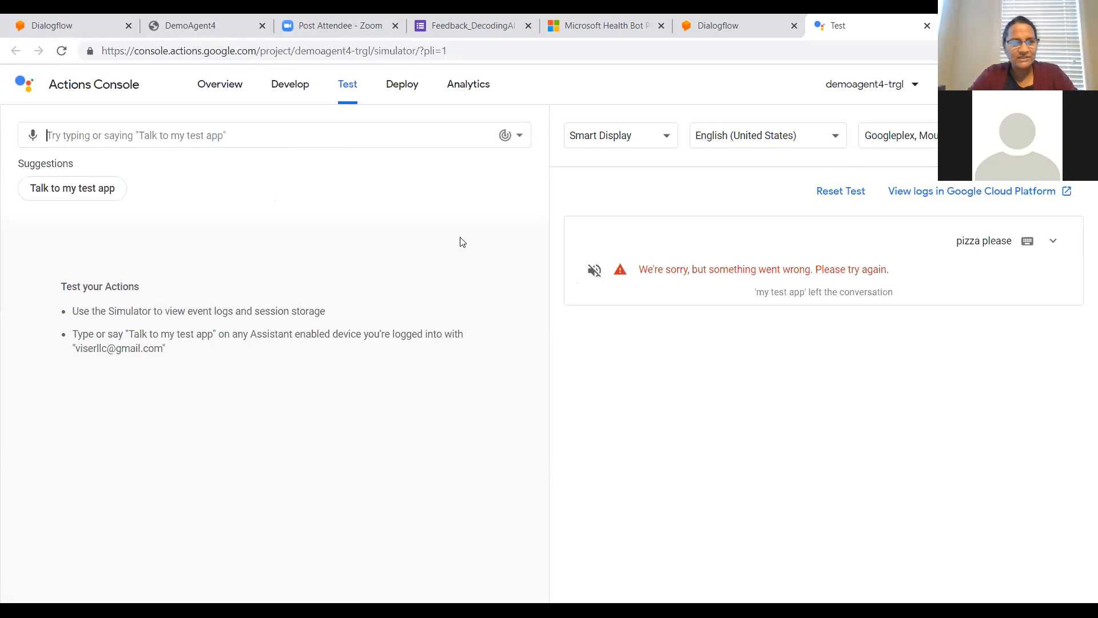
# Step: Start the conversation with the suggested phrase "Talk to my test app" and send "pizza please"
pyautogui.click(82, 189)
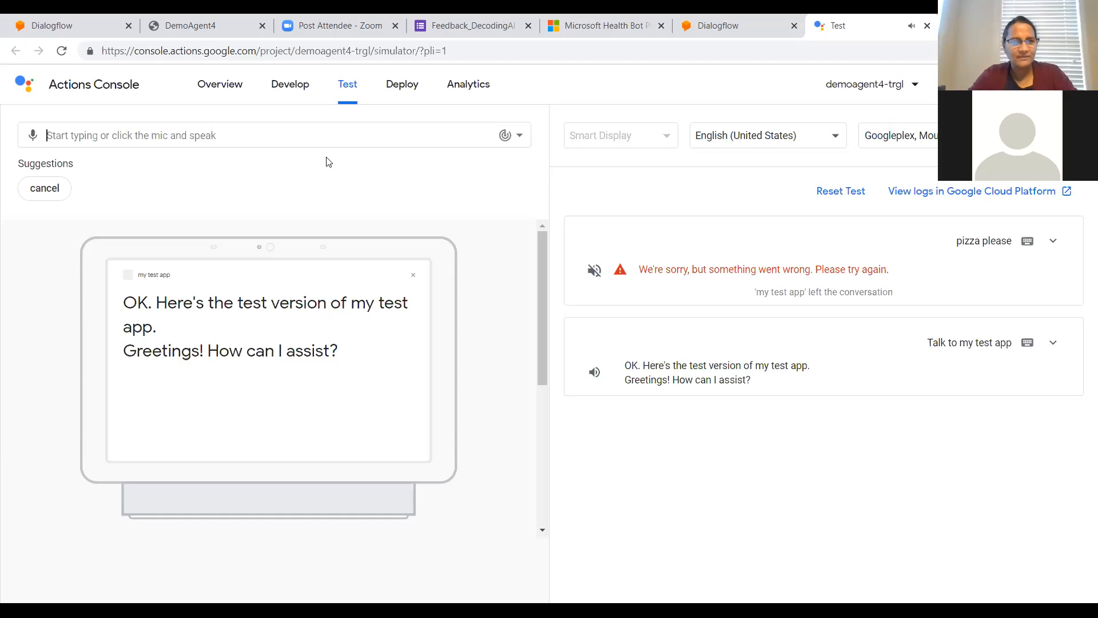
pyautogui.write('pi')
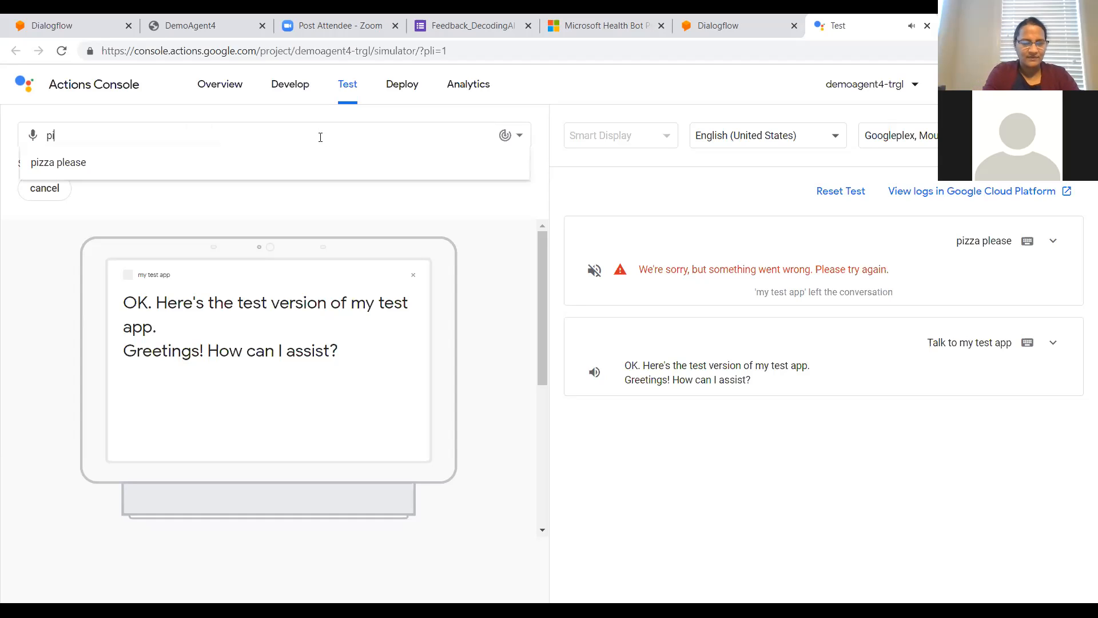
pyautogui.write('zza please')
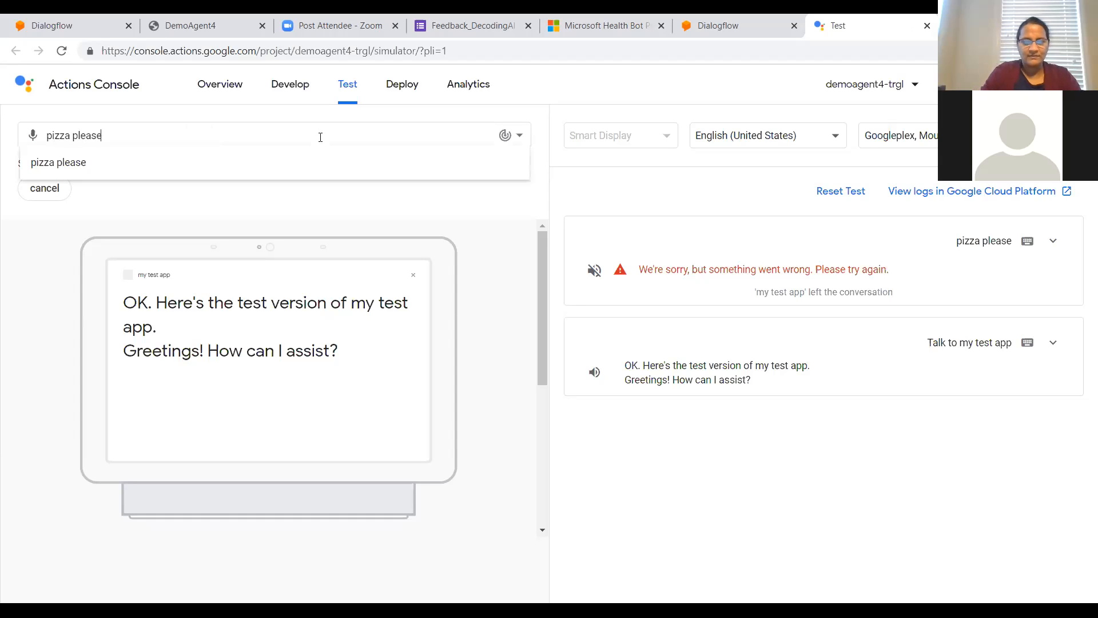
pyautogui.press('Return')
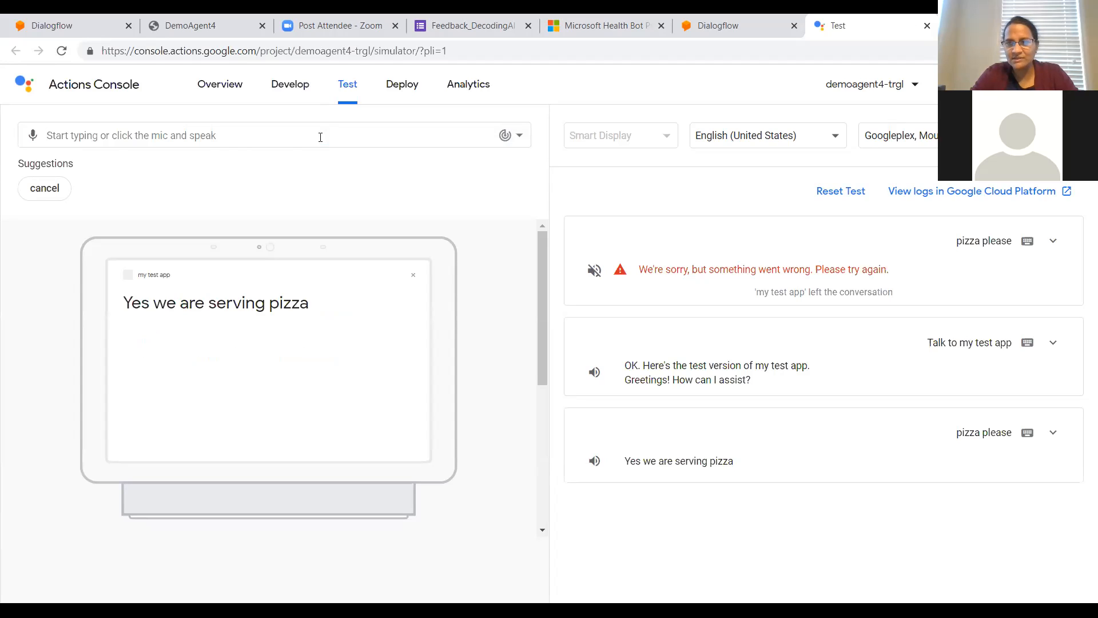
# Step: Test the running app with the request "Can i order cheese pizza"
pyautogui.click(321, 137)
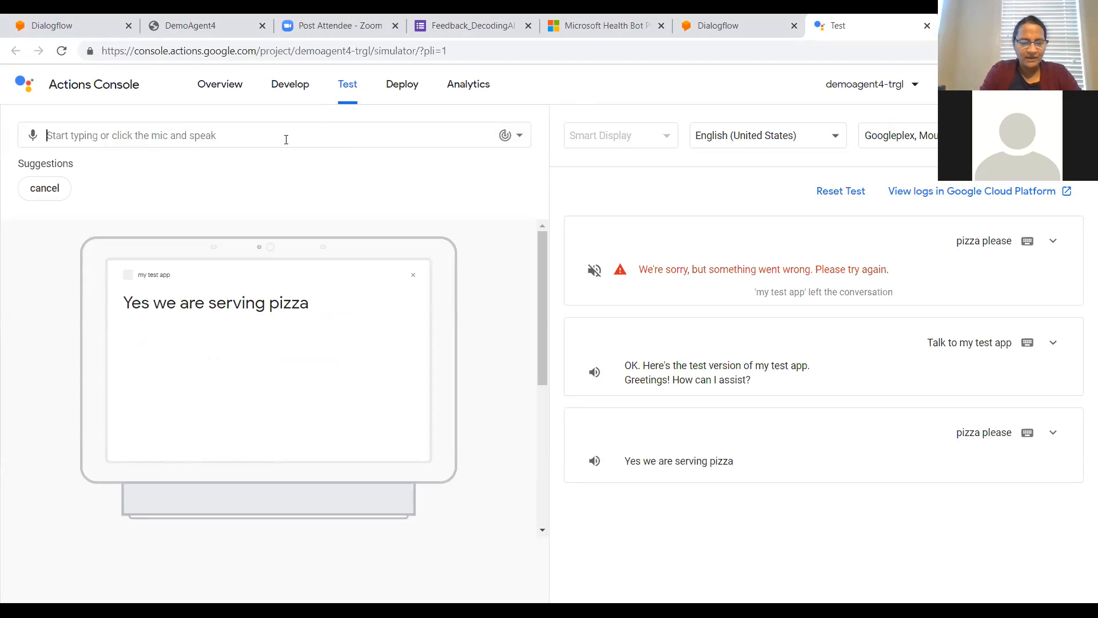
pyautogui.write('Can i order cheese pizza')
pyautogui.press('Return')
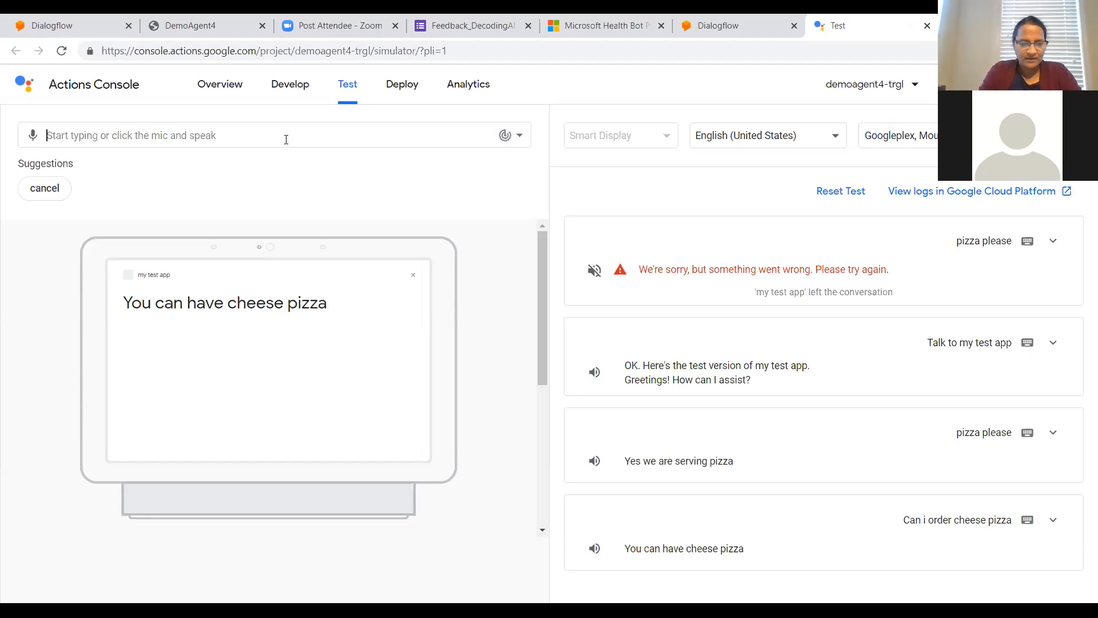
# Step: Test the app with a request that includes a pickup time, "Can i have cheese pizza at 6pm"
pyautogui.write('Can i have')
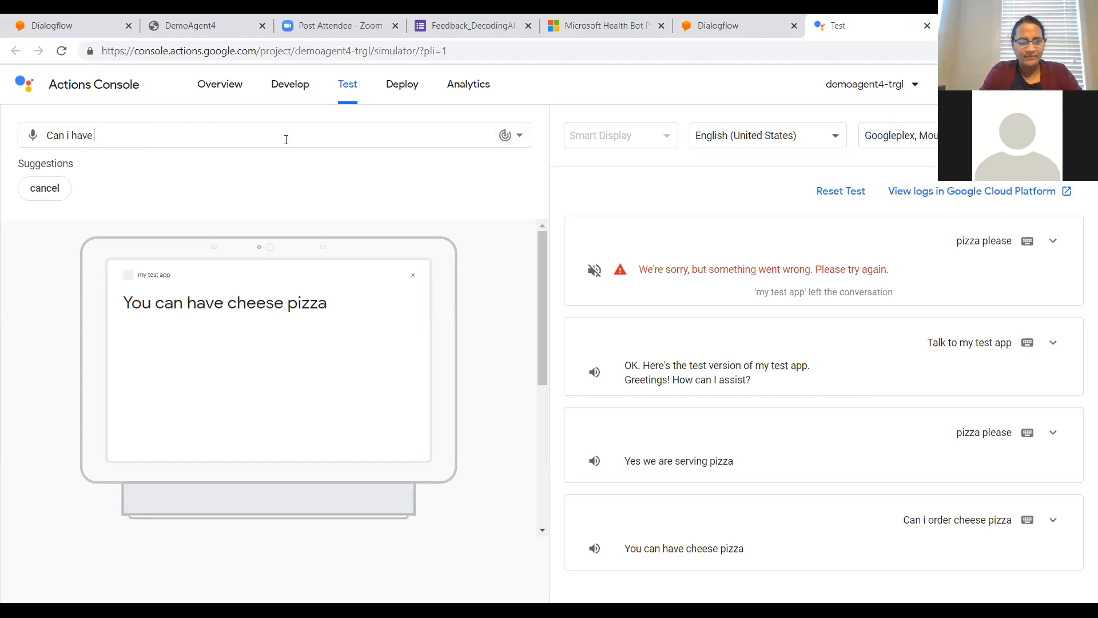
pyautogui.write(' cheese')
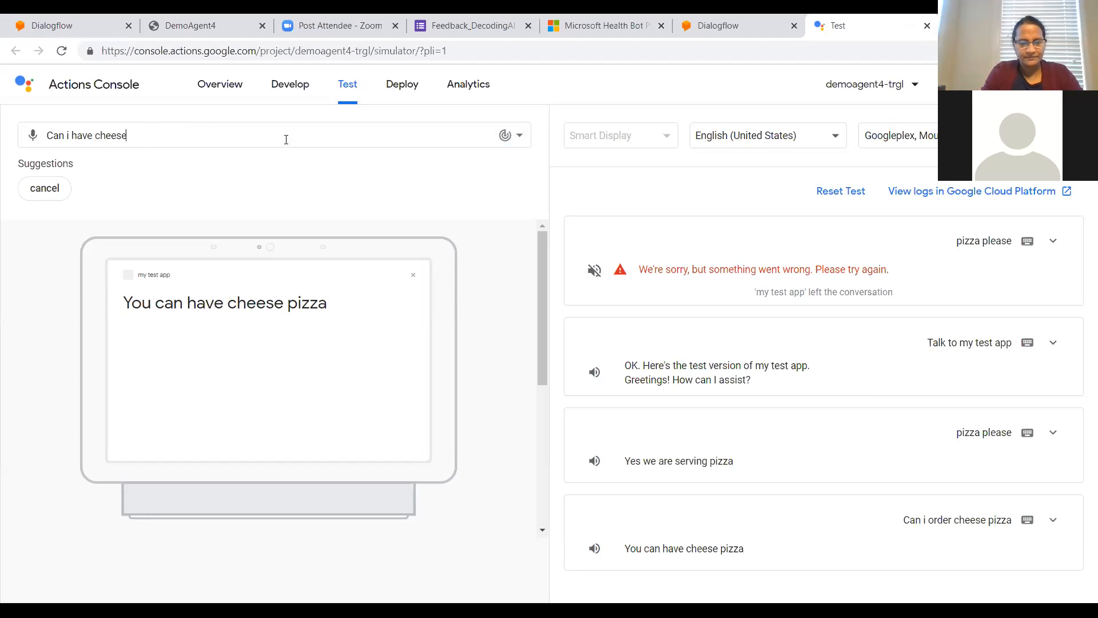
pyautogui.write(' pizza at')
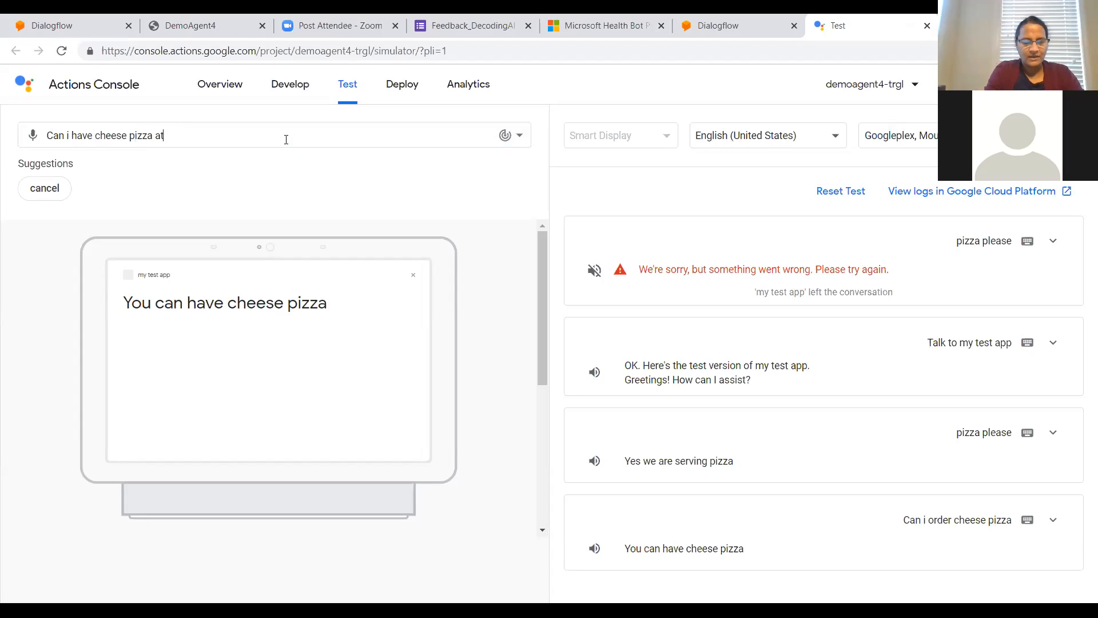
pyautogui.write(' 6pm')
pyautogui.press('Return')
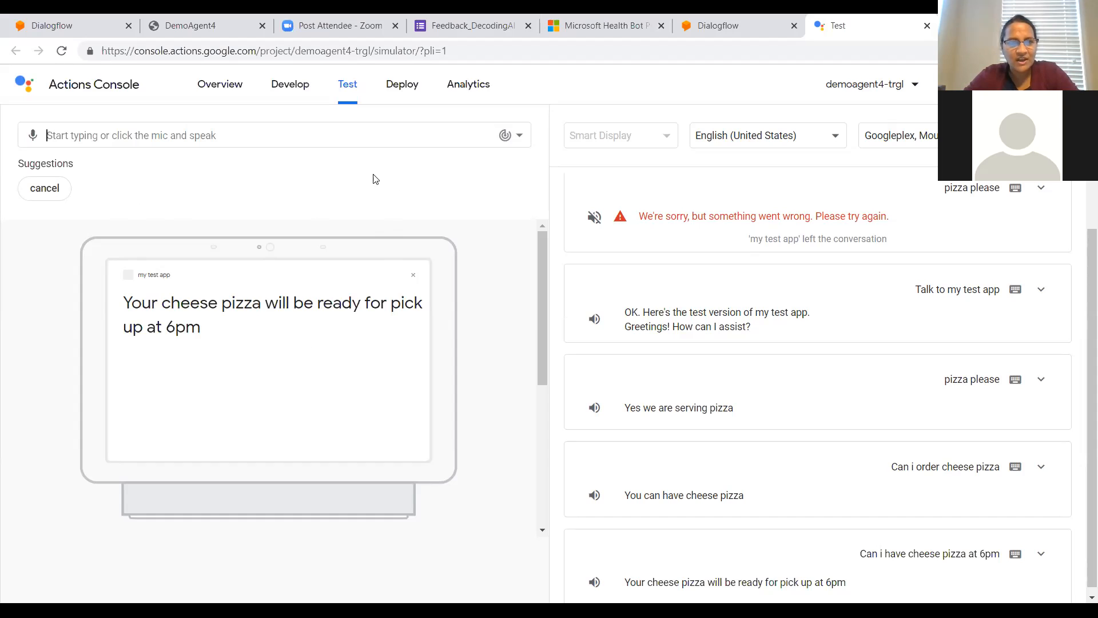
# Step: Return to the Dialogflow console and open the agent's public chat page from its Web Demo integration
pyautogui.click(80, 26)
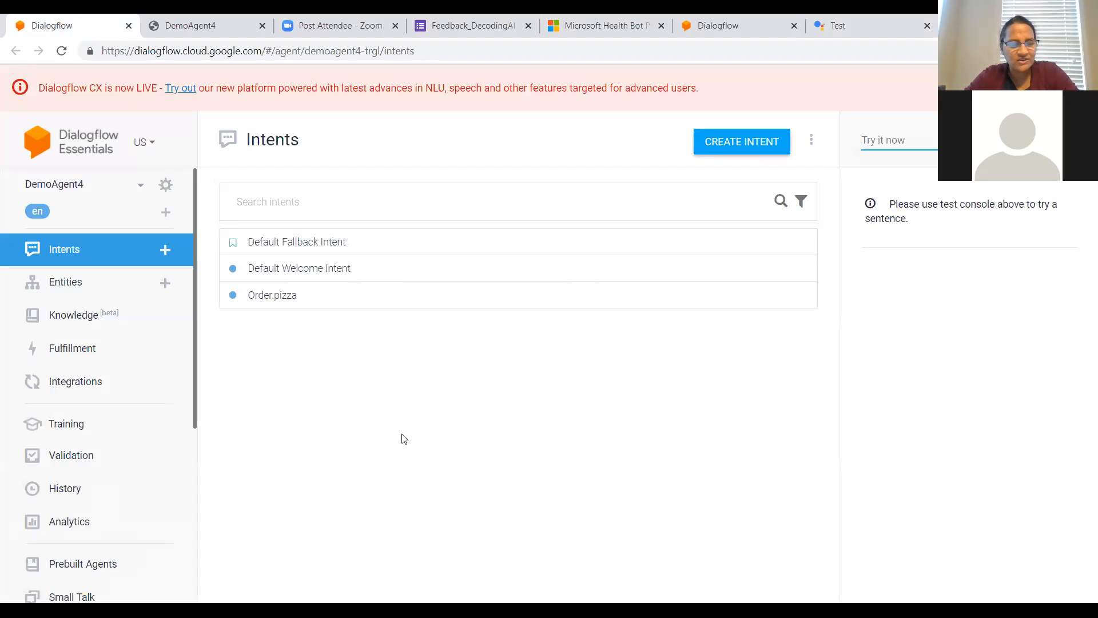
pyautogui.click(101, 391)
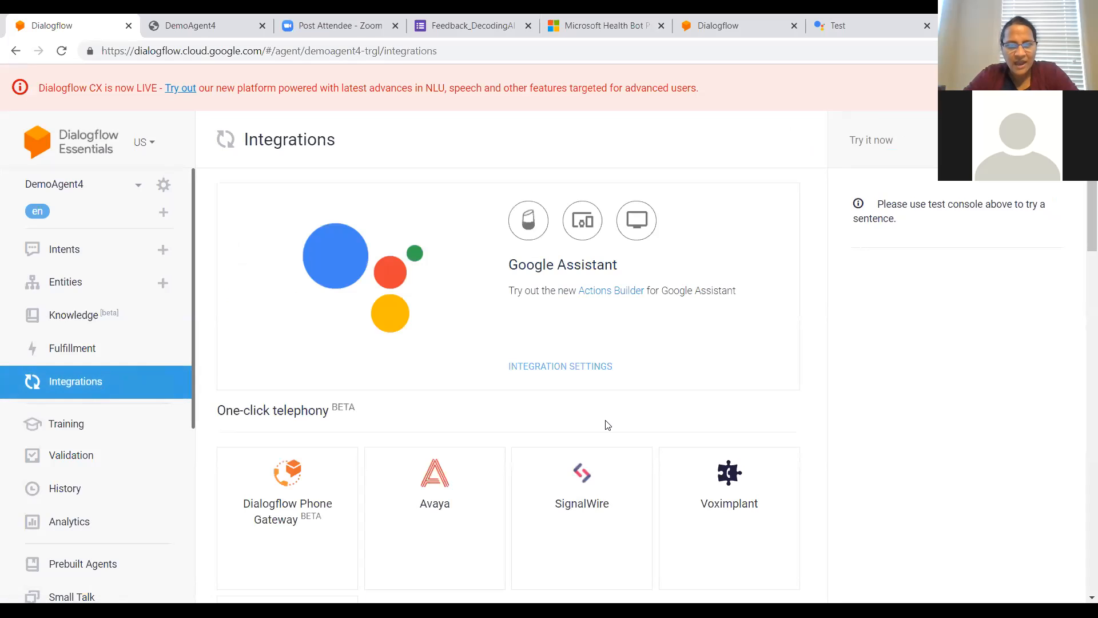
pyautogui.scroll(-2, 608, 424)
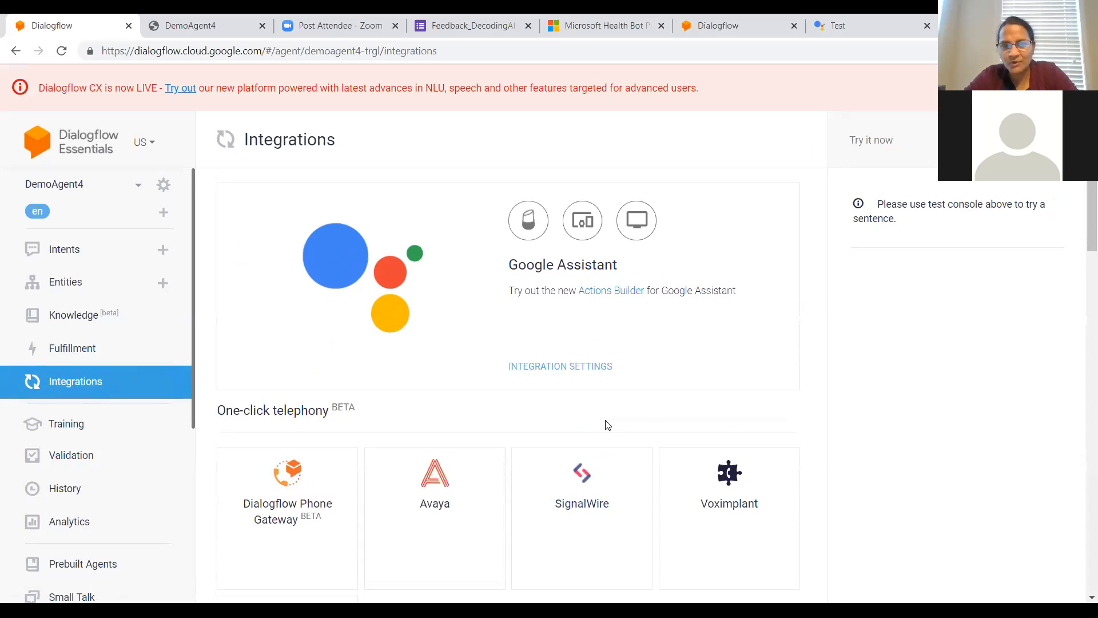
pyautogui.scroll(-3, 608, 424)
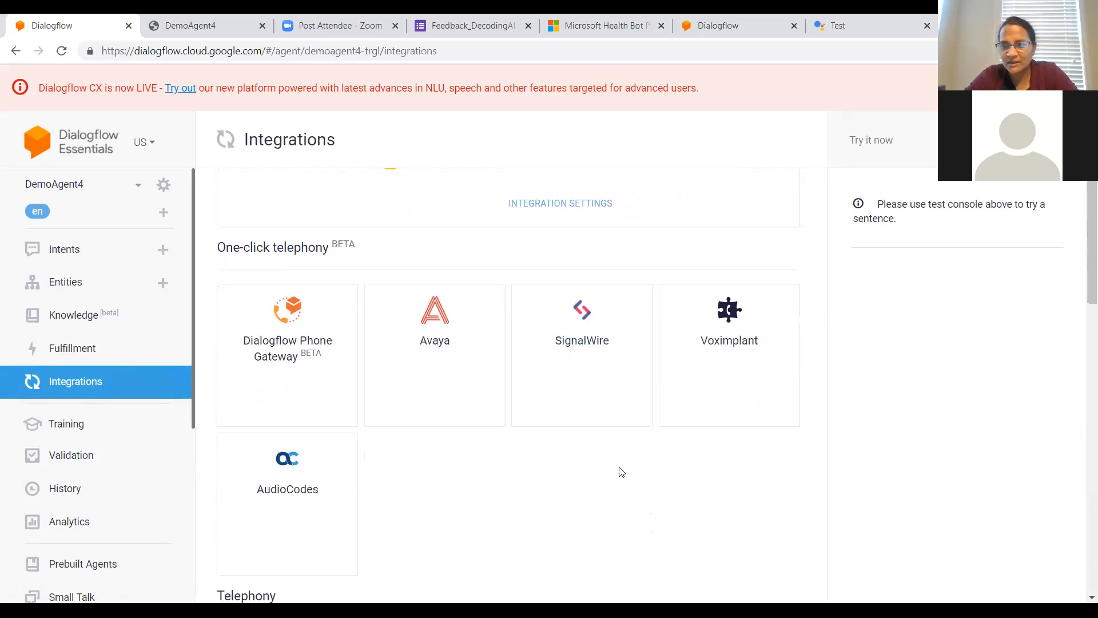
pyautogui.scroll(-1, 622, 472)
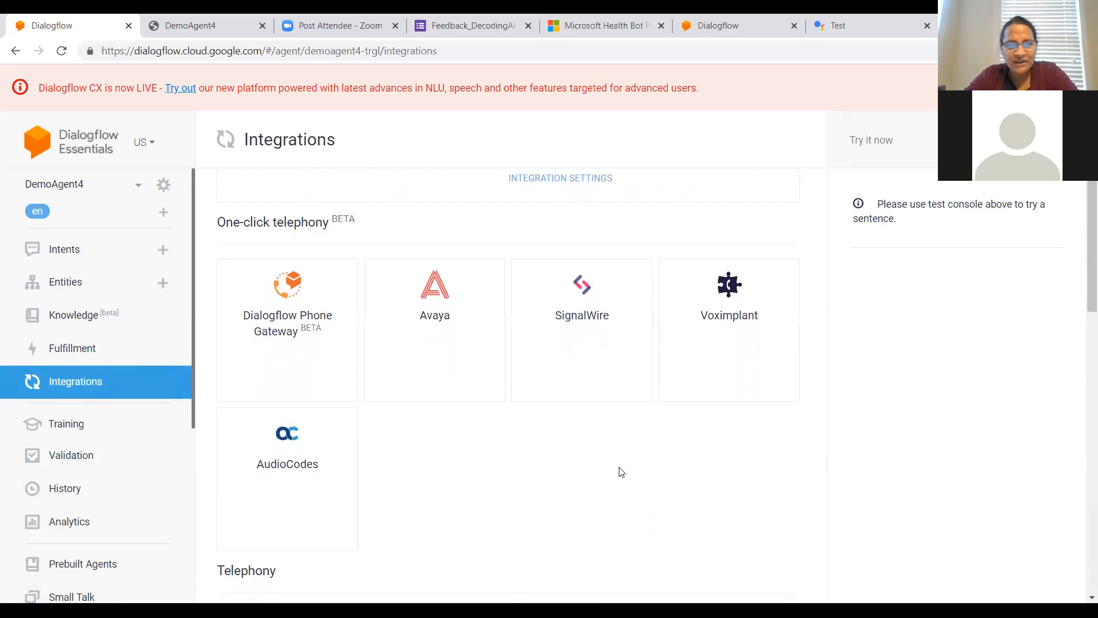
pyautogui.scroll(-5, 622, 472)
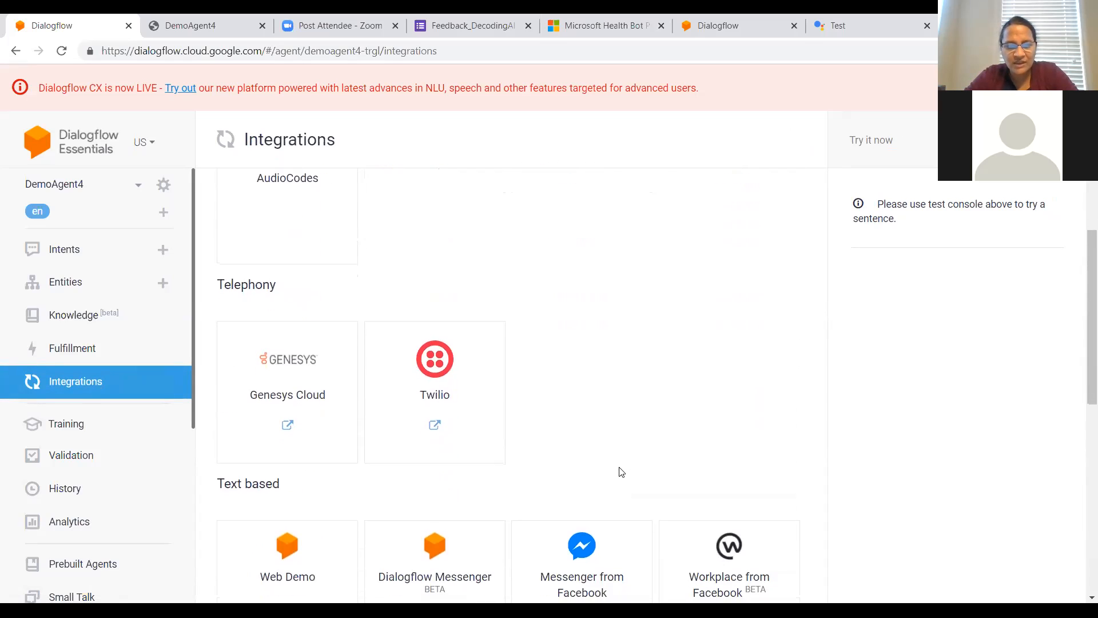
pyautogui.scroll(-5, 622, 472)
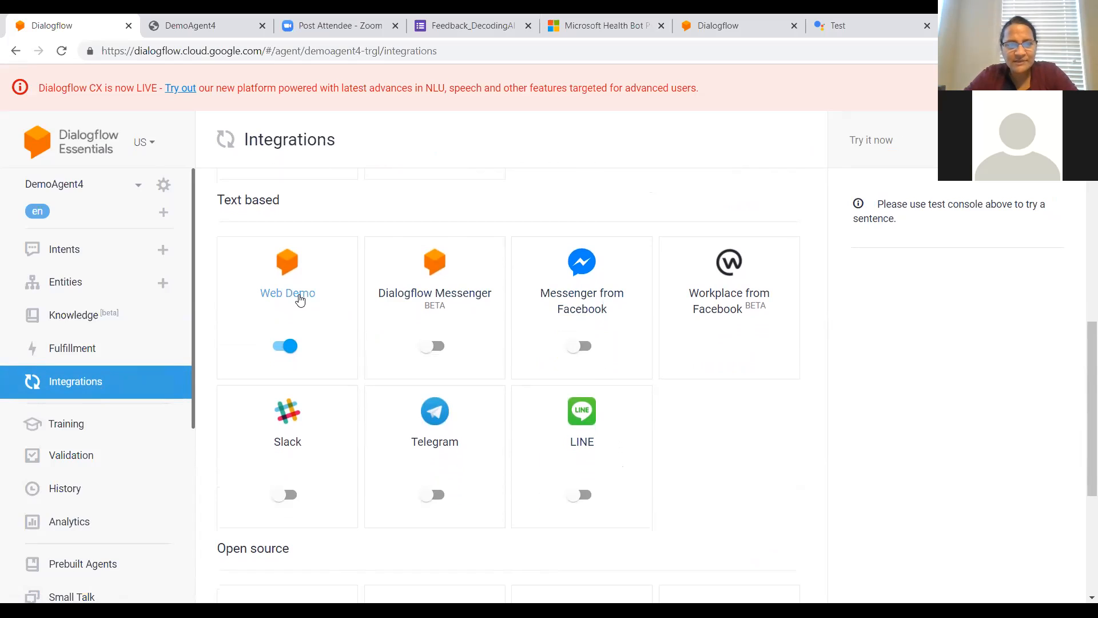
pyautogui.click(300, 295)
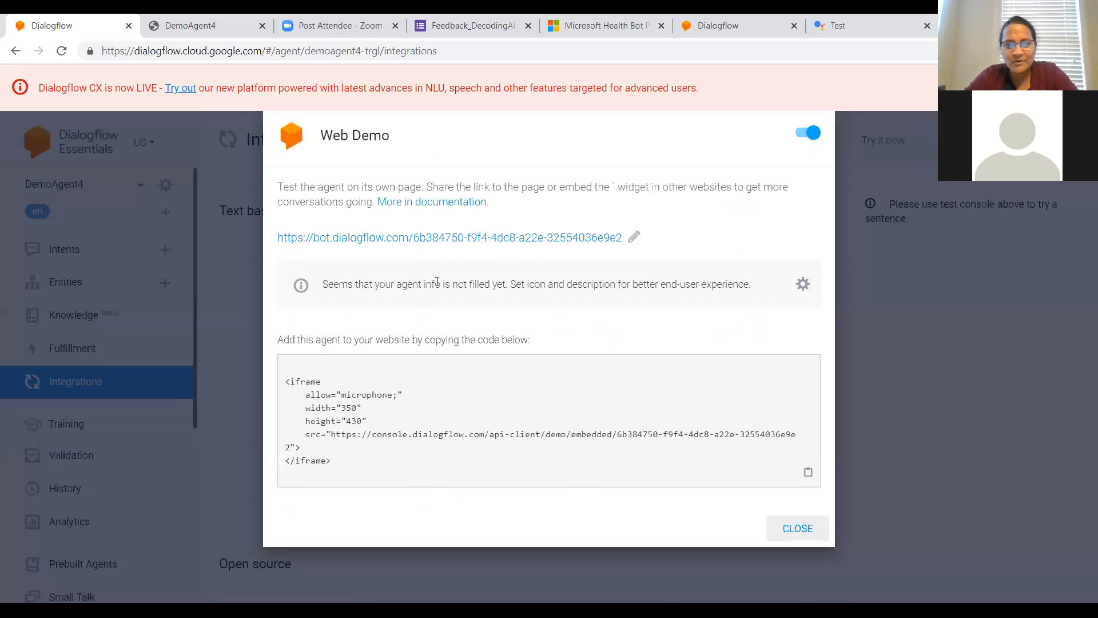
pyautogui.click(504, 239)
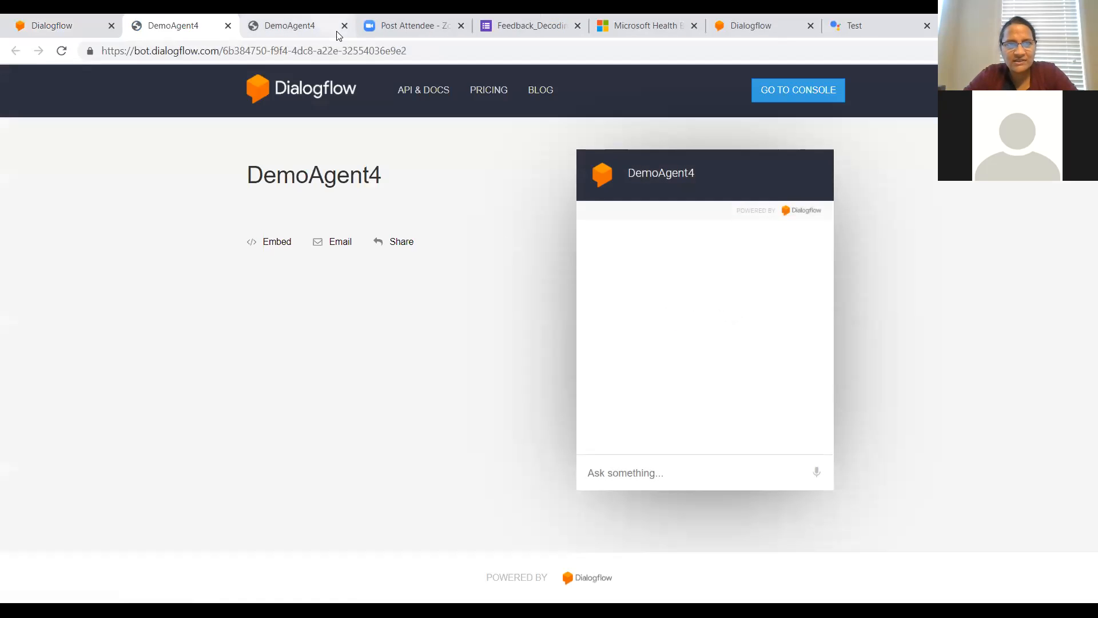
# Step: Close the duplicate DemoAgent4 page and send the greeting "hi" to the agent in the web demo chat
pyautogui.click(345, 26)
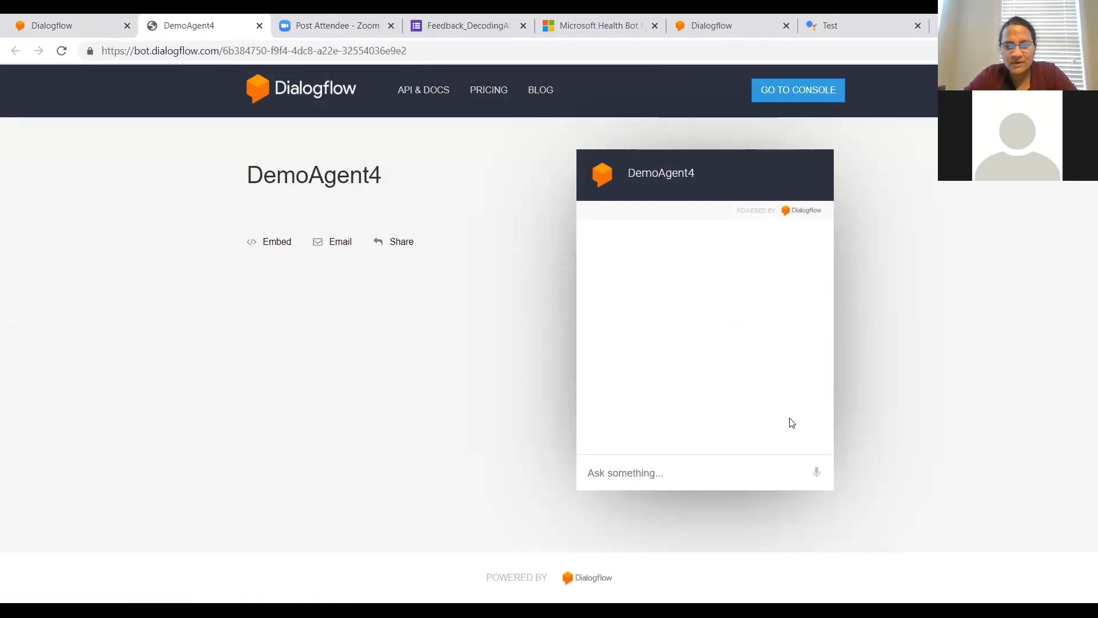
pyautogui.click(657, 469)
pyautogui.write('hi')
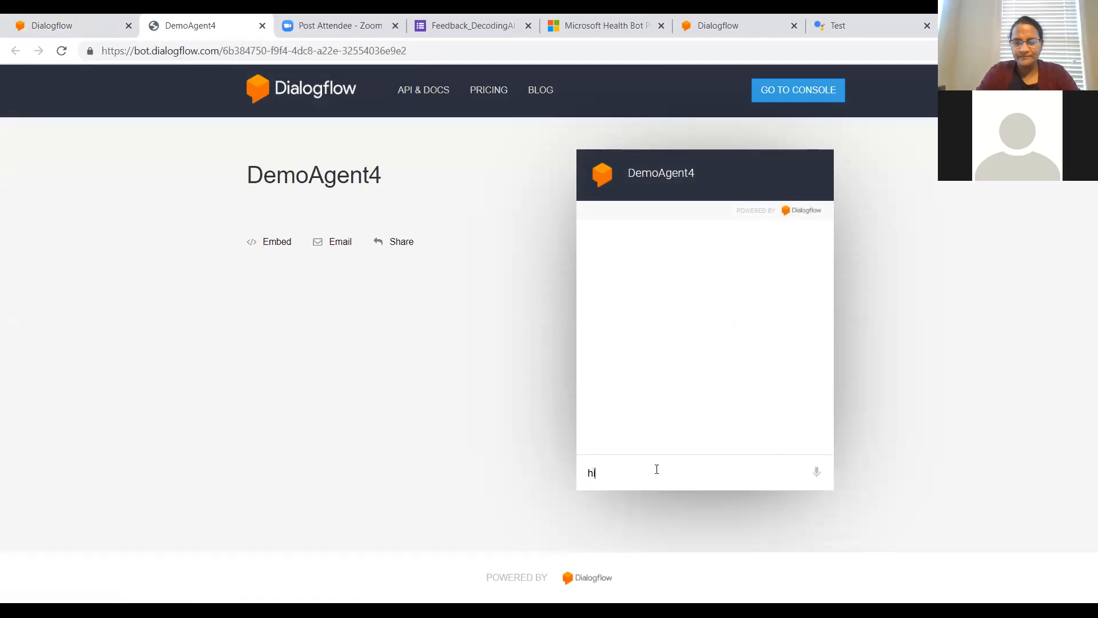
pyautogui.press('Return')
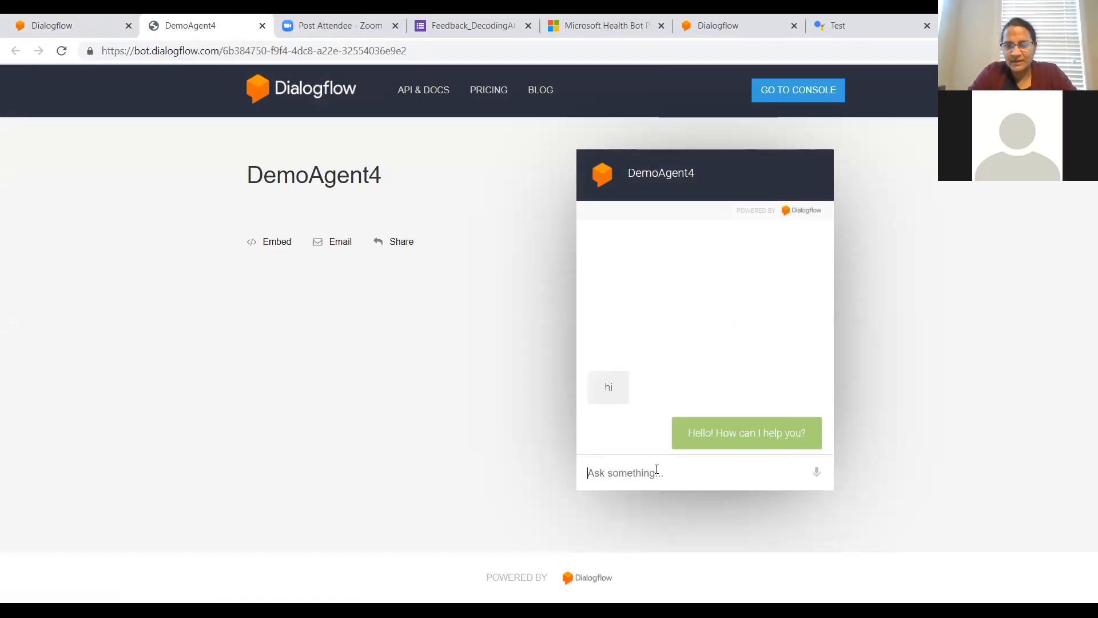
# Step: Send the agent the pickup request "Can i pick up cheese pizza at 4pm" in the web demo chat
pyautogui.write('Can I pic')
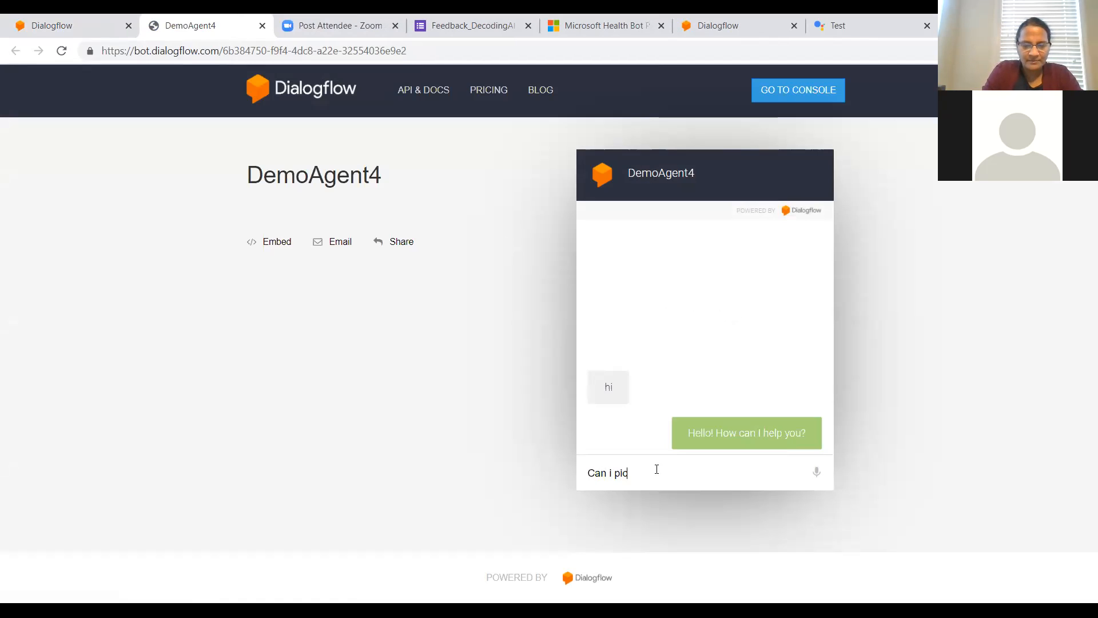
pyautogui.write('k up cheese pizza at ')
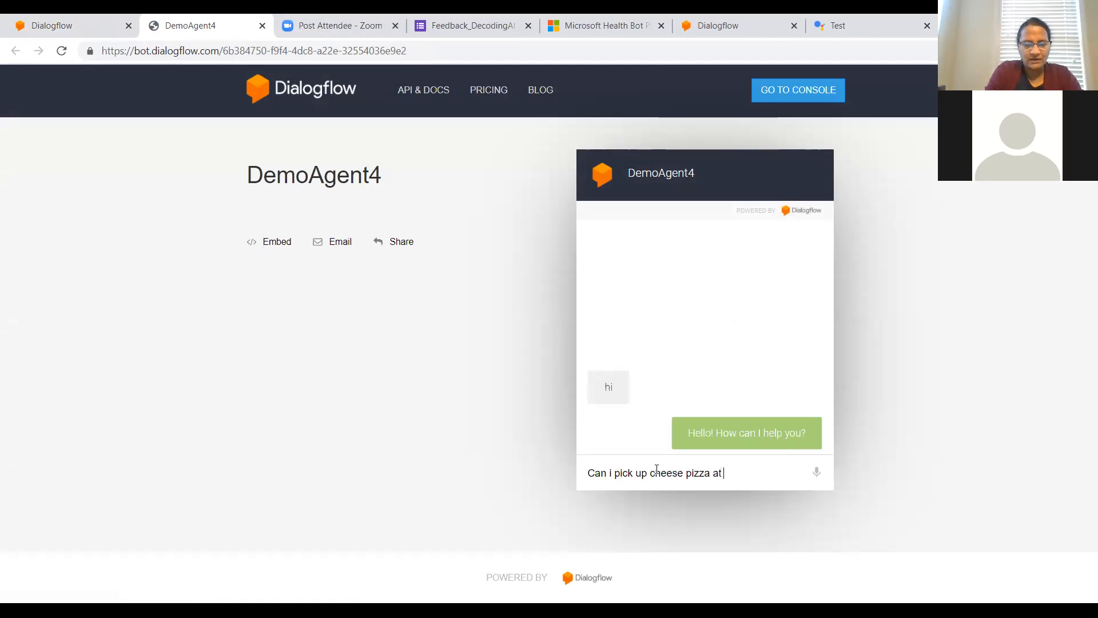
pyautogui.write('4pm')
pyautogui.press('Return')
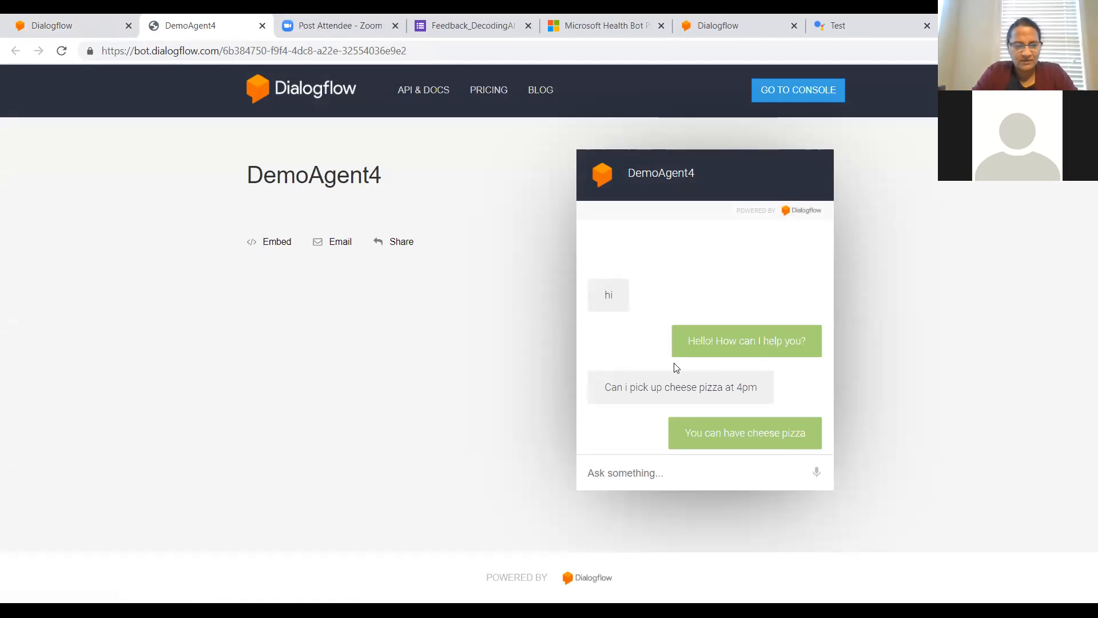
# Step: Test a different pickup time by sending the agent "Can i pick up cheese pizza at 6pm"
pyautogui.write('Can i ')
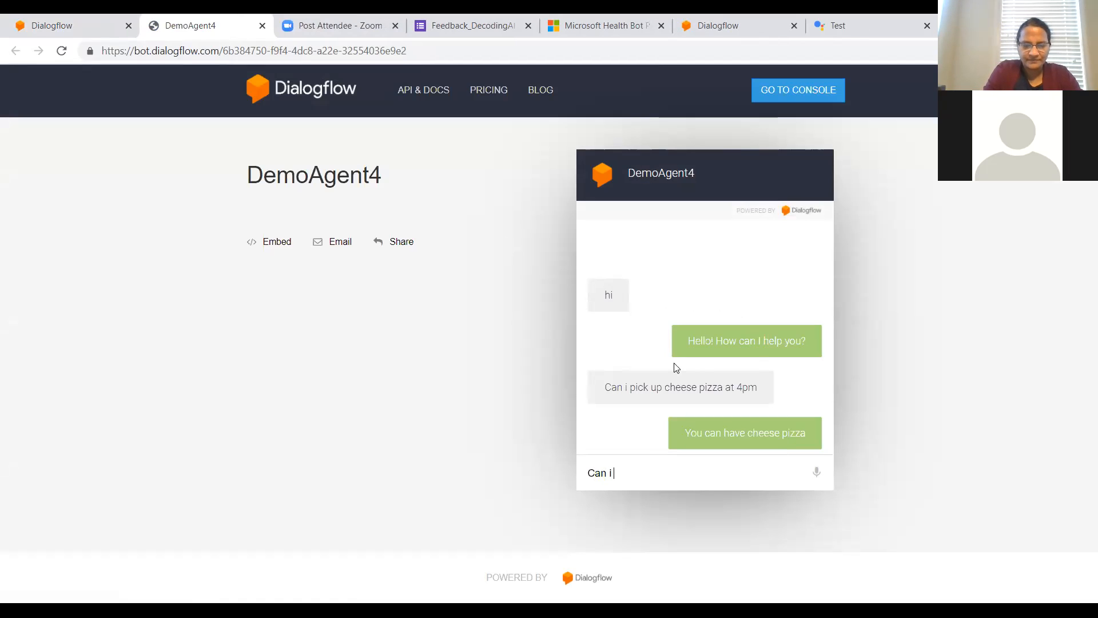
pyautogui.write('pick up cheese')
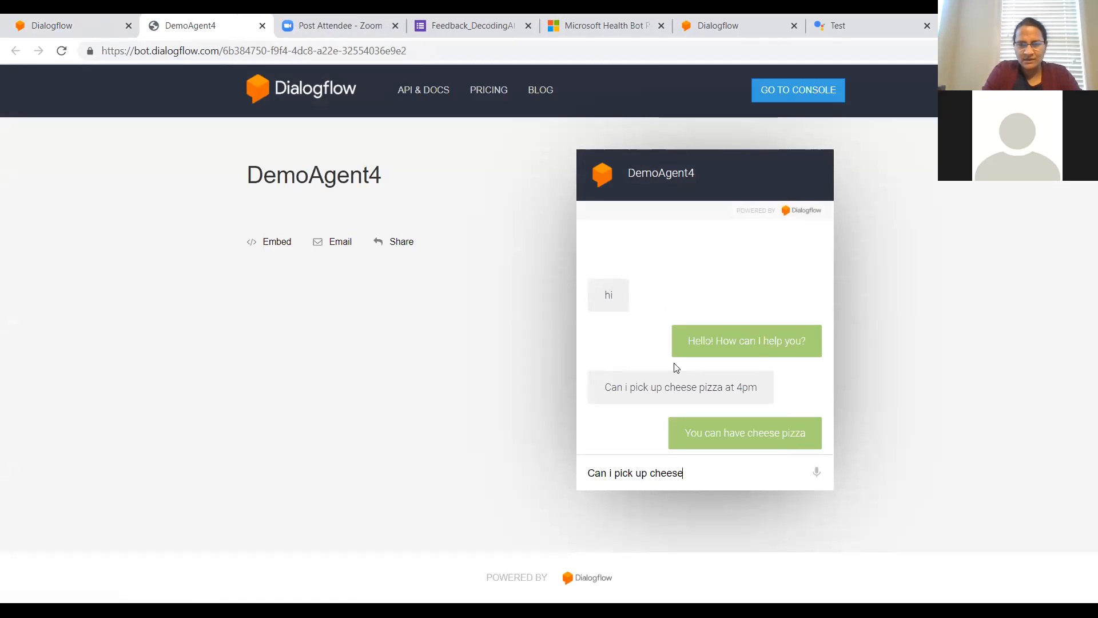
pyautogui.write(' pizza')
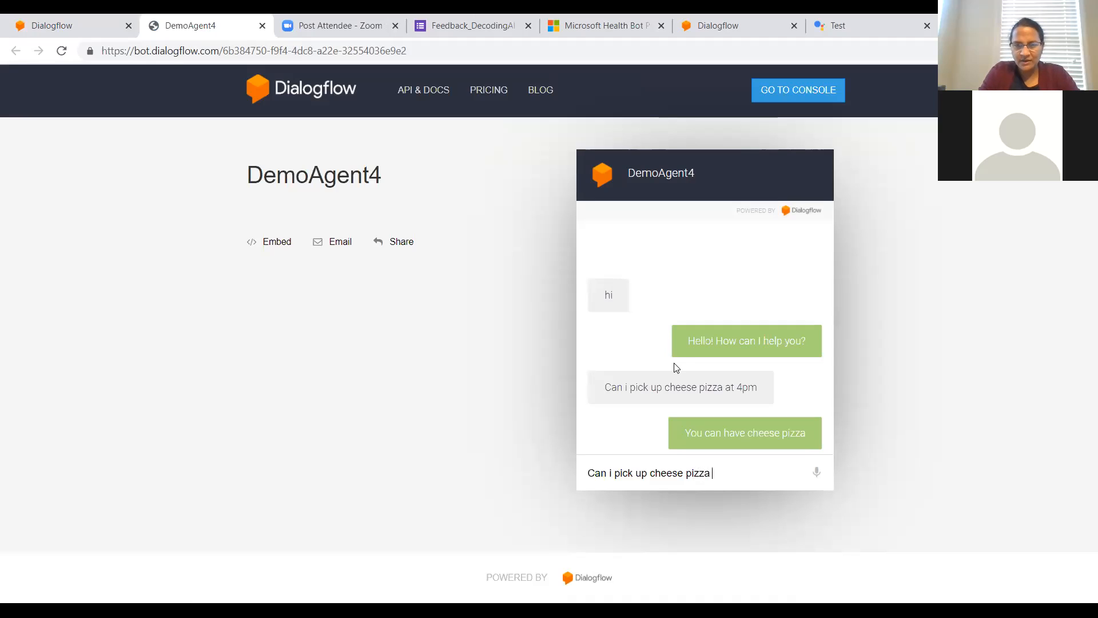
pyautogui.write(' at 6pm')
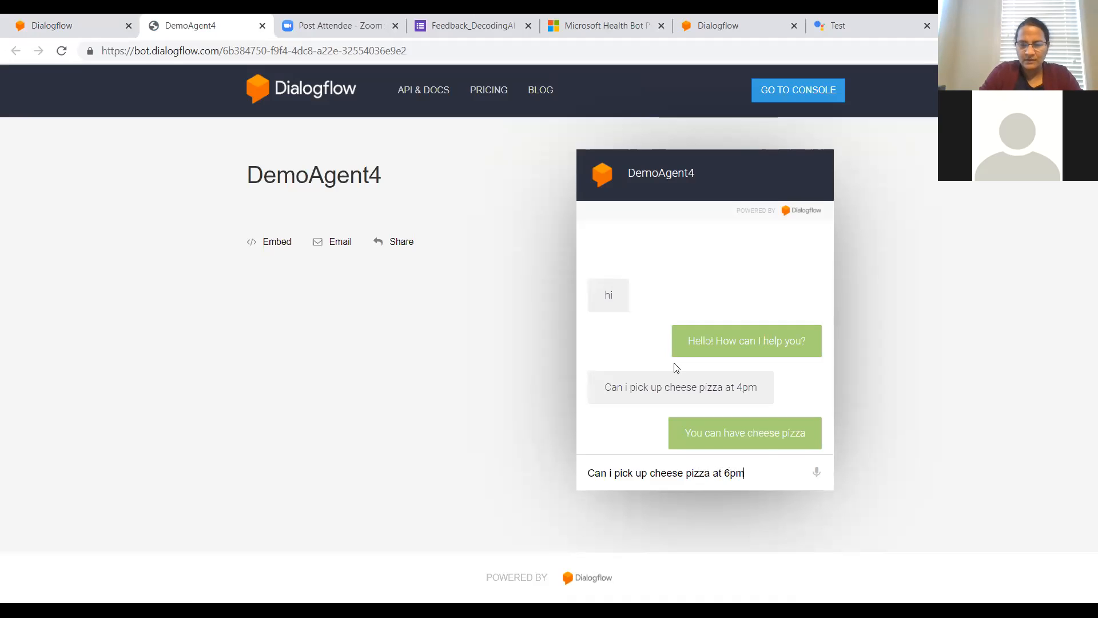
pyautogui.press('Return')
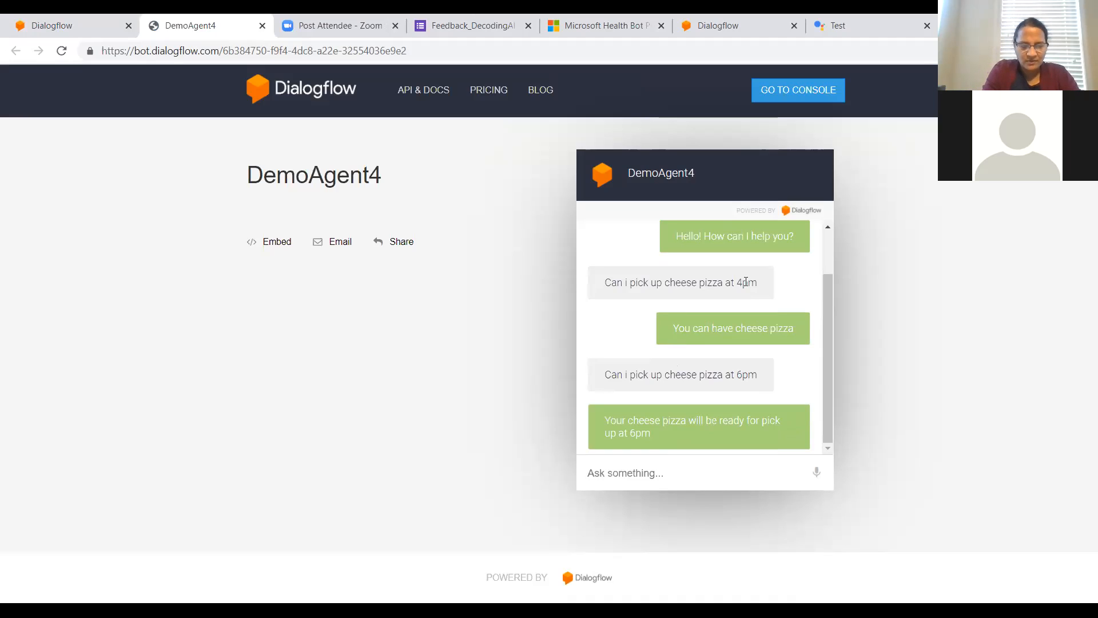
# Step: Send the agent a request without a pickup time, "i want cheese pizza"
pyautogui.write('i')
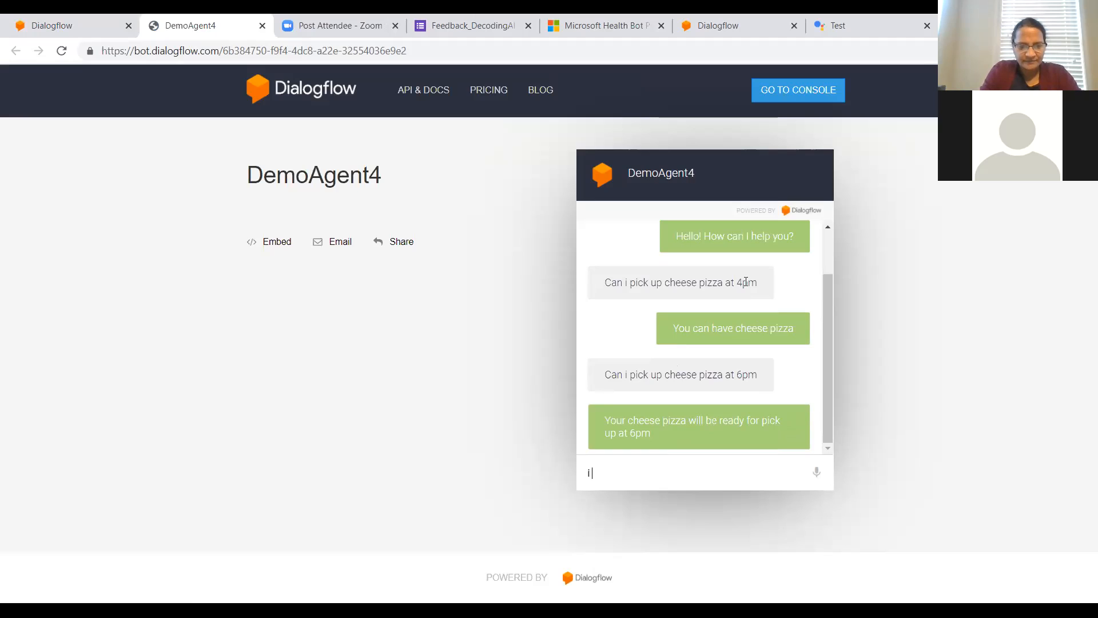
pyautogui.write(' want ch')
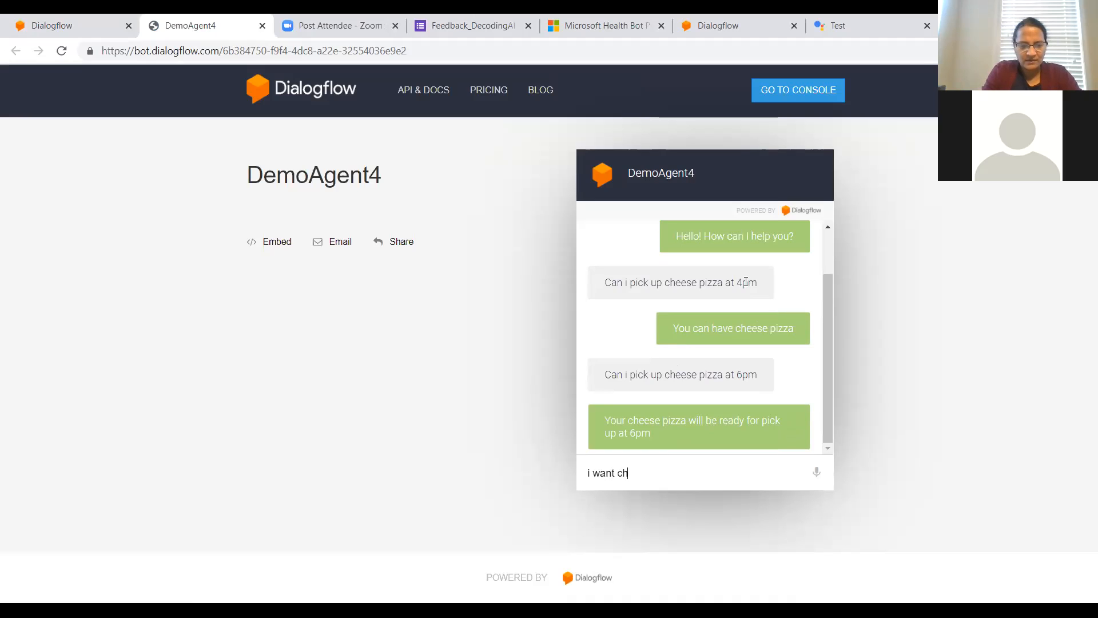
pyautogui.write('eese pizza')
pyautogui.press('Return')
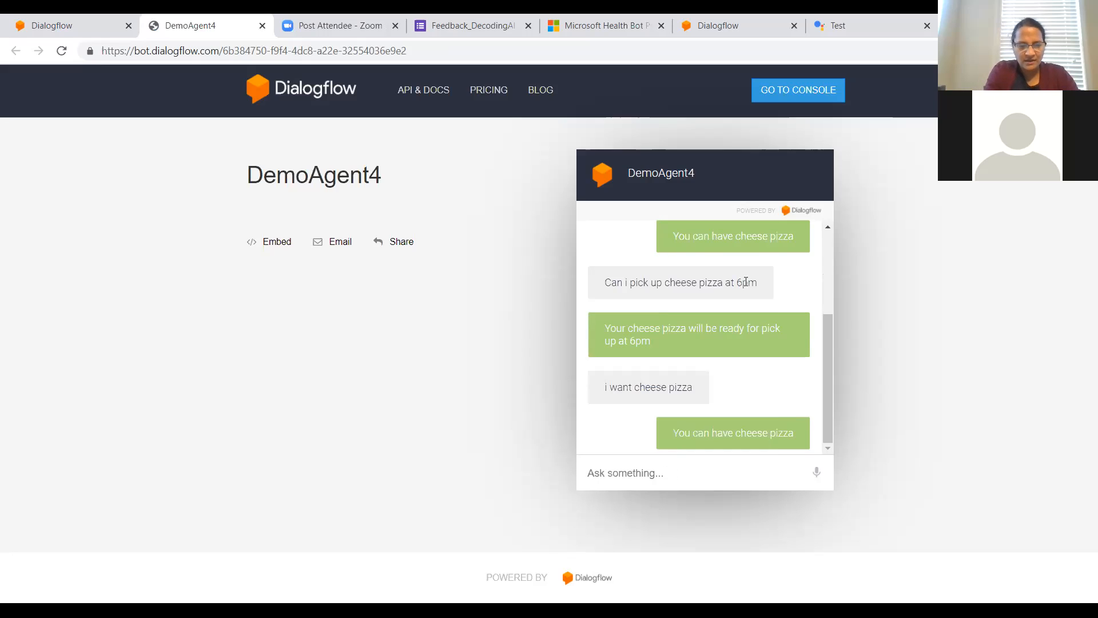
# Step: Send the agent the general request "Can i order pizza" and review the earlier messages in the conversation
pyautogui.write('Can i ')
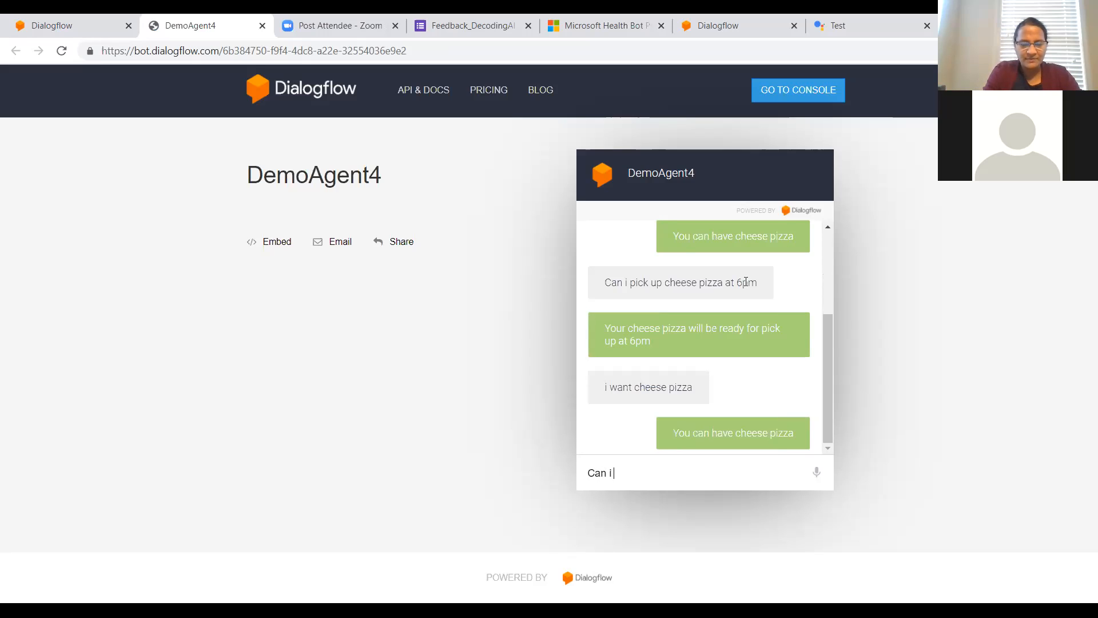
pyautogui.write('order p')
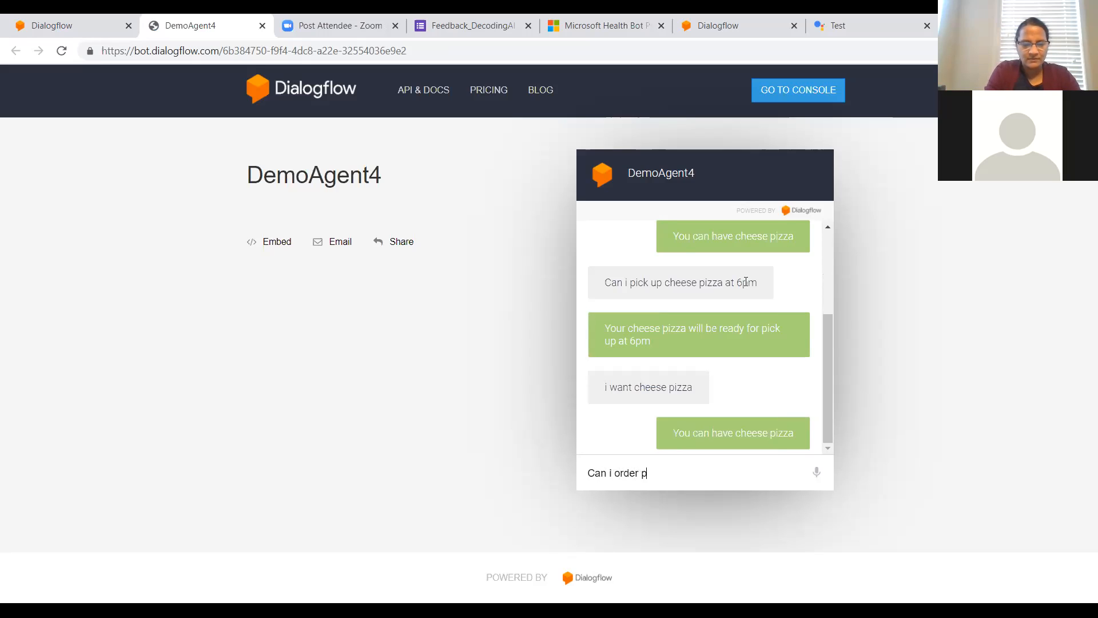
pyautogui.write('izza')
pyautogui.press('Return')
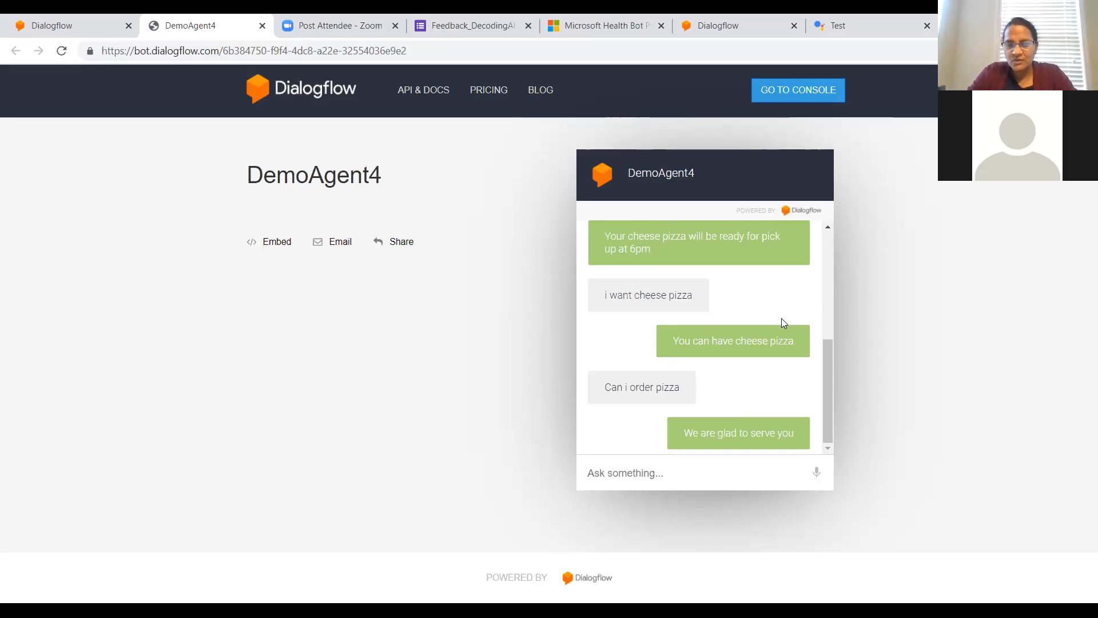
pyautogui.scroll(5, 763, 322)
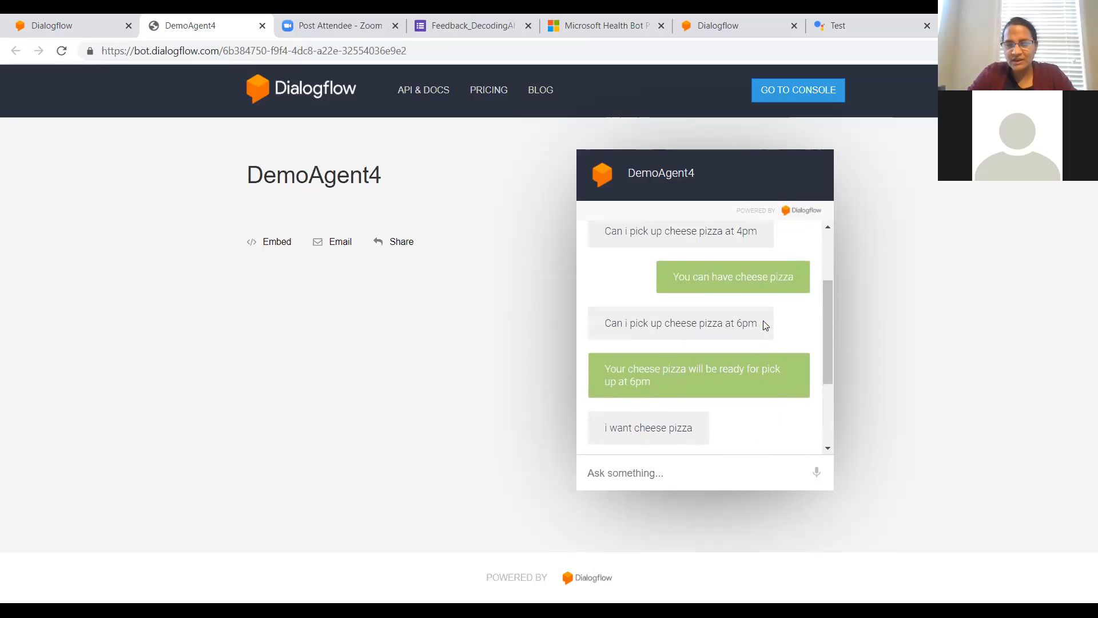
pyautogui.scroll(1, 766, 325)
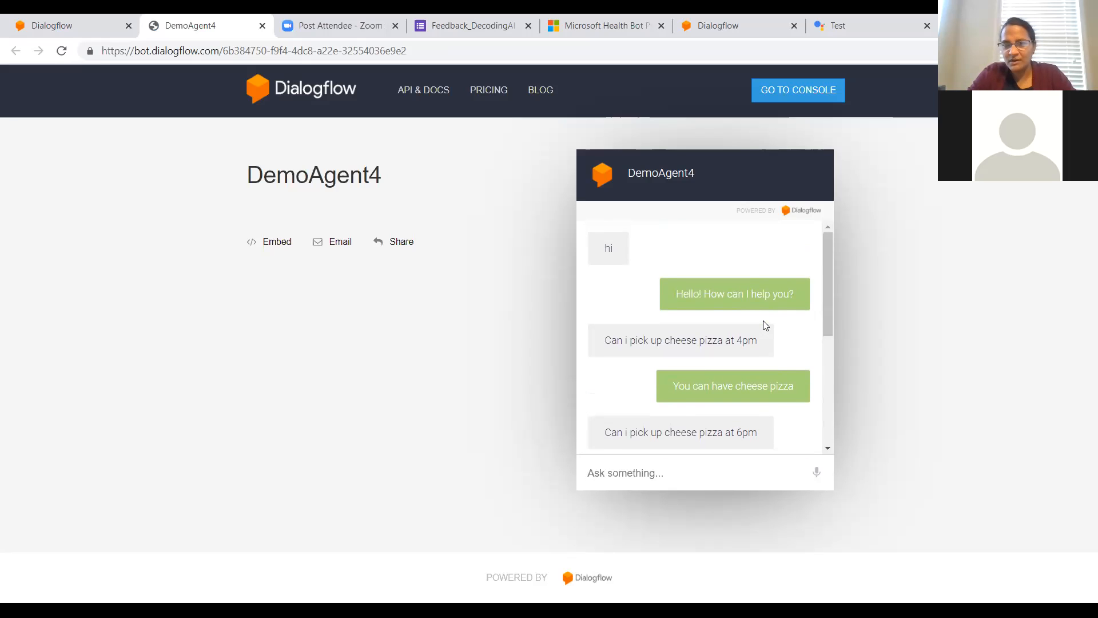
pyautogui.scroll(-3, 766, 326)
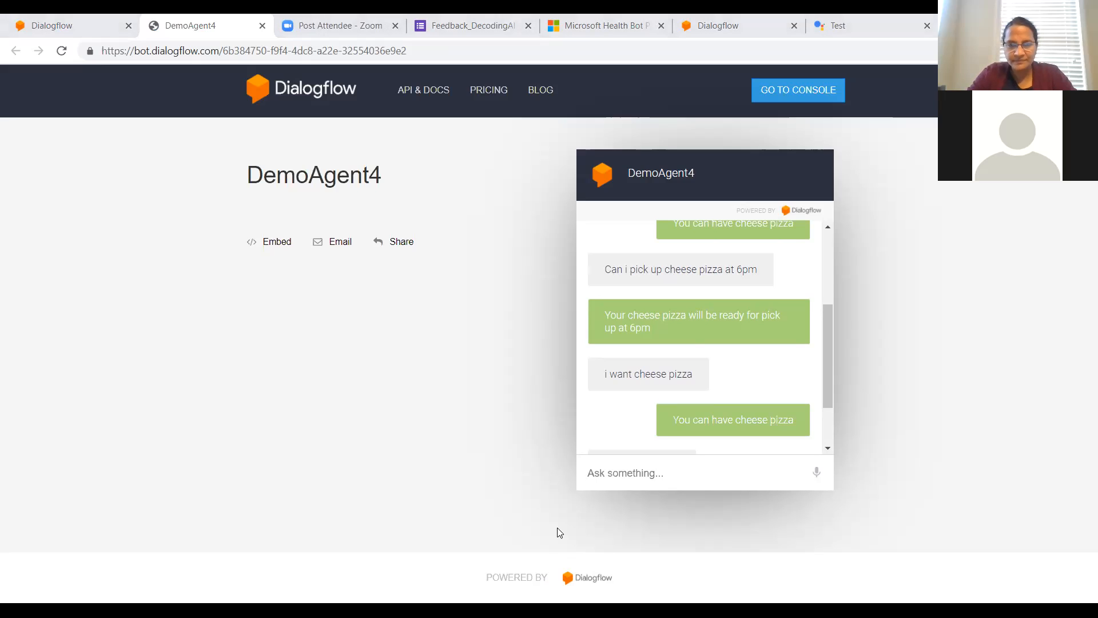
# Step: Switch to the Session4_CreateChatbots presentation in PowerPoint, start the slide show at slide 19 and play its first animation
pyautogui.hotkey('alt', 'Tab')
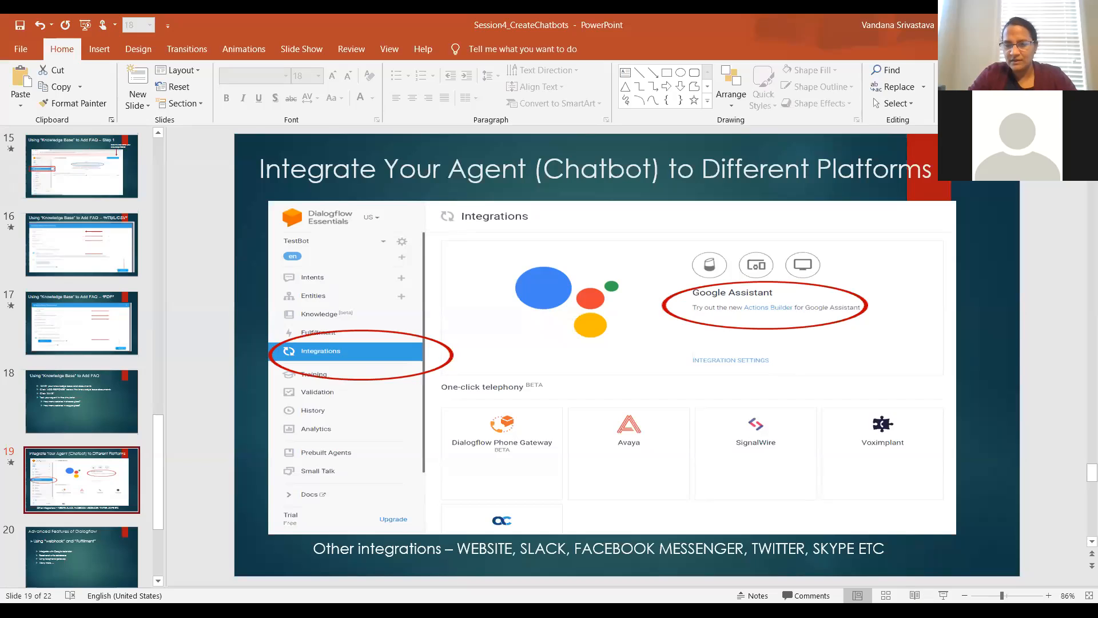
pyautogui.click(944, 595)
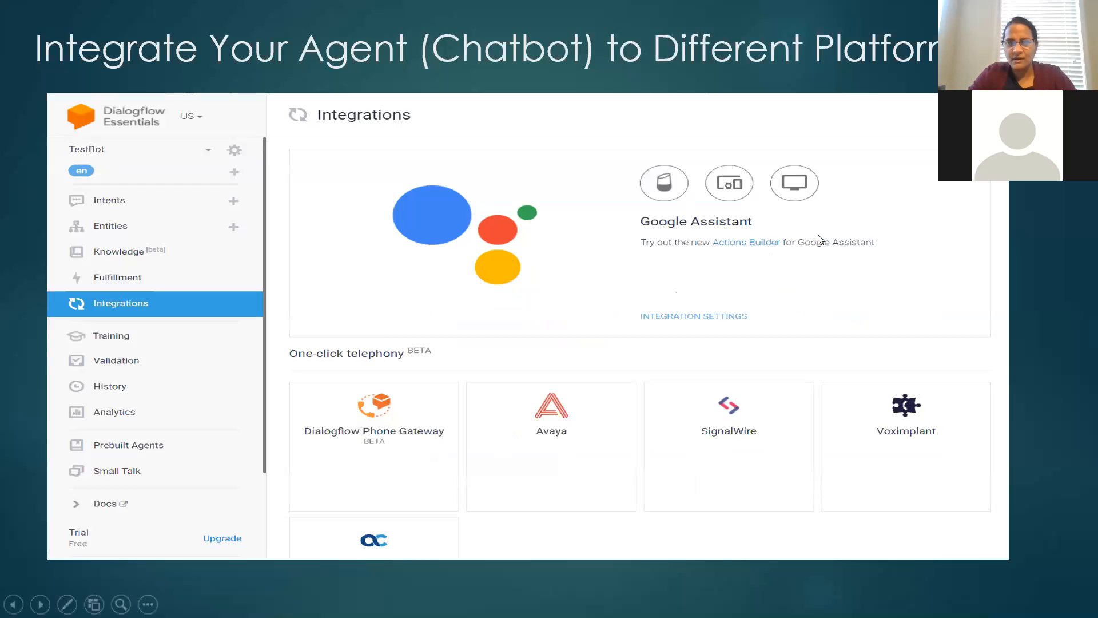
pyautogui.click(850, 285)
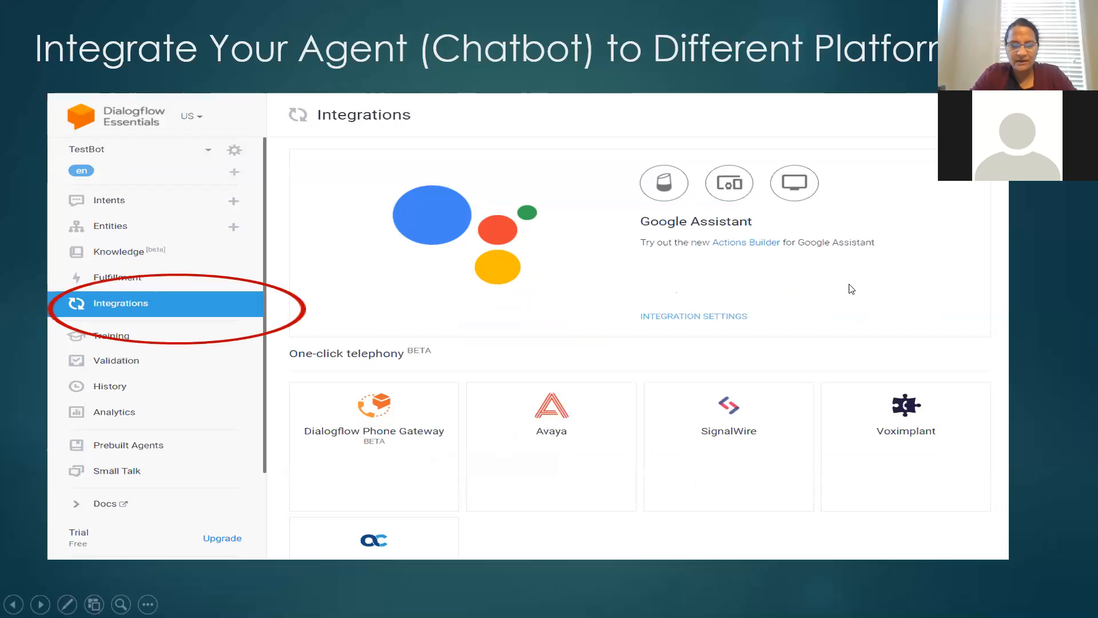